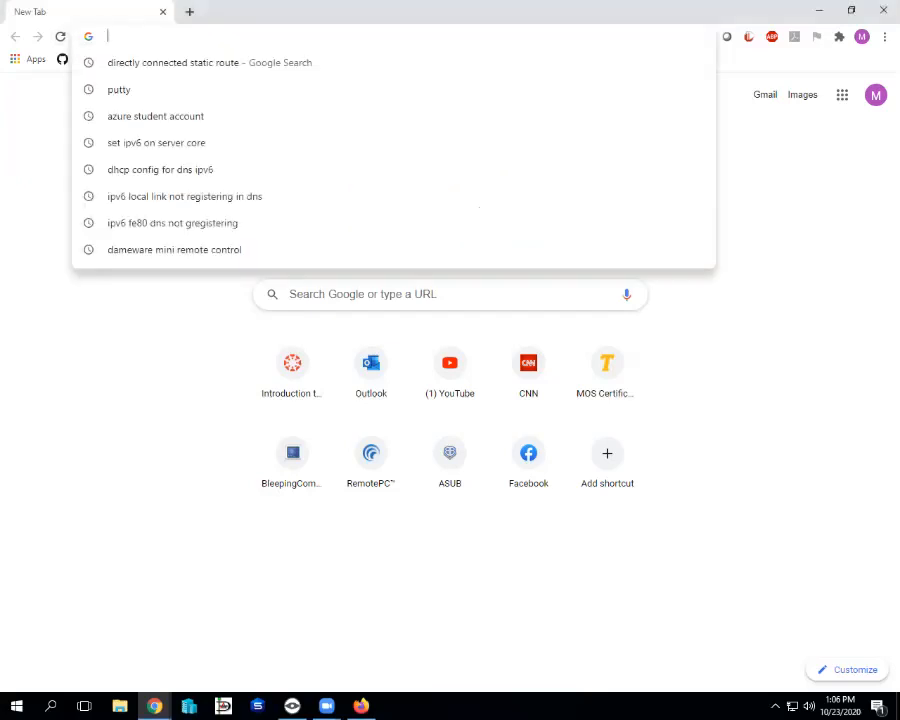
Search Google for 'azure student account' and open the Azure for Students – Free Account Credit result.
{"action": "type", "text": "a"}
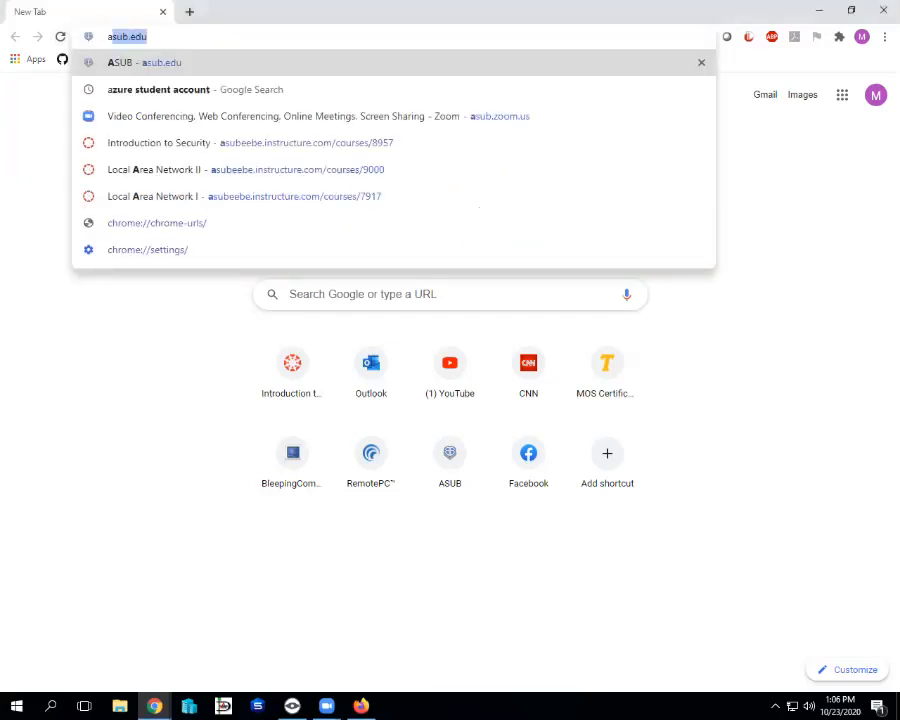
{"action": "type", "text": "z"}
{"action": "key", "text": "Return"}
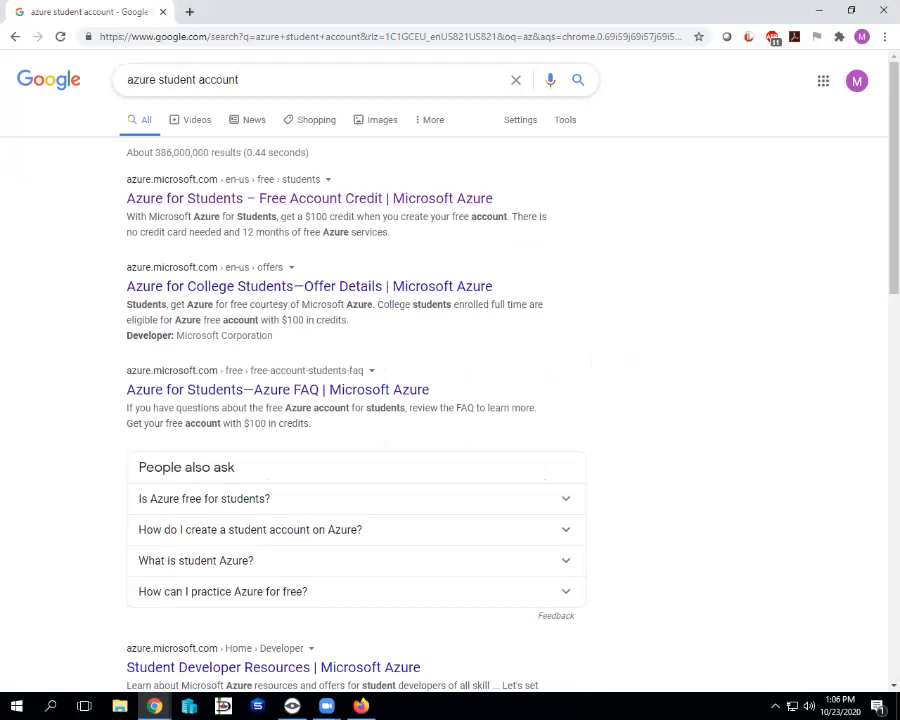
{"action": "left_click", "coordinate": [300, 198]}
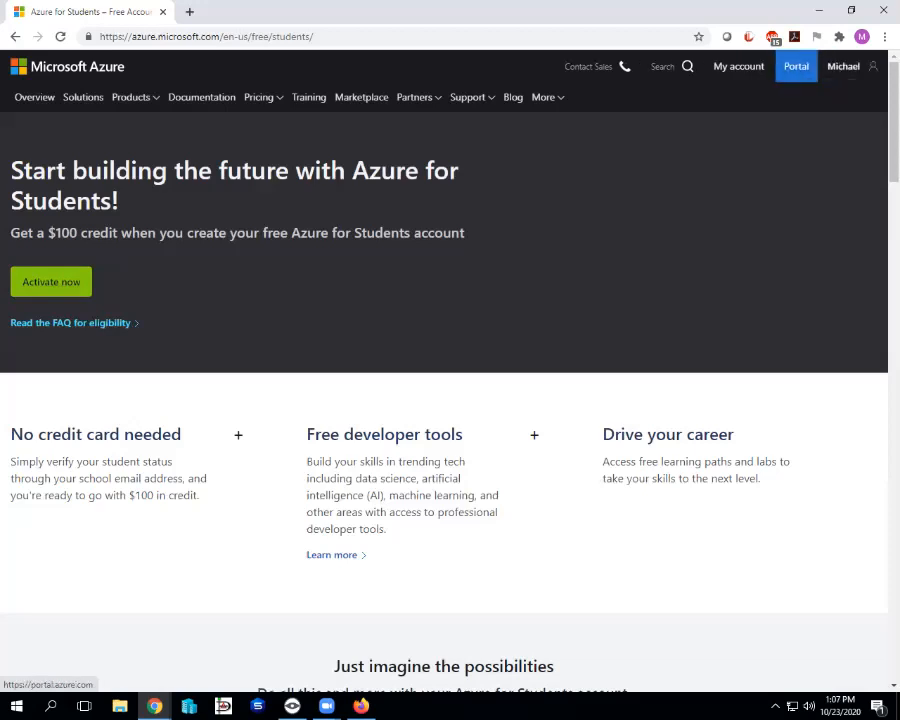
Go to the Azure portal from the Portal link in the website's top bar.
{"action": "left_click", "coordinate": [796, 66]}
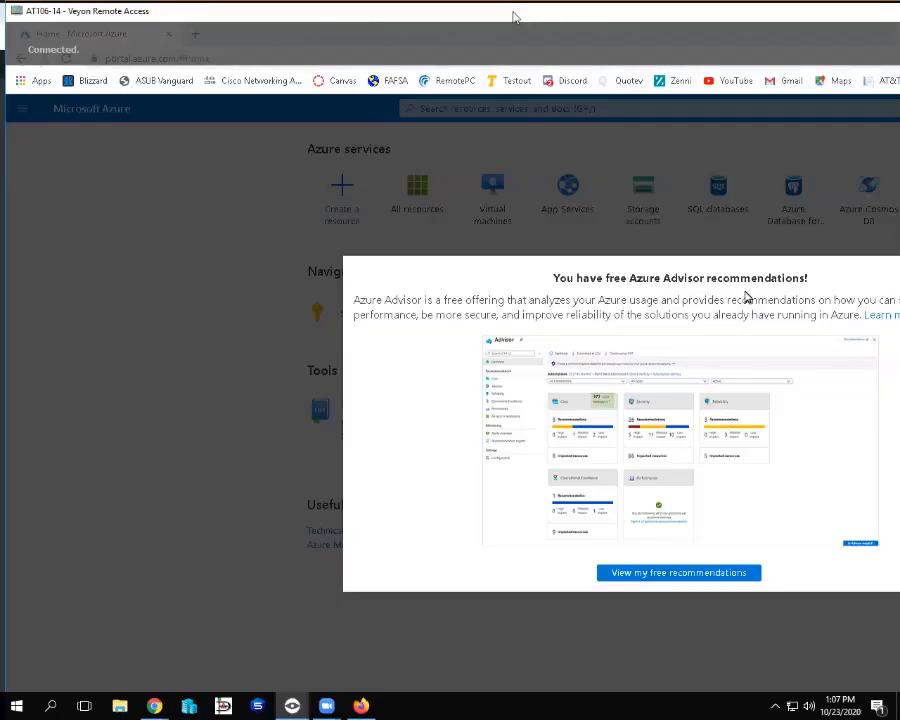
Dismiss the Azure Advisor recommendations notice and go to the All resources list.
{"action": "left_click_drag", "start_coordinate": [515, 18], "coordinate": [398, 18]}
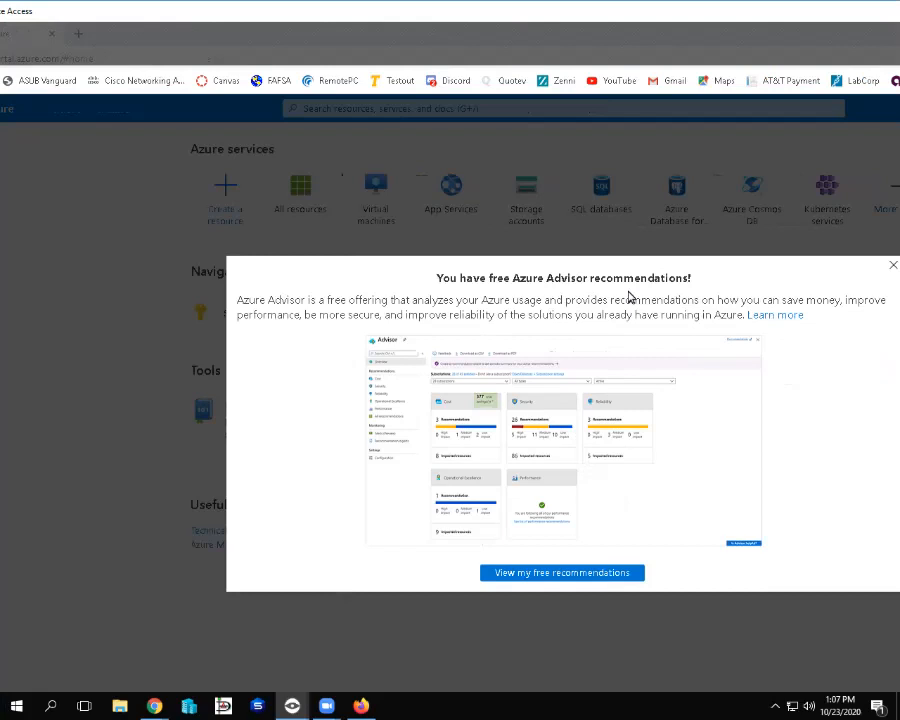
{"action": "left_click_drag", "start_coordinate": [650, 16], "coordinate": [551, 17]}
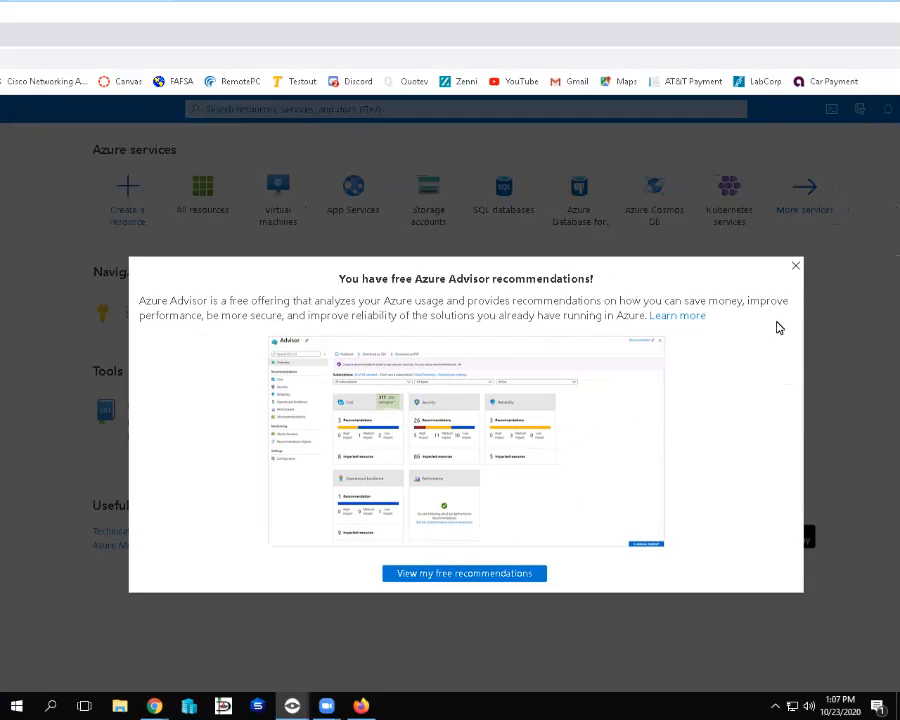
{"action": "left_click", "coordinate": [796, 266]}
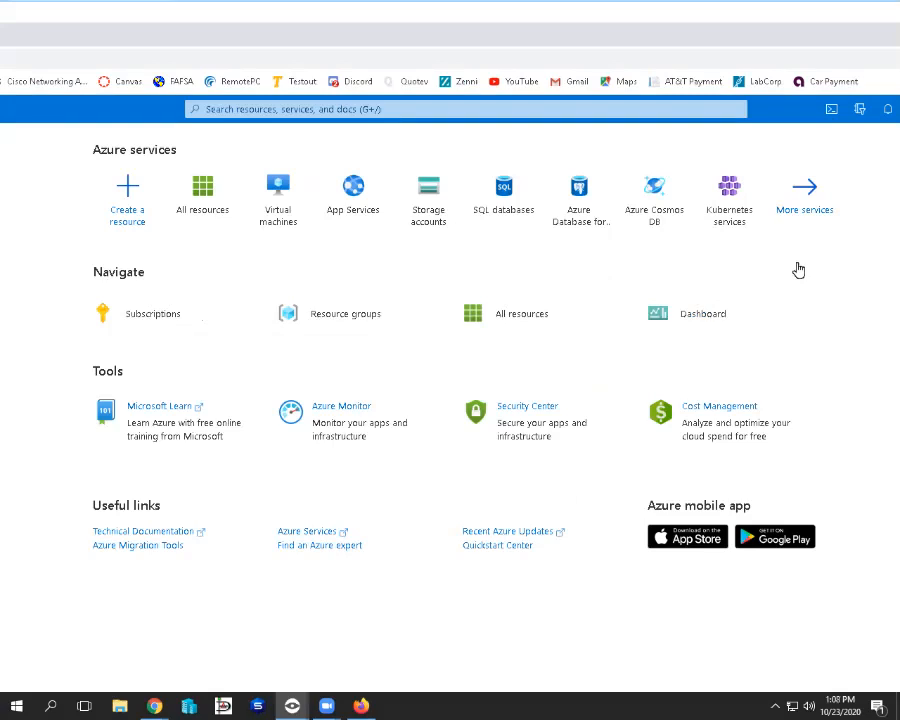
{"action": "left_click", "coordinate": [516, 307]}
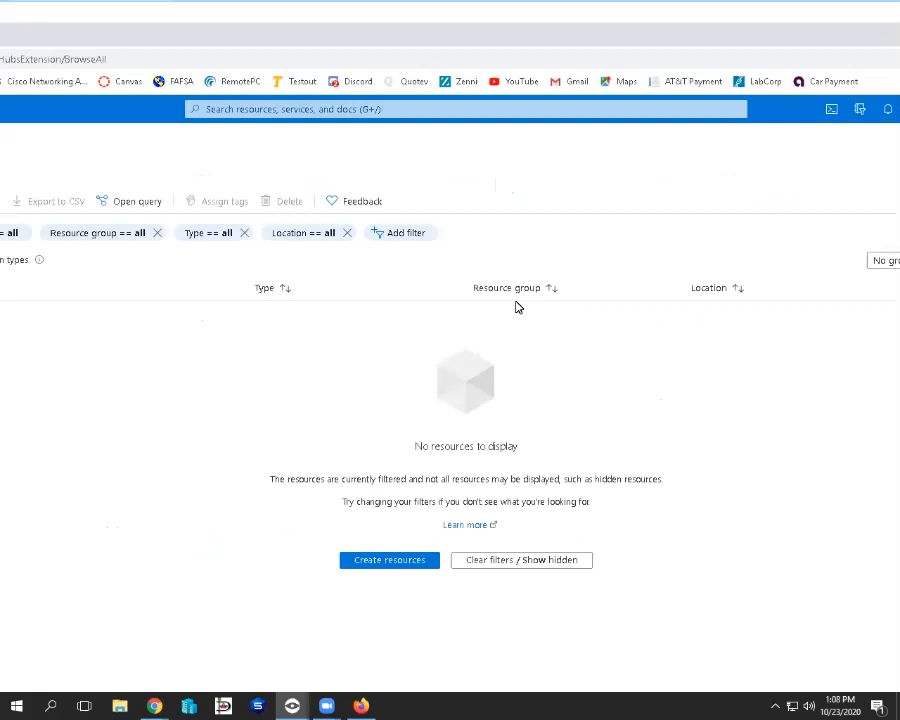
Clear the All resources filters and show hidden types, still showing 0 of 0 records.
{"action": "double_click", "coordinate": [597, 18]}
{"action": "left_click_drag", "start_coordinate": [568, 17], "coordinate": [437, 22]}
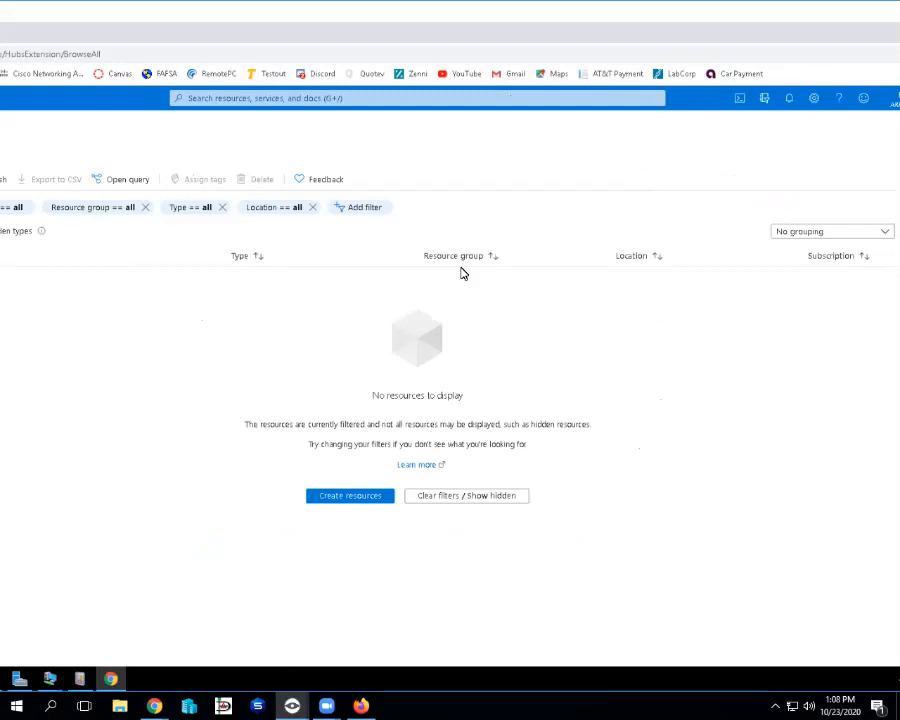
{"action": "left_click", "coordinate": [464, 505]}
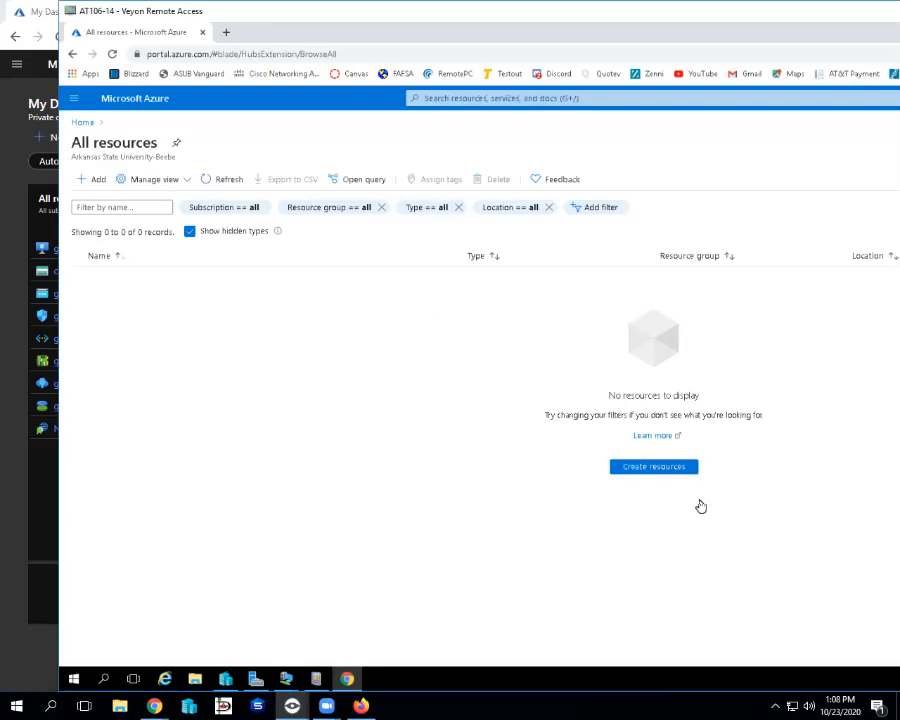
{"action": "mouse_move", "coordinate": [790, 16]}
{"action": "left_click_drag", "start_coordinate": [760, 12], "coordinate": [415, 12]}
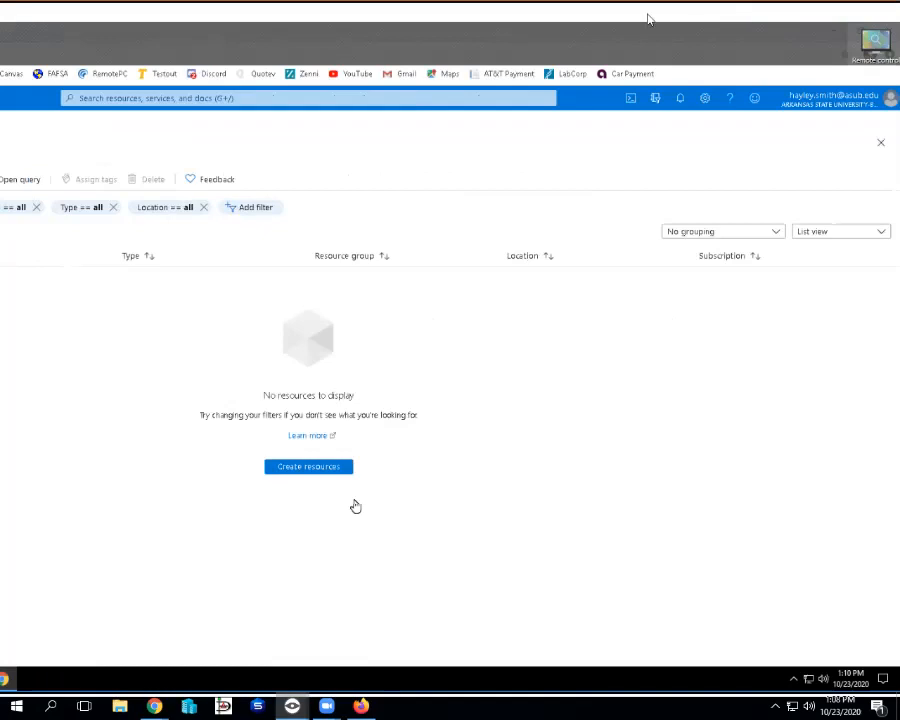
{"action": "left_click_drag", "start_coordinate": [648, 19], "coordinate": [541, 19]}
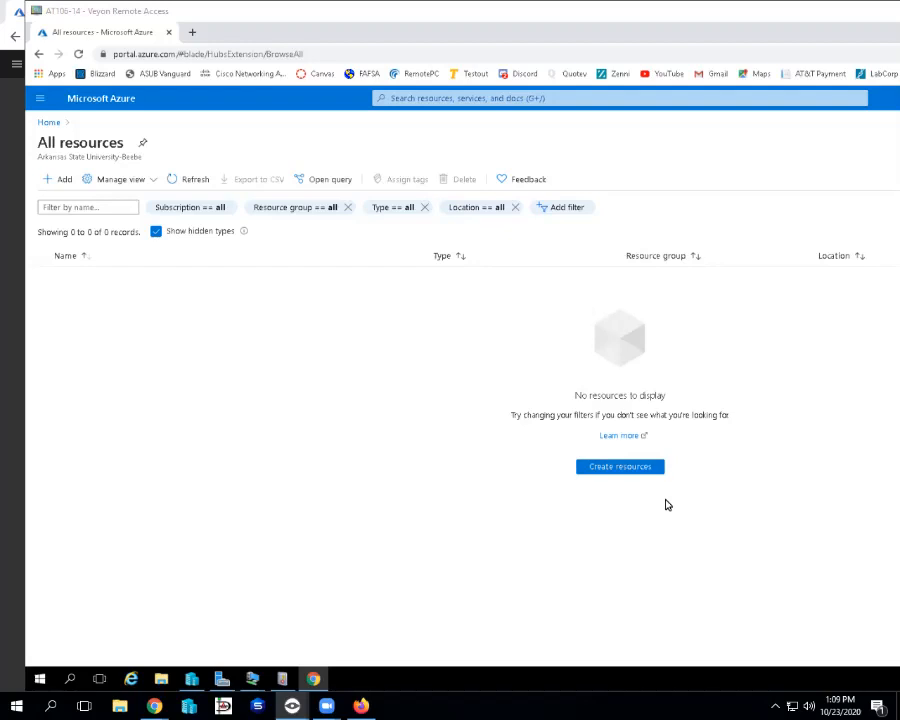
Return to the portal home page through the portal menu and browse More services.
{"action": "left_click", "coordinate": [40, 98]}
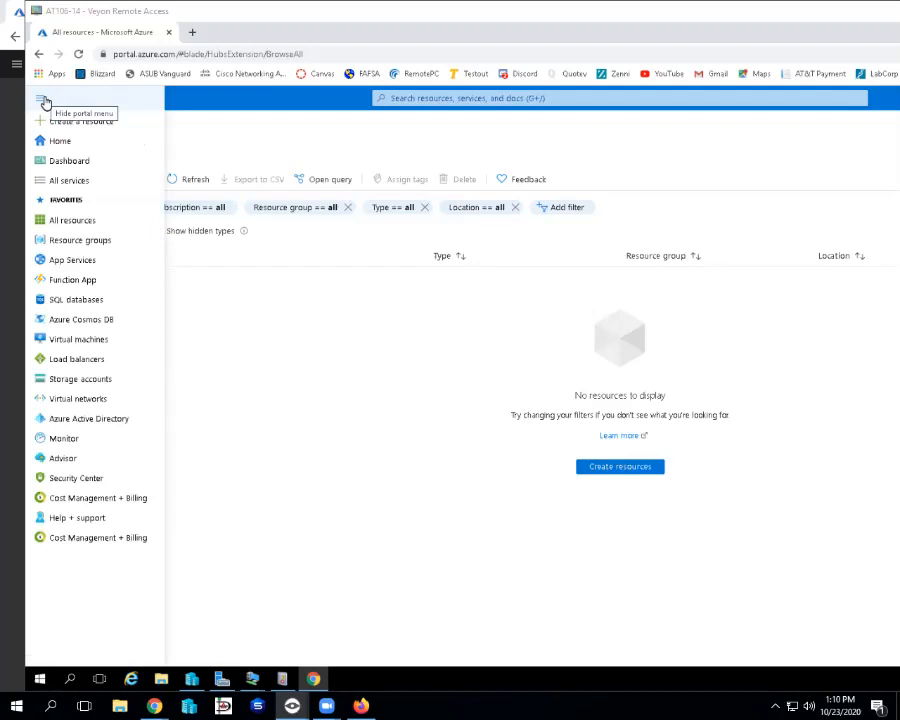
{"action": "left_click", "coordinate": [52, 143]}
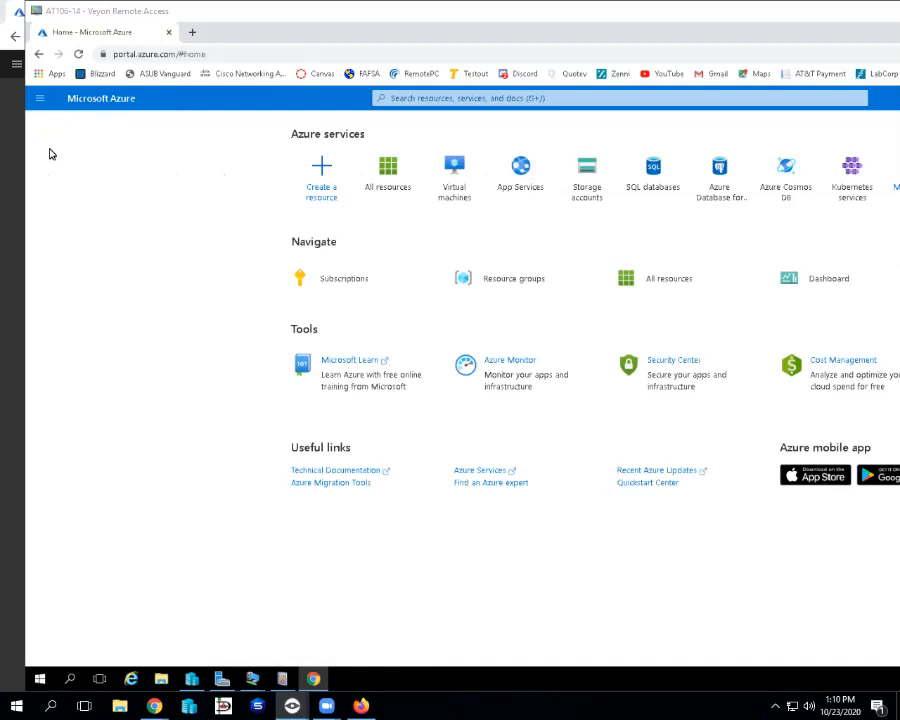
{"action": "left_click_drag", "start_coordinate": [500, 11], "coordinate": [373, 11]}
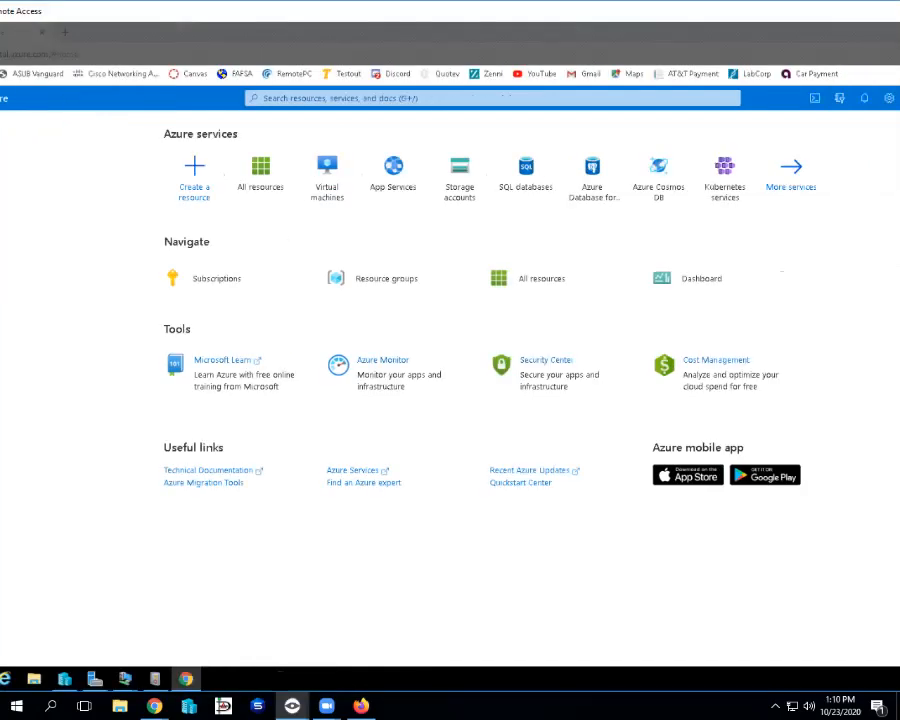
{"action": "left_click_drag", "start_coordinate": [525, 16], "coordinate": [475, 16]}
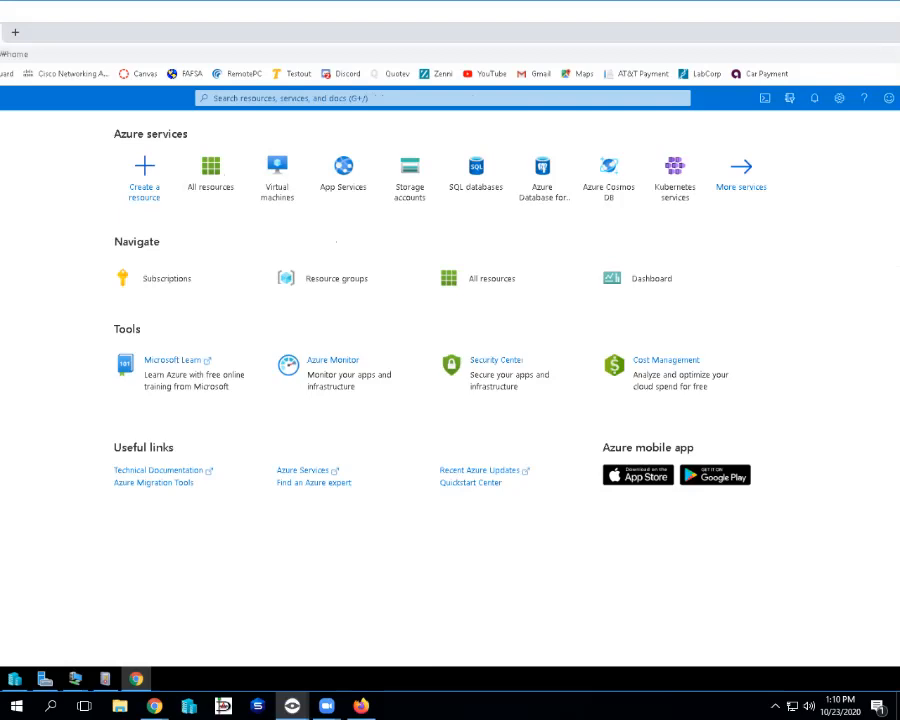
{"action": "left_click", "coordinate": [752, 173]}
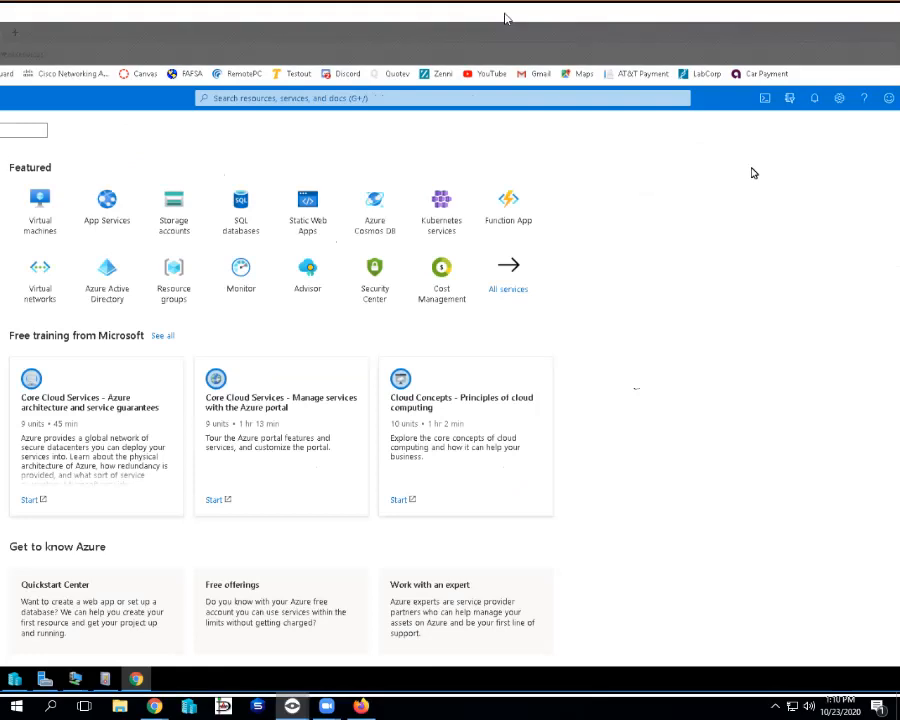
Scroll the All services page and choose Check out free services under Free offerings.
{"action": "left_click_drag", "start_coordinate": [505, 13], "coordinate": [561, 13]}
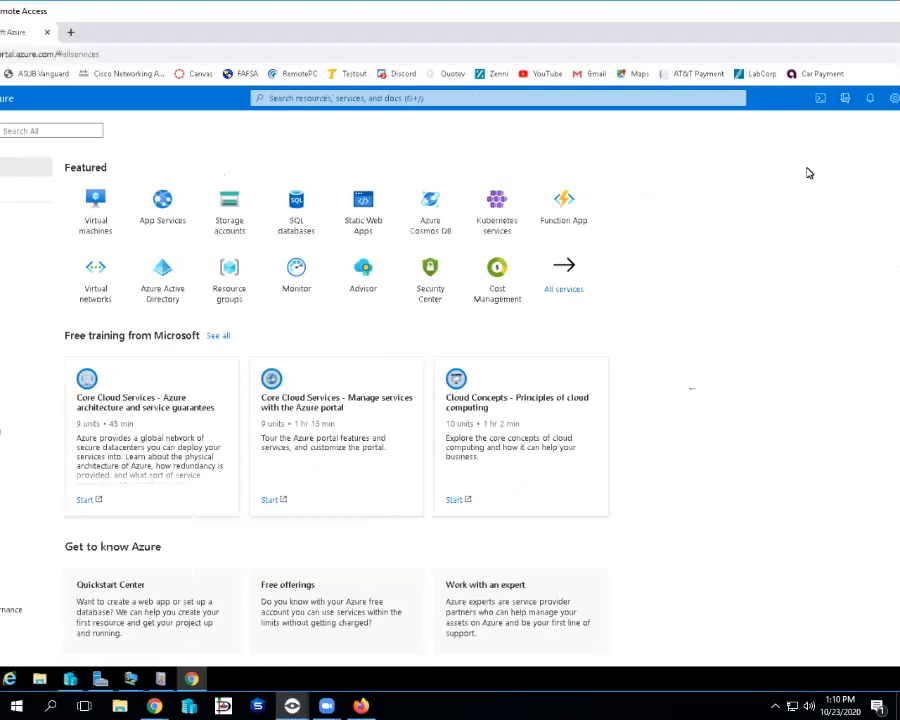
{"action": "scroll", "coordinate": [809, 173], "scroll_direction": "down", "scroll_amount": 1}
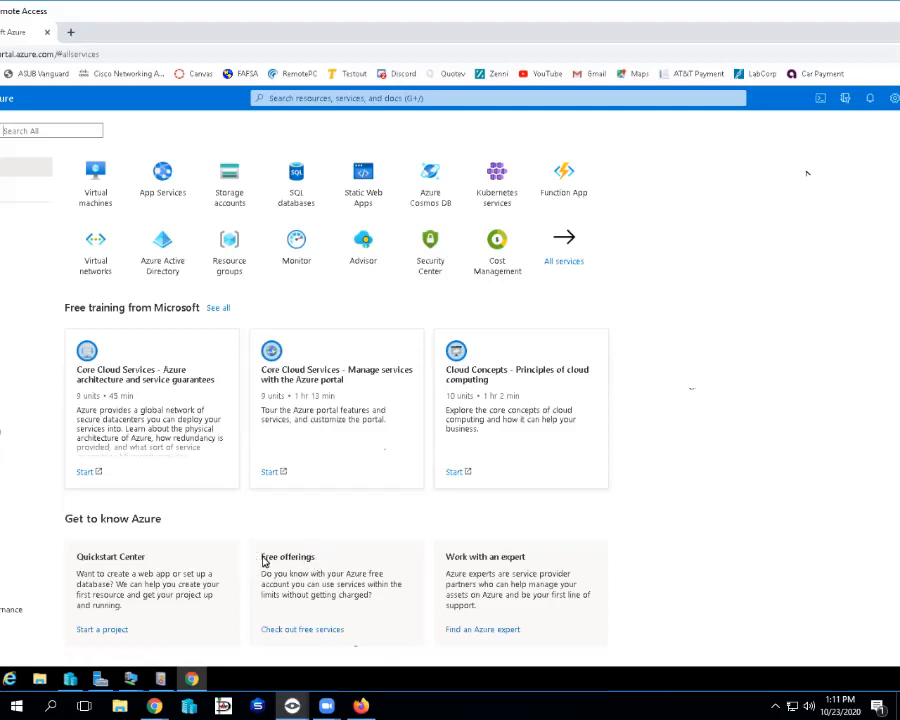
{"action": "left_click", "coordinate": [306, 632]}
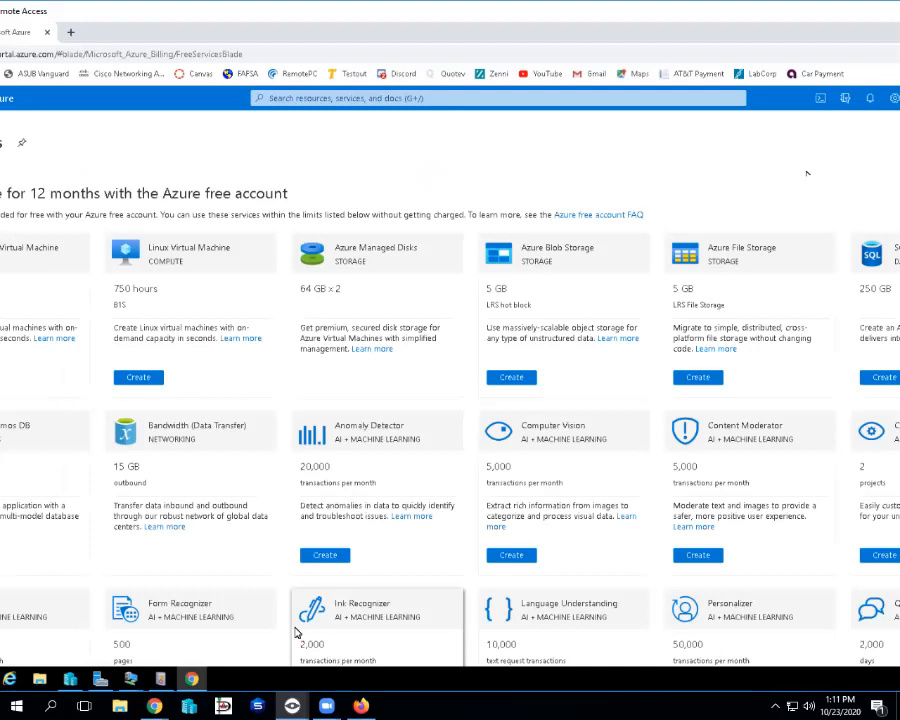
{"action": "left_click_drag", "start_coordinate": [291, 20], "coordinate": [443, 20]}
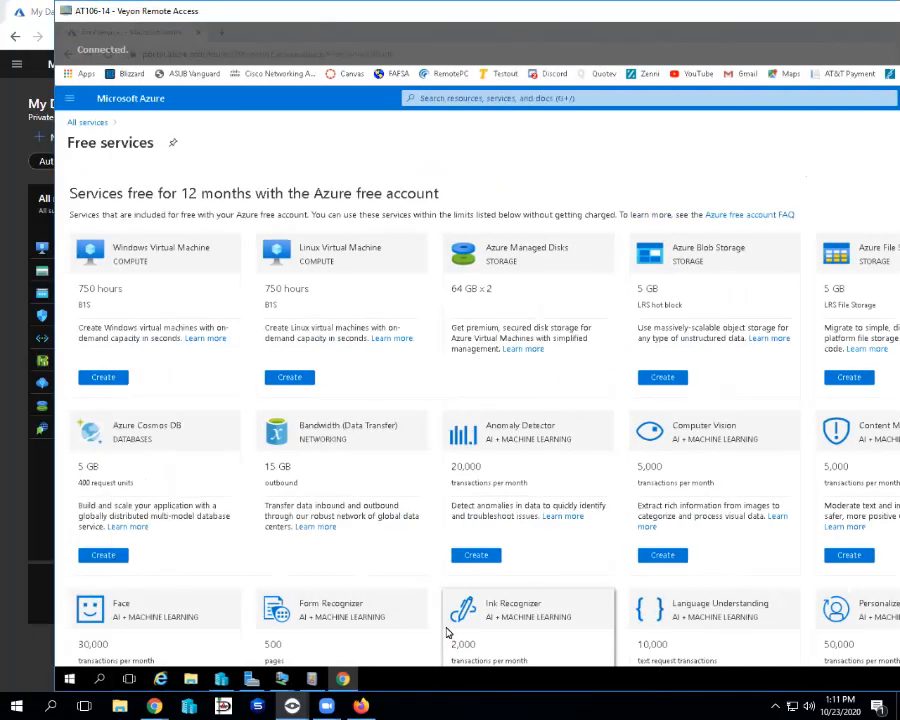
{"action": "left_click_drag", "start_coordinate": [388, 20], "coordinate": [354, 20]}
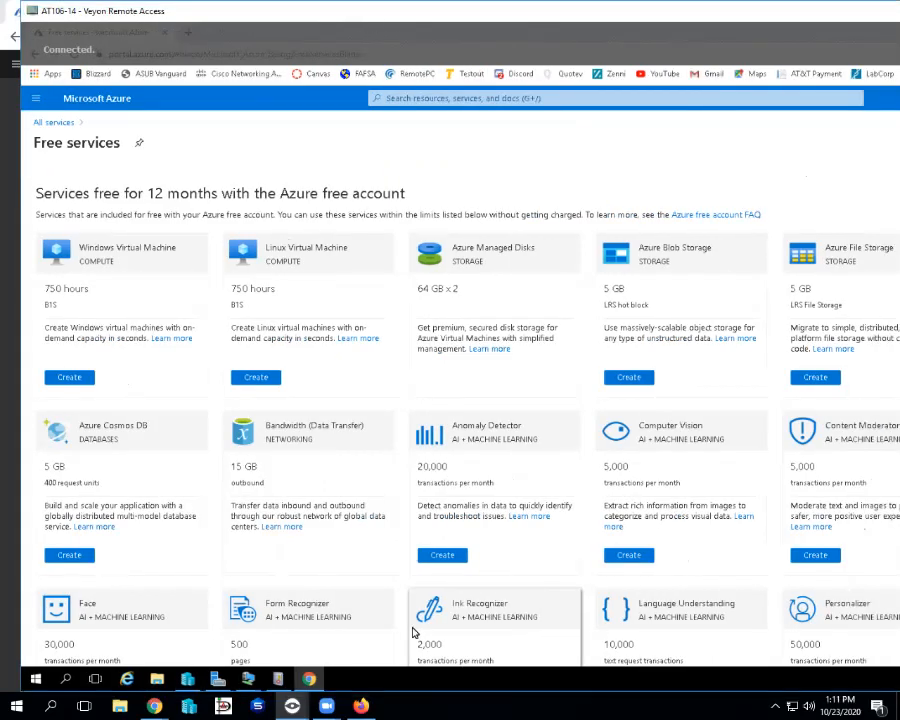
{"action": "scroll", "coordinate": [611, 516], "scroll_direction": "down", "scroll_amount": 5}
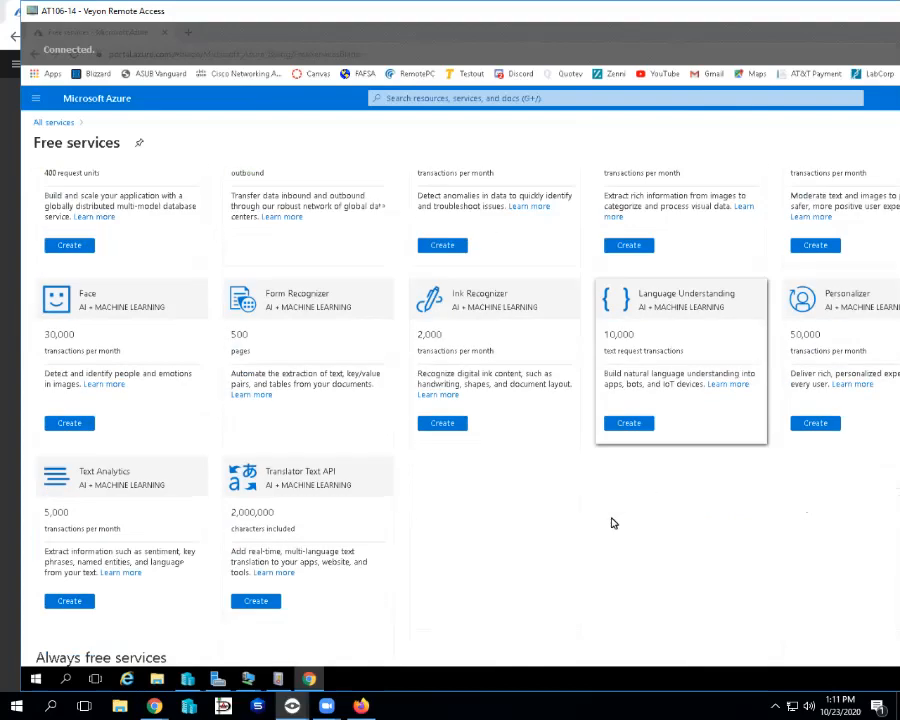
{"action": "scroll", "coordinate": [597, 510], "scroll_direction": "down", "scroll_amount": 3}
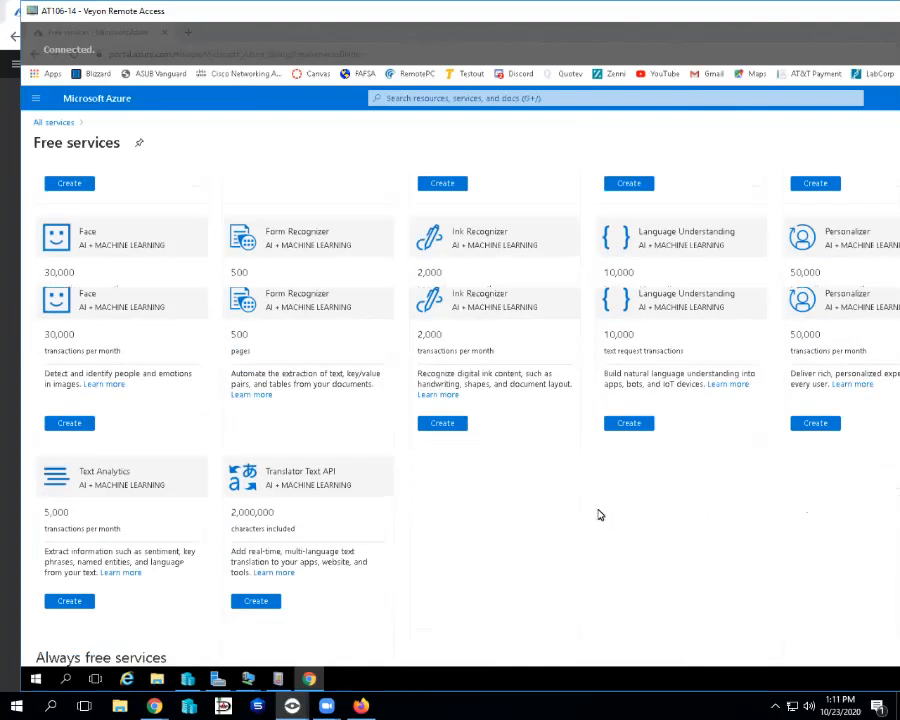
{"action": "scroll", "coordinate": [598, 515], "scroll_direction": "down", "scroll_amount": 4}
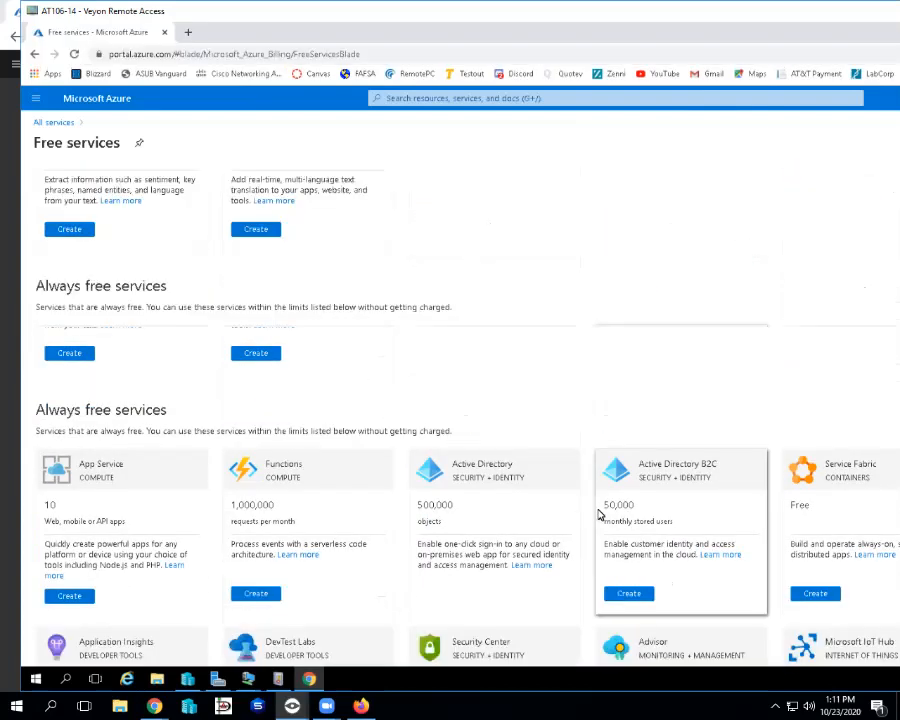
{"action": "scroll", "coordinate": [598, 514], "scroll_direction": "down", "scroll_amount": 2}
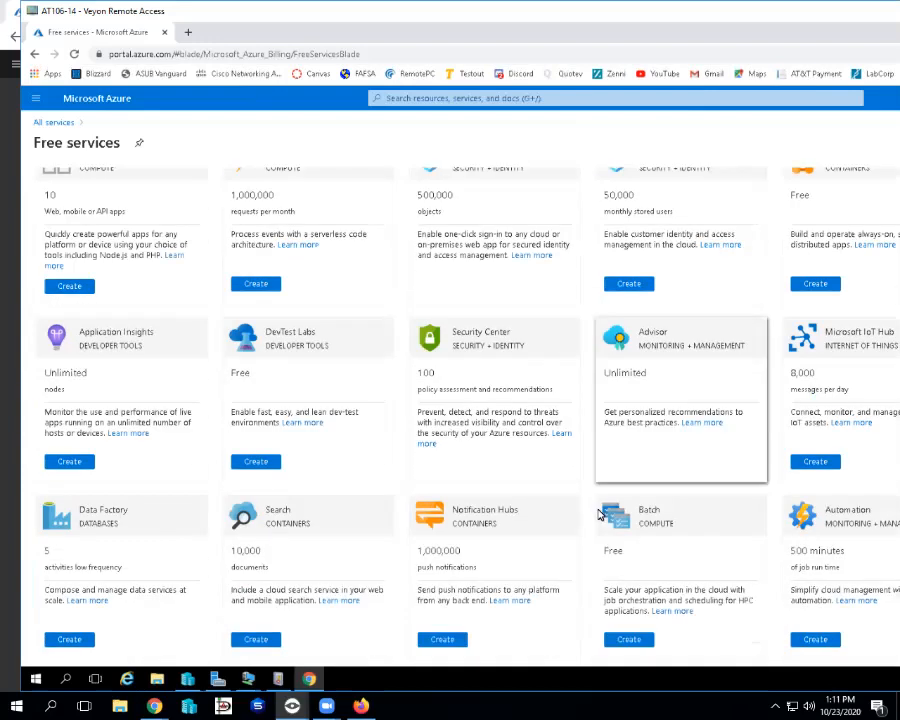
{"action": "scroll", "coordinate": [598, 514], "scroll_direction": "up", "scroll_amount": 13}
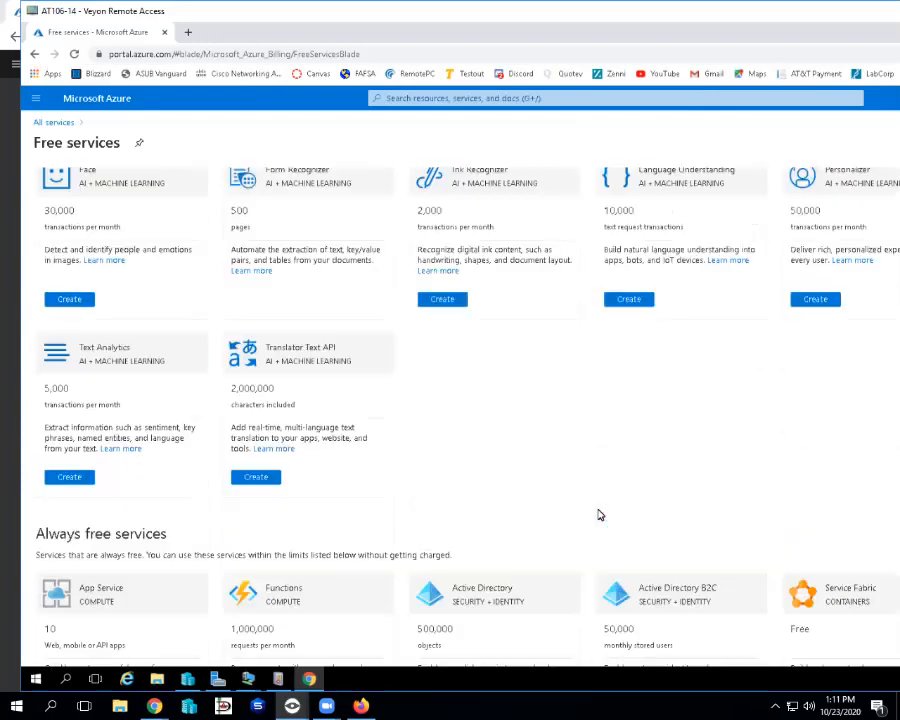
{"action": "scroll", "coordinate": [598, 515], "scroll_direction": "up", "scroll_amount": 2}
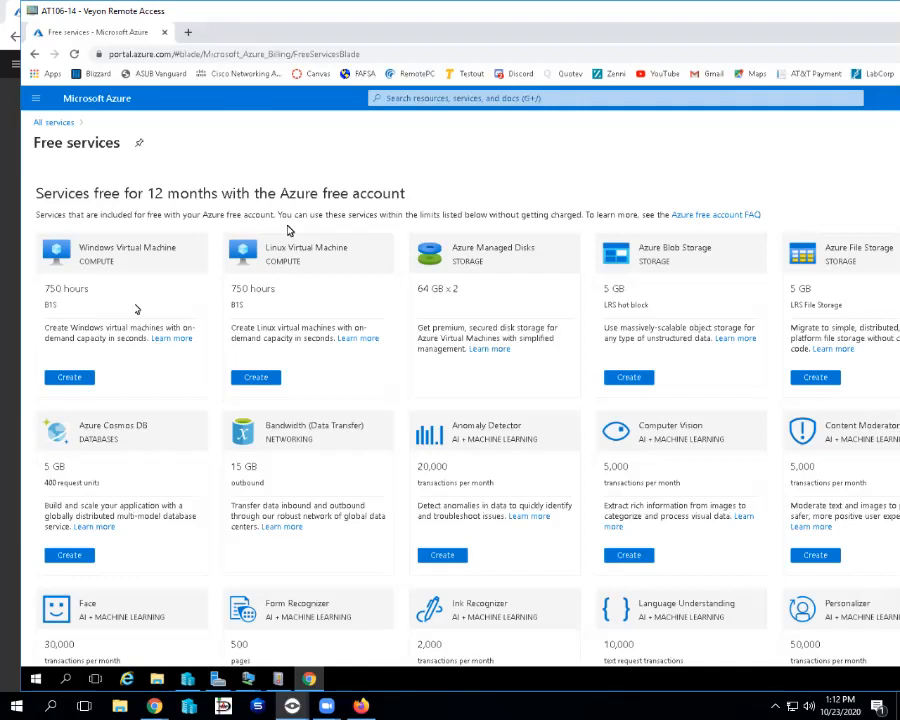
Start a free Linux virtual machine from its Create button, retrying once.
{"action": "left_click", "coordinate": [266, 379]}
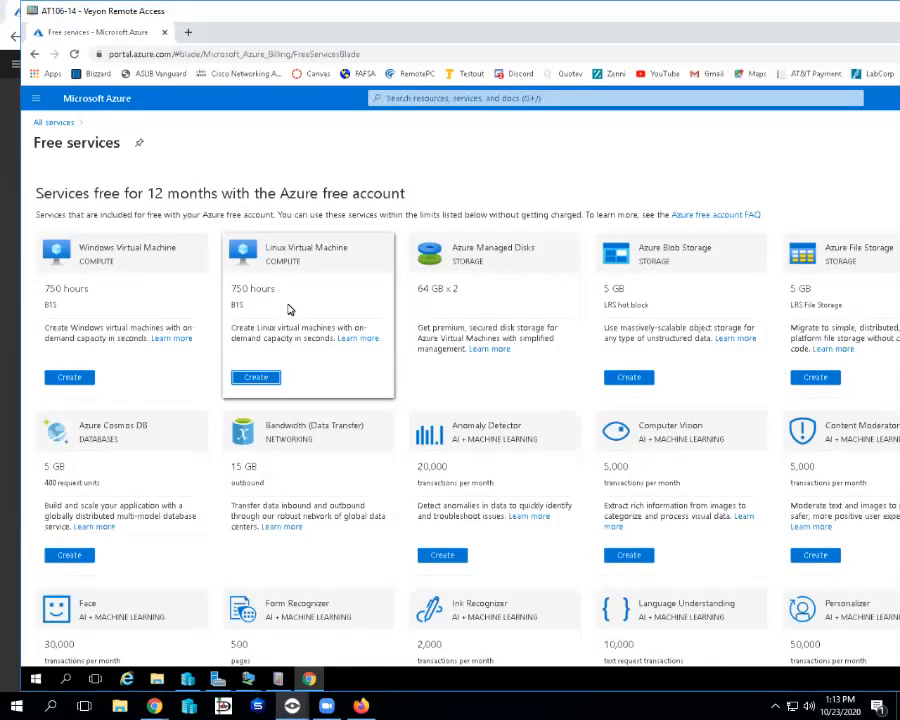
{"action": "left_click", "coordinate": [258, 378]}
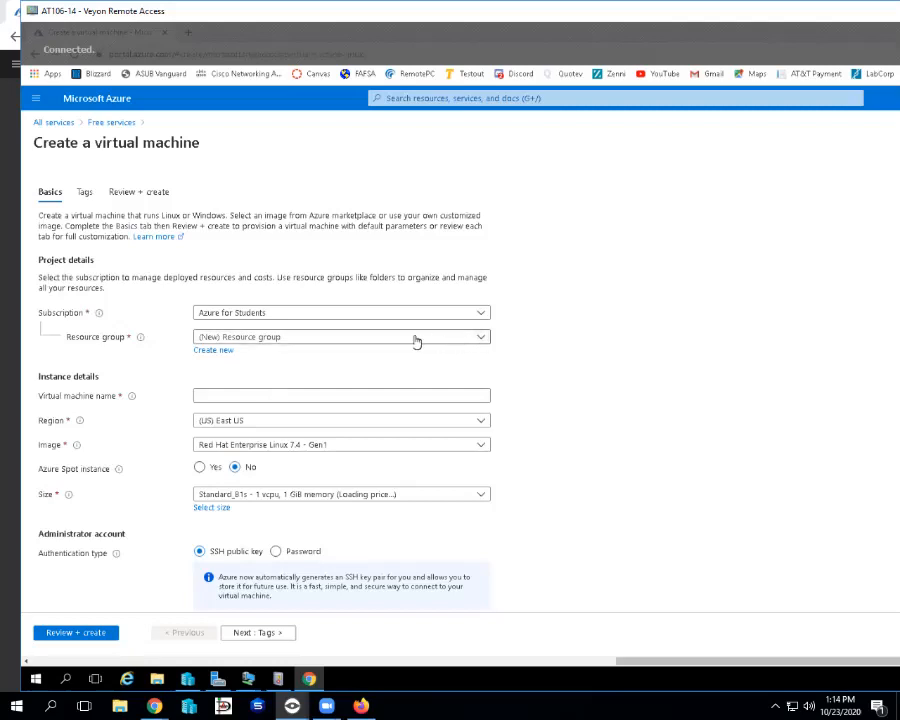
Create a new resource group named SecurityClass for the virtual machine.
{"action": "left_click", "coordinate": [220, 352]}
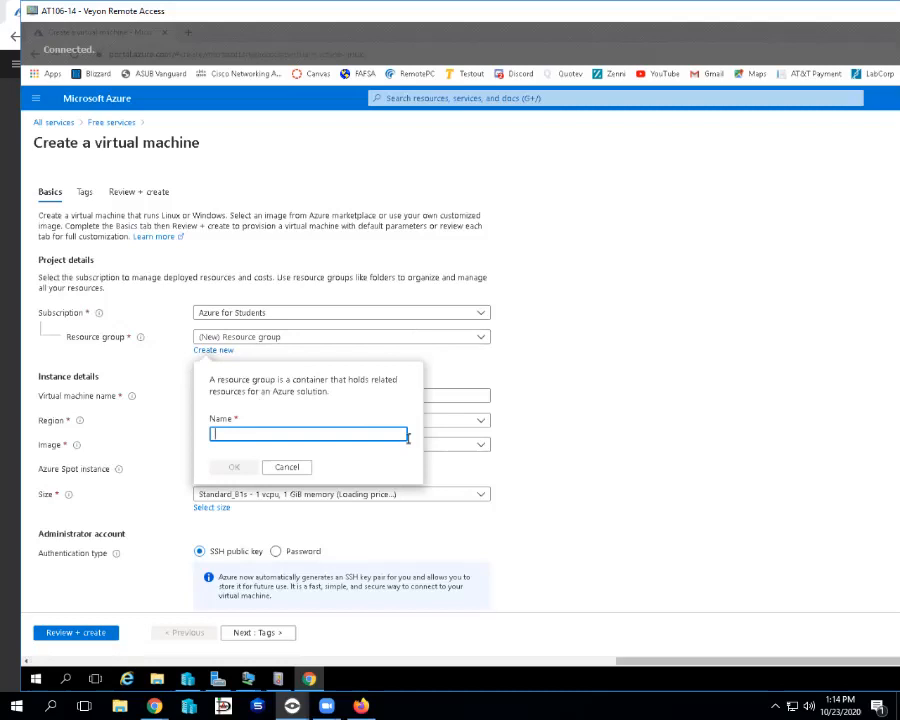
{"action": "type", "text": "SecurityClass"}
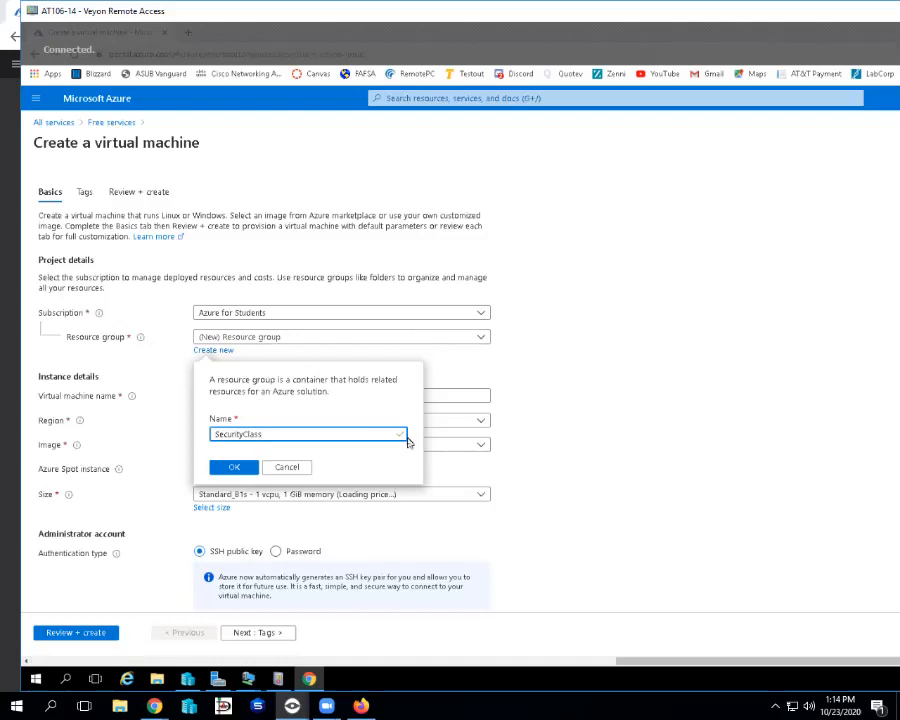
{"action": "left_click", "coordinate": [226, 470]}
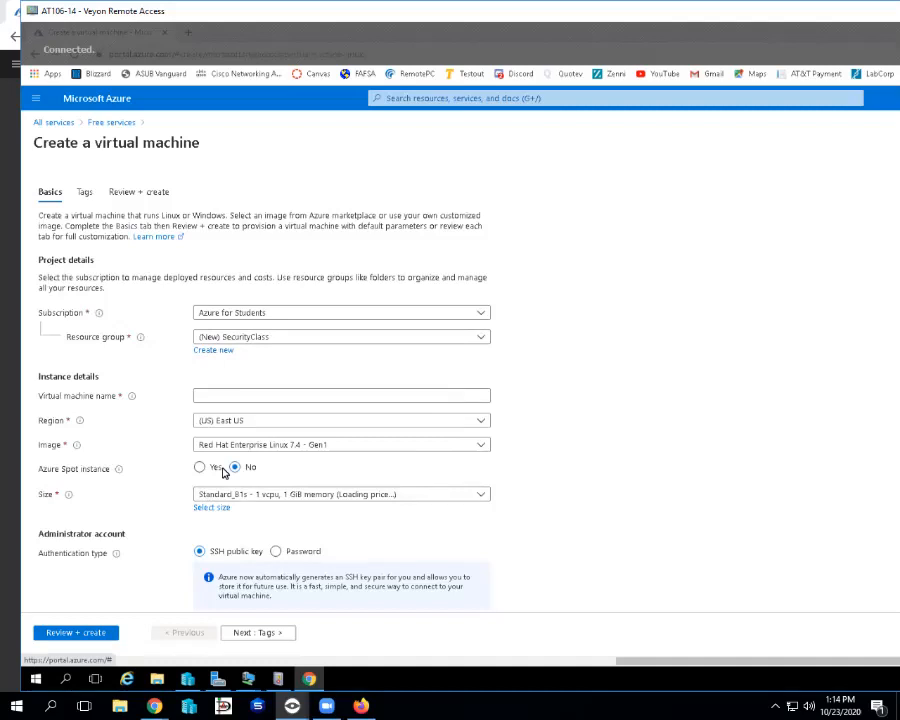
Enter the virtual machine's name and set its region to (US) Central US.
{"action": "left_click", "coordinate": [229, 401]}
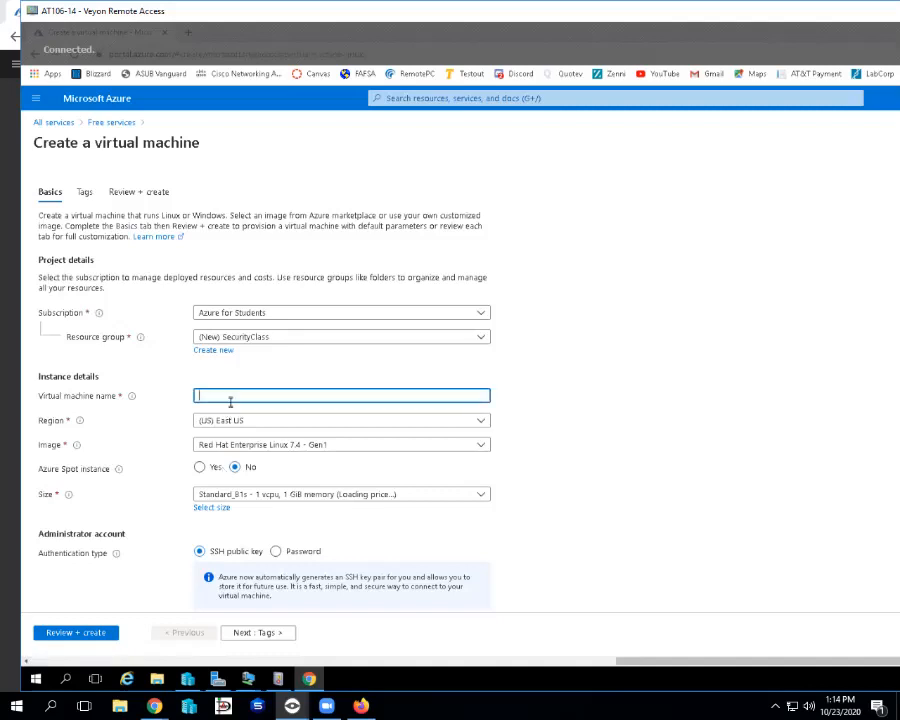
{"action": "type", "text": "smith"}
{"action": "left_click", "coordinate": [480, 422]}
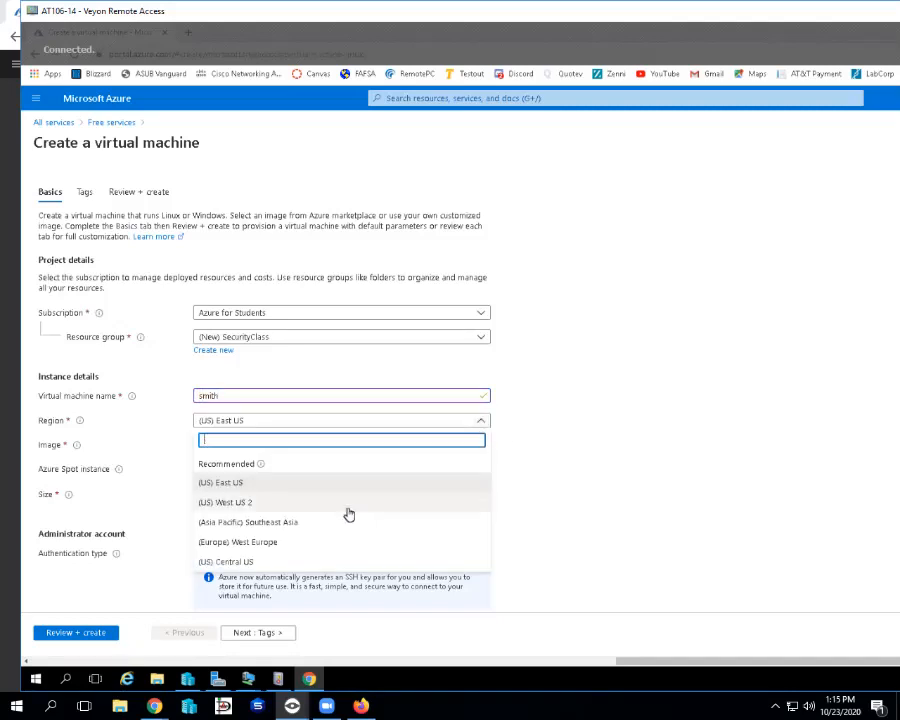
{"action": "left_click", "coordinate": [323, 562]}
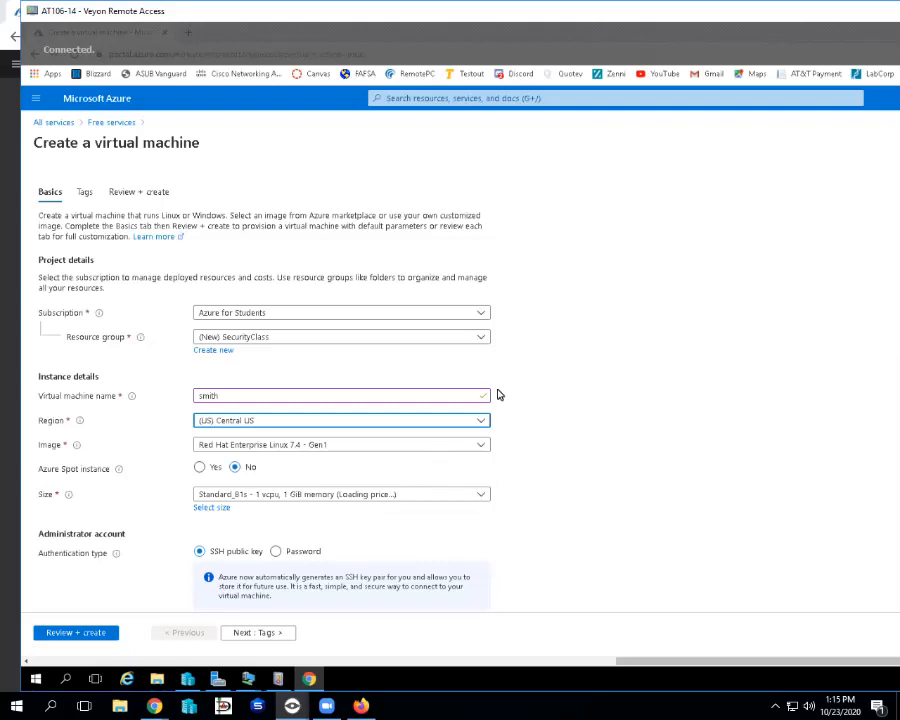
{"action": "left_click", "coordinate": [481, 421]}
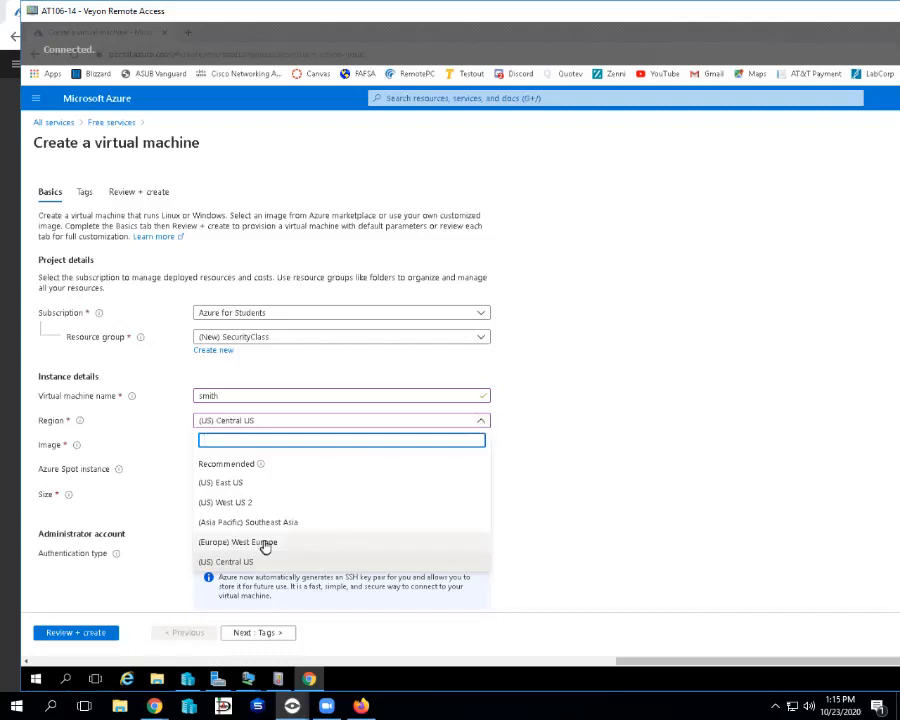
{"action": "left_click", "coordinate": [235, 561]}
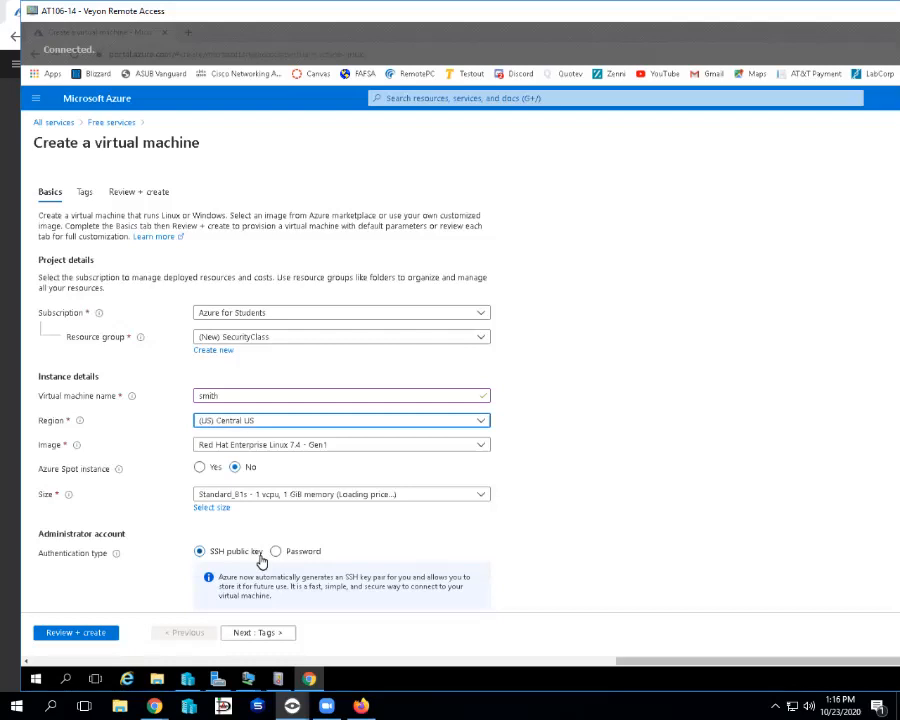
Choose CentOS-based 7.3 - Gen1 as the virtual machine's image.
{"action": "left_click", "coordinate": [477, 447]}
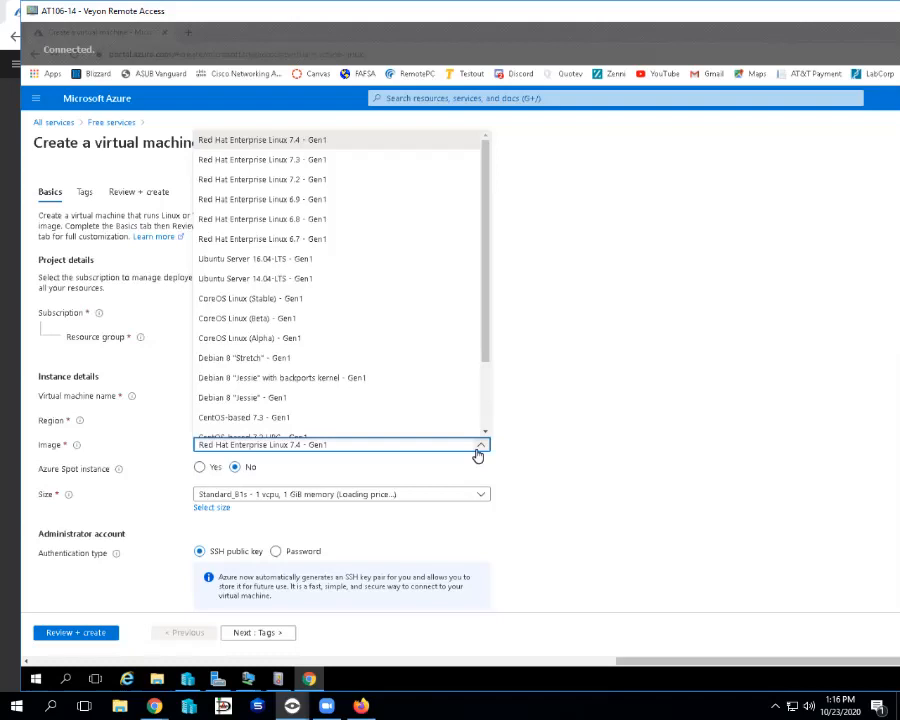
{"action": "scroll", "coordinate": [440, 348], "scroll_direction": "down", "scroll_amount": 3}
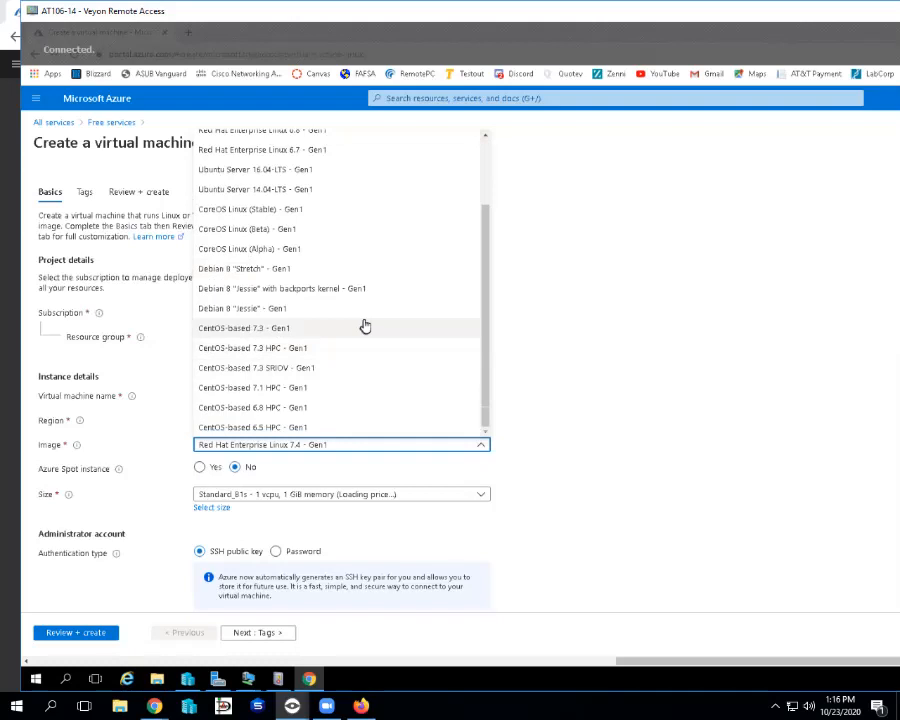
{"action": "left_click", "coordinate": [301, 328]}
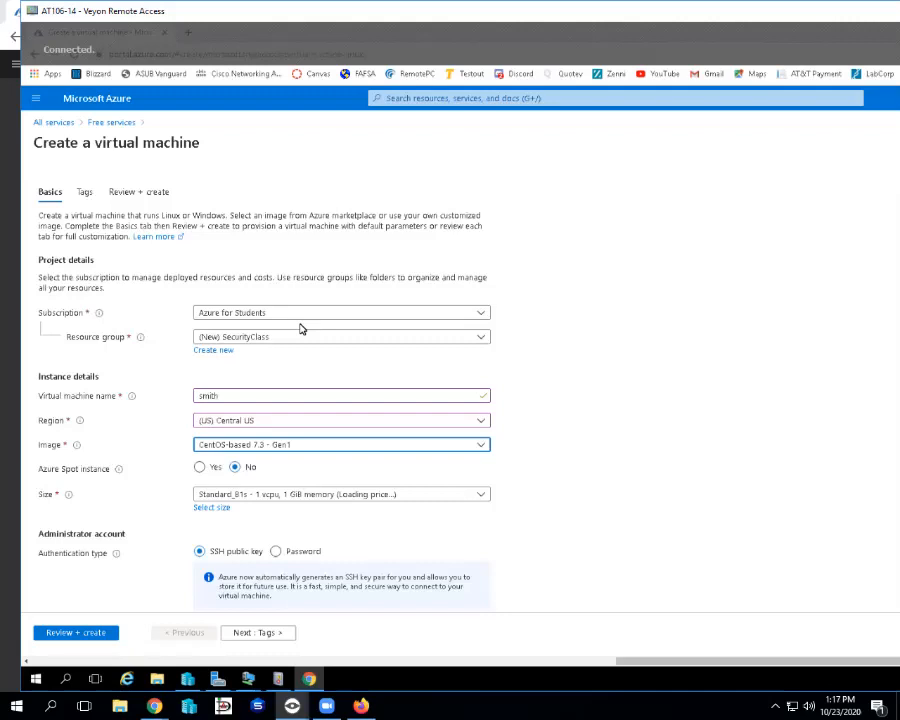
{"action": "scroll", "coordinate": [580, 310], "scroll_direction": "down", "scroll_amount": 3}
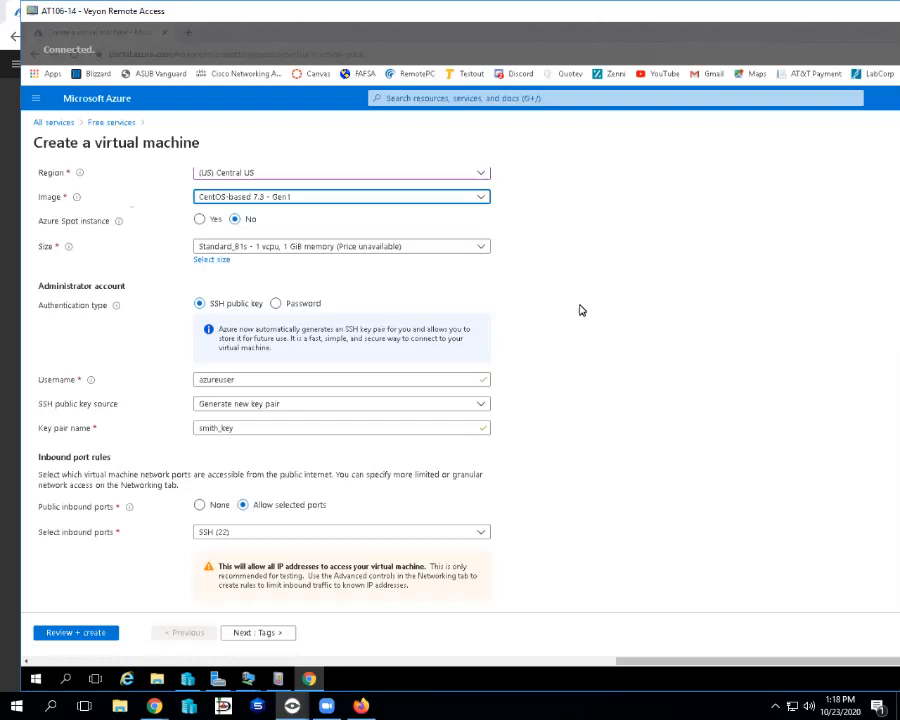
Change the administrator username to 'student' and go to Review + create.
{"action": "left_click", "coordinate": [446, 377]}
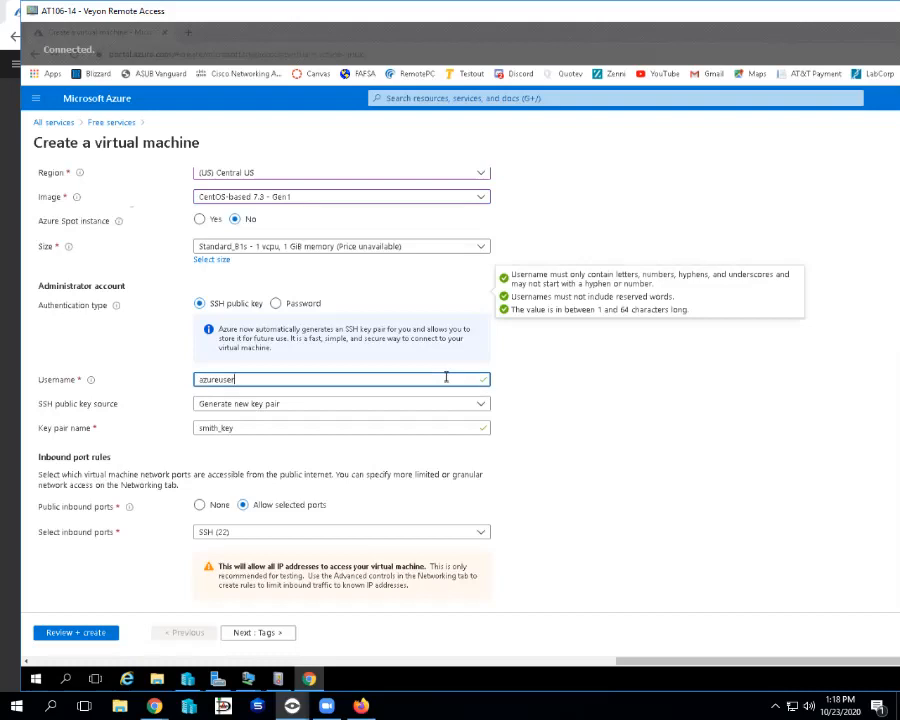
{"action": "key", "text": "BackSpace"}
{"action": "key", "text": "BackSpace"}
{"action": "key", "text": "BackSpace"}
{"action": "key", "text": "BackSpace"}
{"action": "key", "text": "BackSpace"}
{"action": "key", "text": "BackSpace"}
{"action": "key", "text": "BackSpace"}
{"action": "key", "text": "BackSpace"}
{"action": "type", "text": "student"}
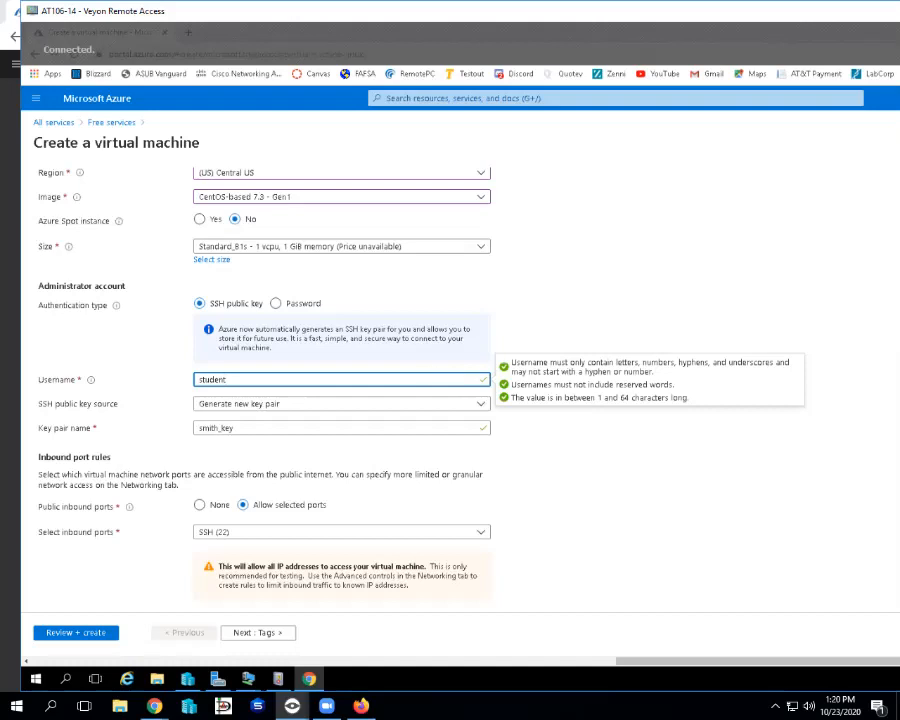
{"action": "left_click", "coordinate": [106, 636]}
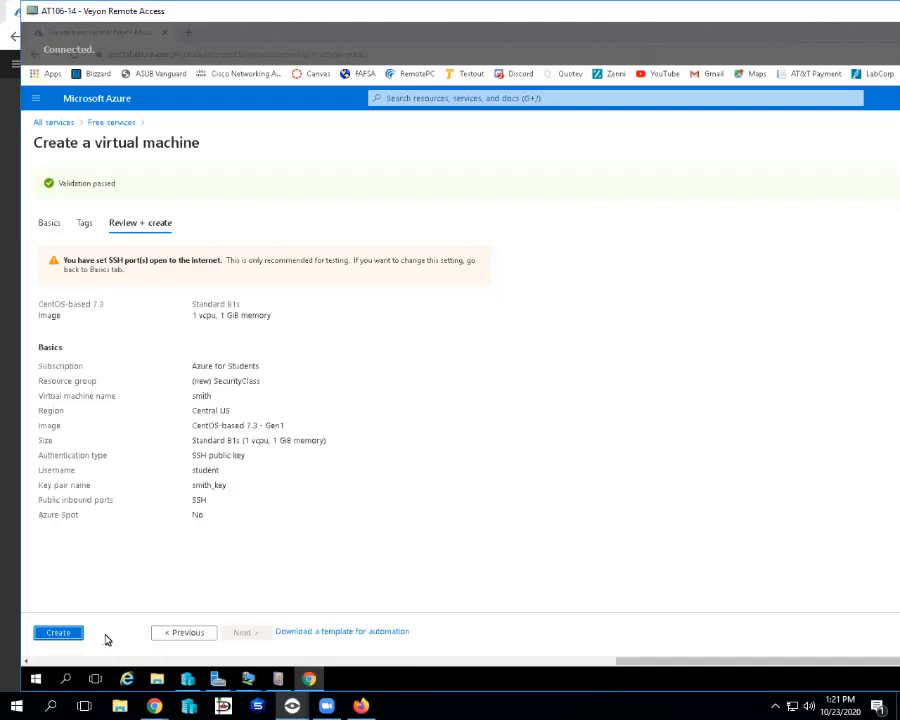
Start creating the virtual machine from the validated review page.
{"action": "left_click", "coordinate": [75, 636]}
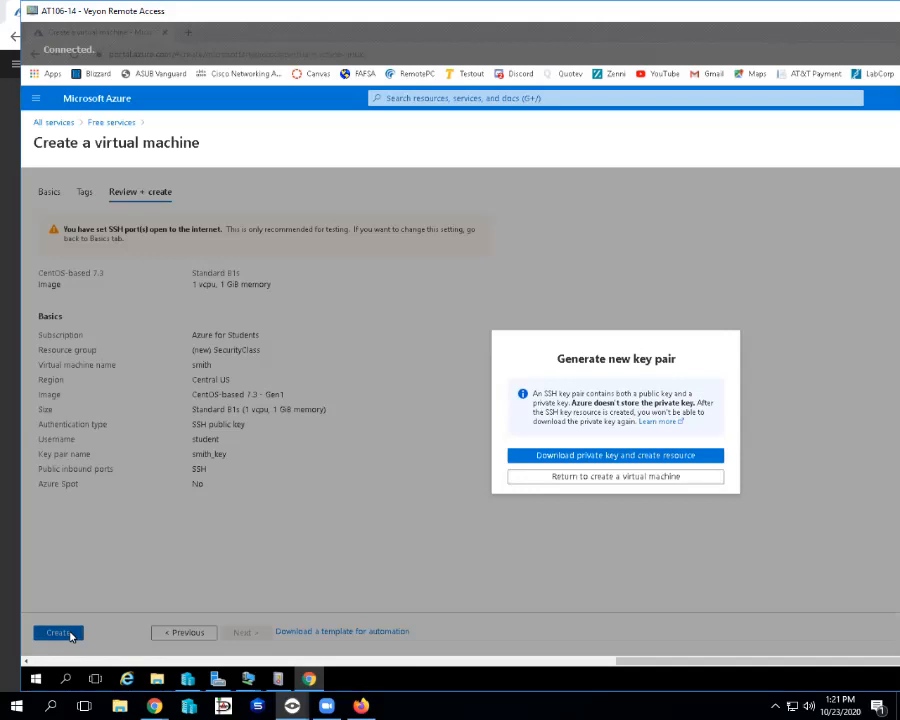
{"action": "left_click", "coordinate": [560, 456]}
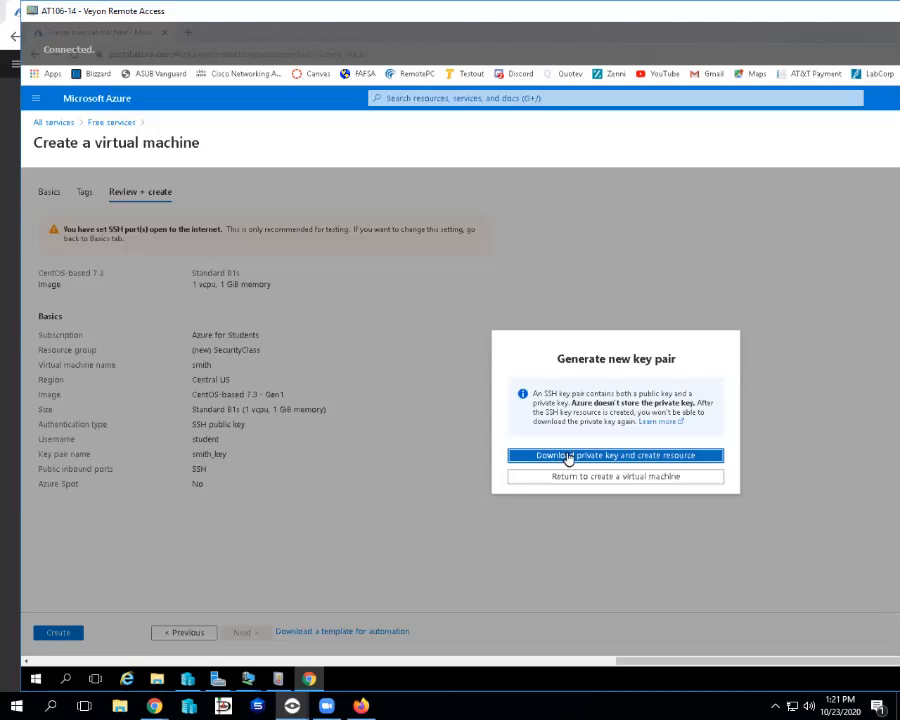
{"action": "left_click", "coordinate": [567, 458]}
Retry the private key download several times; each fails on Microsoft.Compute registration.
{"action": "left_click_drag", "start_coordinate": [467, 10], "coordinate": [106, 11]}
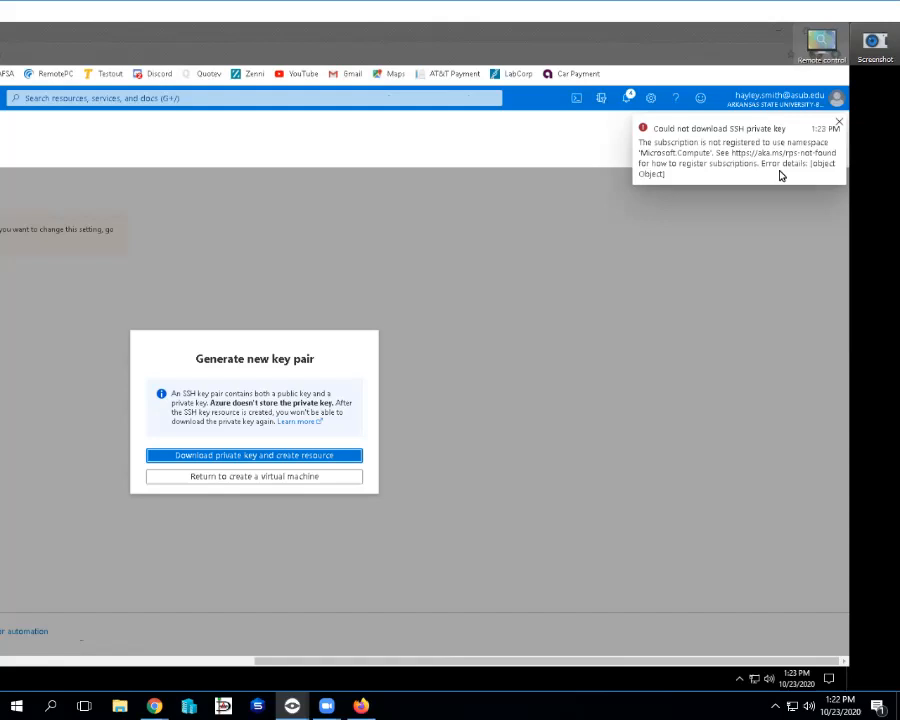
{"action": "left_click", "coordinate": [287, 460]}
{"action": "left_click", "coordinate": [286, 462]}
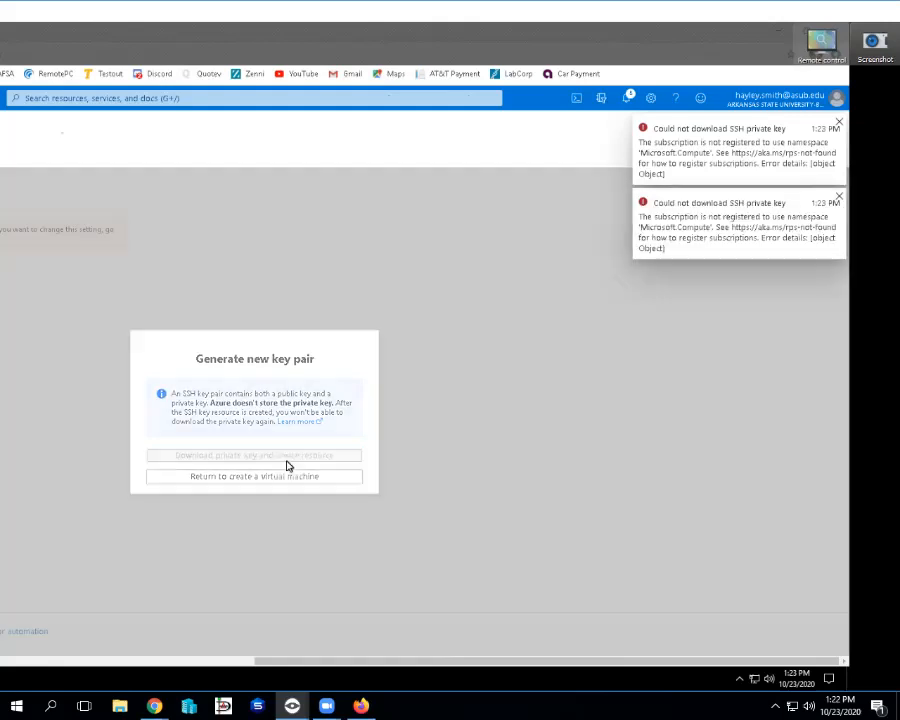
{"action": "left_click", "coordinate": [286, 462]}
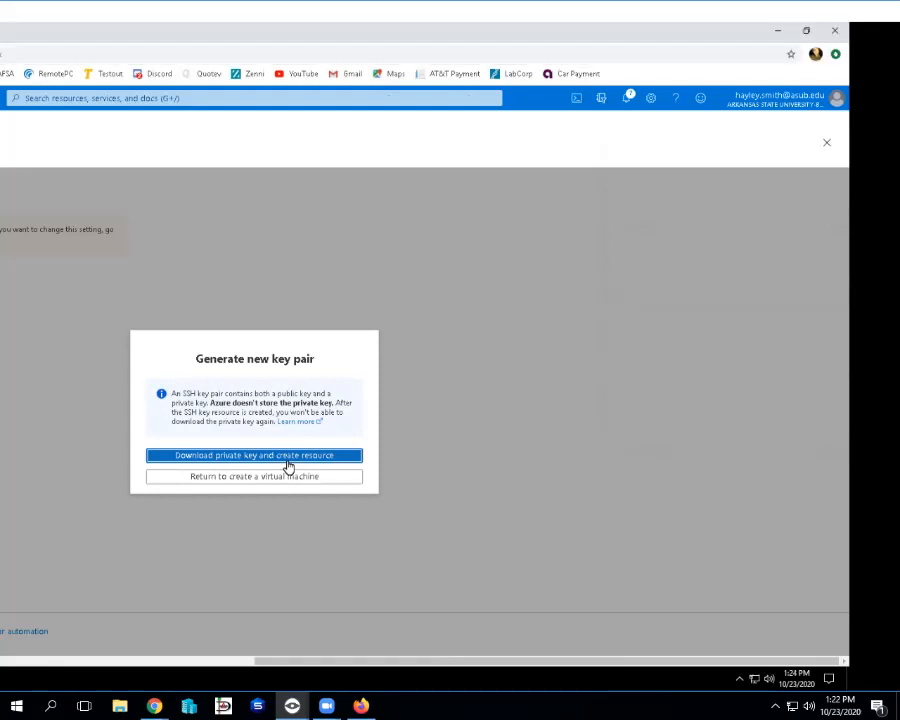
{"action": "left_click", "coordinate": [288, 458]}
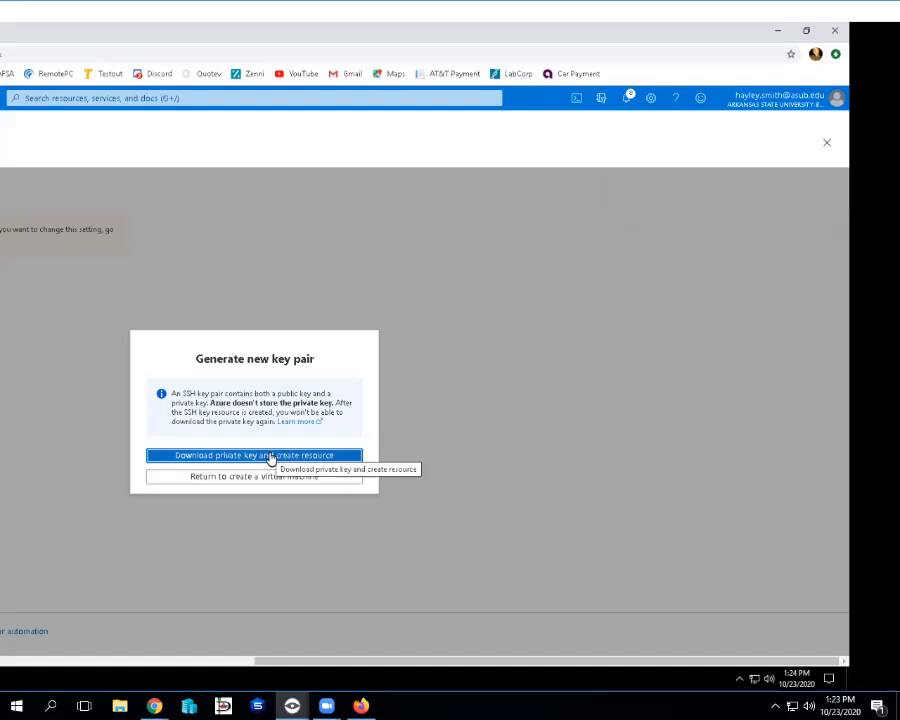
Retry the key download on the other machine and open Cloud Shell under Azure for Students.
{"action": "left_click_drag", "start_coordinate": [300, 11], "coordinate": [700, 11]}
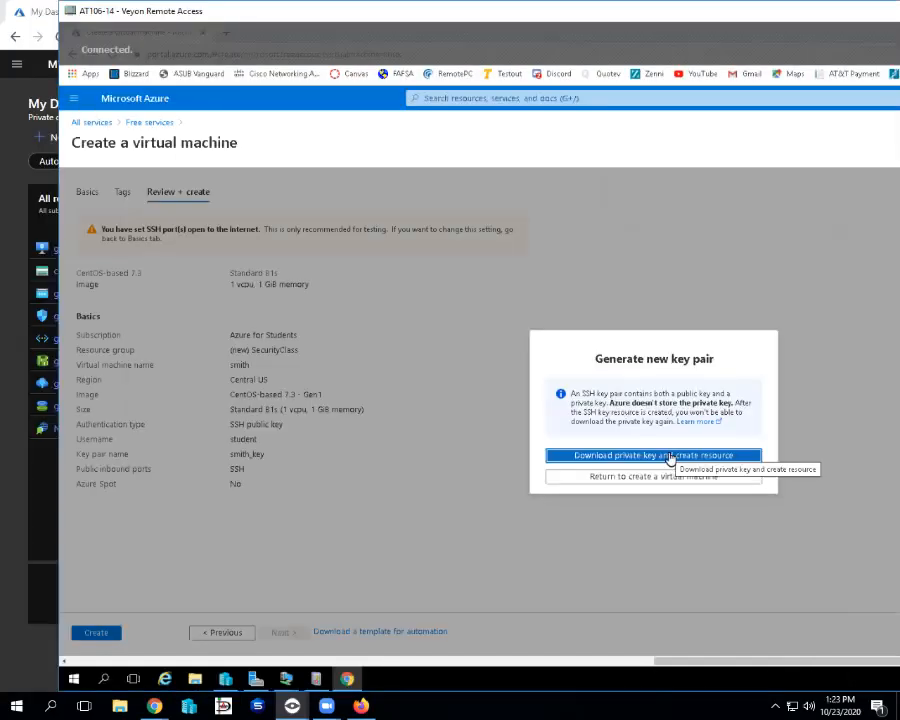
{"action": "left_click_drag", "start_coordinate": [700, 11], "coordinate": [311, 11]}
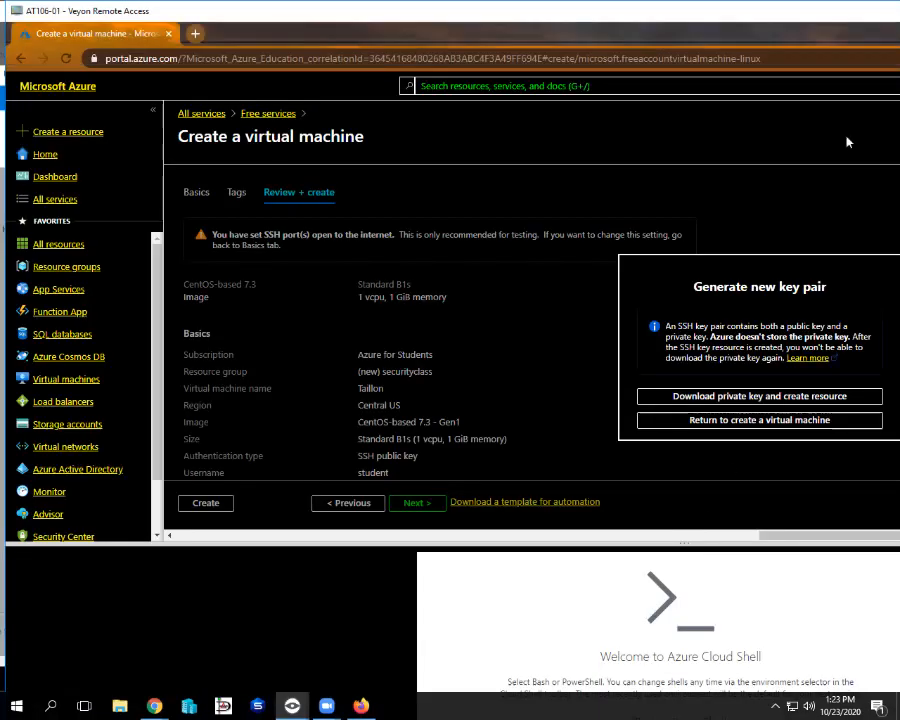
{"action": "left_click", "coordinate": [750, 397]}
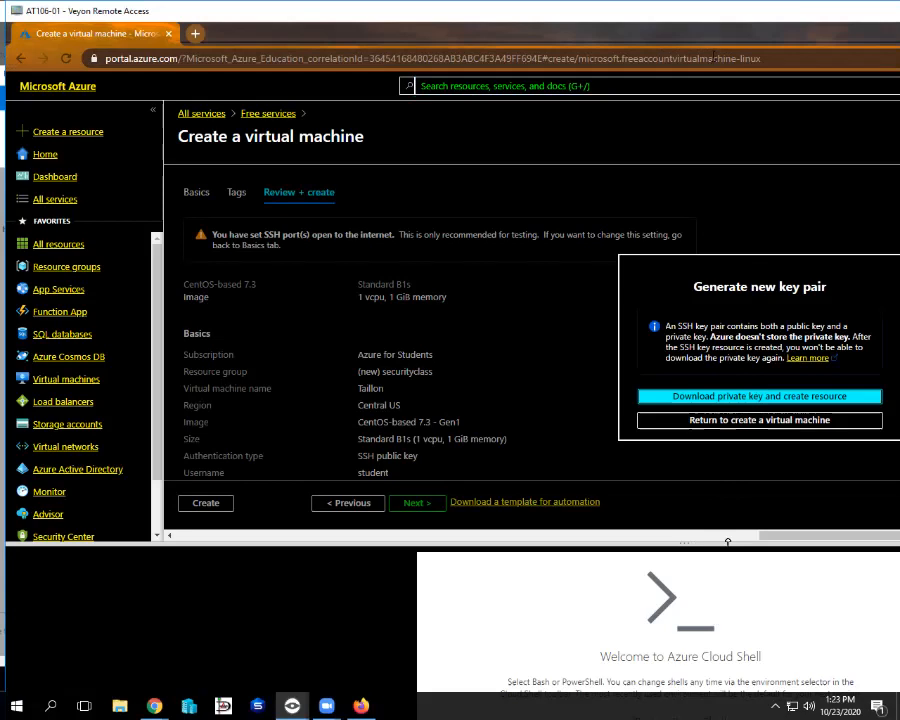
{"action": "left_click", "coordinate": [500, 86]}
{"action": "left_click_drag", "start_coordinate": [601, 14], "coordinate": [434, 14]}
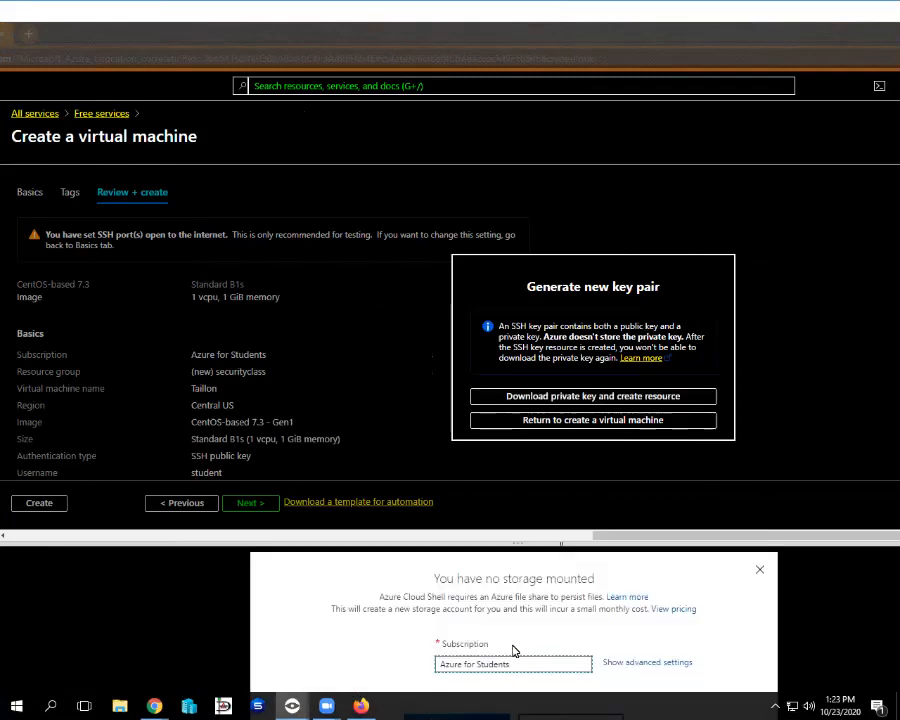
Enlarge the Cloud Shell panel and create its storage so the Bash terminal connects.
{"action": "left_click_drag", "start_coordinate": [537, 545], "coordinate": [538, 372]}
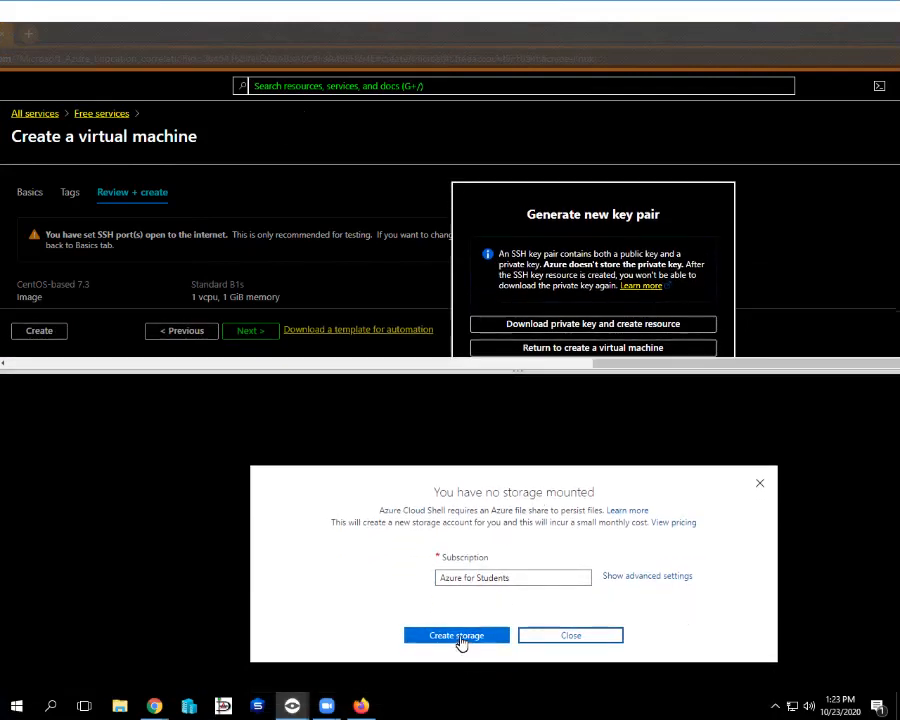
{"action": "left_click", "coordinate": [461, 641]}
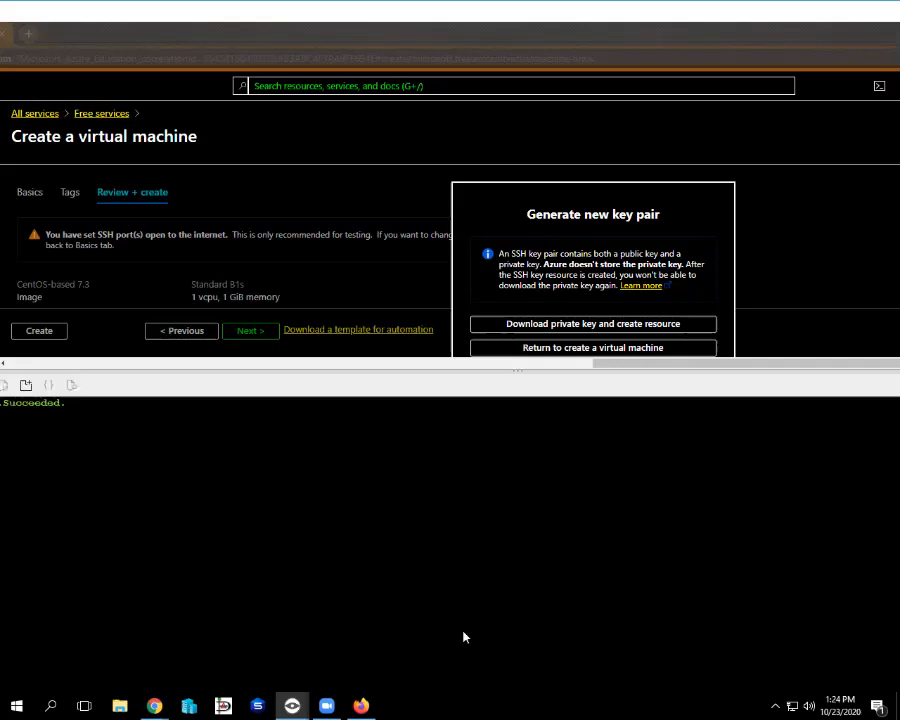
{"action": "left_click_drag", "start_coordinate": [599, 15], "coordinate": [705, 24]}
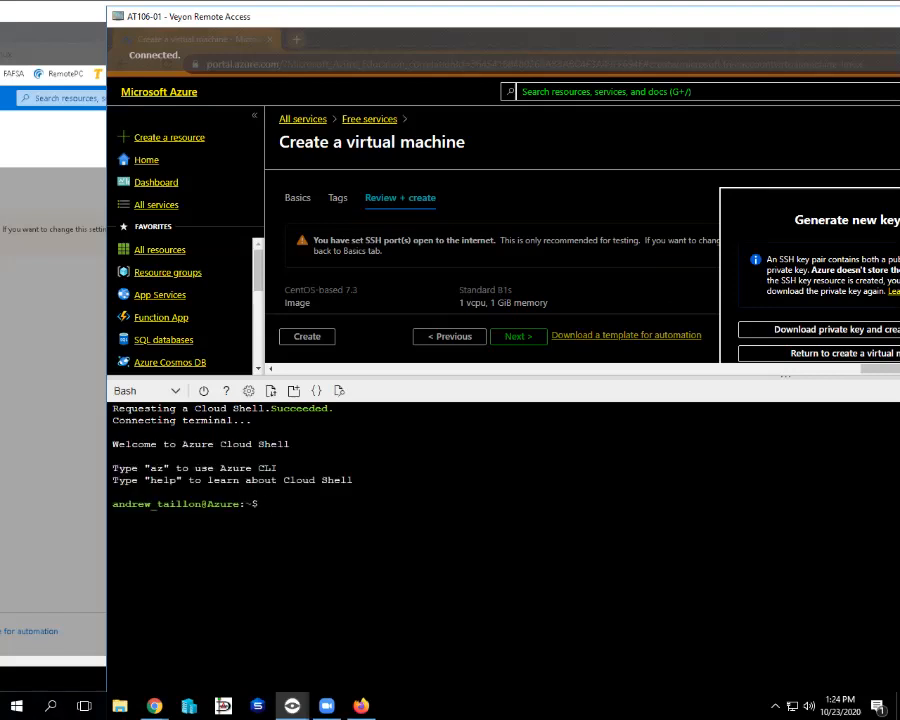
Retry the private key download and pan the remote view to read the error.
{"action": "left_click", "coordinate": [840, 338]}
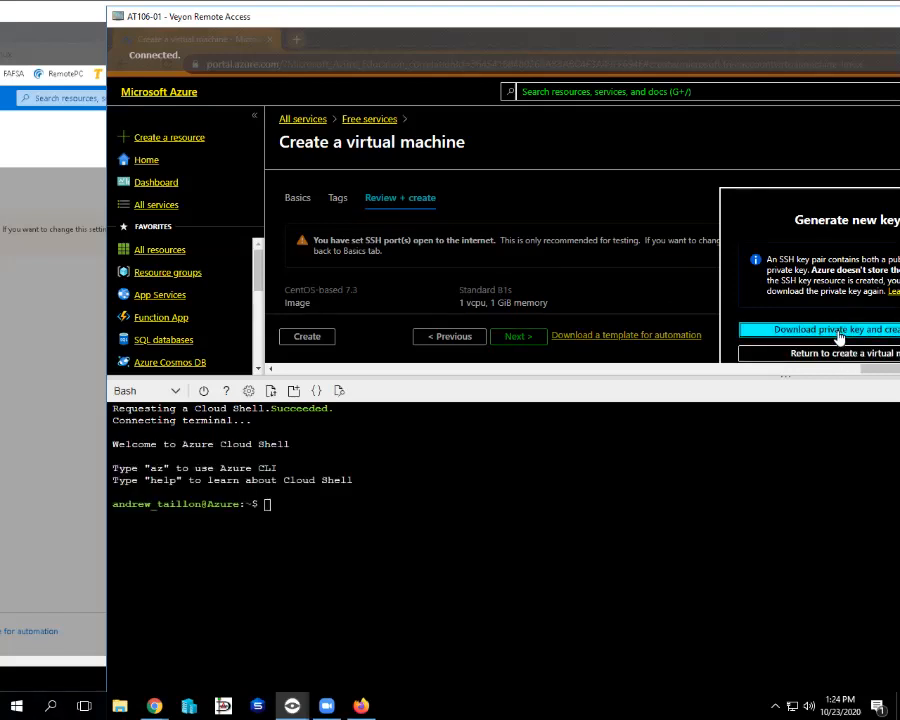
{"action": "left_click_drag", "start_coordinate": [899, 22], "coordinate": [408, 28]}
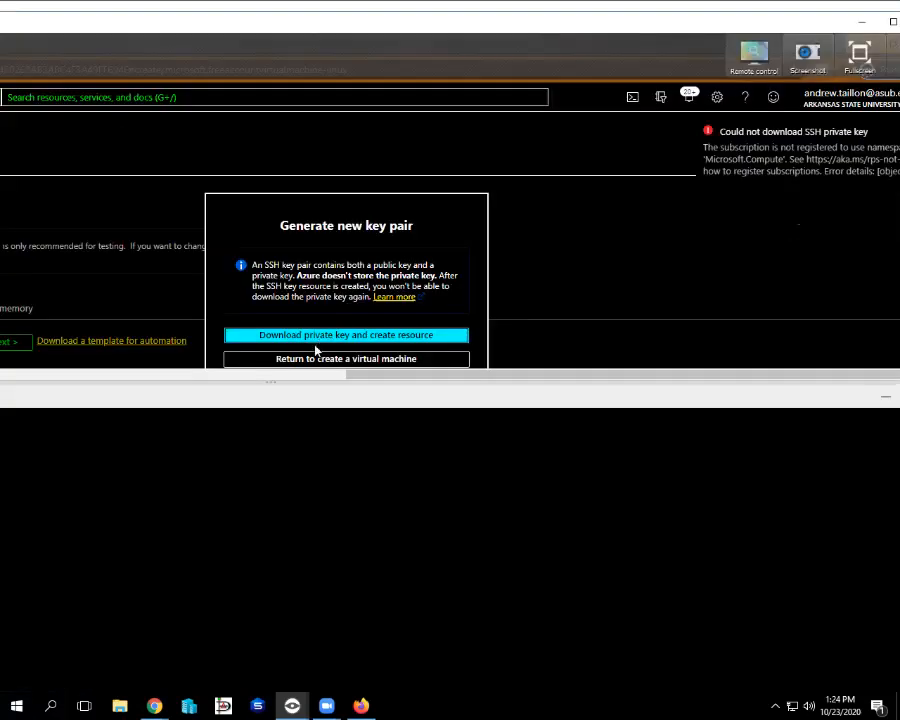
{"action": "left_click_drag", "start_coordinate": [587, 22], "coordinate": [468, 22]}
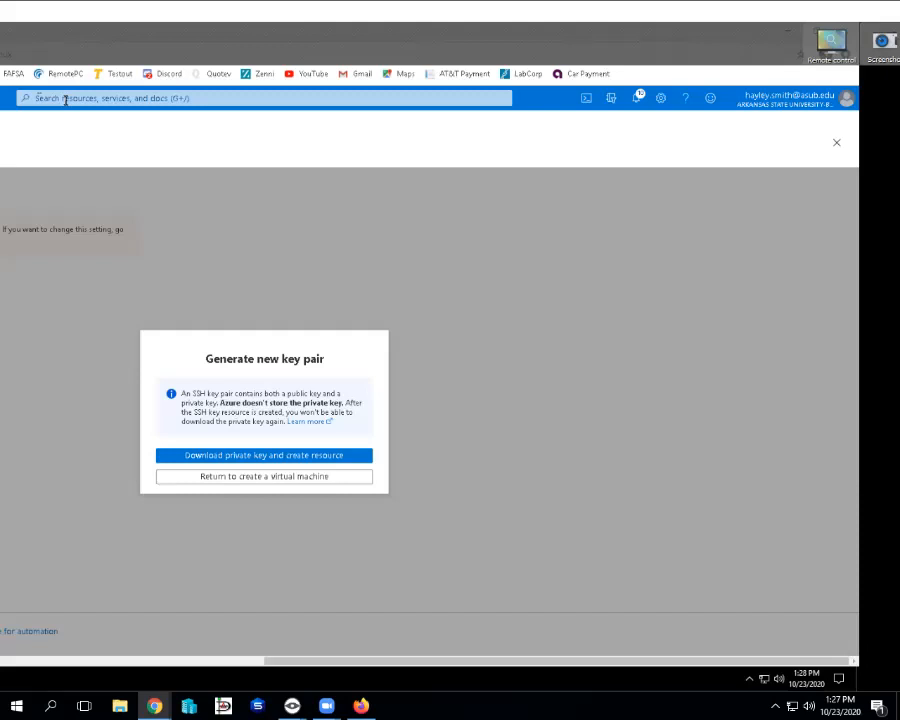
{"action": "left_click_drag", "start_coordinate": [449, 14], "coordinate": [588, 15]}
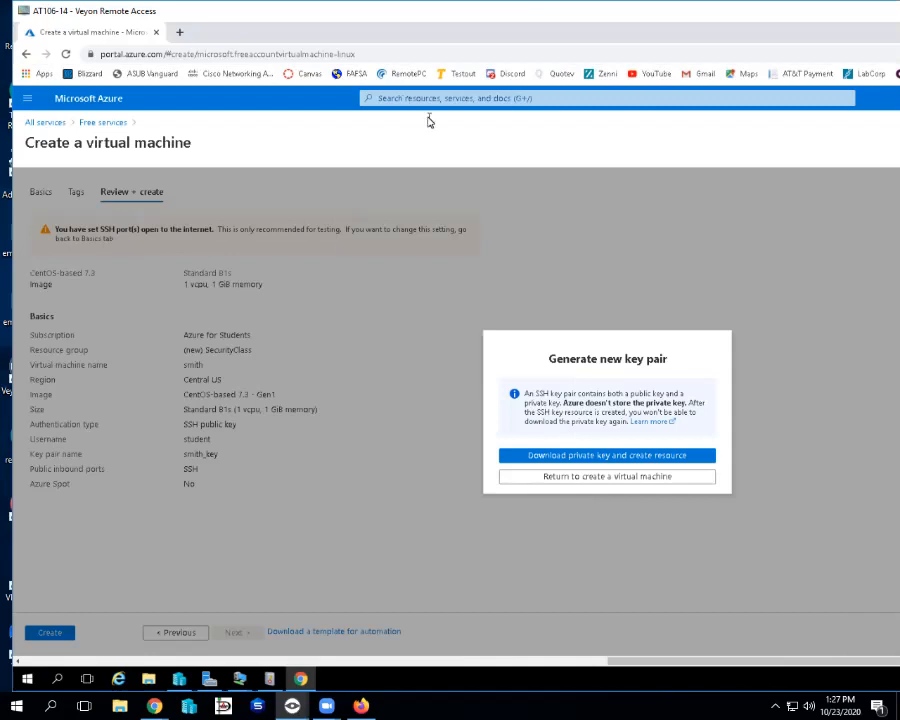
{"action": "left_click", "coordinate": [552, 479]}
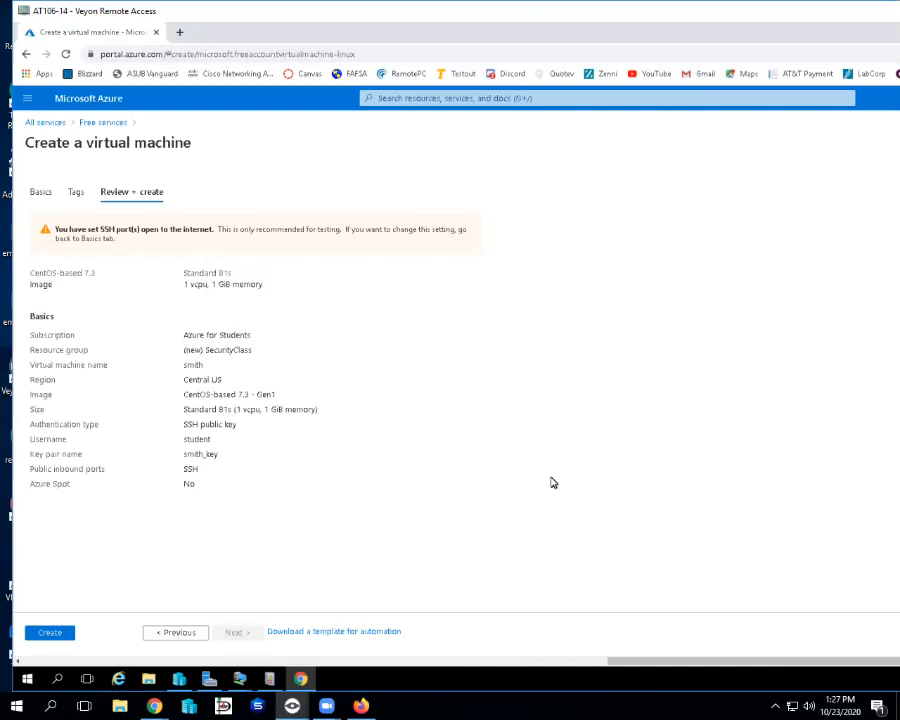
{"action": "left_click", "coordinate": [45, 634]}
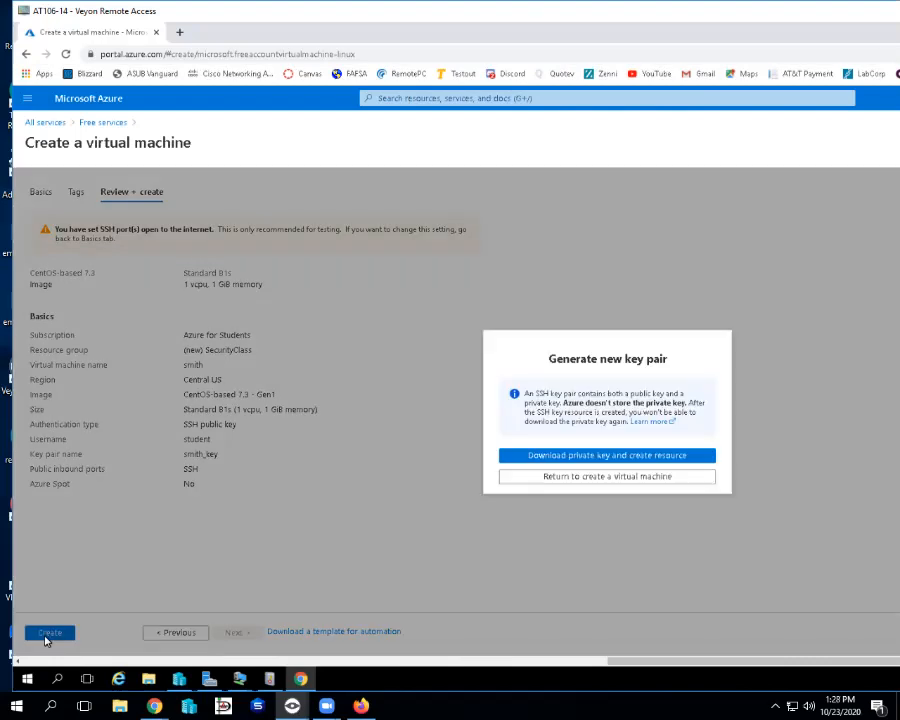
{"action": "left_click", "coordinate": [601, 477]}
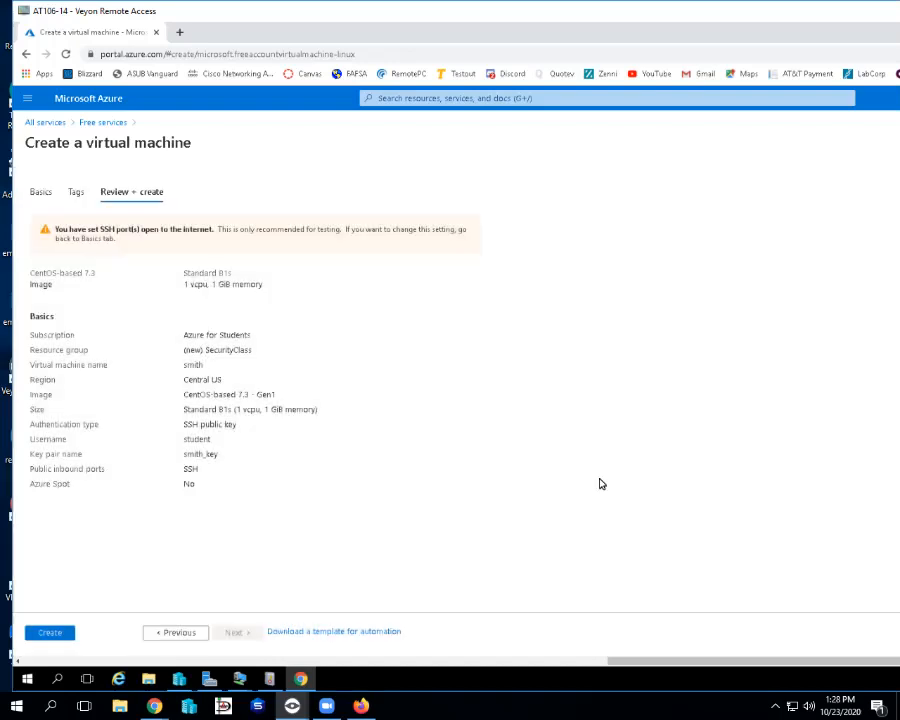
Return to Basics, confirm SSH (22) is an allowed inbound port, and re-run validation.
{"action": "left_click", "coordinate": [161, 635]}
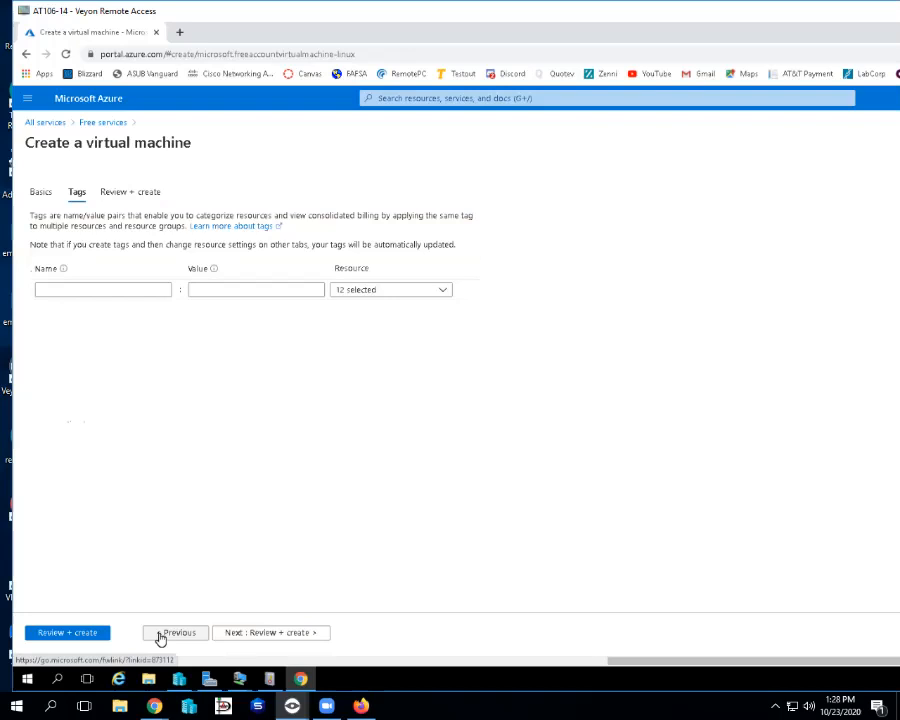
{"action": "left_click", "coordinate": [160, 635]}
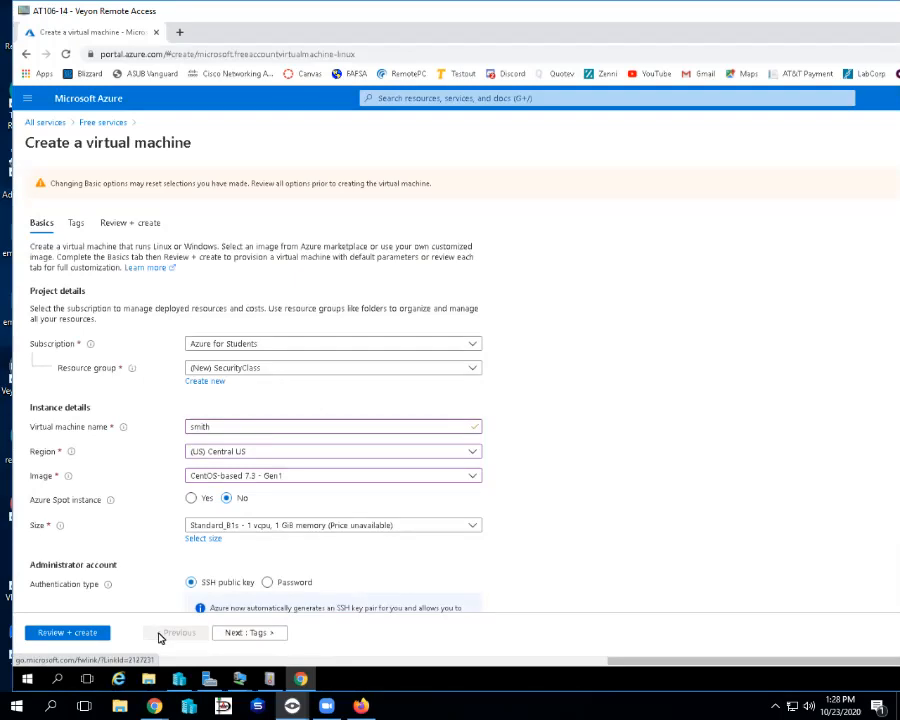
{"action": "scroll", "coordinate": [450, 520], "scroll_direction": "down", "scroll_amount": 5}
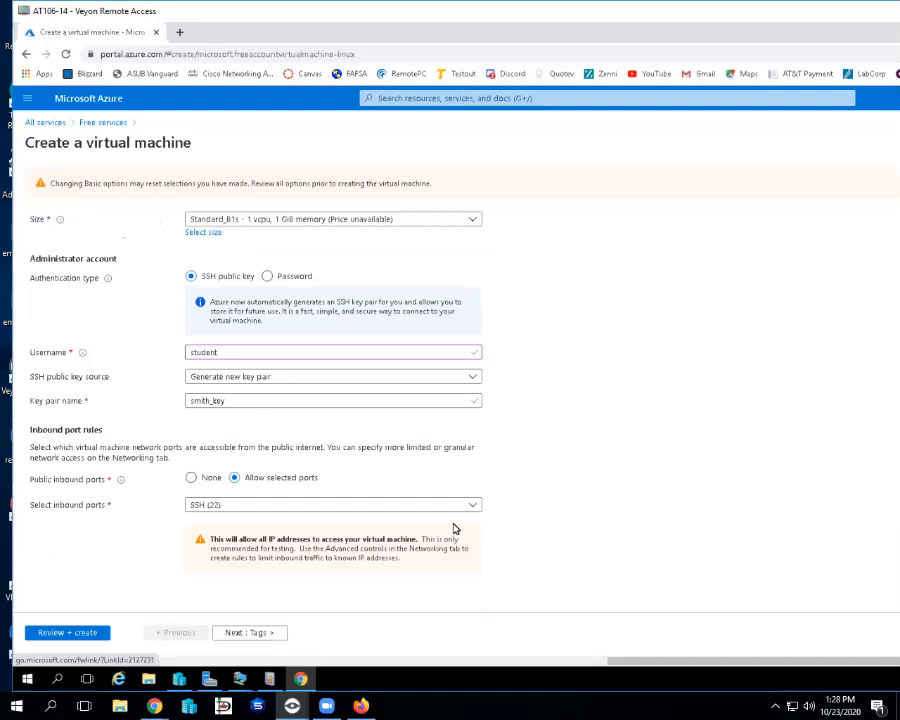
{"action": "left_click", "coordinate": [472, 506]}
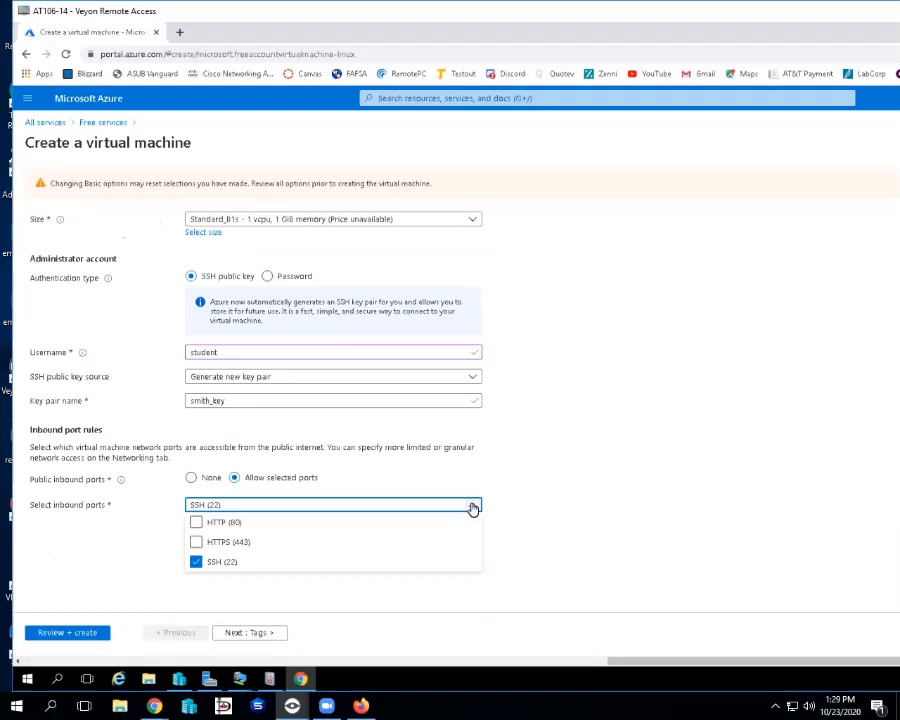
{"action": "left_click", "coordinate": [57, 634]}
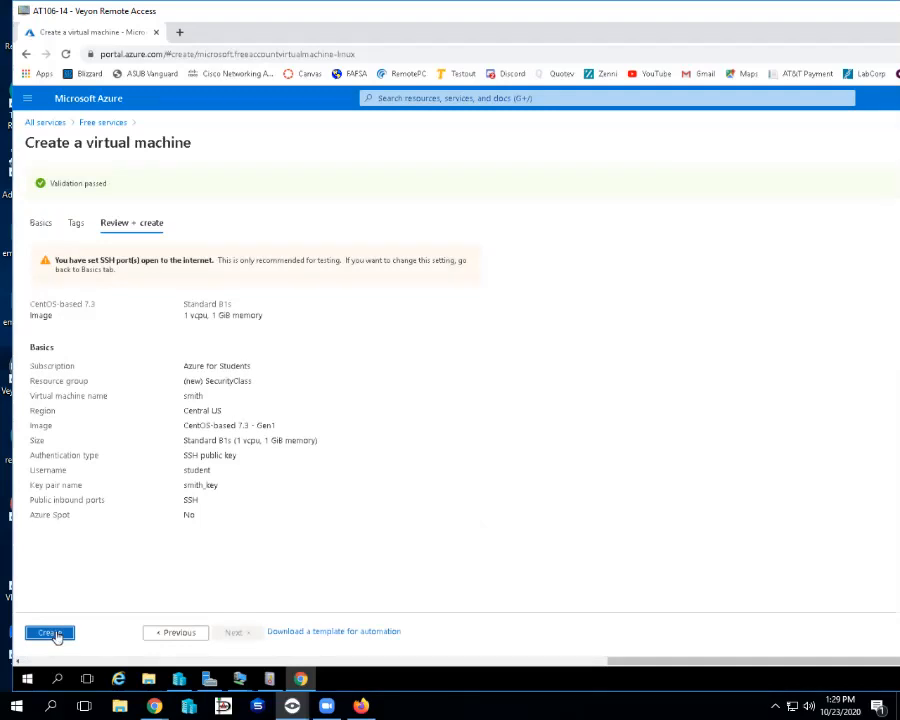
Create the validated VM and choose to download its new private key.
{"action": "left_click", "coordinate": [52, 633]}
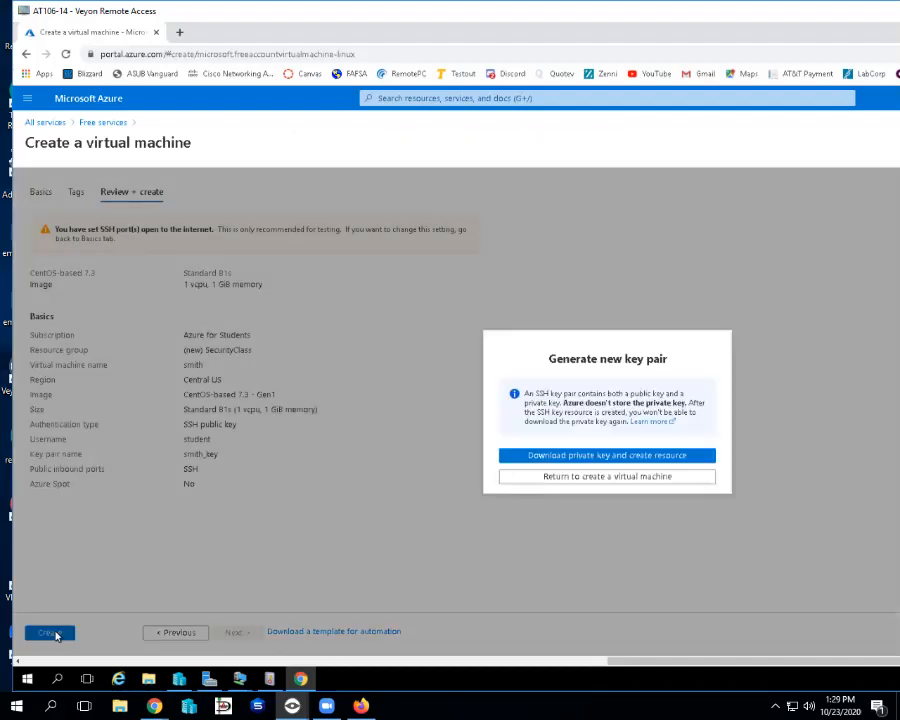
{"action": "left_click", "coordinate": [519, 455]}
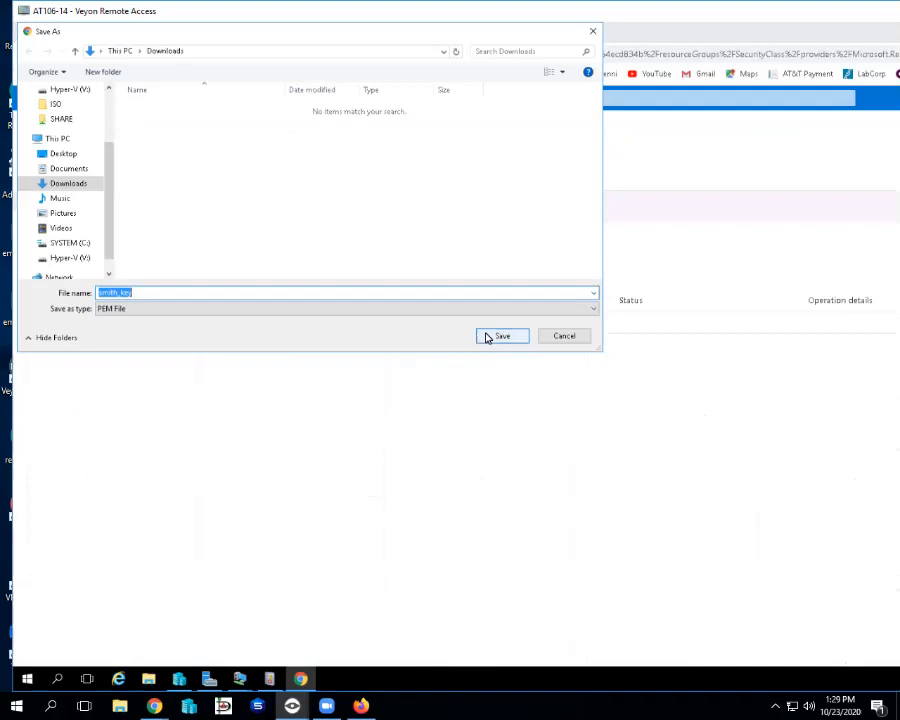
Save the private key .pem to Downloads and exit the remote view to the desktop.
{"action": "left_click", "coordinate": [500, 336]}
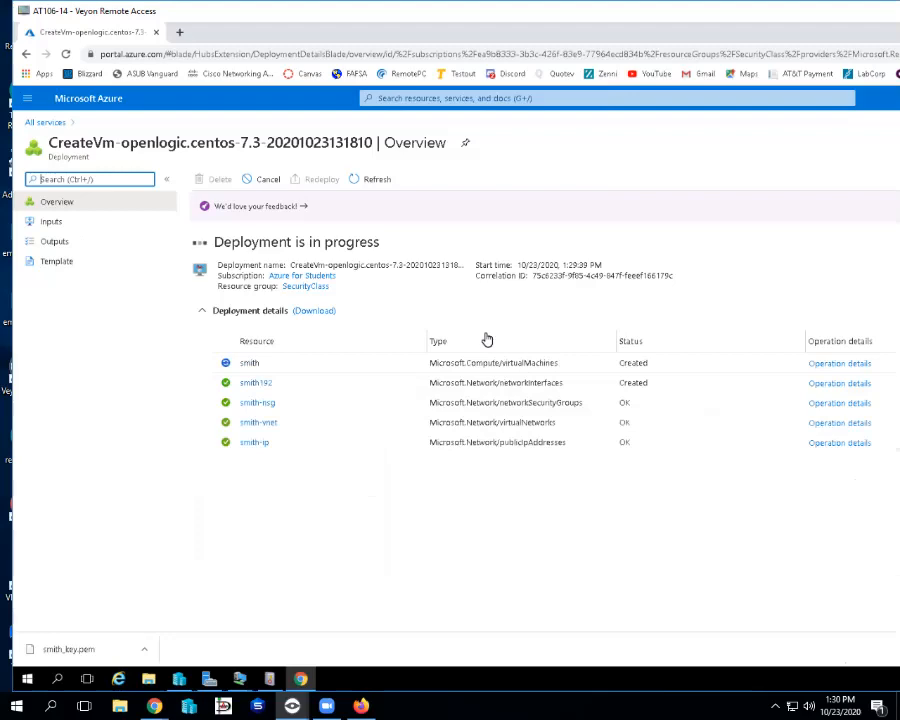
{"action": "key", "text": "alt+F4"}
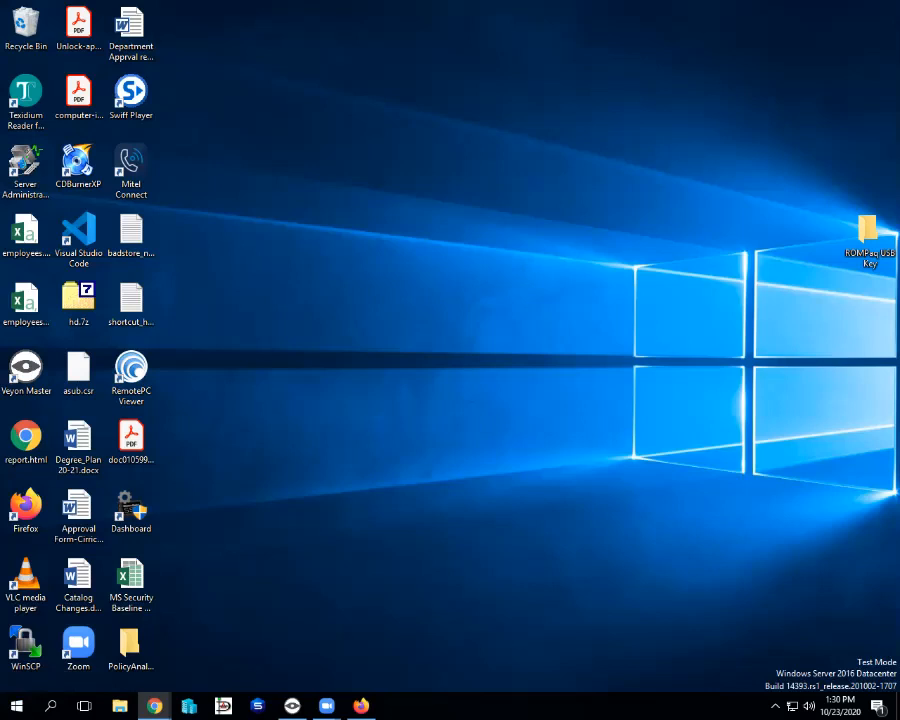
Search Windows for puttygen, then maximize Chrome on the Google results for the key error.
{"action": "left_click", "coordinate": [50, 706]}
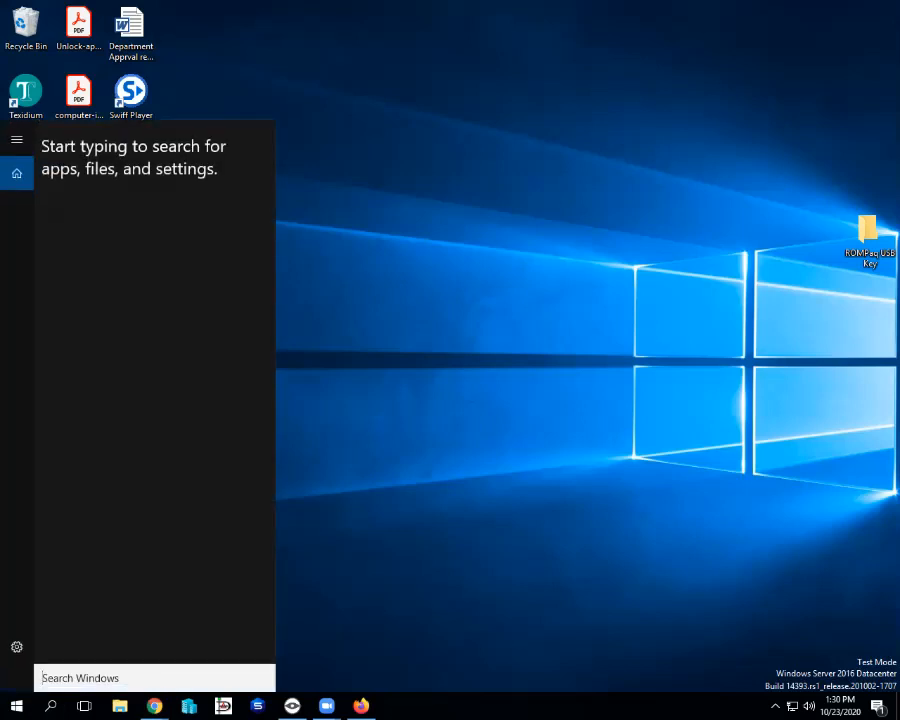
{"action": "type", "text": "p"}
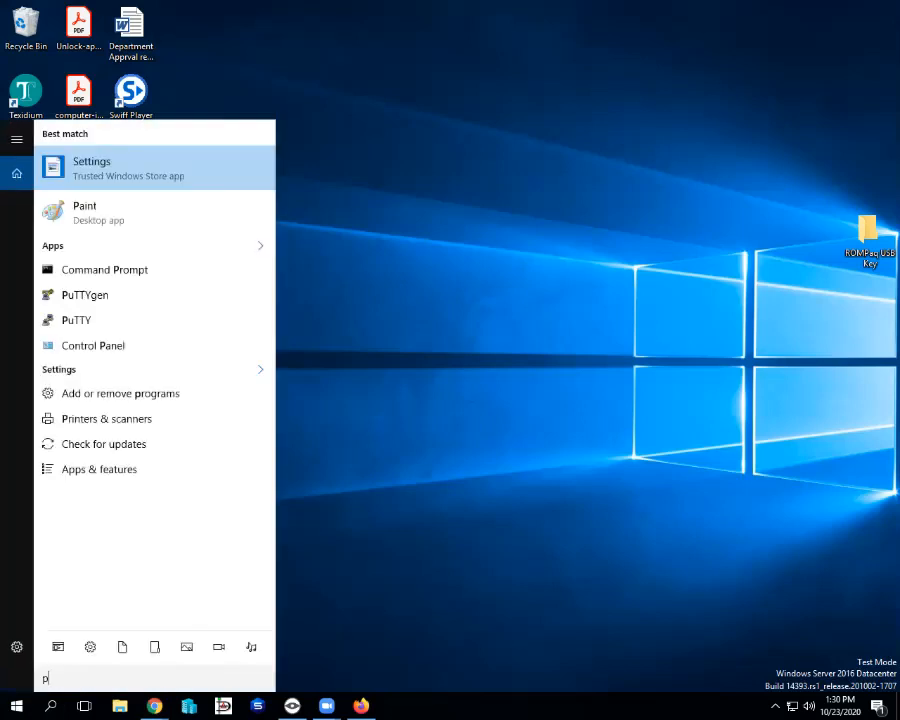
{"action": "type", "text": "utty"}
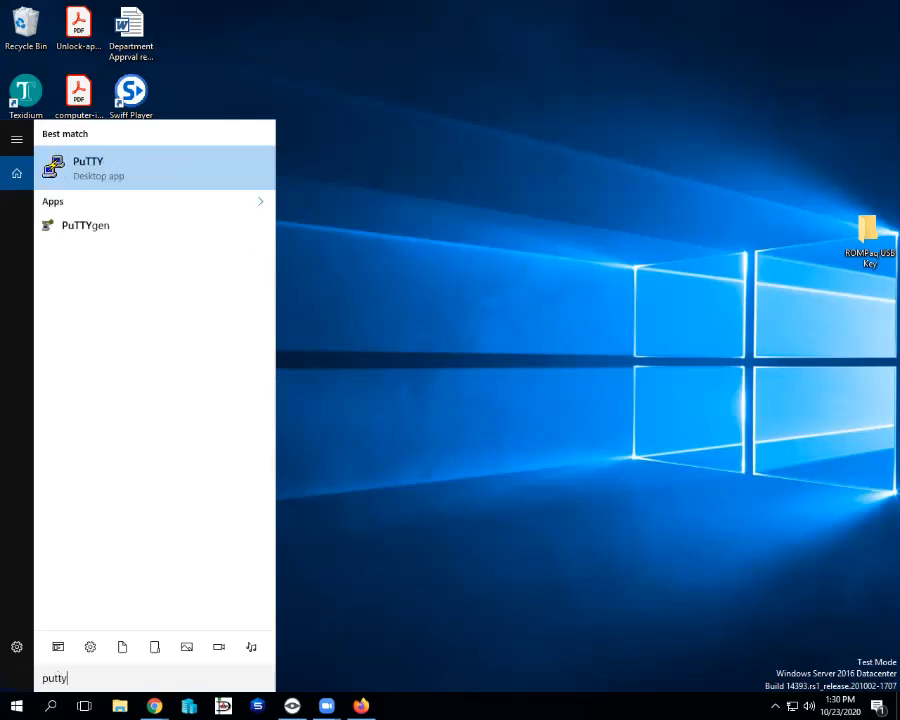
{"action": "type", "text": "gen"}
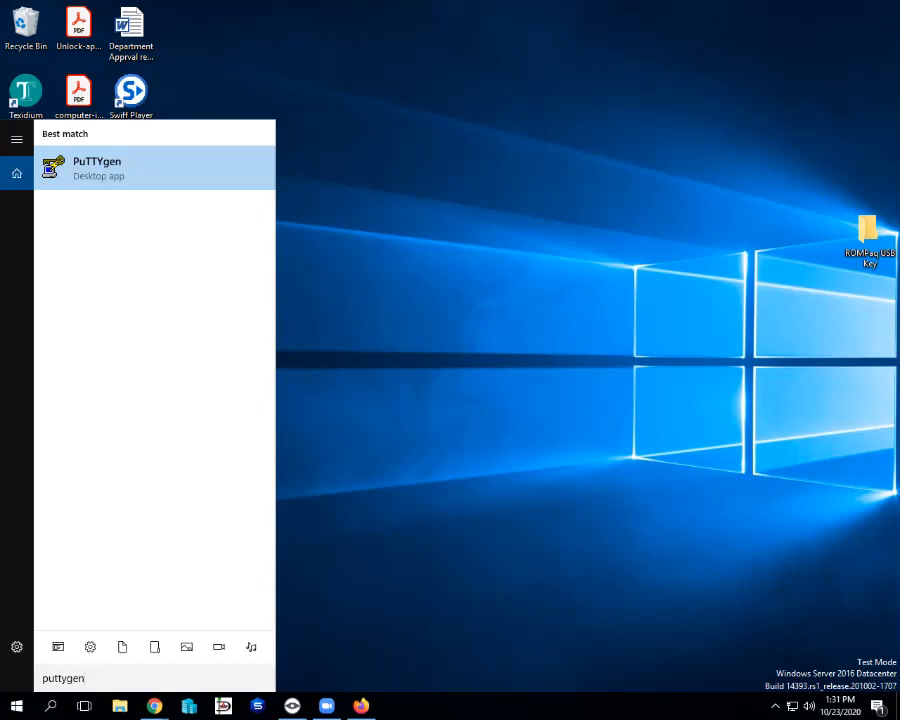
{"action": "left_click", "coordinate": [154, 706]}
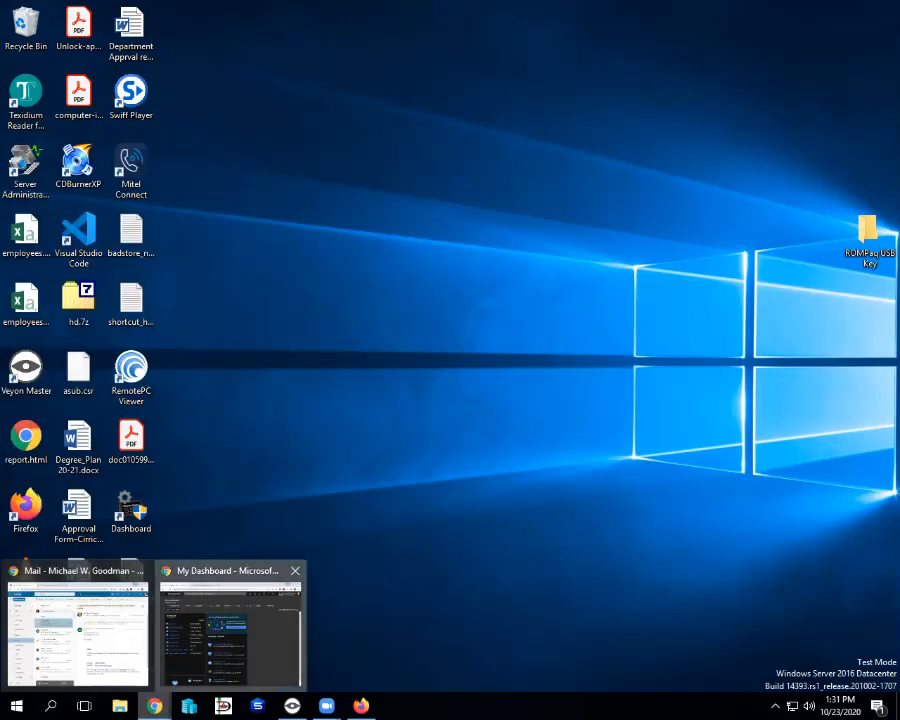
{"action": "left_click", "coordinate": [231, 628]}
{"action": "left_click", "coordinate": [858, 210]}
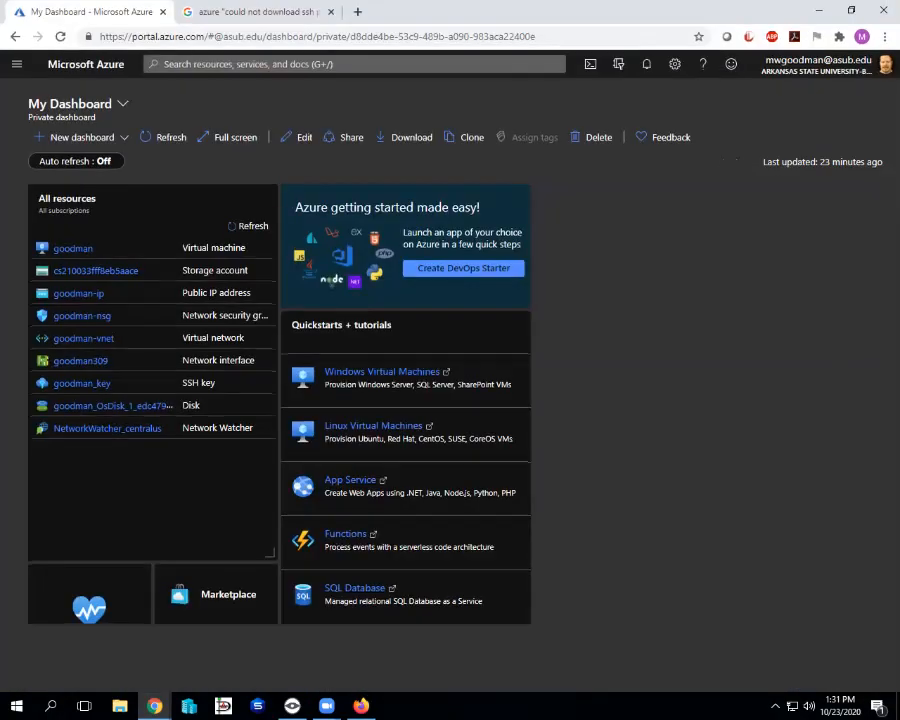
{"action": "left_click", "coordinate": [257, 12]}
Replace the Chrome search query with 'putty' and run the search.
{"action": "left_click_drag", "start_coordinate": [346, 80], "coordinate": [125, 80]}
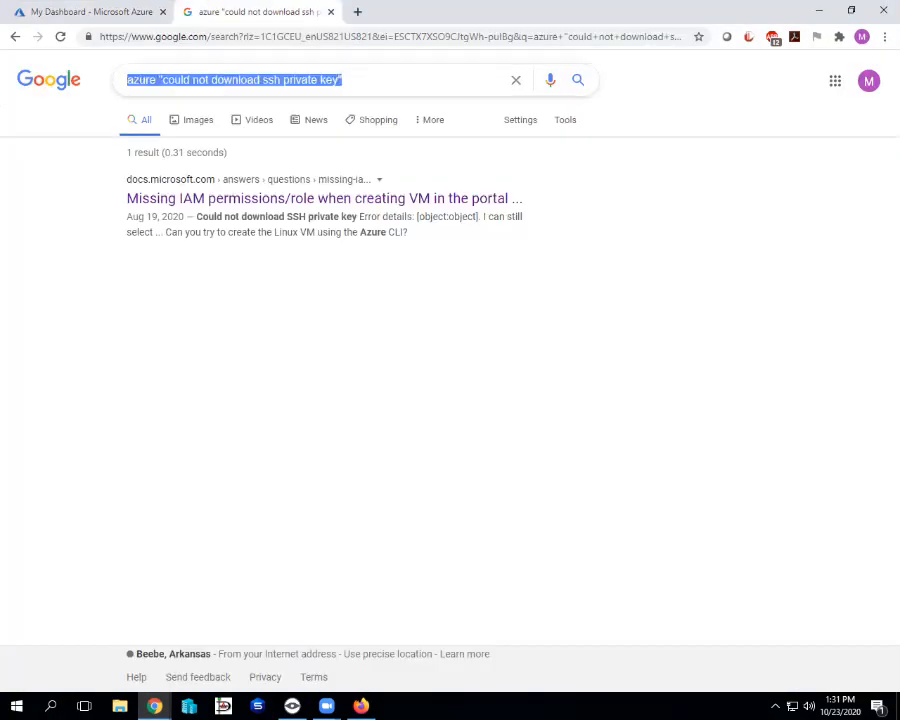
{"action": "type", "text": "putty"}
{"action": "key", "text": "Return"}
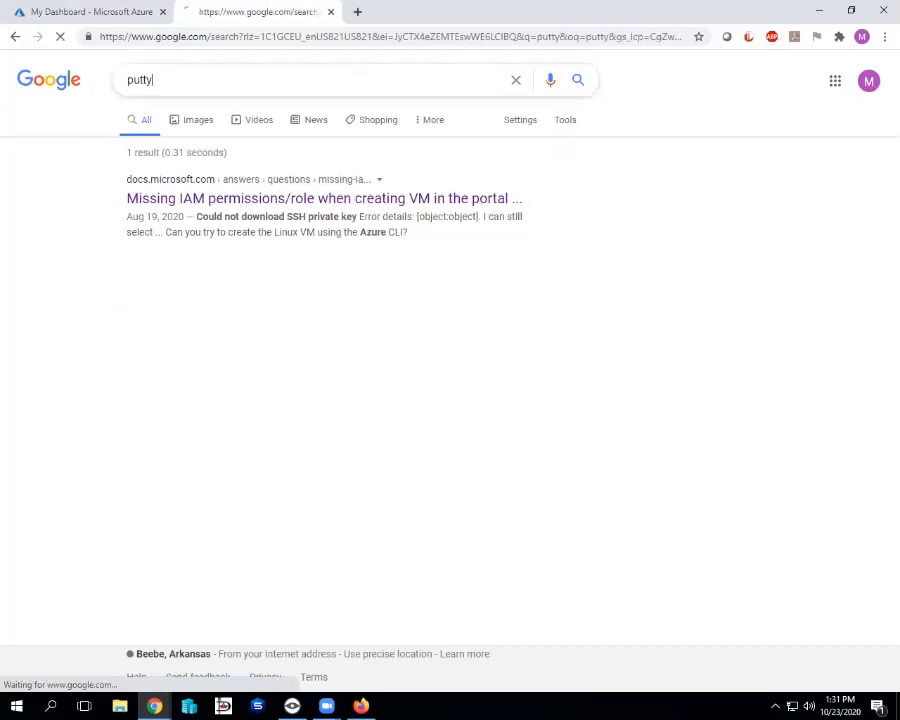
Go to the PuTTY download page via putty.org and highlight the 64-bit MSI installer line.
{"action": "left_click", "coordinate": [311, 198]}
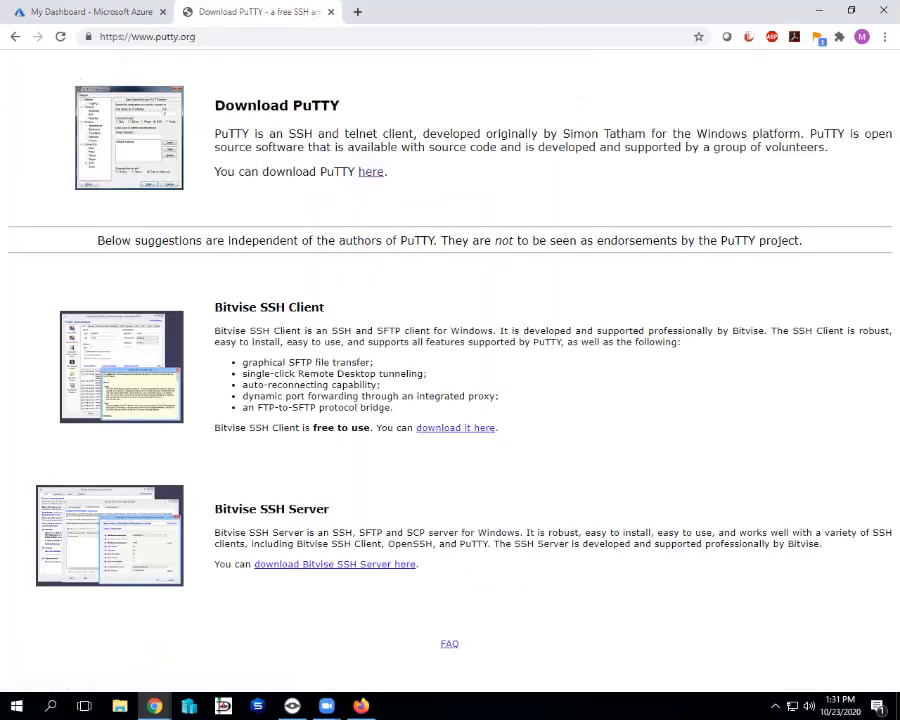
{"action": "left_click", "coordinate": [371, 172]}
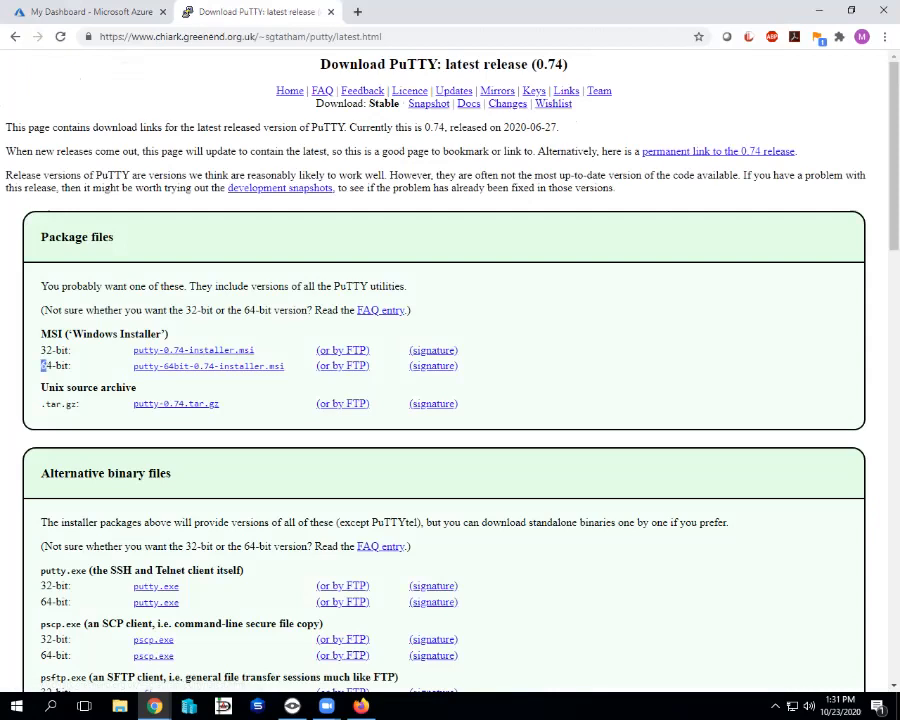
{"action": "left_click_drag", "start_coordinate": [43, 366], "coordinate": [285, 366]}
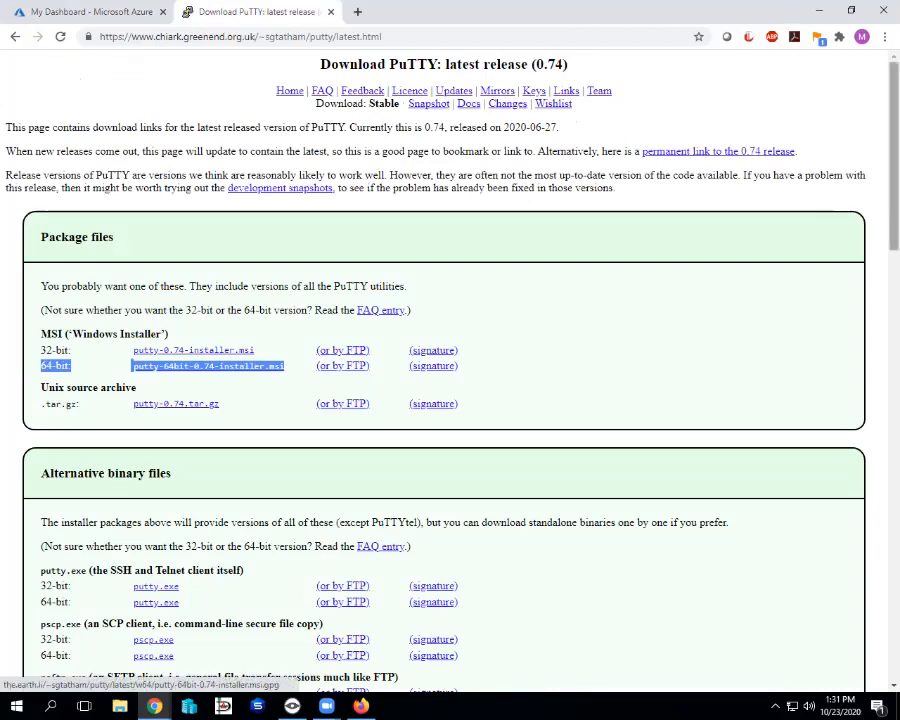
Minimize Chrome and launch PuTTYgen by searching 'putty' in the taskbar search.
{"action": "left_click", "coordinate": [819, 10]}
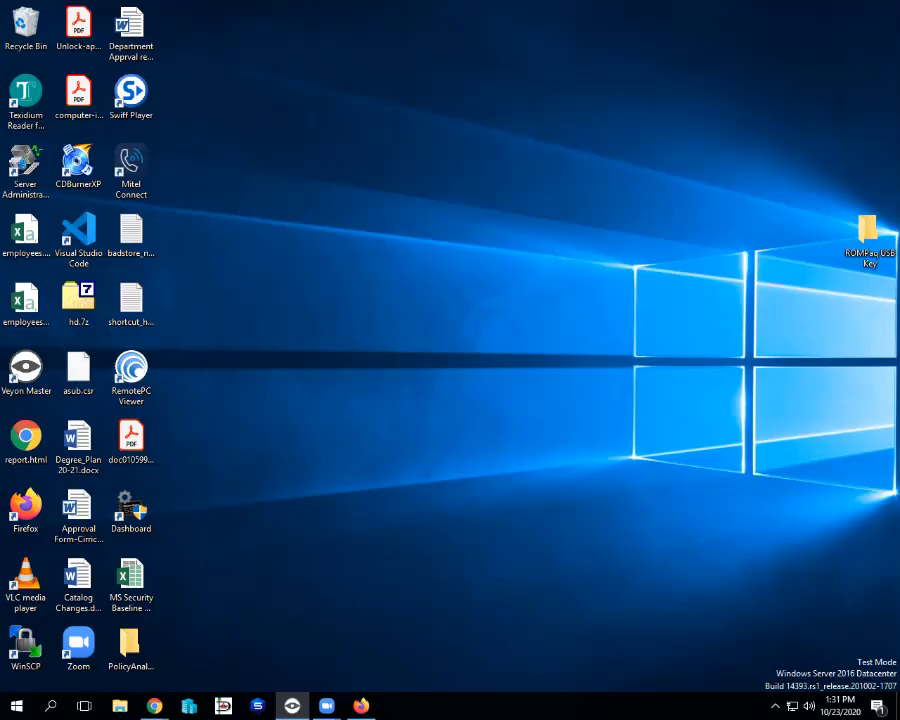
{"action": "left_click", "coordinate": [50, 706]}
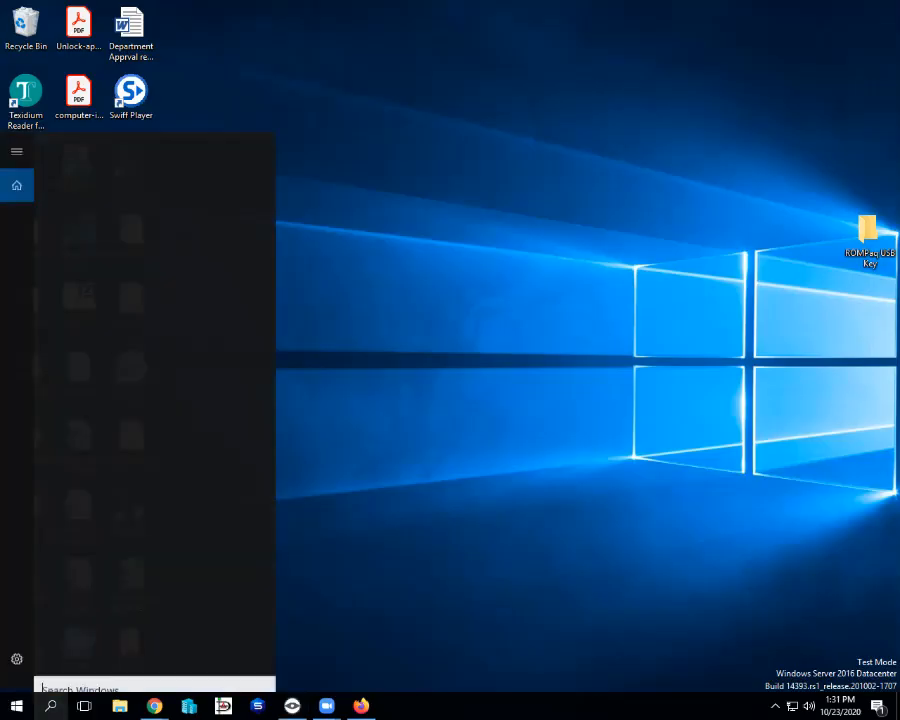
{"action": "type", "text": "putty"}
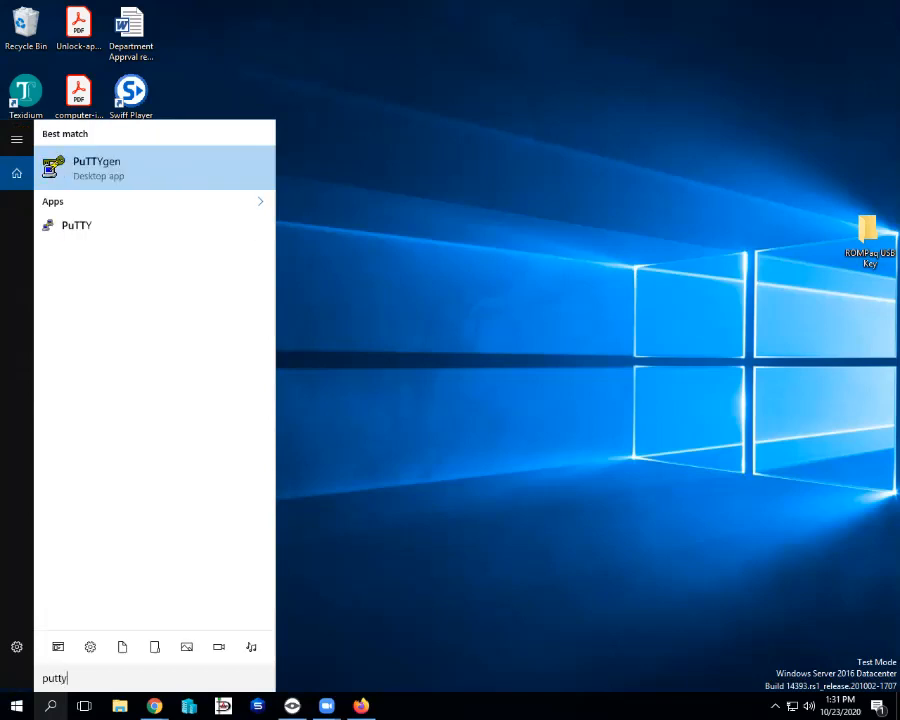
{"action": "key", "text": "Down"}
{"action": "key", "text": "Down"}
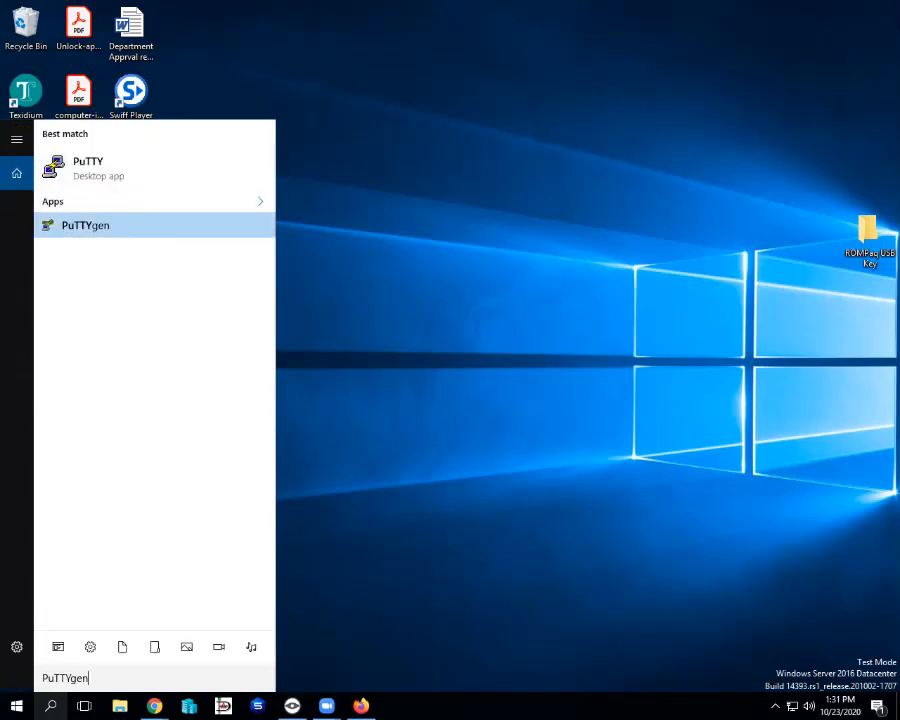
{"action": "key", "text": "Return"}
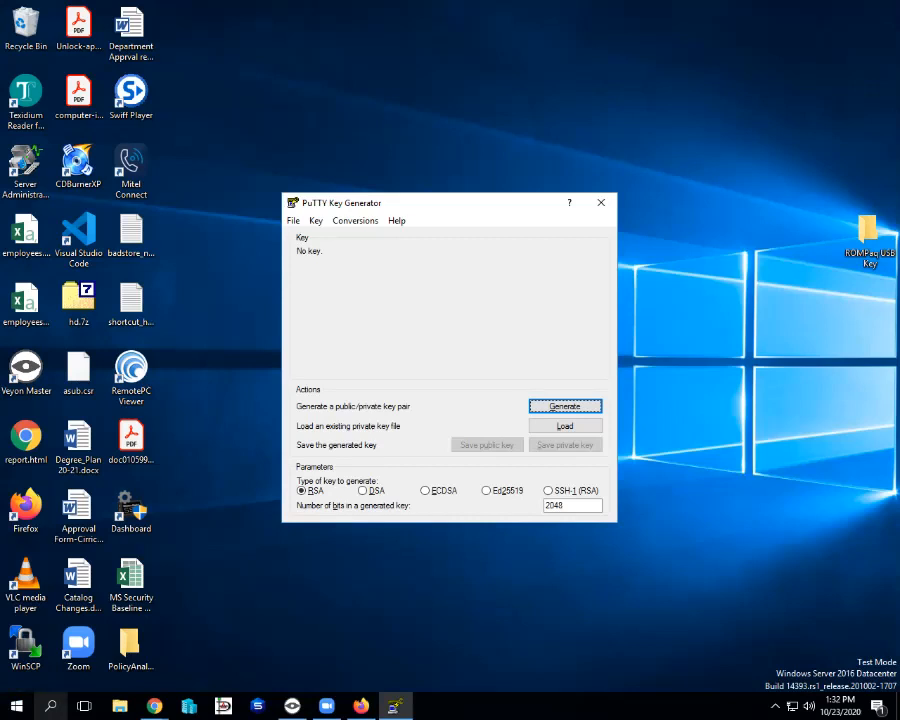
Start loading an existing private key and set the file-type filter to All Files (*.*).
{"action": "left_click_drag", "start_coordinate": [431, 203], "coordinate": [390, 112]}
{"action": "key", "text": "Tab"}
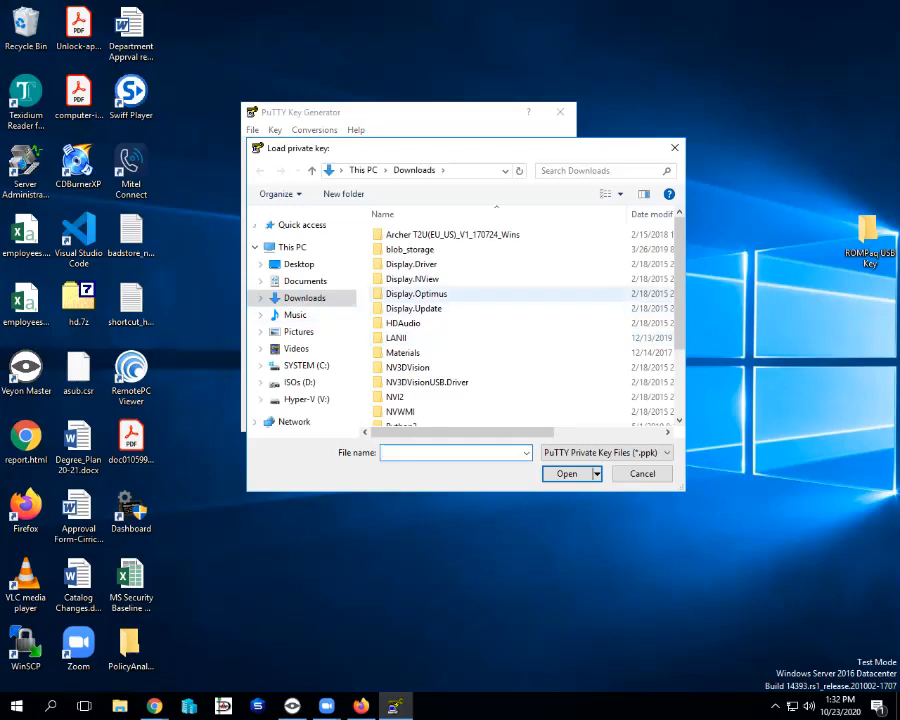
{"action": "scroll", "coordinate": [525, 320], "scroll_direction": "down", "scroll_amount": 3}
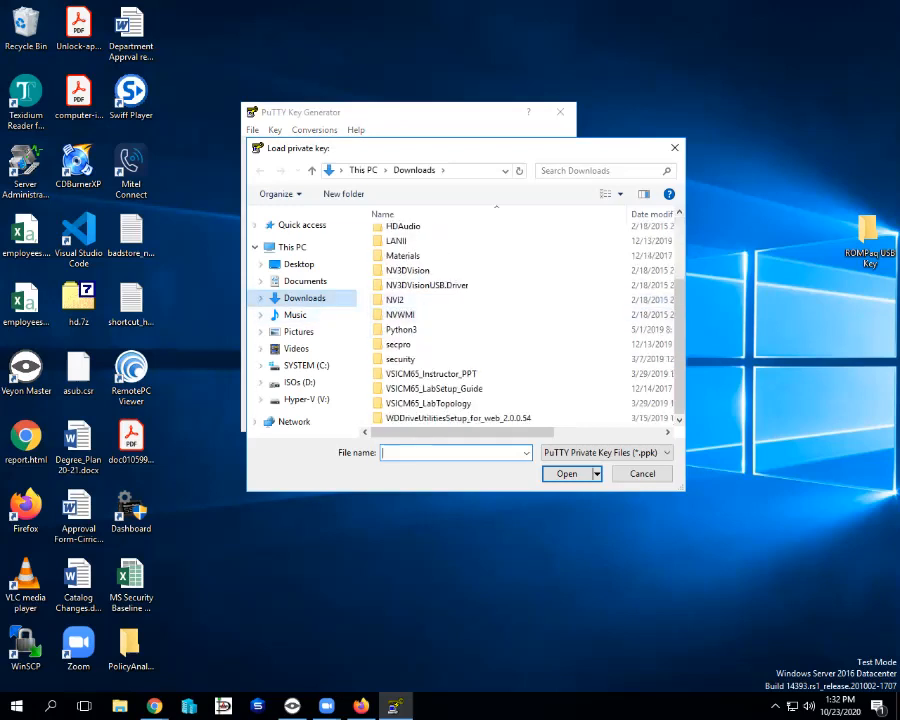
{"action": "scroll", "coordinate": [525, 320], "scroll_direction": "up", "scroll_amount": 2}
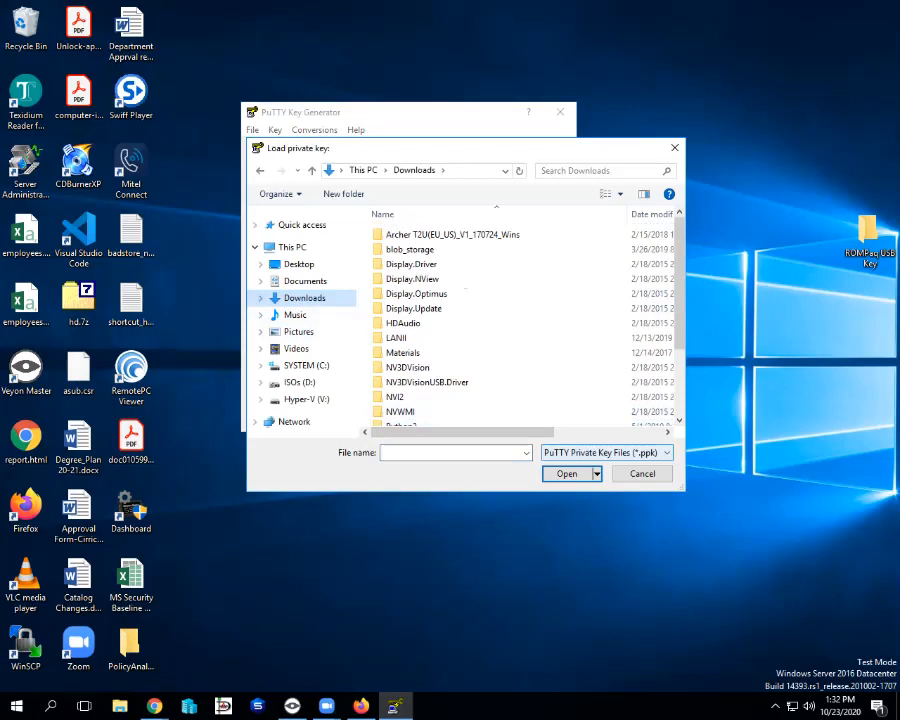
{"action": "left_click", "coordinate": [608, 453]}
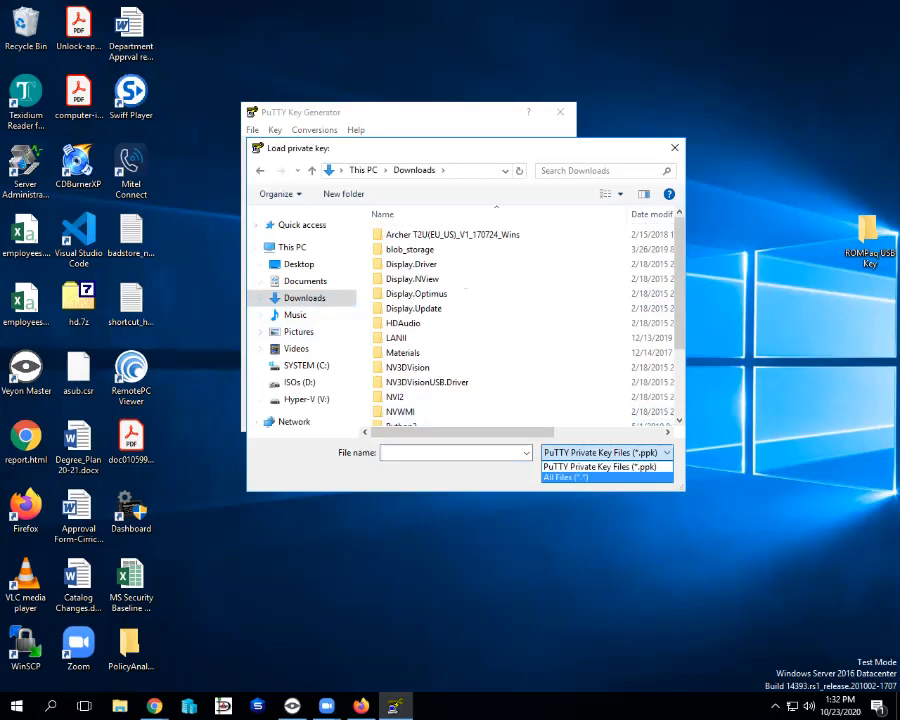
{"action": "left_click", "coordinate": [565, 477]}
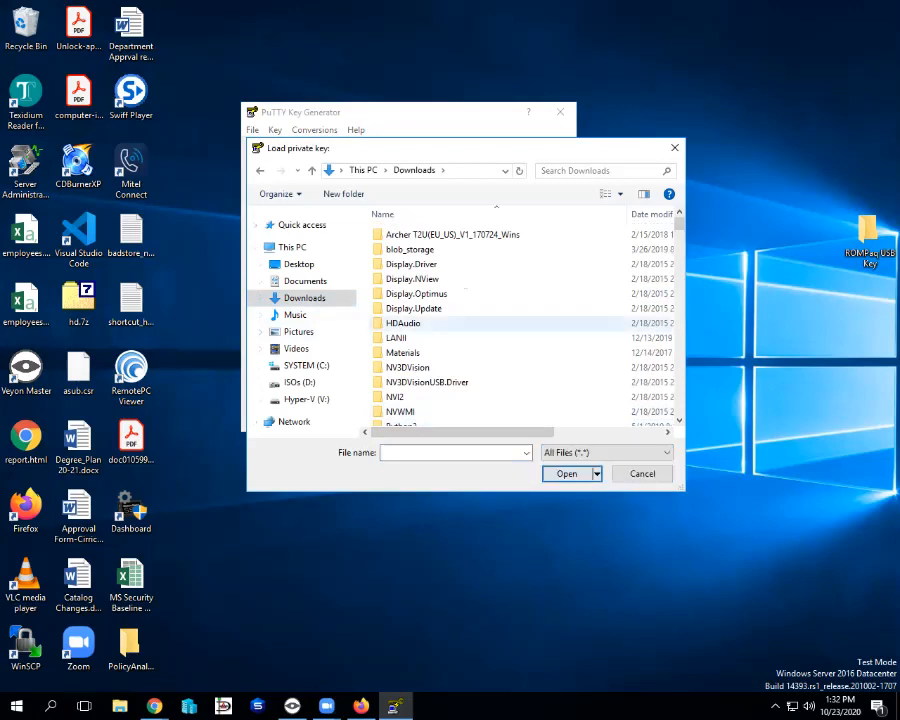
Select goodman_key.pem in the Downloads folder and open it.
{"action": "scroll", "coordinate": [450, 300], "scroll_direction": "down", "scroll_amount": 3}
{"action": "scroll", "coordinate": [450, 300], "scroll_direction": "down", "scroll_amount": 15}
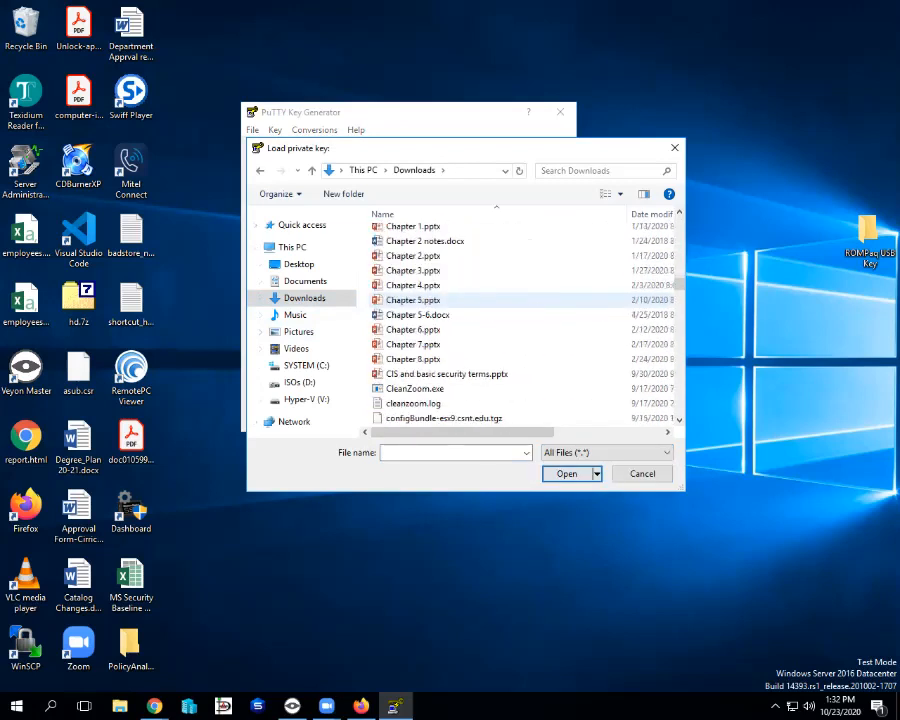
{"action": "scroll", "coordinate": [450, 300], "scroll_direction": "up", "scroll_amount": 3}
{"action": "scroll", "coordinate": [450, 300], "scroll_direction": "down", "scroll_amount": 4}
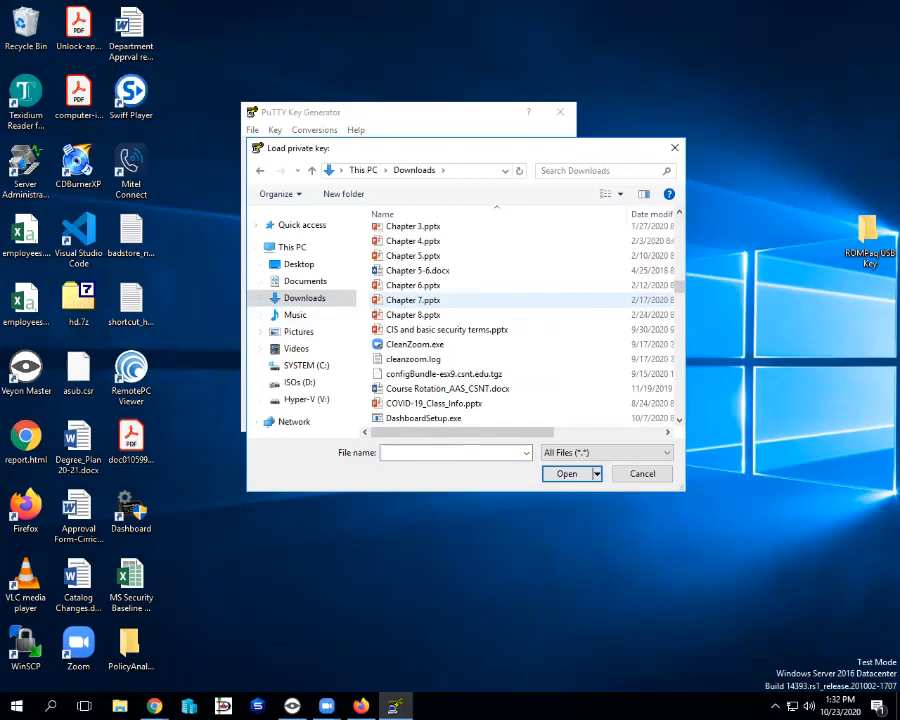
{"action": "scroll", "coordinate": [450, 300], "scroll_direction": "down", "scroll_amount": 10}
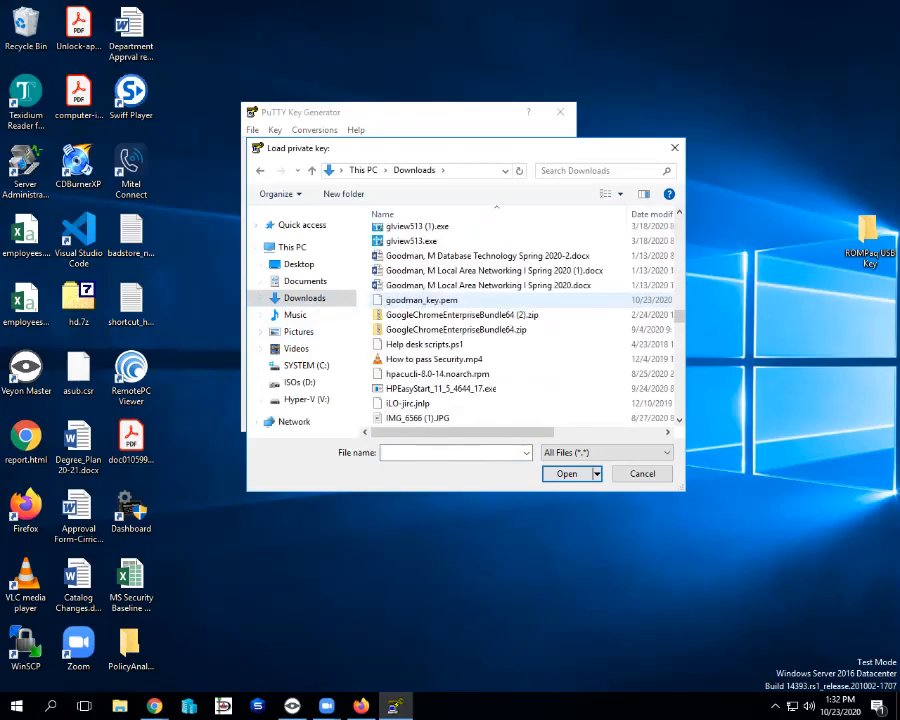
{"action": "left_click", "coordinate": [422, 300]}
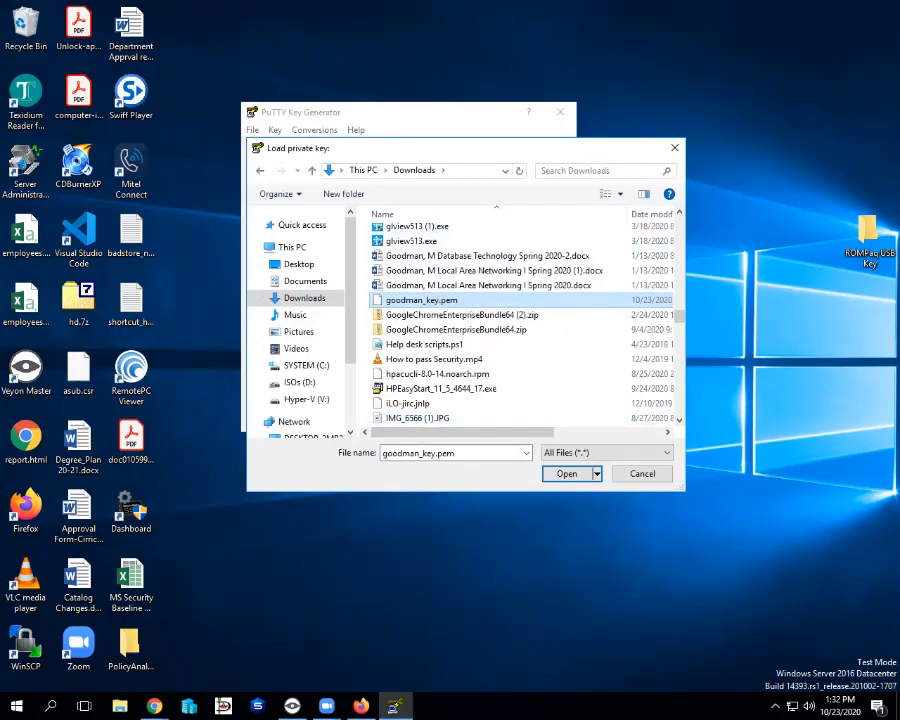
{"action": "left_click_drag", "start_coordinate": [419, 146], "coordinate": [385, 91]}
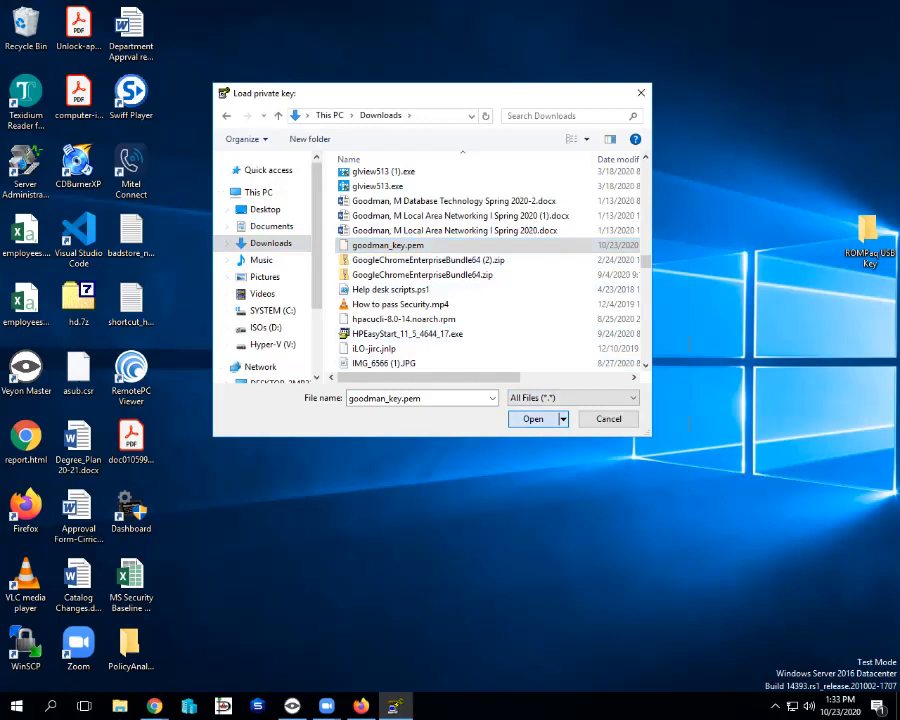
{"action": "key", "text": "Return"}
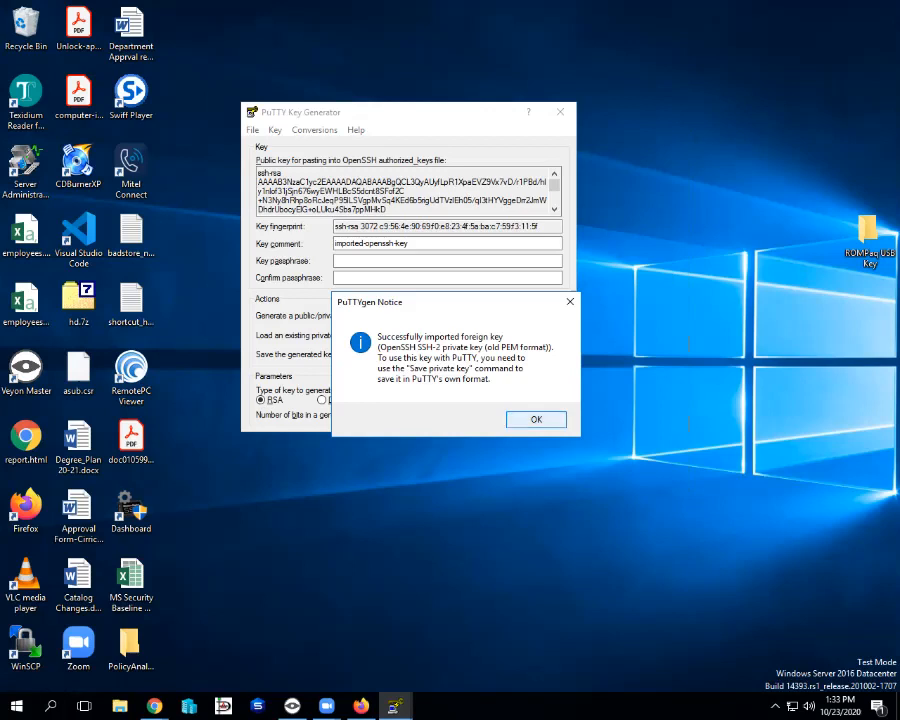
Dismiss the import notice and enter a matching passphrase in Key passphrase and Confirm passphrase.
{"action": "key", "text": "Return"}
{"action": "left_click", "coordinate": [289, 200]}
{"action": "left_click_drag", "start_coordinate": [338, 200], "coordinate": [344, 200]}
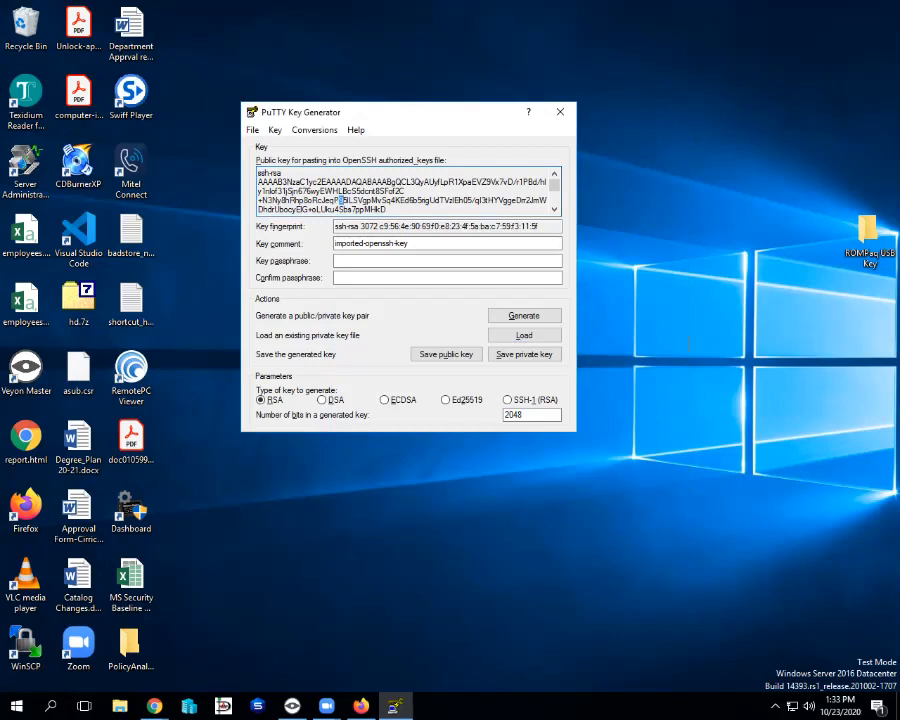
{"action": "left_click", "coordinate": [368, 261]}
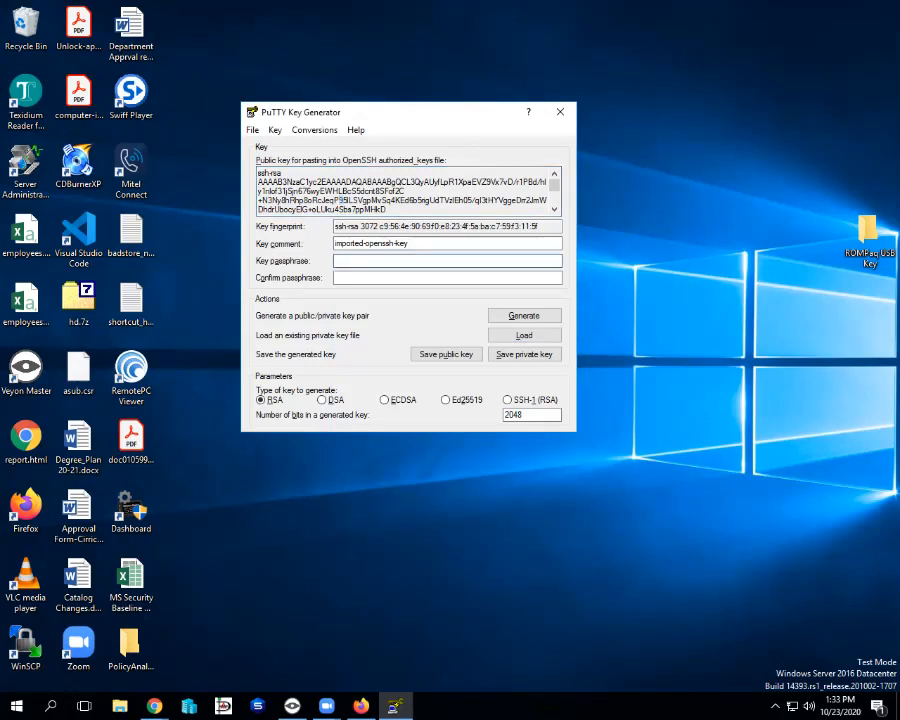
{"action": "type", "text": "••••••••"}
{"action": "key", "text": "Tab"}
{"action": "type", "text": "••••••••"}
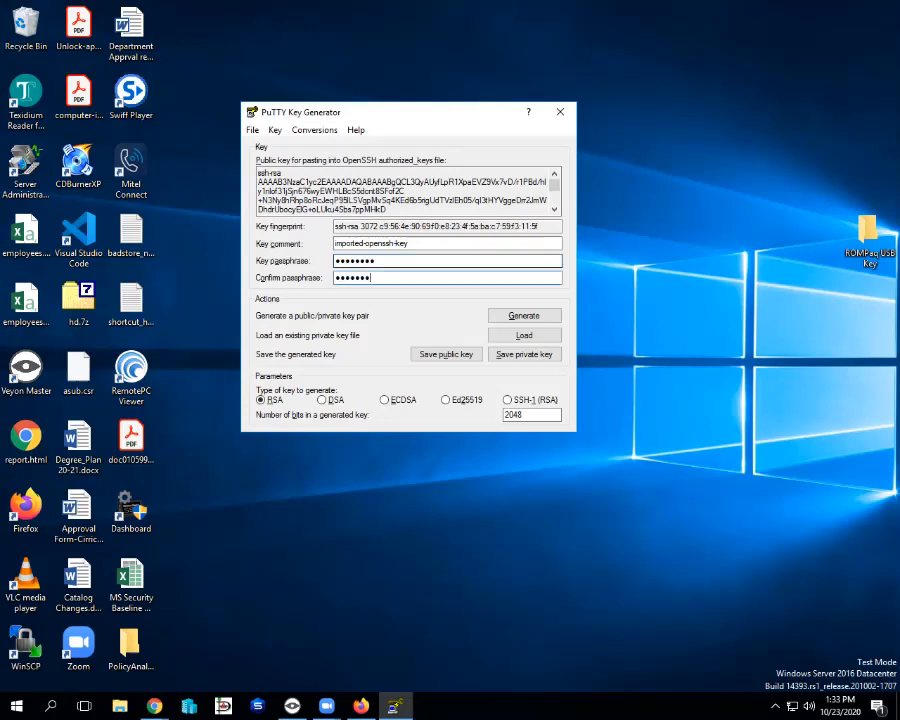
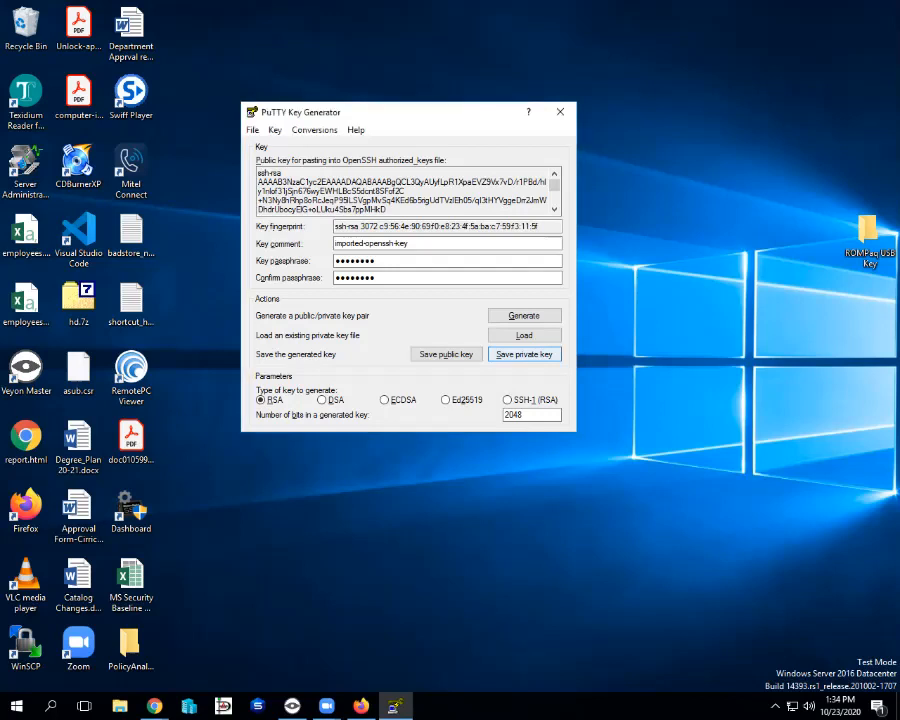
Save the imported key as a .ppk private key file in Downloads, then close PuTTYgen.
{"action": "left_click", "coordinate": [524, 354]}
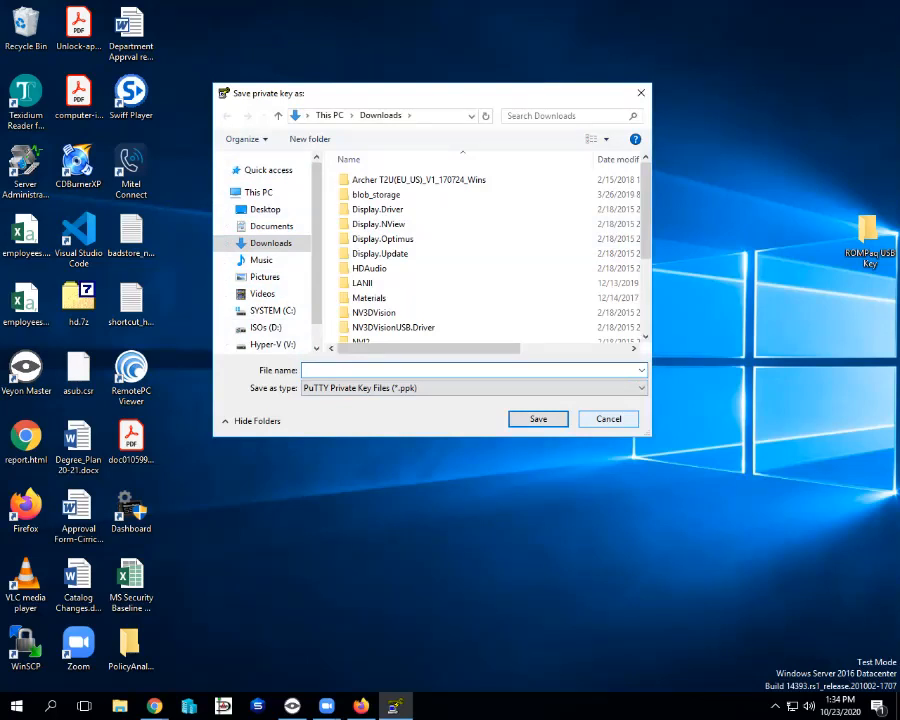
{"action": "type", "text": "dfhasdjhasdkjsdklfgsdkljbkl vqwajrweioguio wsiojklasgnjkhuwjfksnjhasidk"}
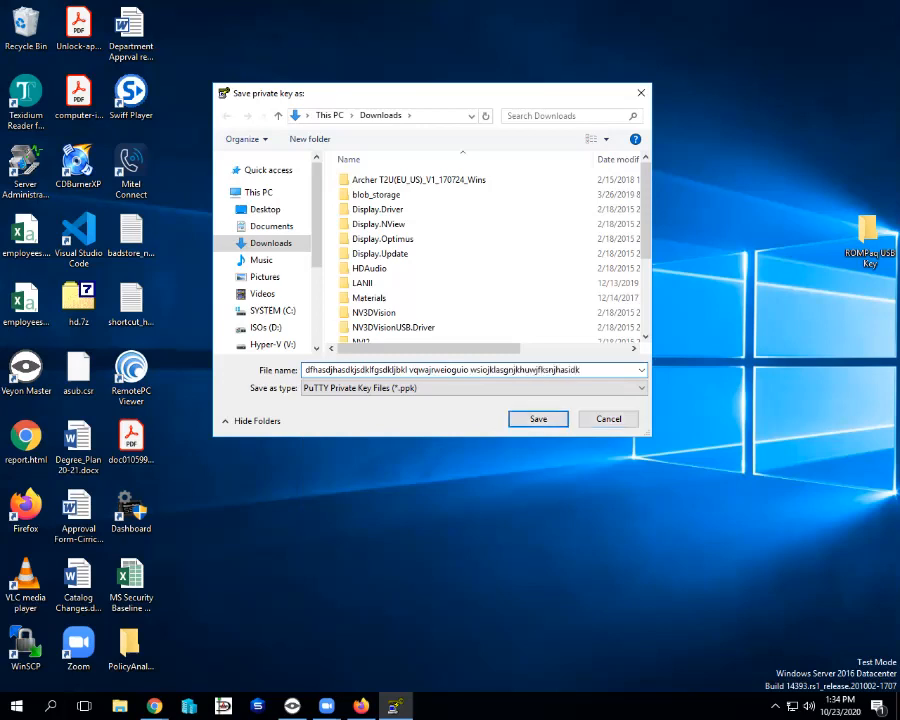
{"action": "key", "text": "Return"}
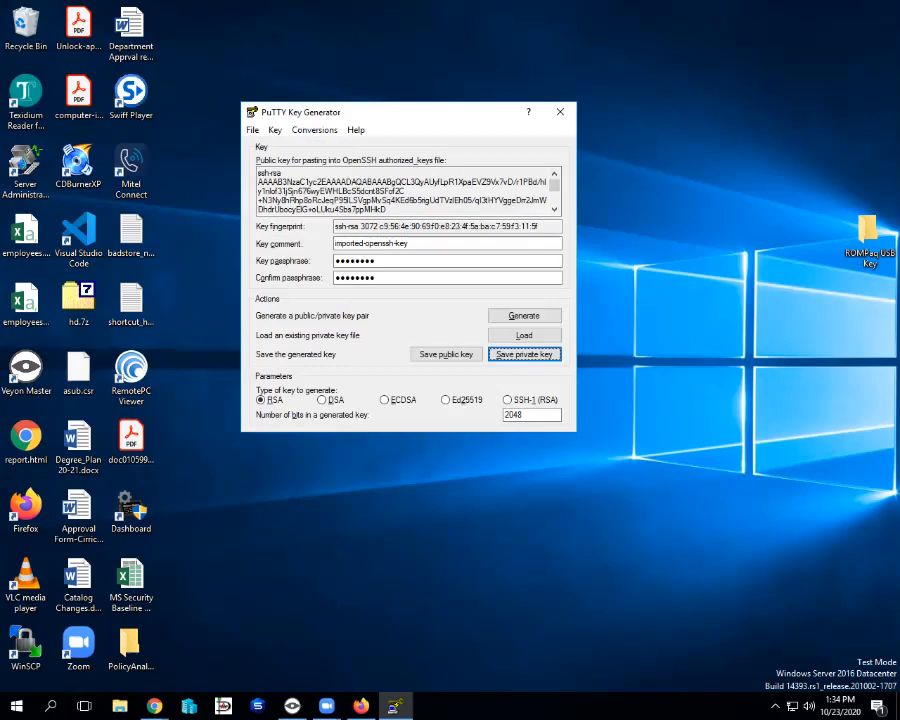
{"action": "left_click", "coordinate": [560, 112]}
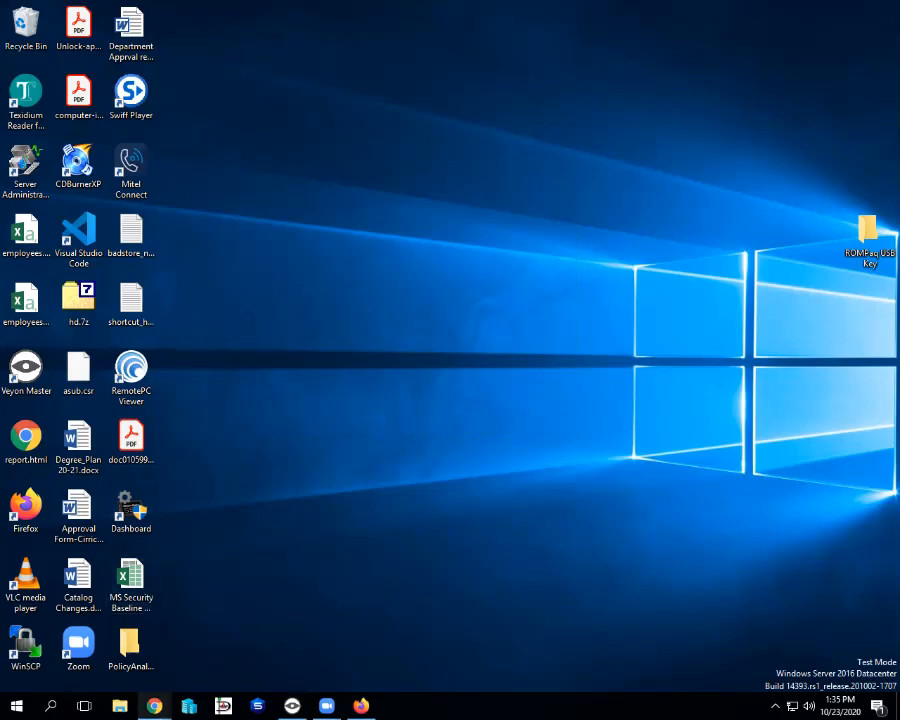
Bring Chrome forward on the Azure tab and close the PuTTY download tab.
{"action": "mouse_move", "coordinate": [154, 706]}
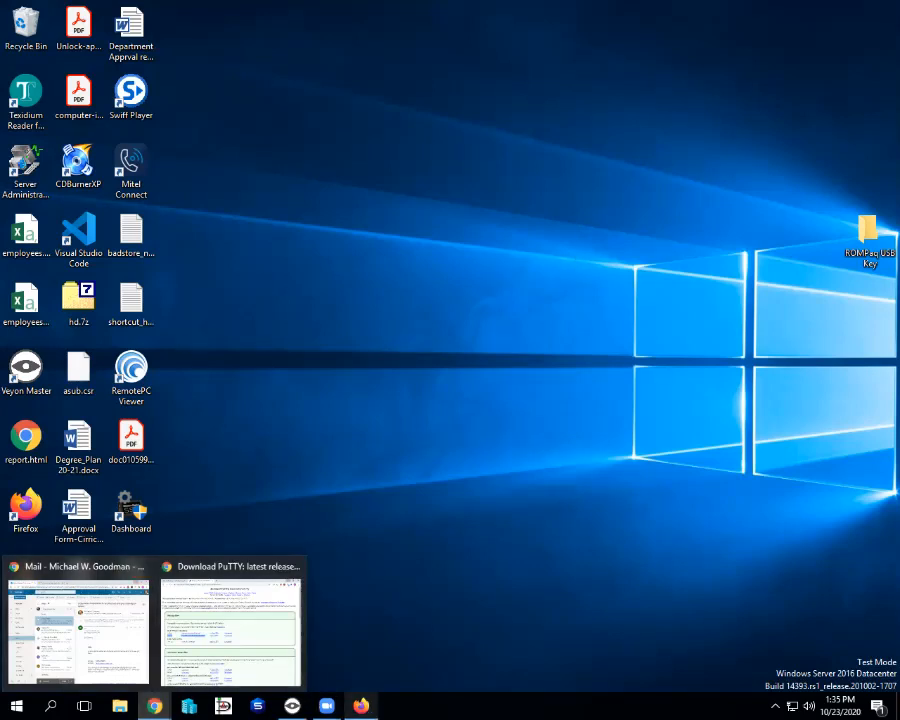
{"action": "left_click", "coordinate": [231, 628]}
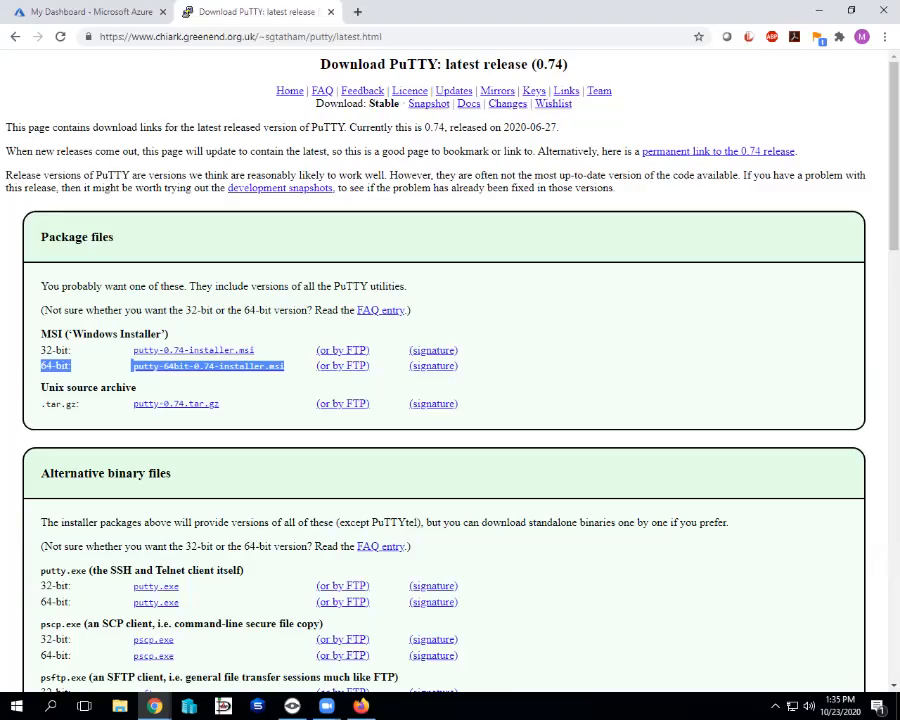
{"action": "left_click", "coordinate": [91, 12]}
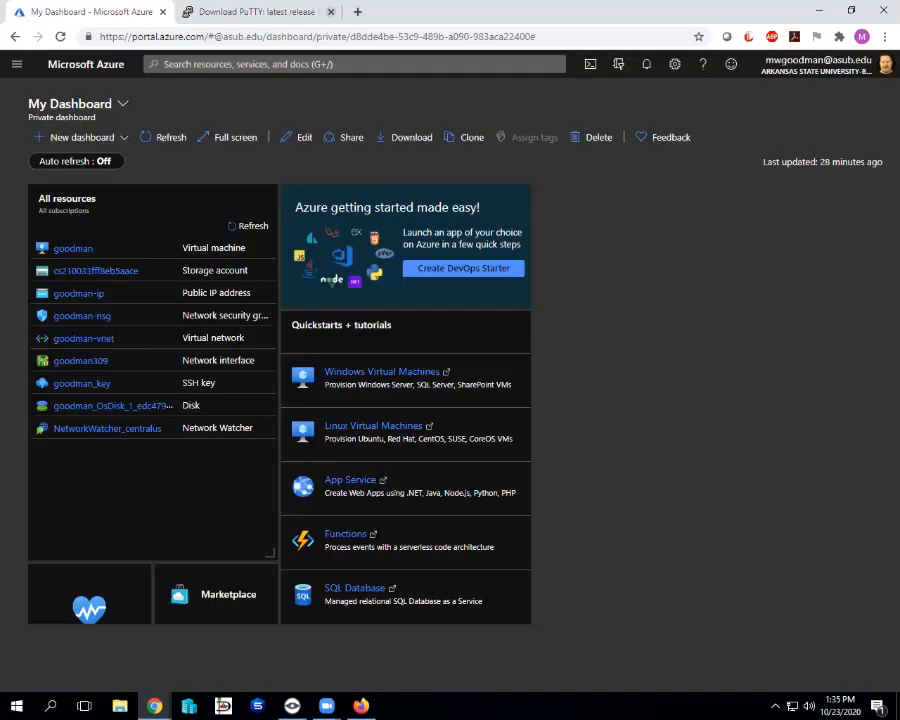
{"action": "left_click", "coordinate": [331, 12]}
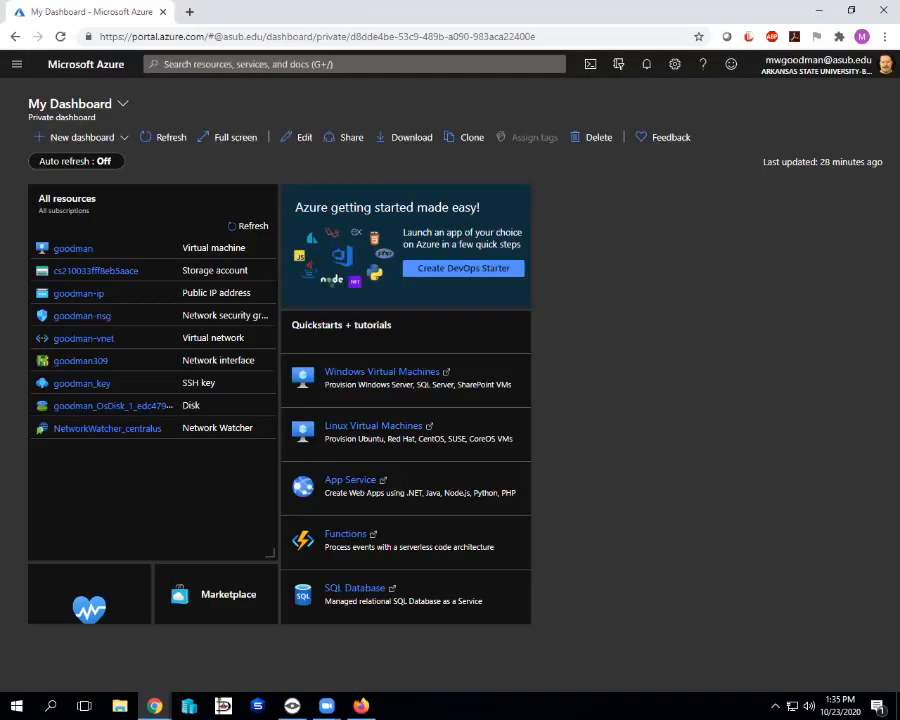
Go through All resources to the Virtual machines list and open the running VM.
{"action": "left_click", "coordinate": [17, 64]}
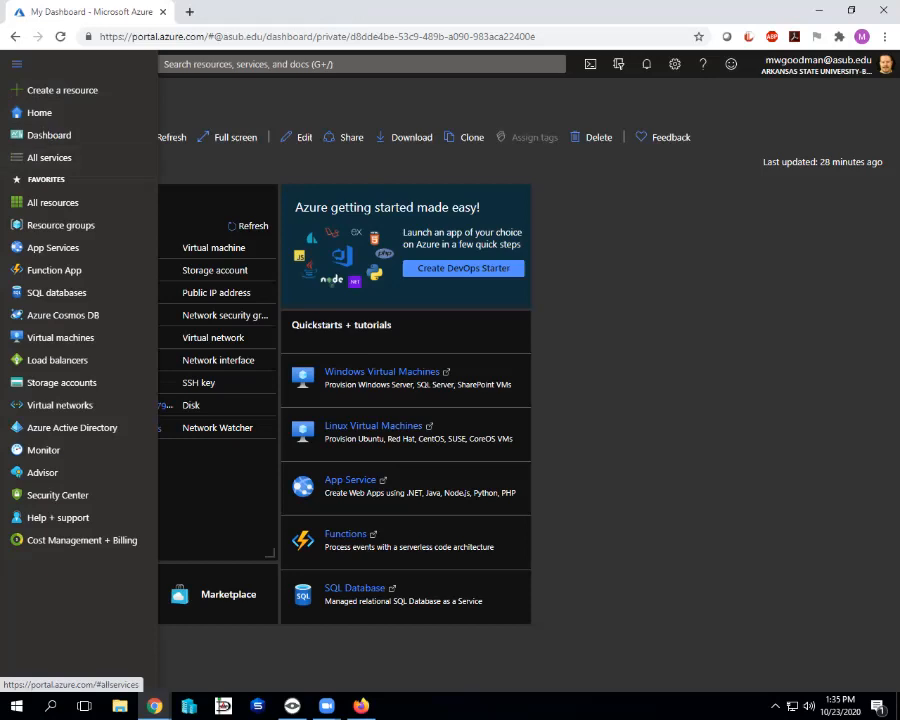
{"action": "mouse_move", "coordinate": [60, 202]}
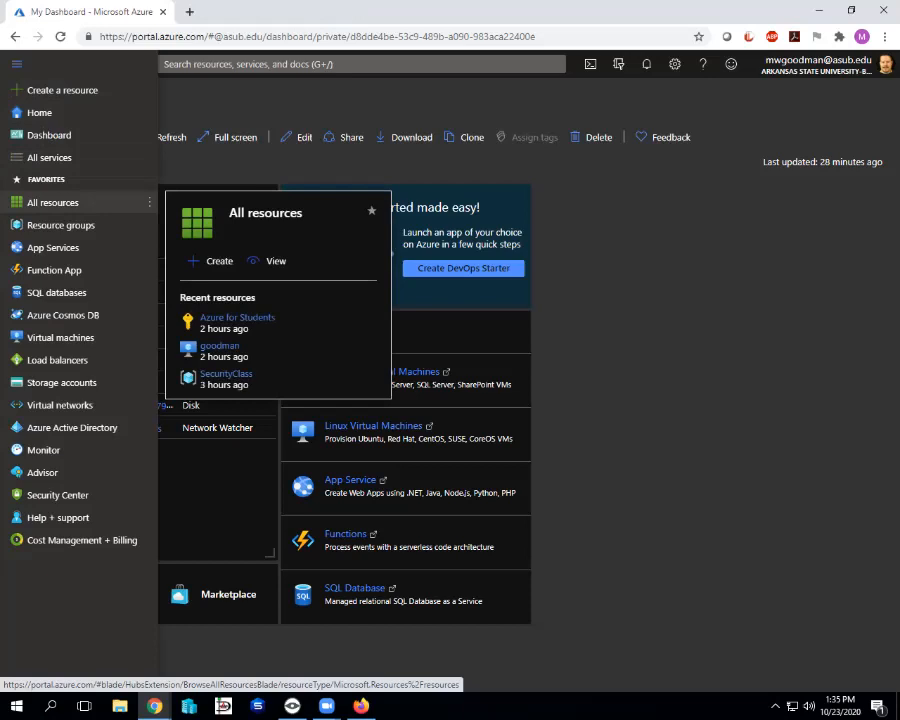
{"action": "left_click", "coordinate": [60, 202]}
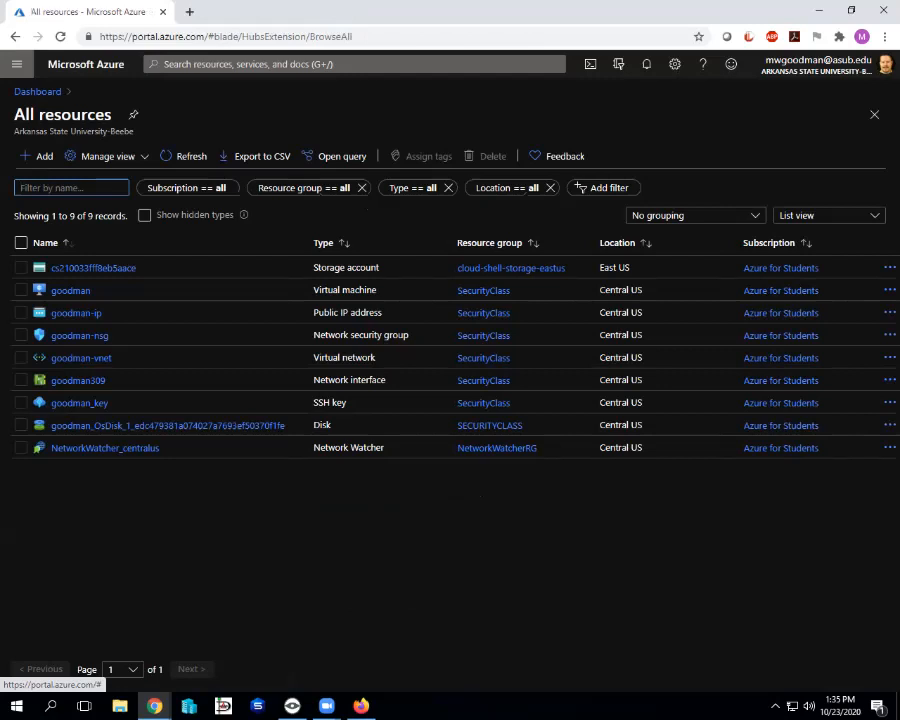
{"action": "left_click", "coordinate": [17, 64]}
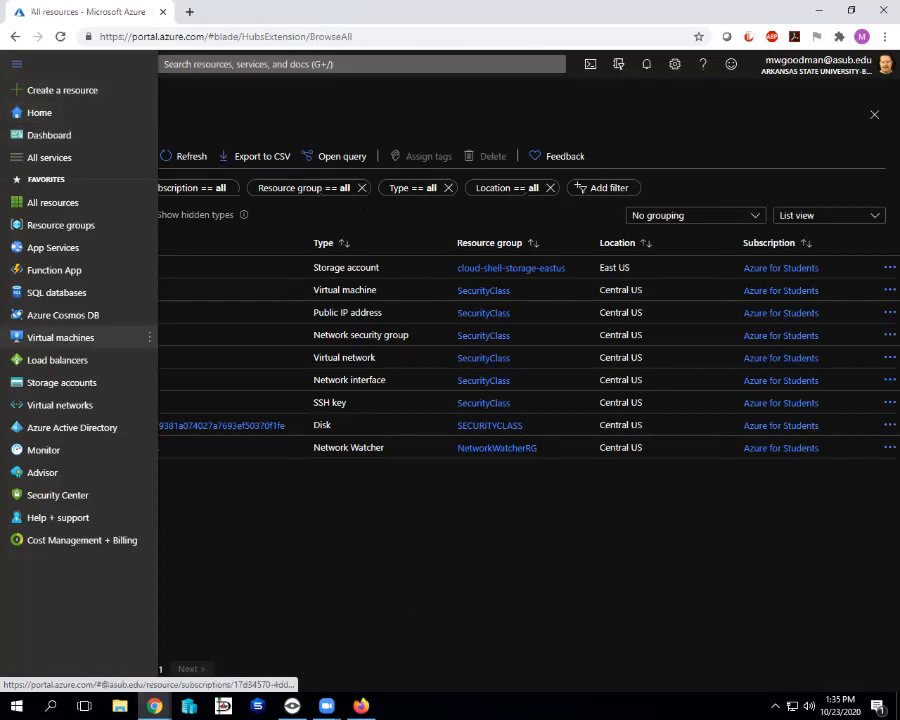
{"action": "left_click", "coordinate": [60, 337]}
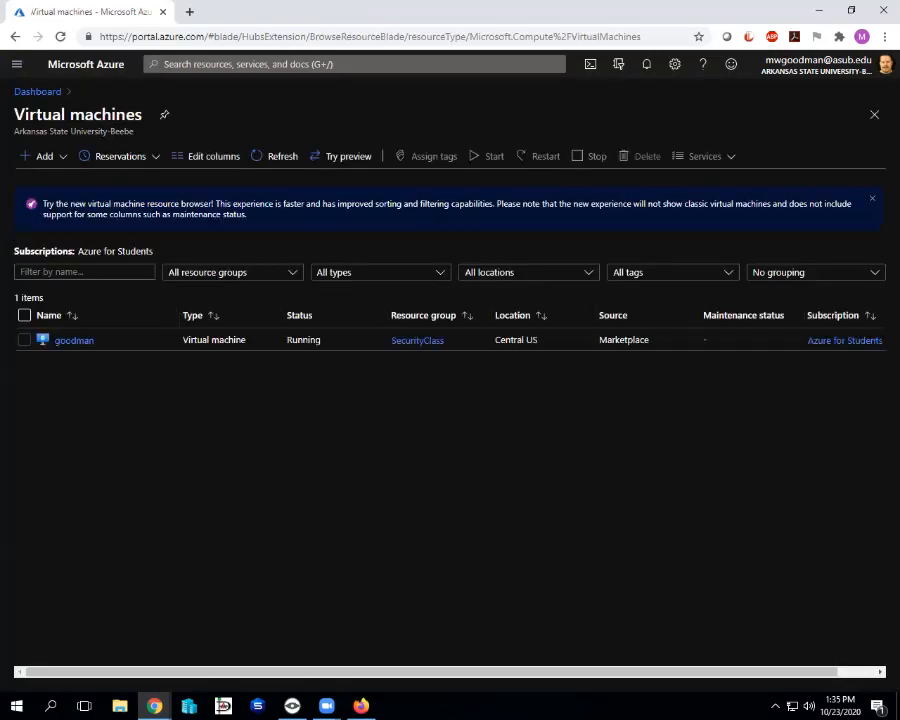
{"action": "left_click", "coordinate": [16, 64]}
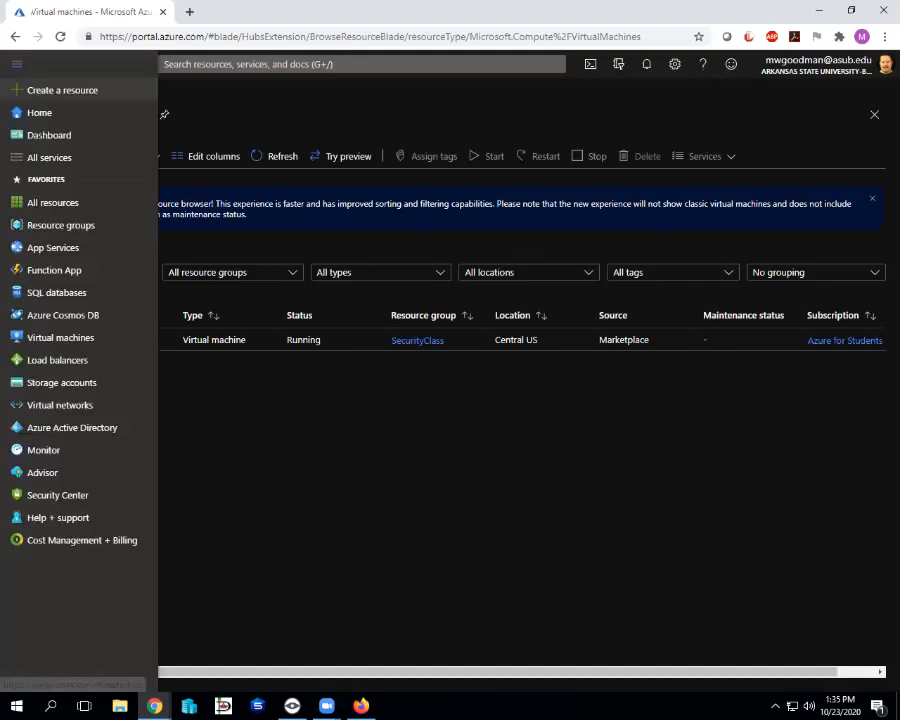
{"action": "left_click", "coordinate": [60, 337]}
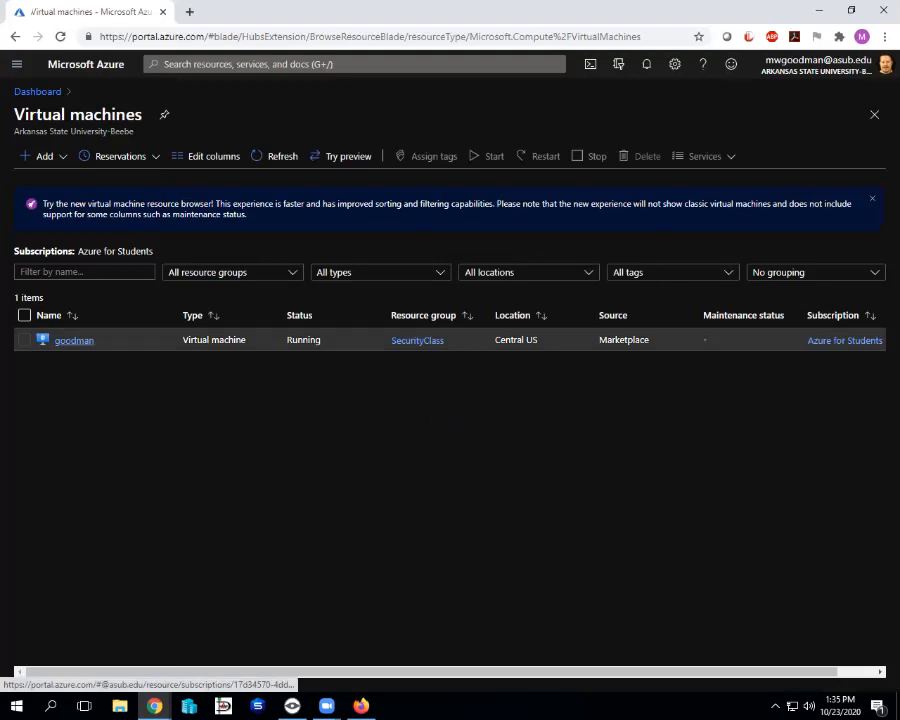
{"action": "left_click", "coordinate": [60, 341]}
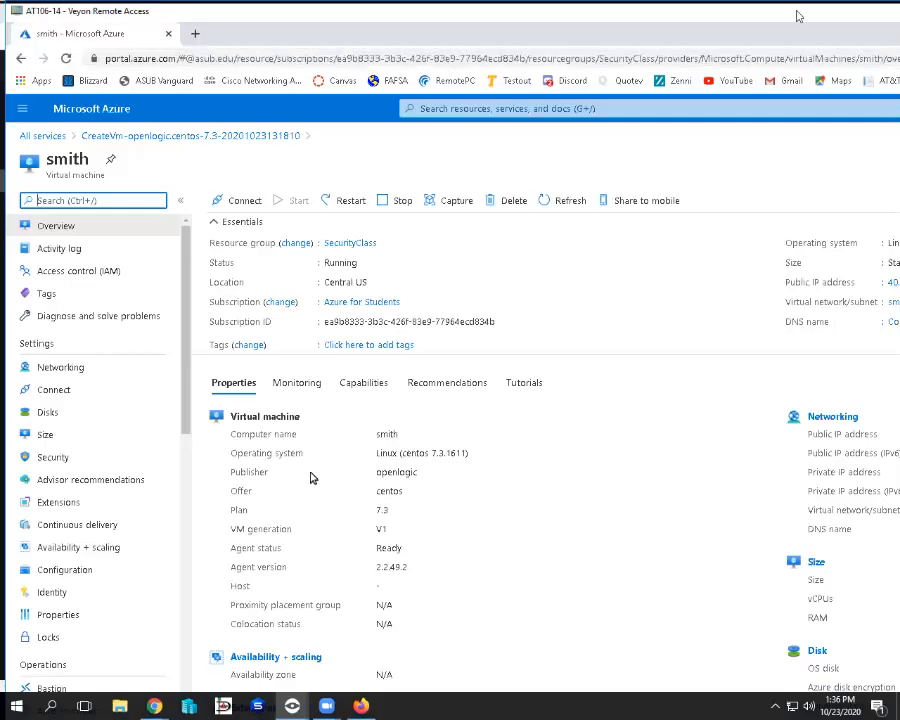
Note the VM's public IP 52.176.2.195 and private IP 10.1.1.4 on its Overview.
{"action": "left_click_drag", "start_coordinate": [799, 16], "coordinate": [518, 16]}
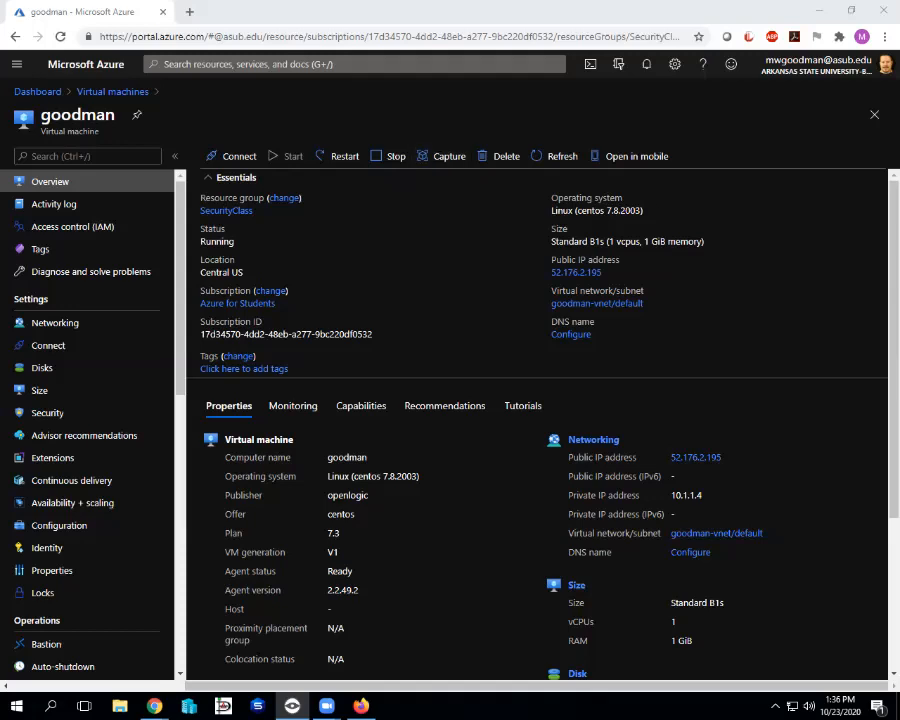
{"action": "left_click_drag", "start_coordinate": [555, 259], "coordinate": [602, 272]}
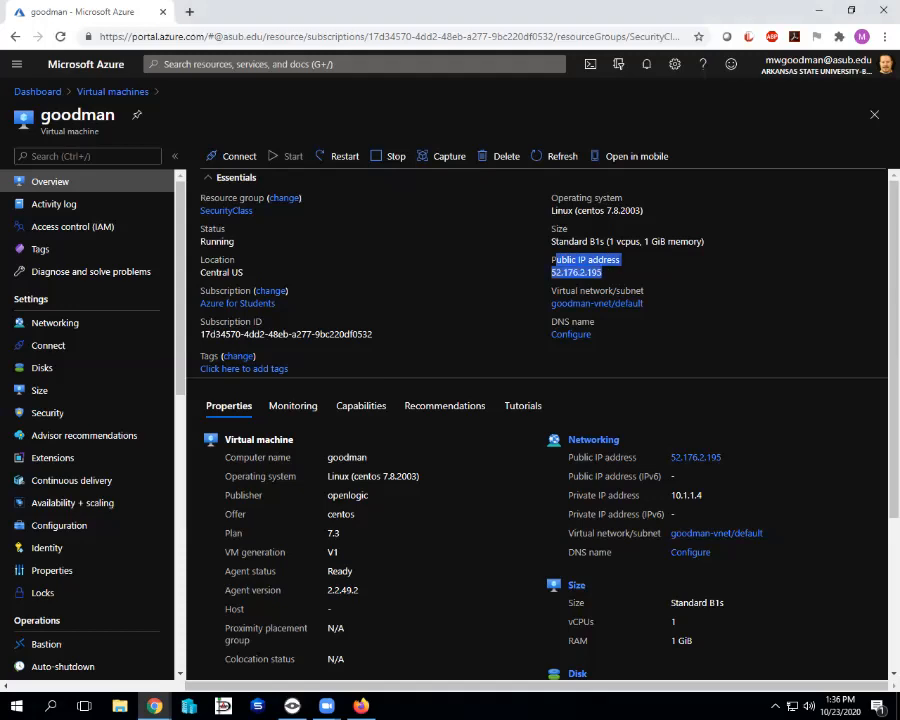
{"action": "left_click", "coordinate": [640, 273]}
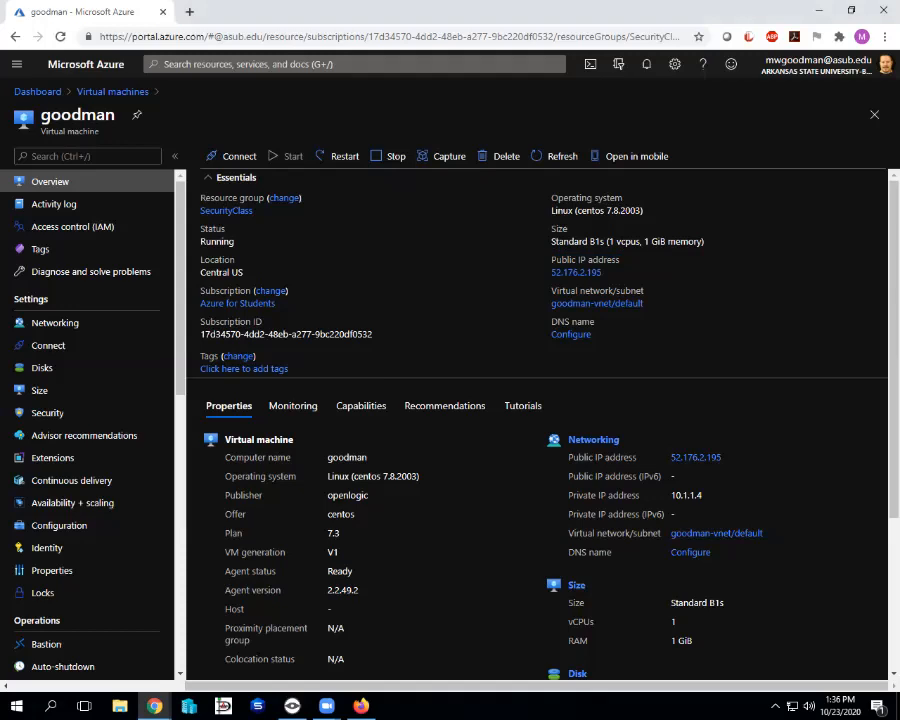
{"action": "left_click_drag", "start_coordinate": [672, 495], "coordinate": [702, 495]}
{"action": "left_click", "coordinate": [483, 348]}
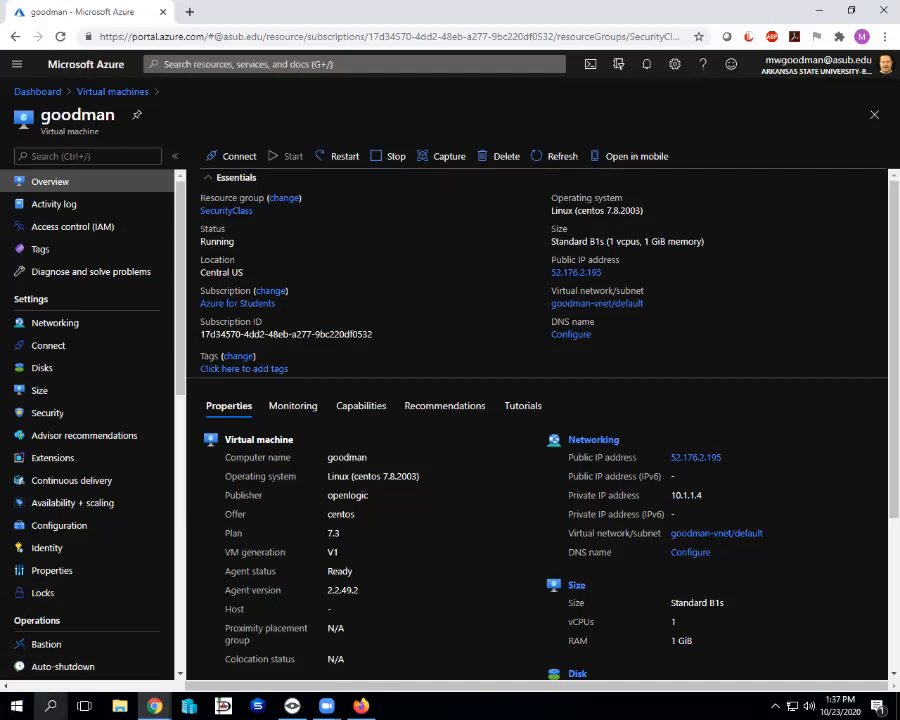
{"action": "left_click", "coordinate": [50, 706]}
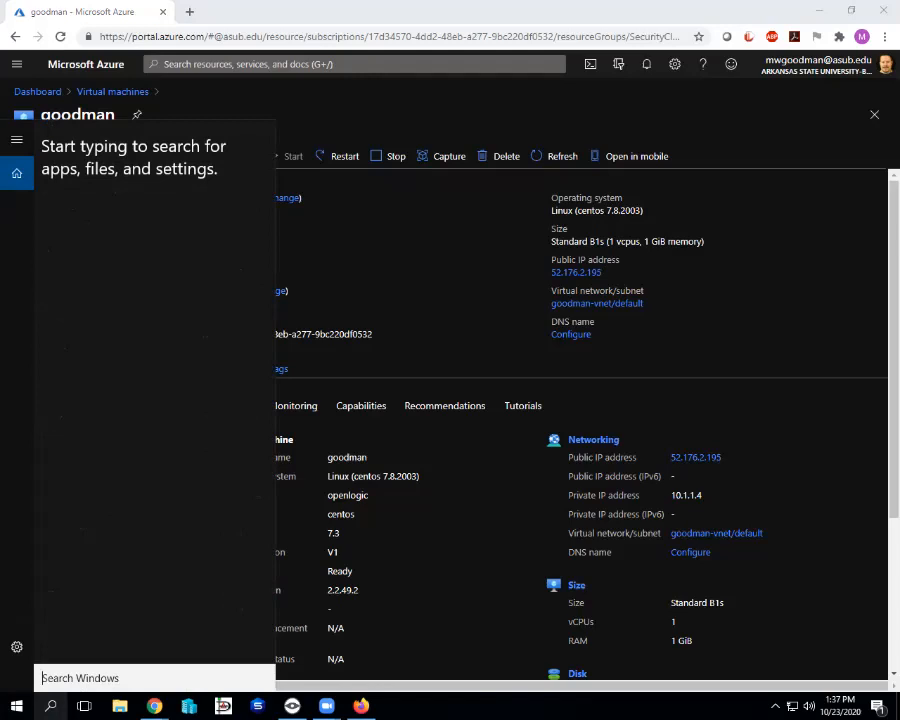
Launch PuTTY from Windows search and move its configuration window aside.
{"action": "type", "text": "putty"}
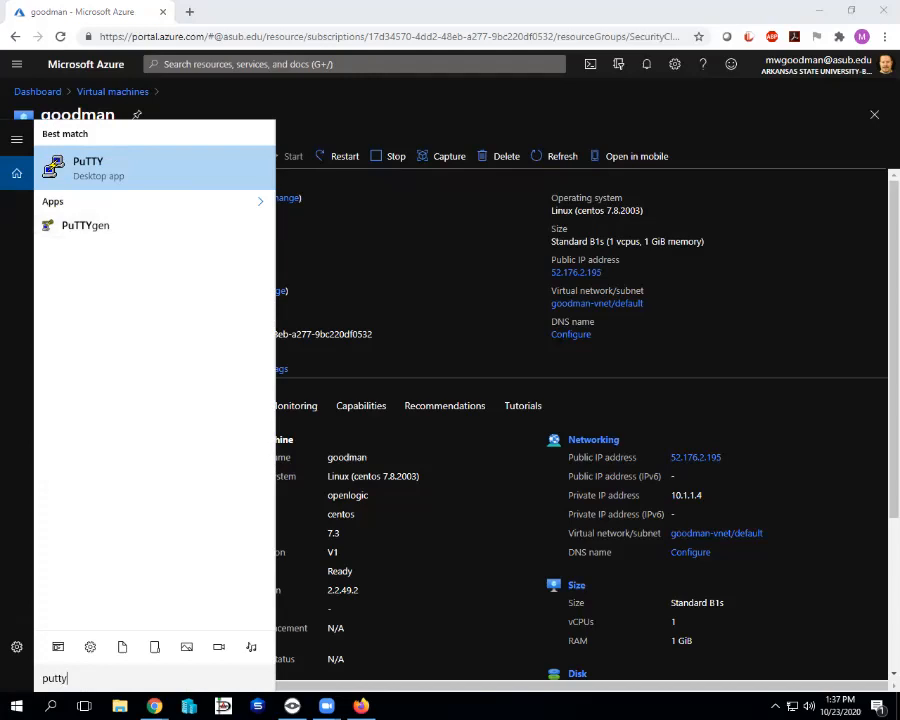
{"action": "key", "text": "Return"}
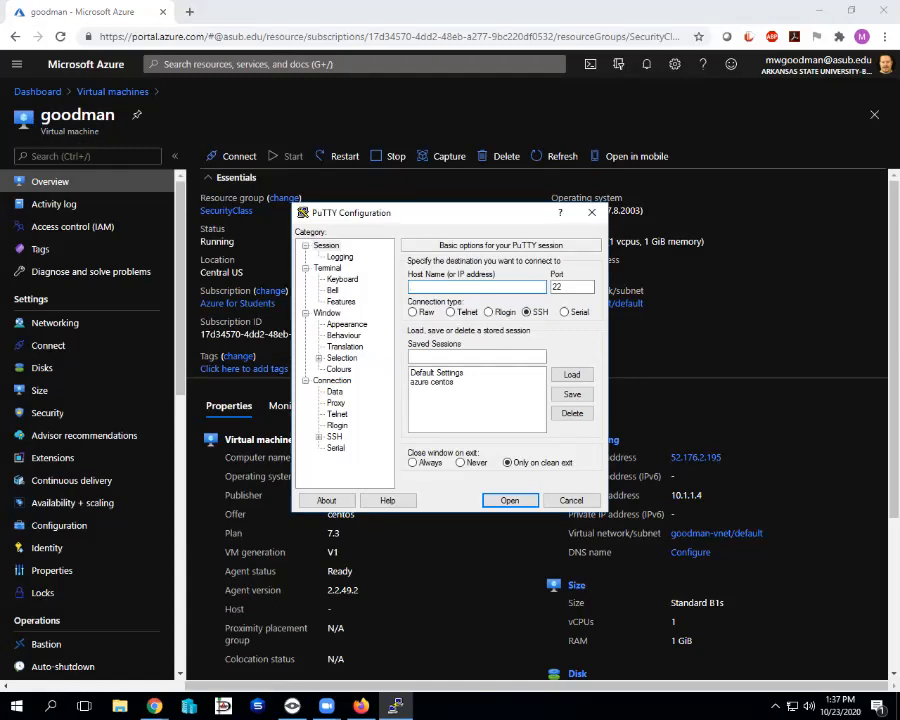
{"action": "left_click_drag", "start_coordinate": [411, 219], "coordinate": [551, 157]}
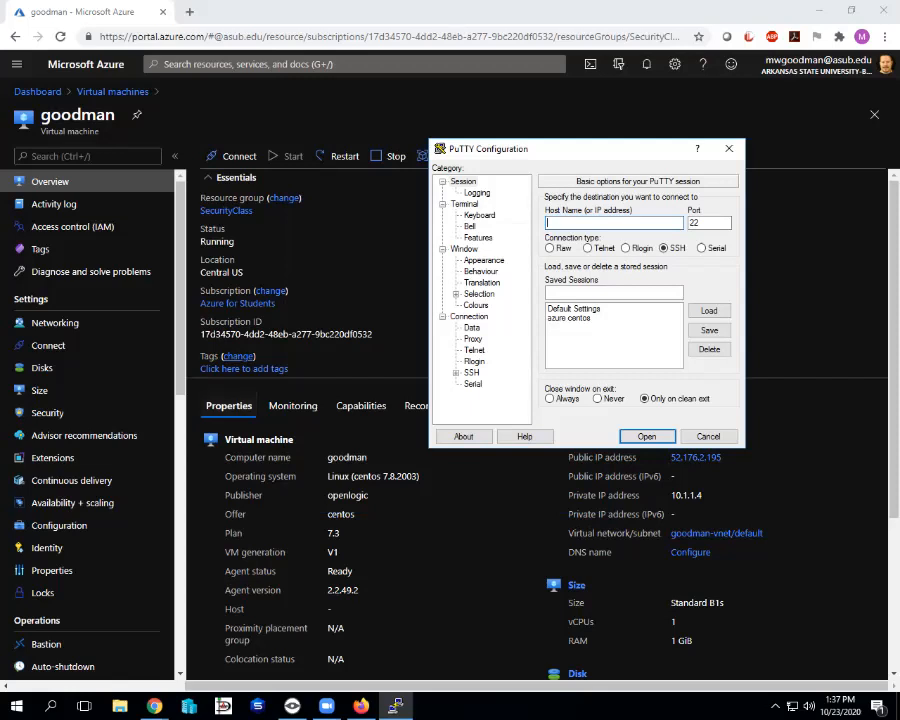
Enter 52.176.2.195 as the PuTTY host name for an SSH connection on port 22.
{"action": "left_click_drag", "start_coordinate": [558, 148], "coordinate": [308, 198]}
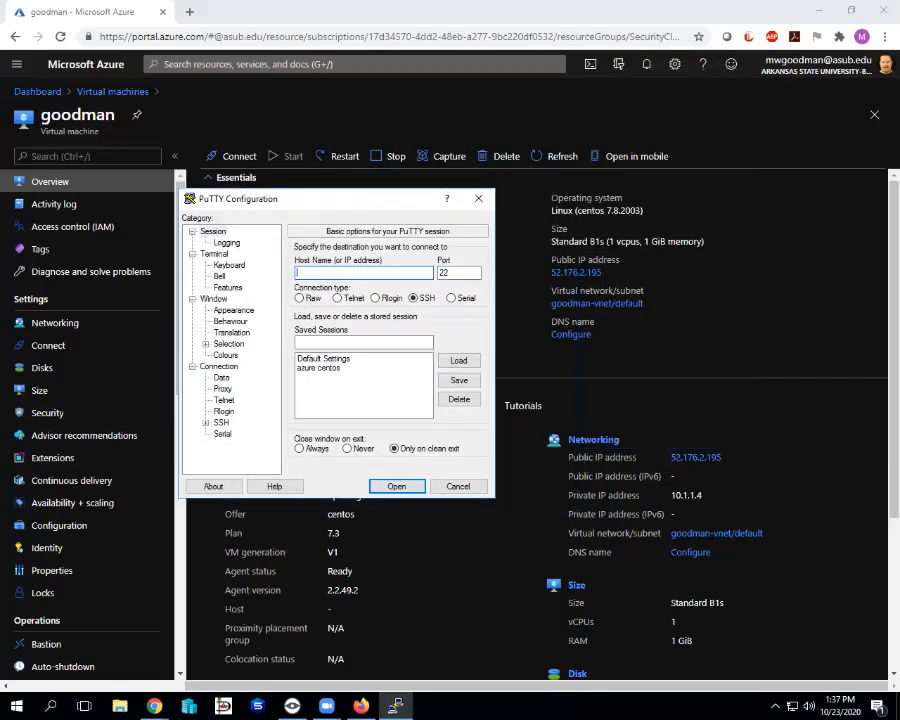
{"action": "type", "text": "52.176.2.195"}
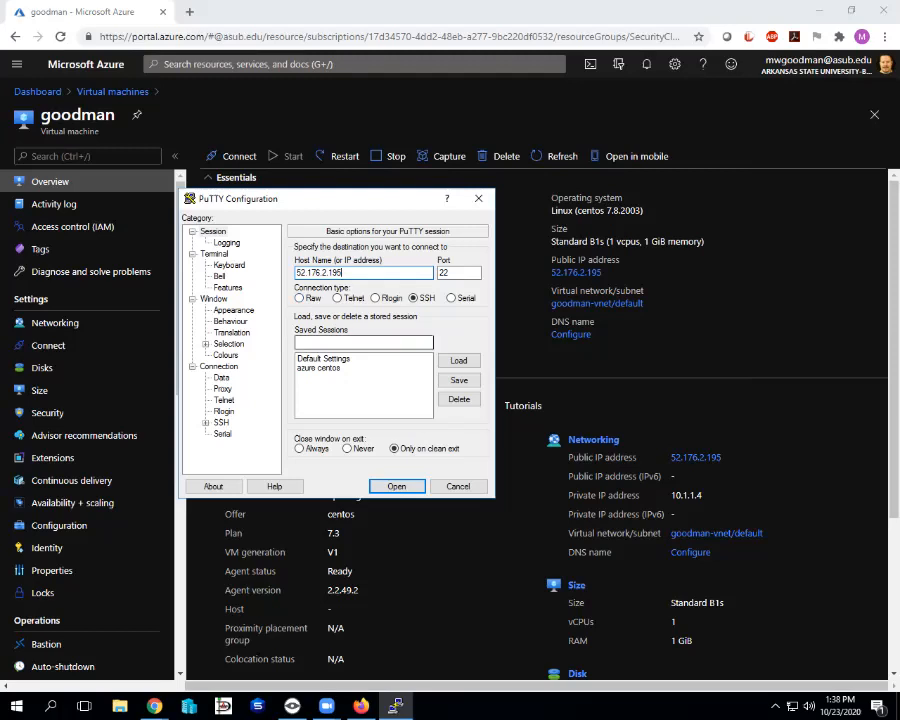
{"action": "left_click_drag", "start_coordinate": [262, 200], "coordinate": [262, 159]}
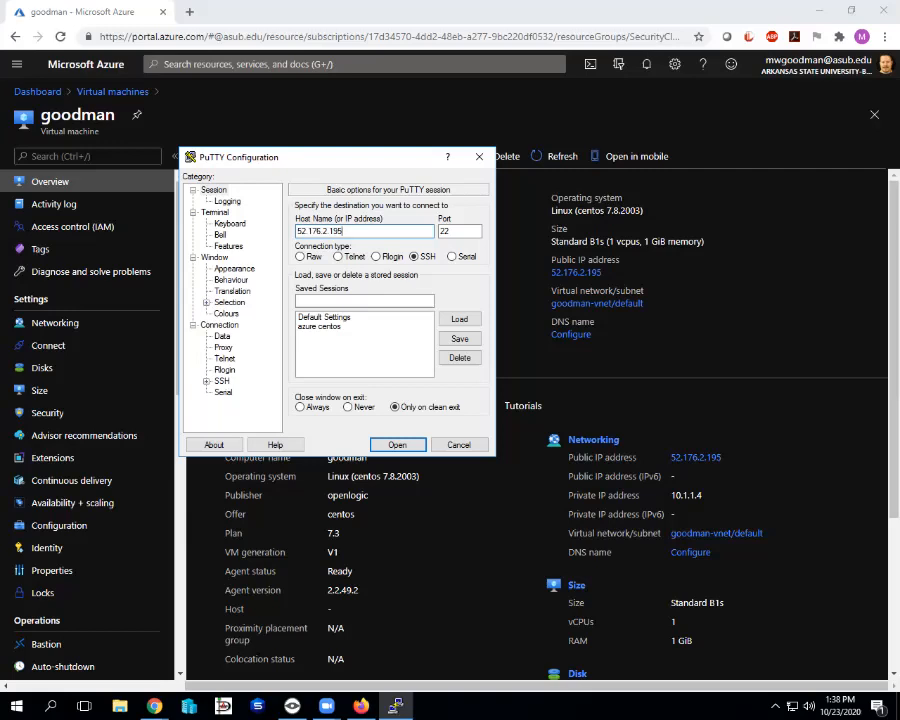
Set Documents\id_rsa.ppk as the private key under Connection > SSH > Auth.
{"action": "left_click", "coordinate": [207, 381]}
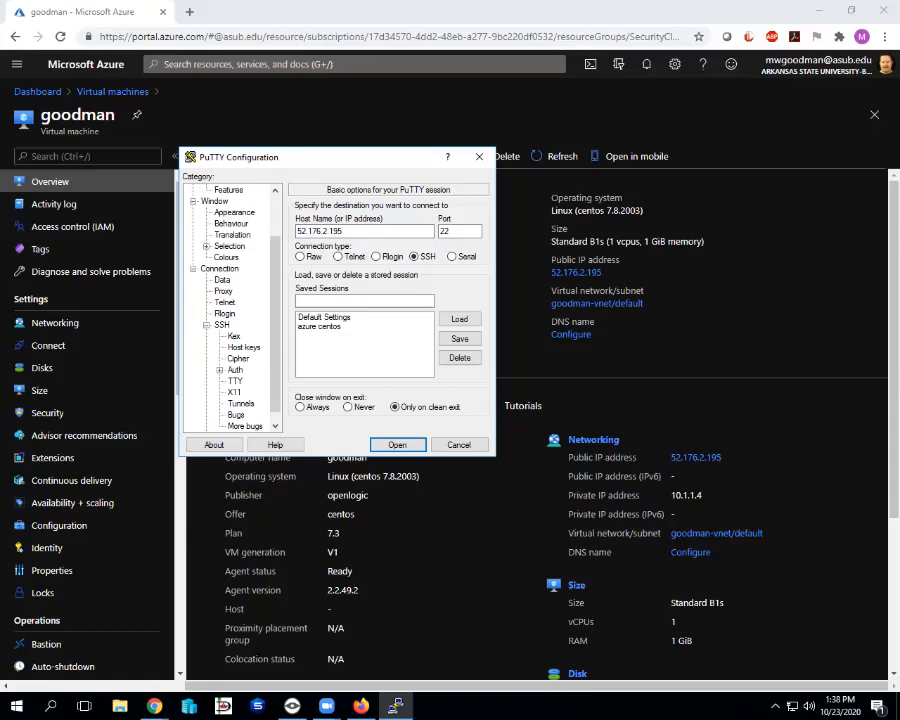
{"action": "left_click", "coordinate": [235, 370]}
{"action": "left_click_drag", "start_coordinate": [275, 325], "coordinate": [275, 337]}
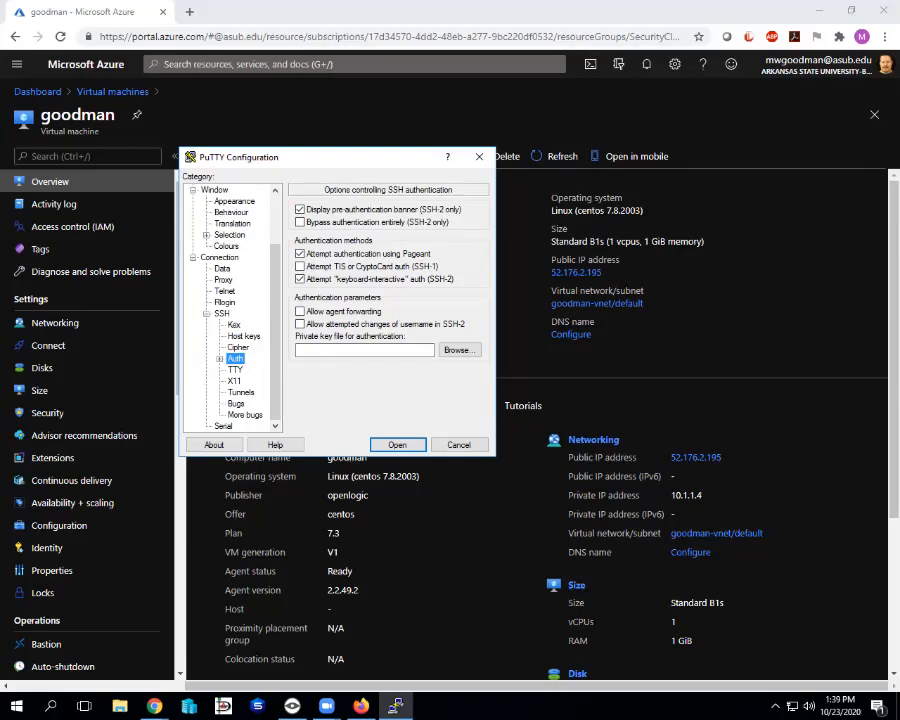
{"action": "left_click", "coordinate": [457, 349]}
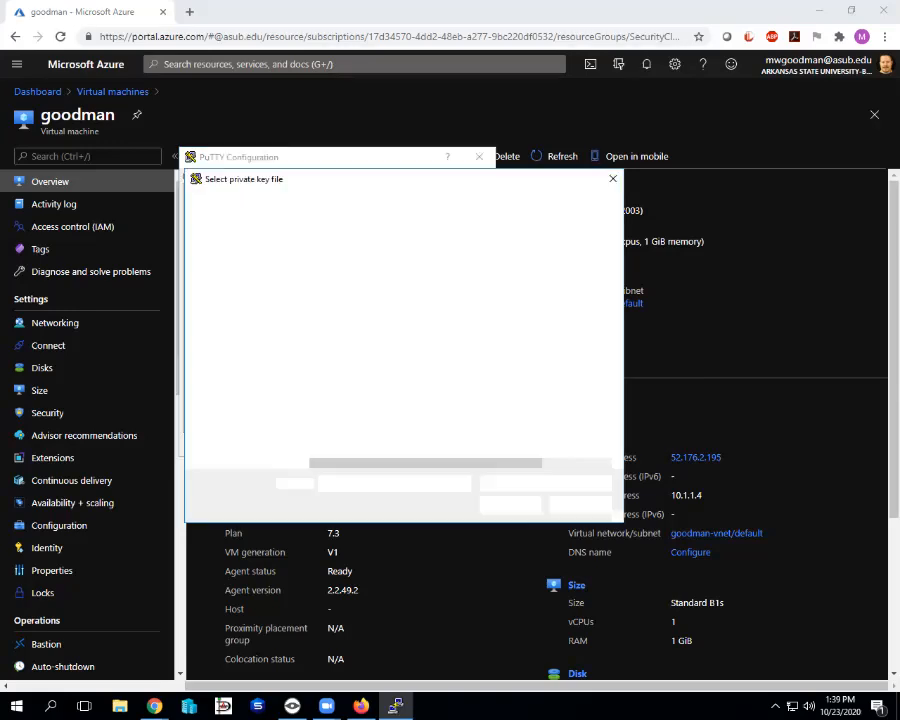
{"action": "scroll", "coordinate": [360, 360], "scroll_direction": "down", "scroll_amount": 3}
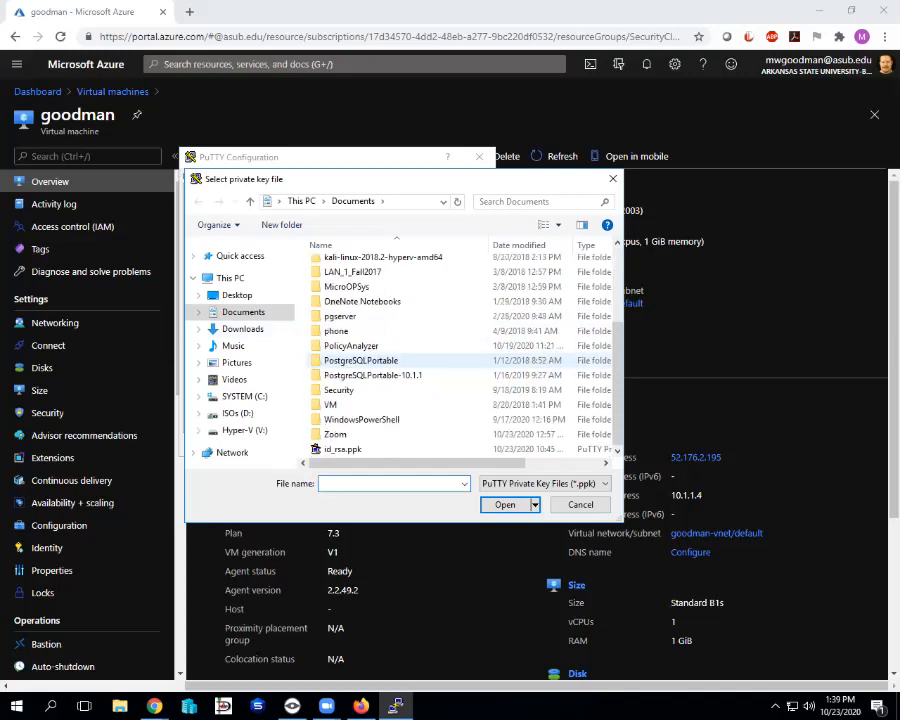
{"action": "left_click", "coordinate": [343, 449]}
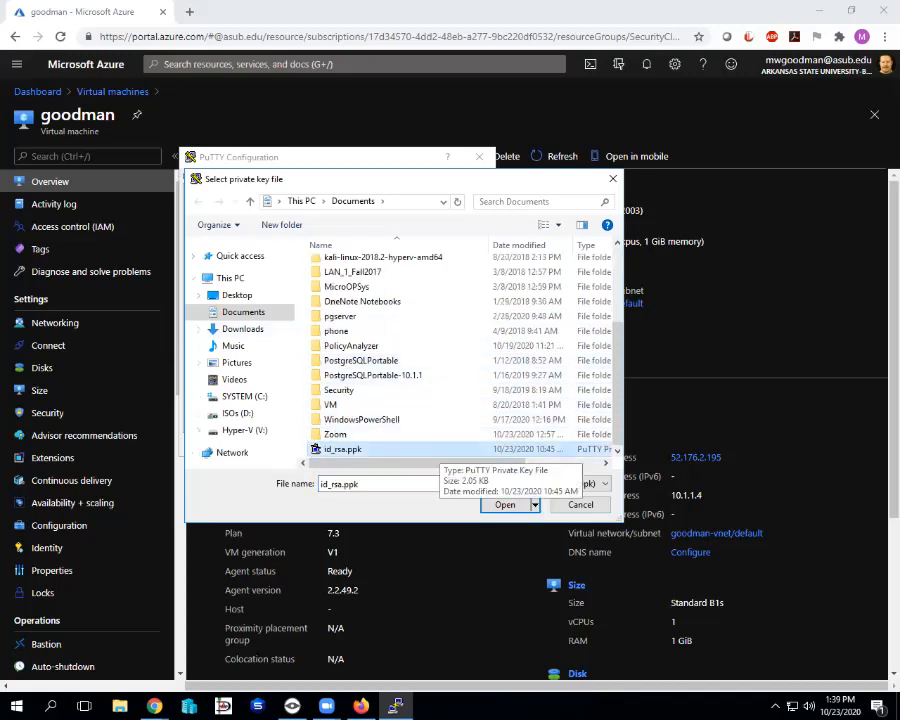
{"action": "left_click", "coordinate": [546, 484]}
{"action": "left_click", "coordinate": [546, 484]}
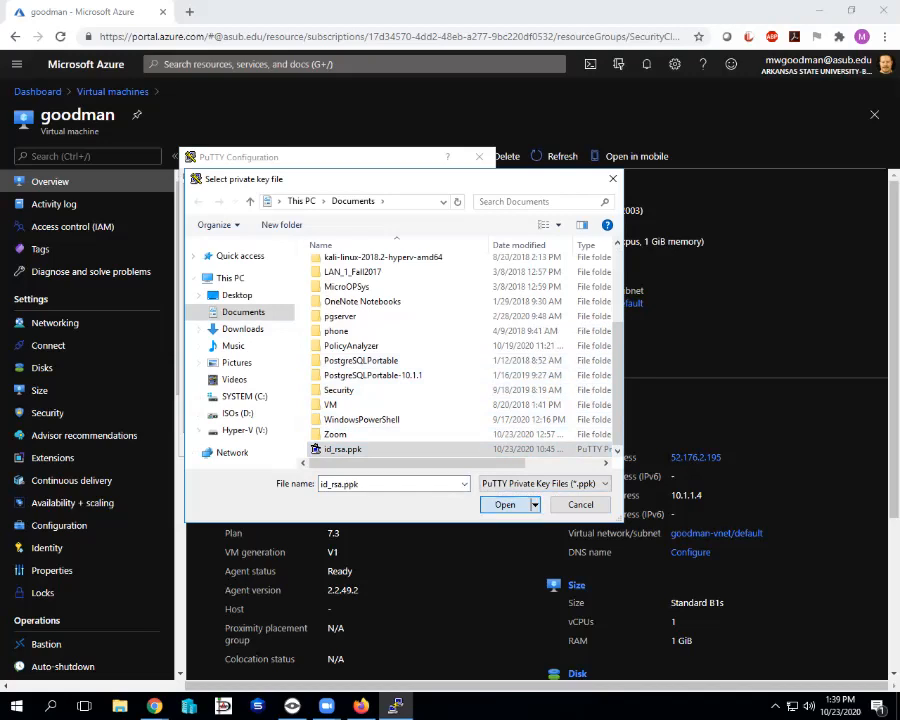
{"action": "key", "text": "Return"}
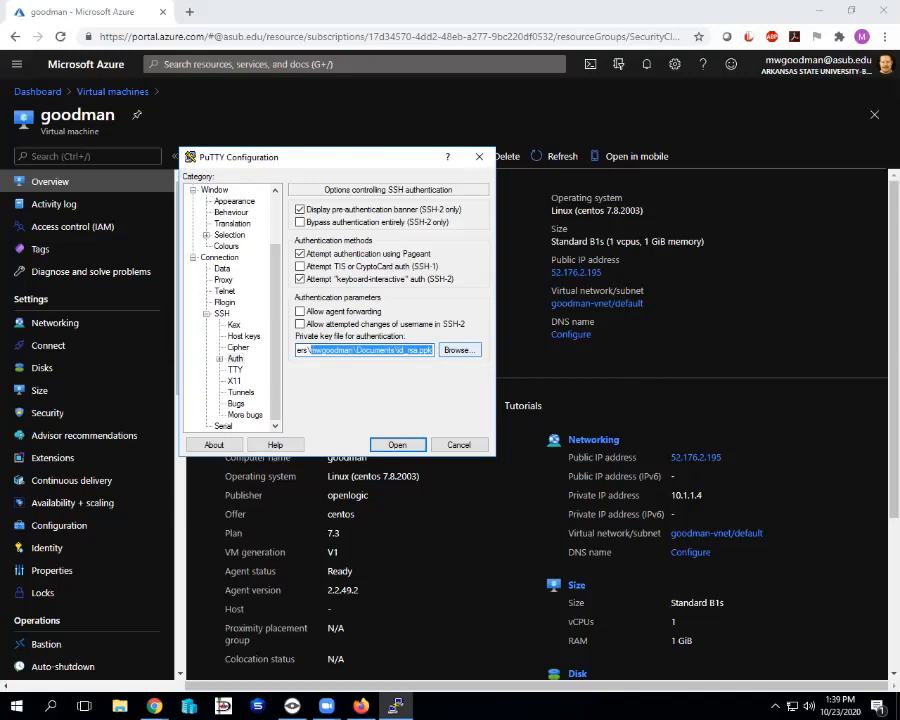
Check the key file path and start the SSH session to 52.176.2.195.
{"action": "left_click", "coordinate": [333, 350]}
{"action": "left_click_drag", "start_coordinate": [333, 350], "coordinate": [297, 350]}
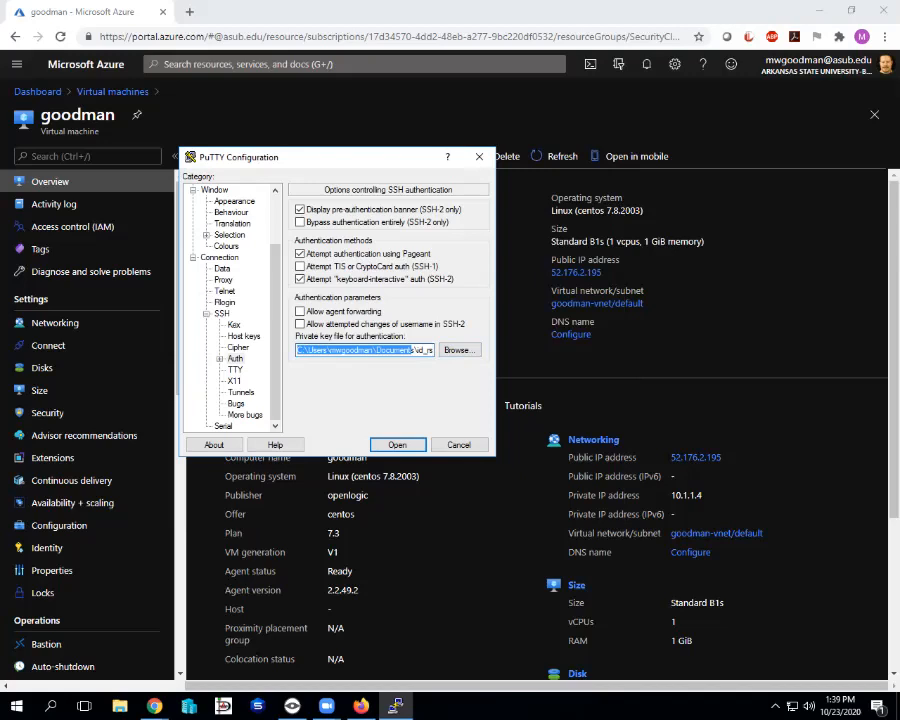
{"action": "left_click", "coordinate": [397, 444]}
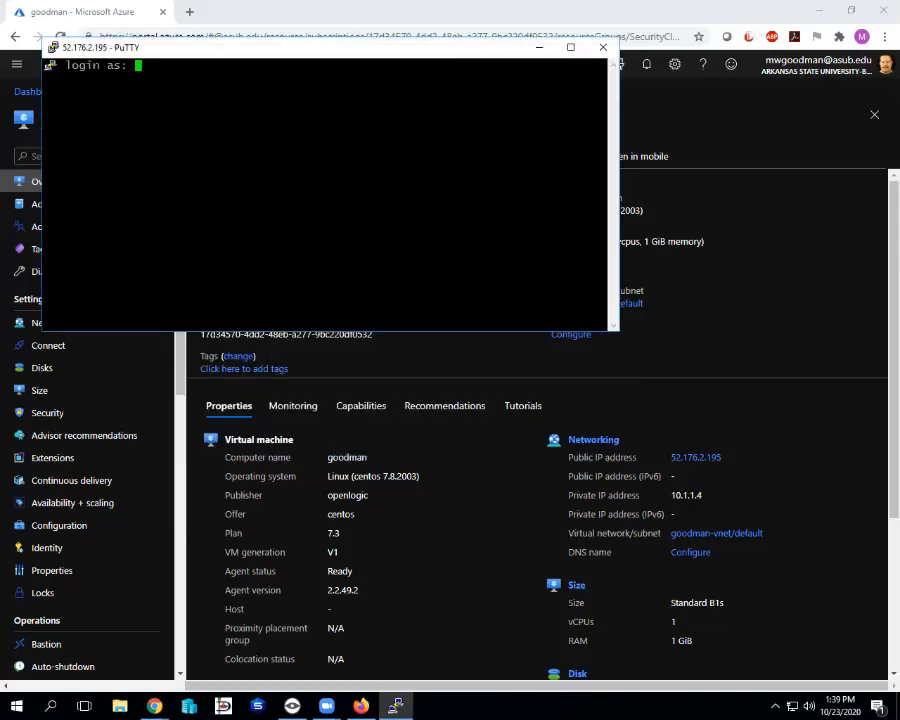
Log in as student and enter the key passphrase to reach the goodman shell.
{"action": "left_click_drag", "start_coordinate": [172, 48], "coordinate": [243, 149]}
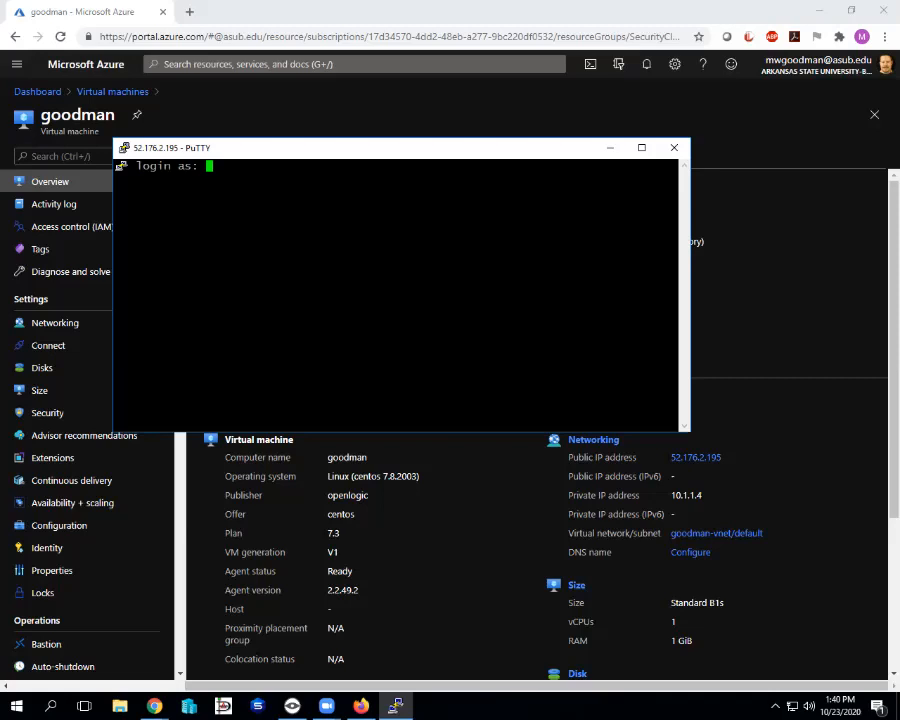
{"action": "type", "text": "student"}
{"action": "key", "text": "Return"}
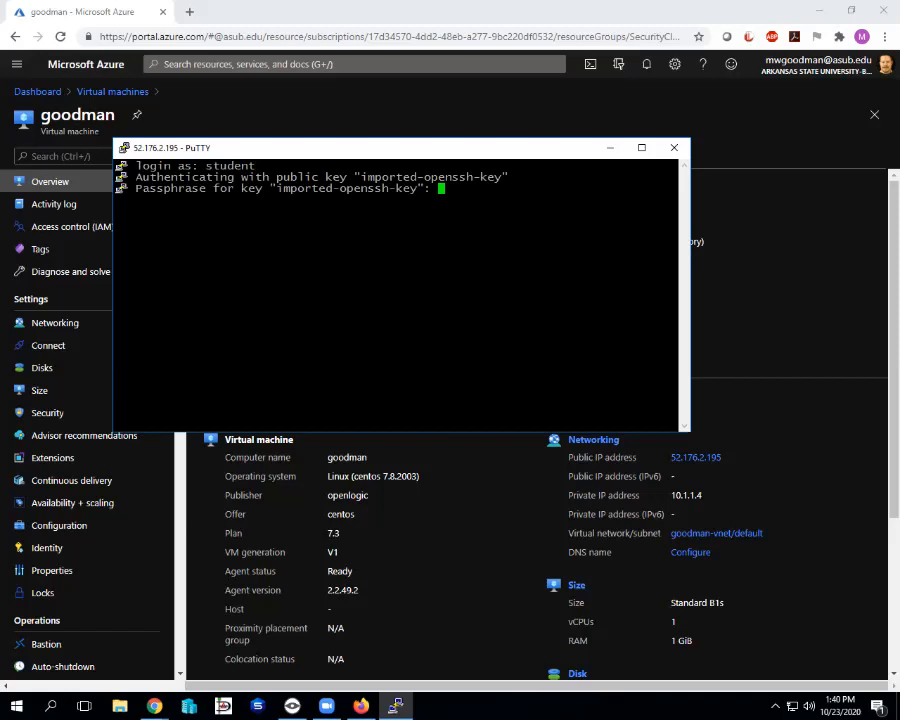
{"action": "key", "text": "Return"}
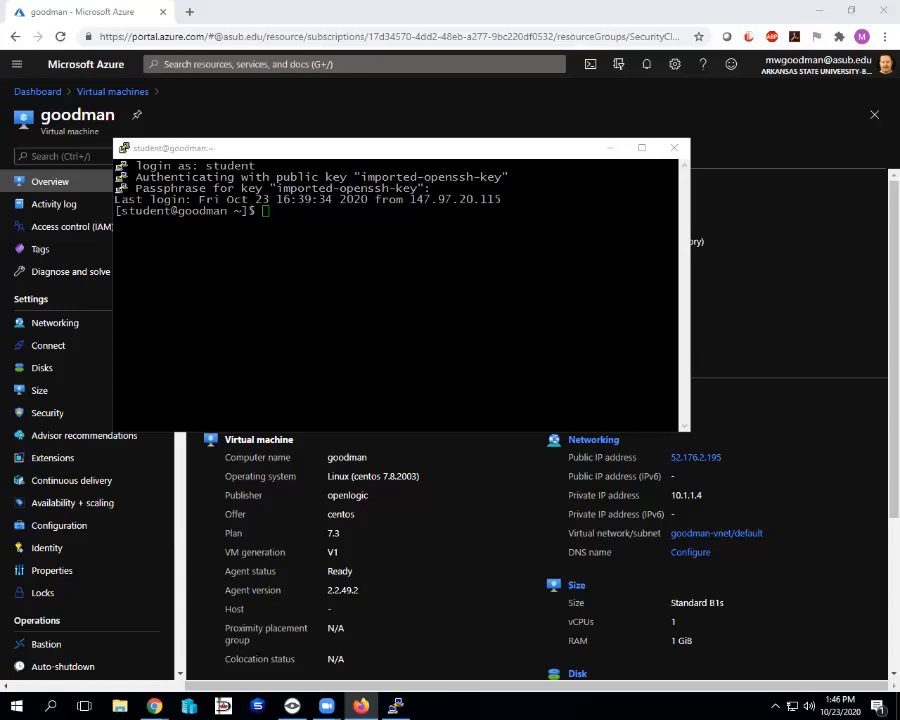
{"action": "left_click", "coordinate": [358, 151]}
{"action": "left_click_drag", "start_coordinate": [358, 151], "coordinate": [348, 120]}
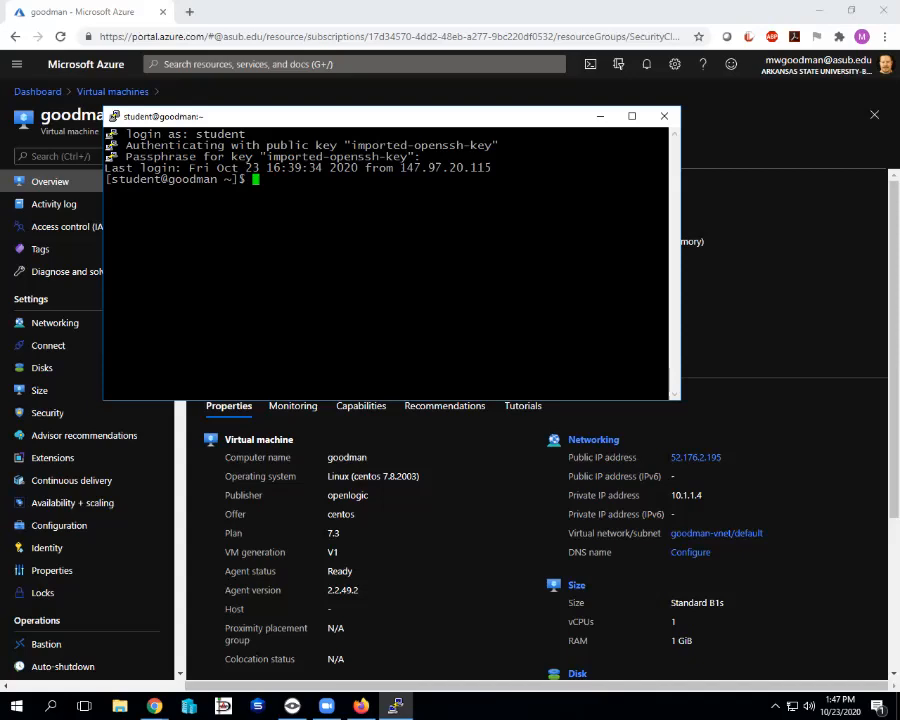
Run sudo yum upgrade on the goodman VM.
{"action": "type", "text": "sudo"}
{"action": "type", "text": "yum "}
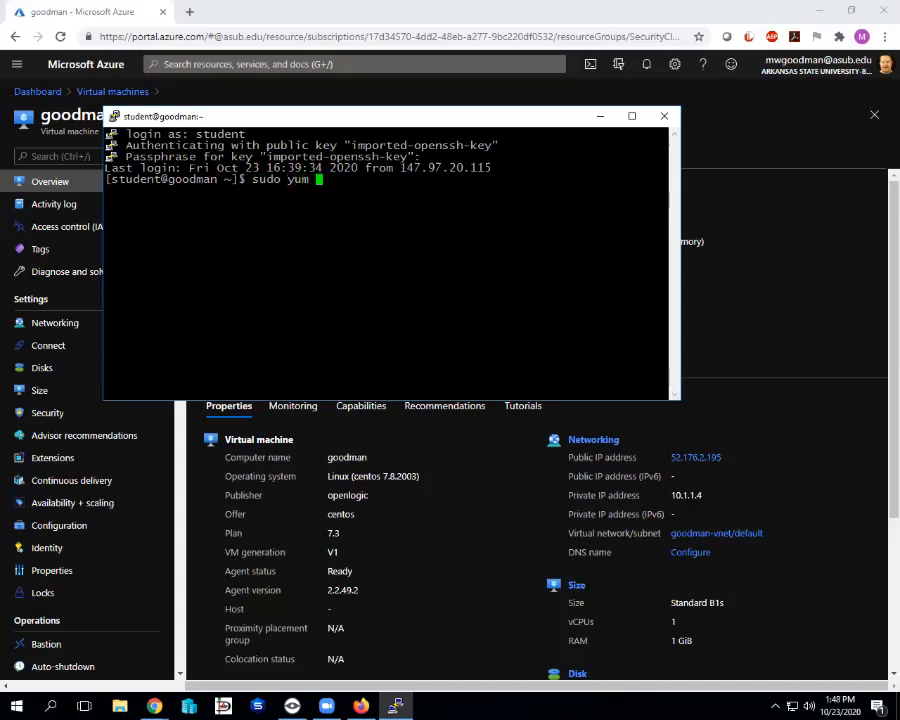
{"action": "type", "text": "upgrade"}
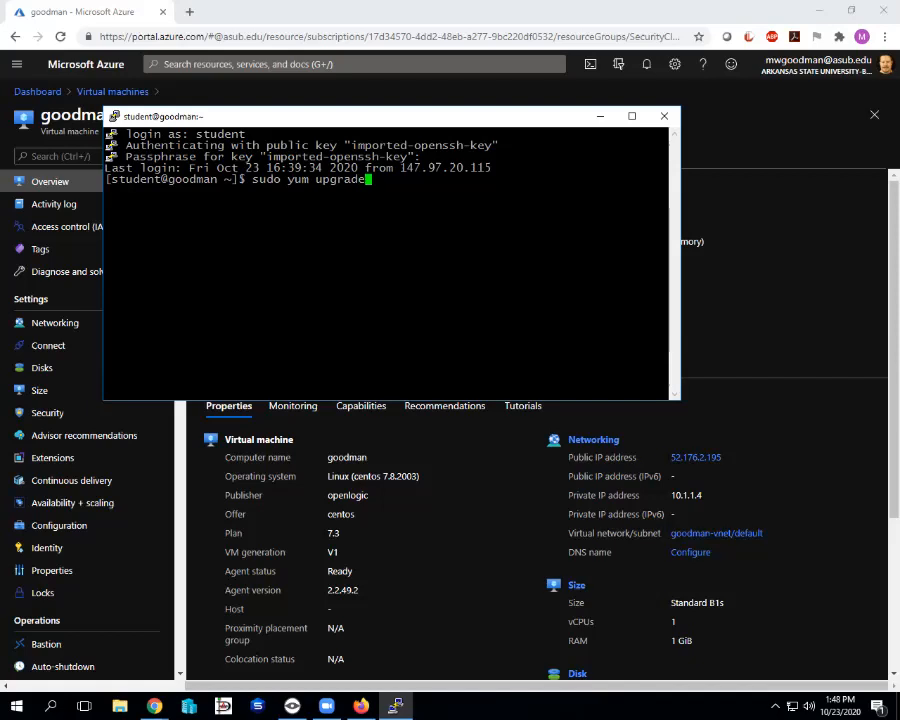
{"action": "key", "text": "Return"}
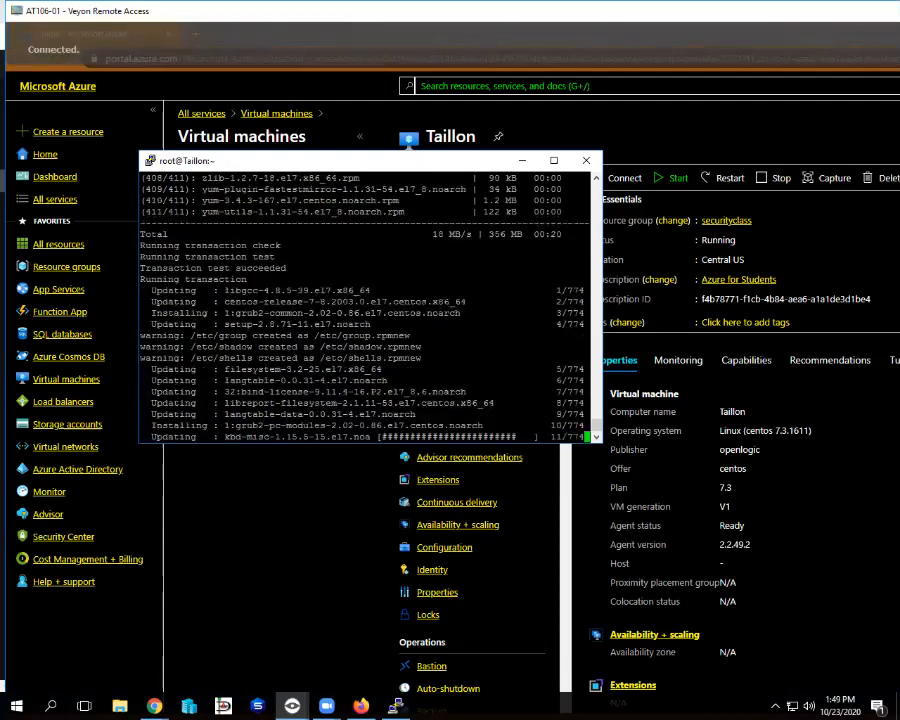
Reboot the student's remote VM with sudo reboot and acknowledge PuTTY's lost-connection error.
{"action": "left_click_drag", "start_coordinate": [450, 11], "coordinate": [403, 57]}
{"action": "key", "text": "alt+F4"}
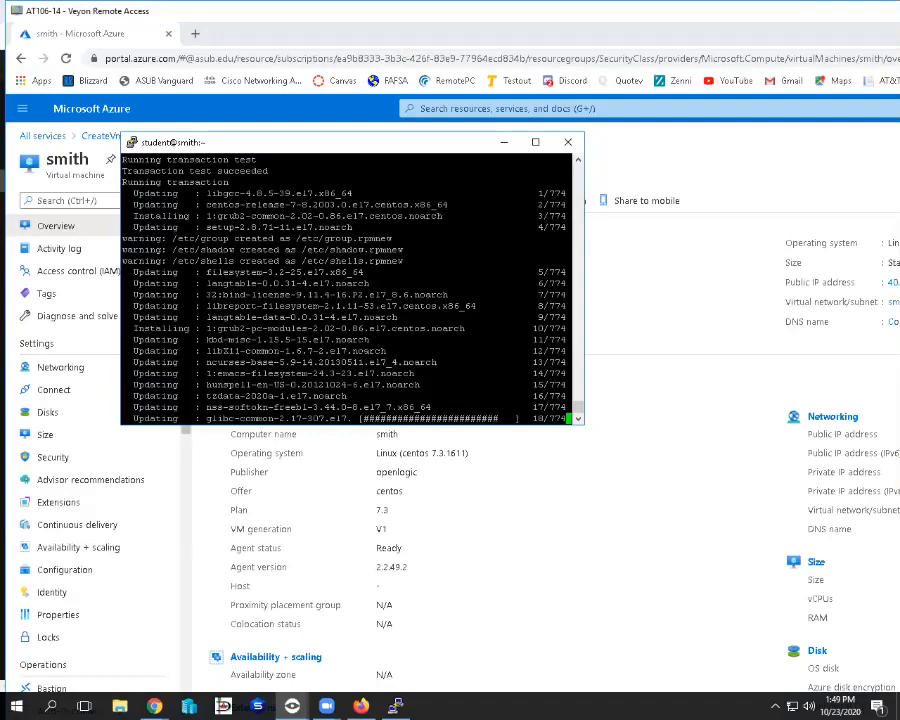
{"action": "left_click_drag", "start_coordinate": [450, 11], "coordinate": [2, 16]}
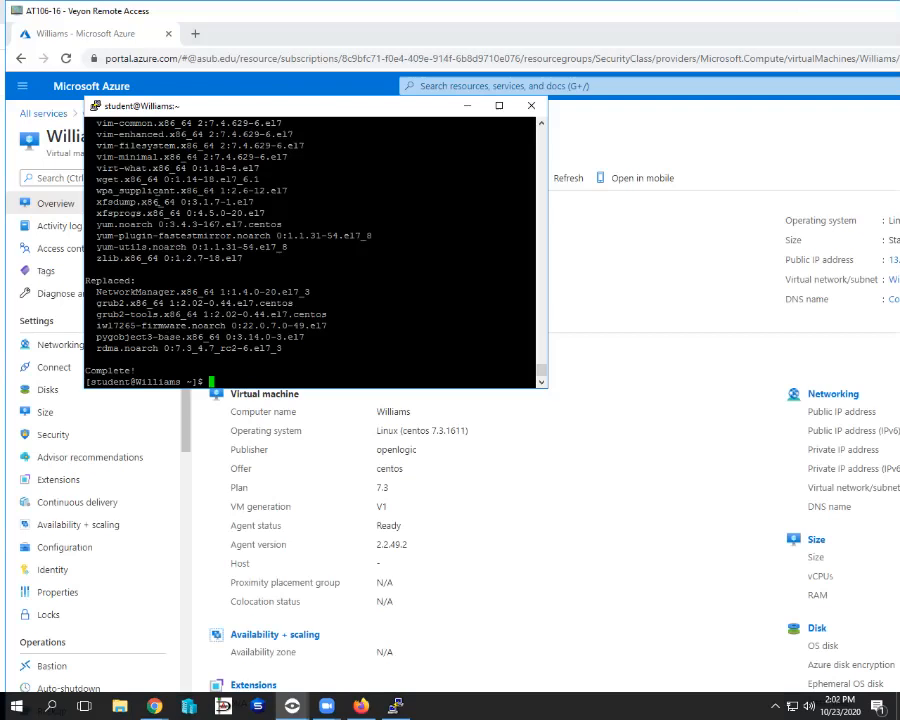
{"action": "type", "text": "sudo reboot"}
{"action": "key", "text": "Return"}
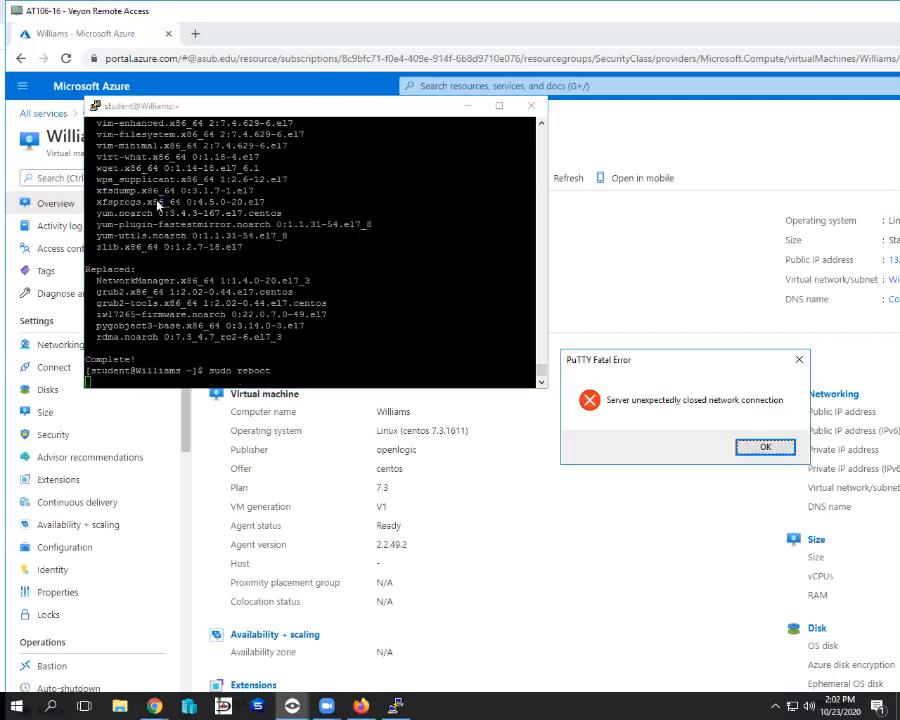
{"action": "key", "text": "Return"}
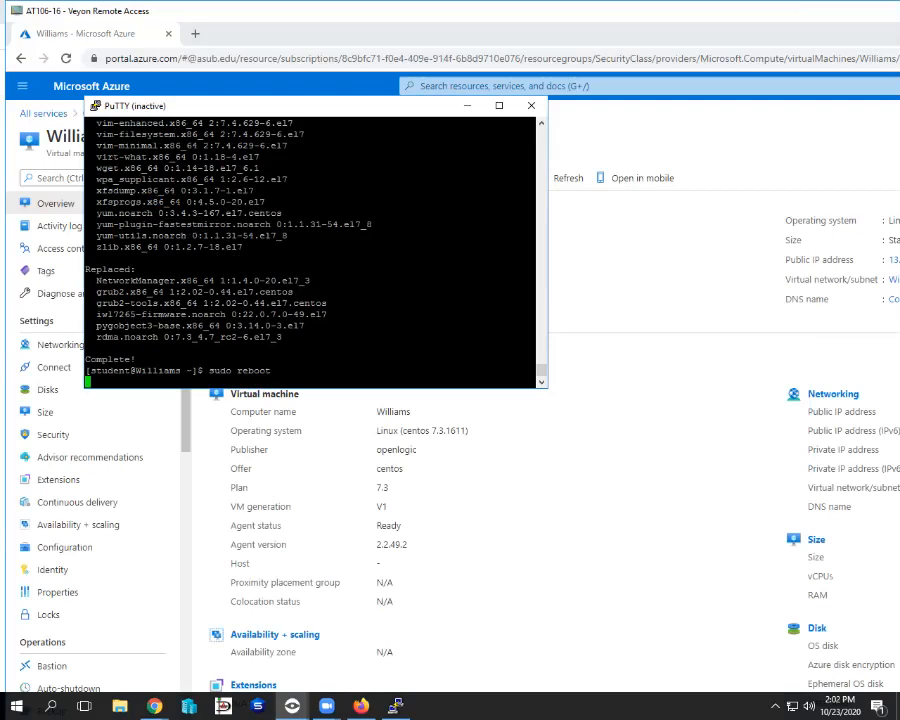
Switch between Veyon remote views to check another student's disconnected PuTTY session.
{"action": "left_click_drag", "start_coordinate": [450, 11], "coordinate": [0, 53]}
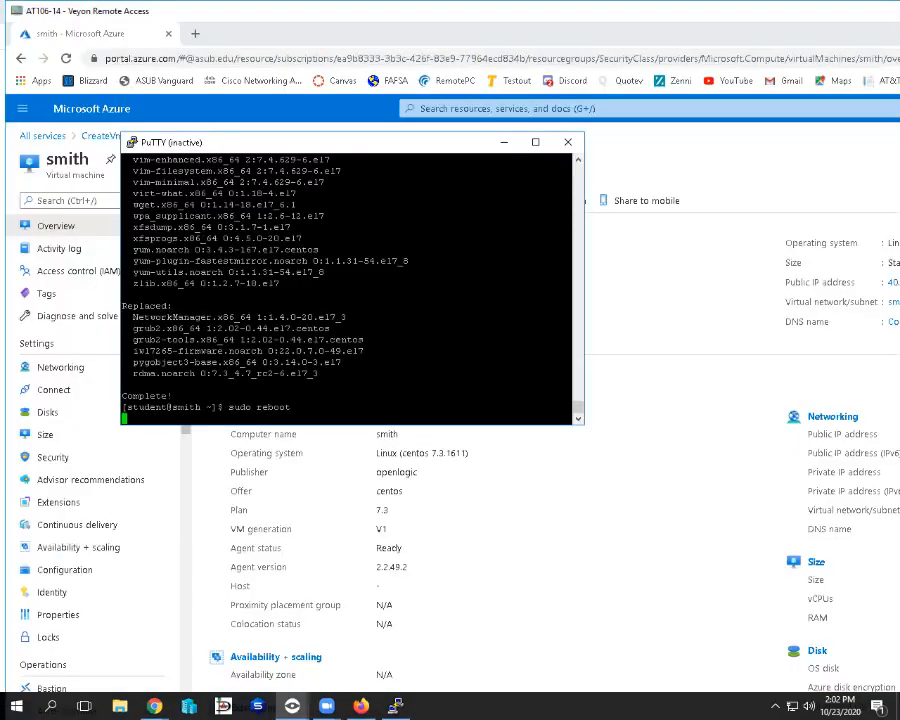
{"action": "left_click_drag", "start_coordinate": [300, 11], "coordinate": [461, 25]}
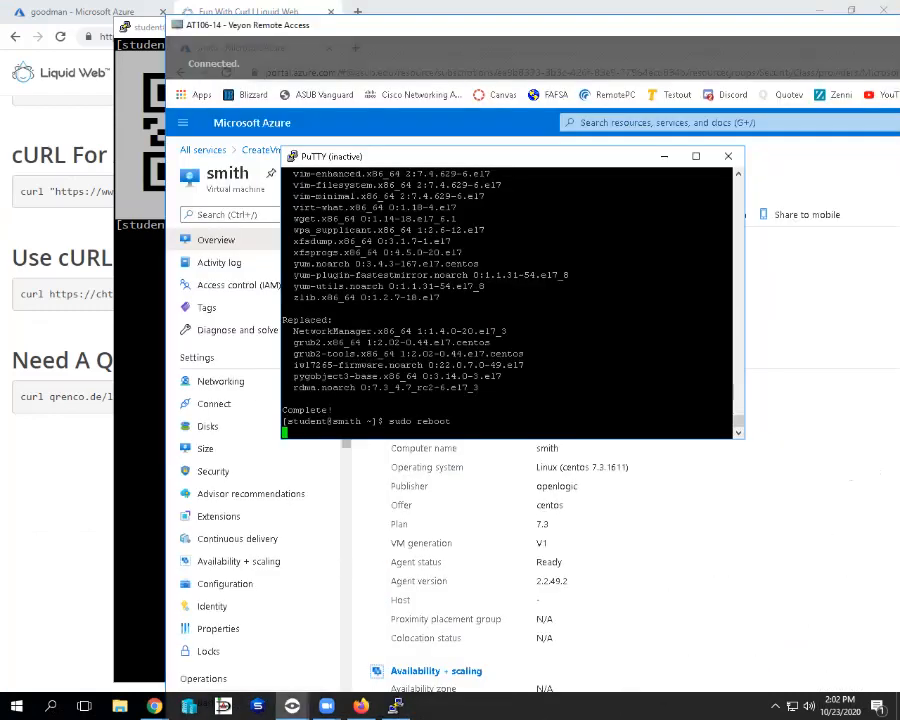
{"action": "key", "text": "alt+F4"}
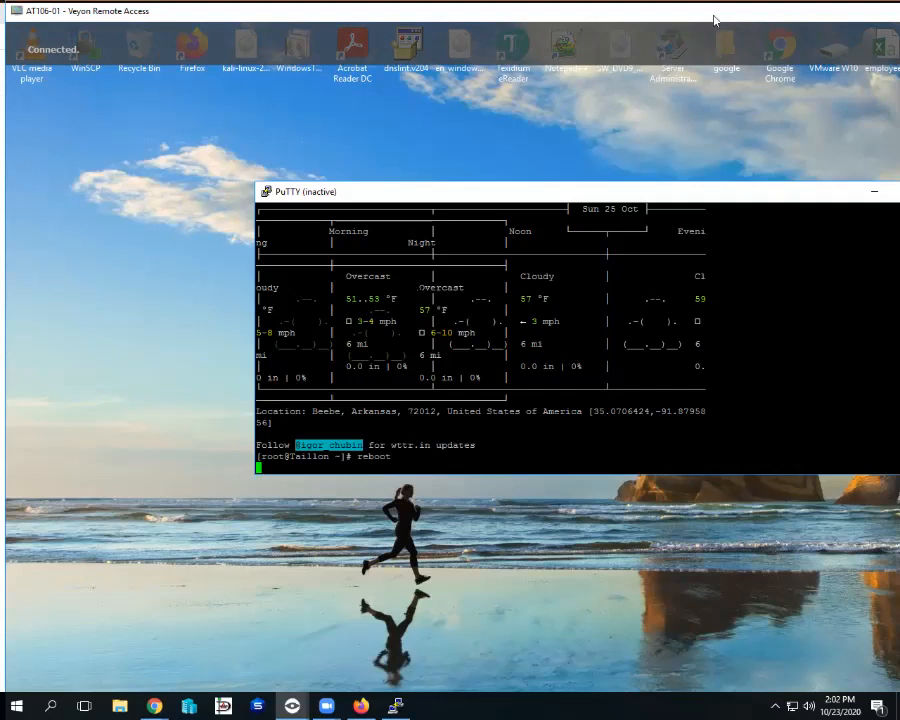
{"action": "left_click_drag", "start_coordinate": [714, 16], "coordinate": [518, 16]}
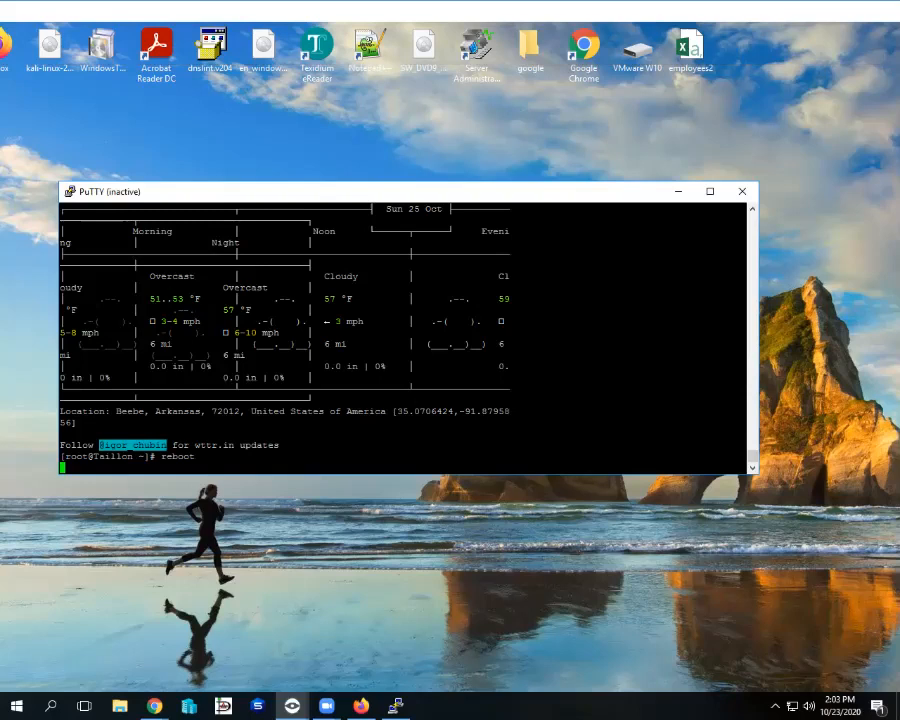
Restart the disconnected PuTTY session and log back in as student.
{"action": "right_click", "coordinate": [92, 193]}
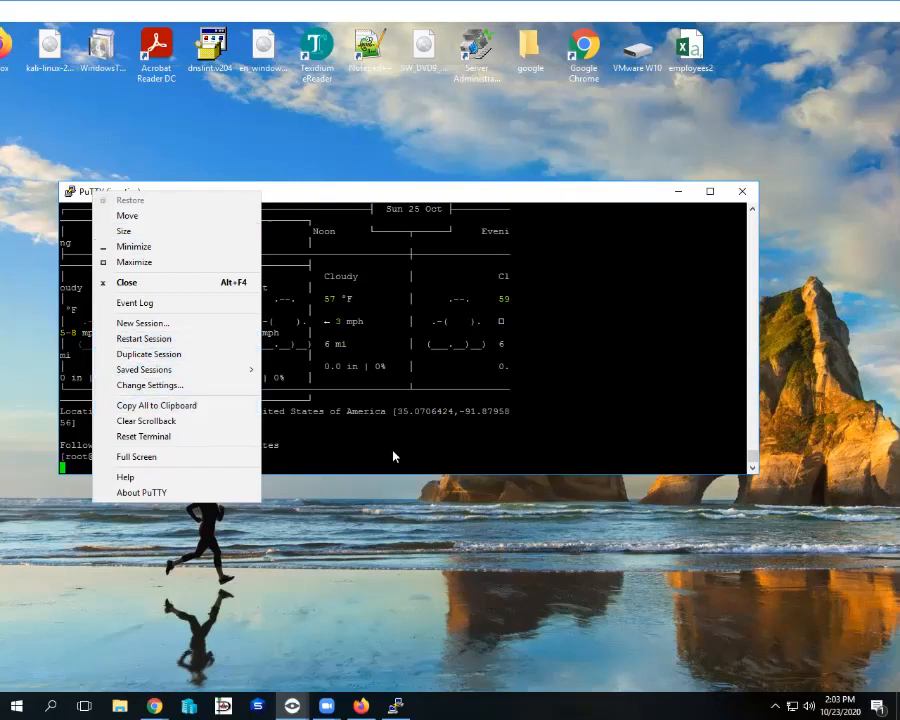
{"action": "left_click", "coordinate": [754, 461]}
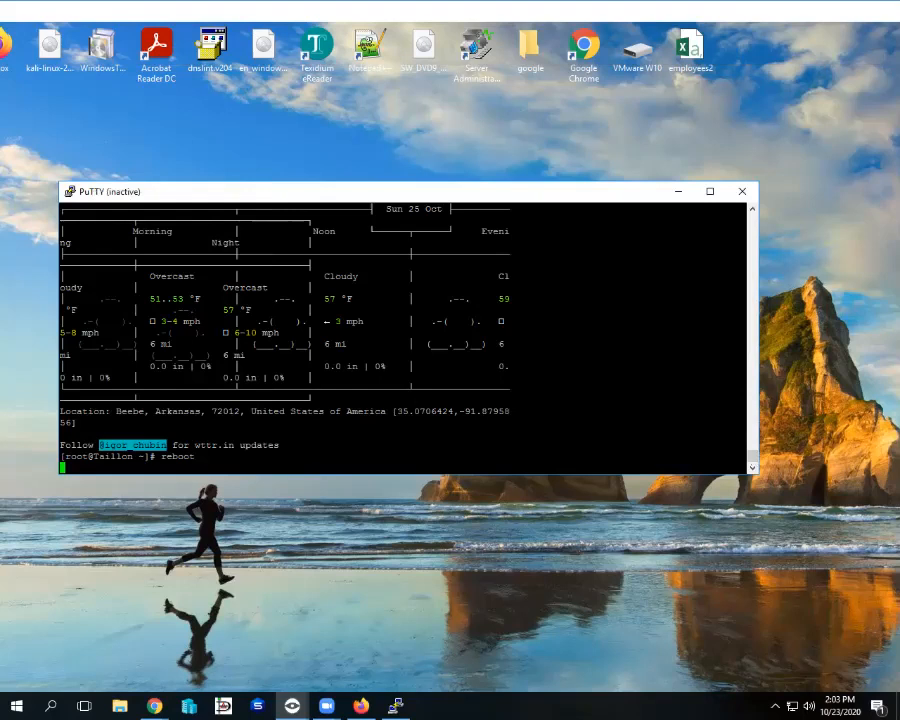
{"action": "right_click", "coordinate": [112, 196]}
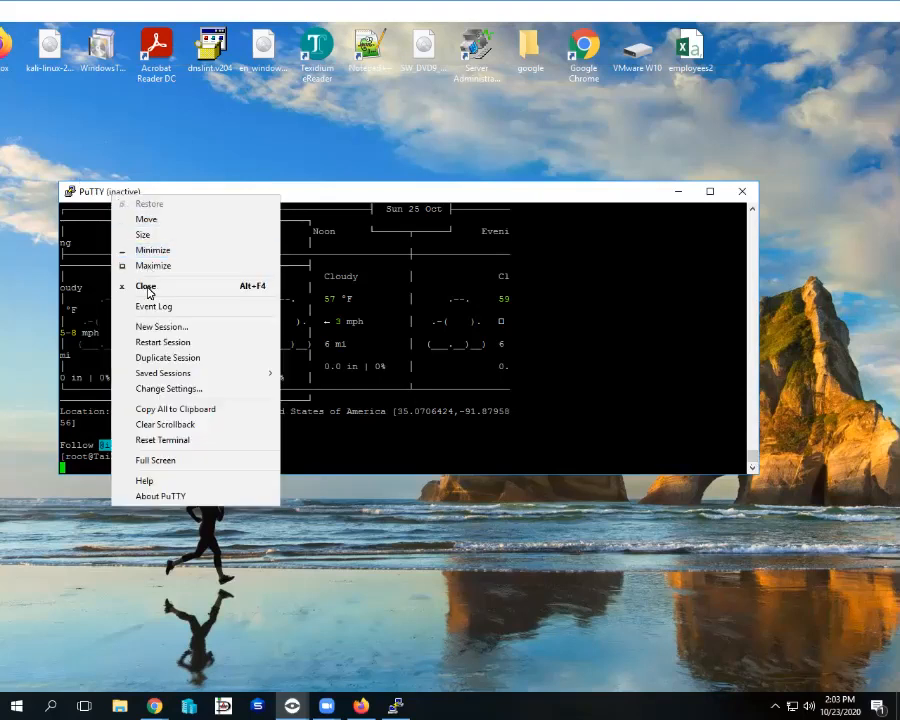
{"action": "left_click", "coordinate": [168, 342]}
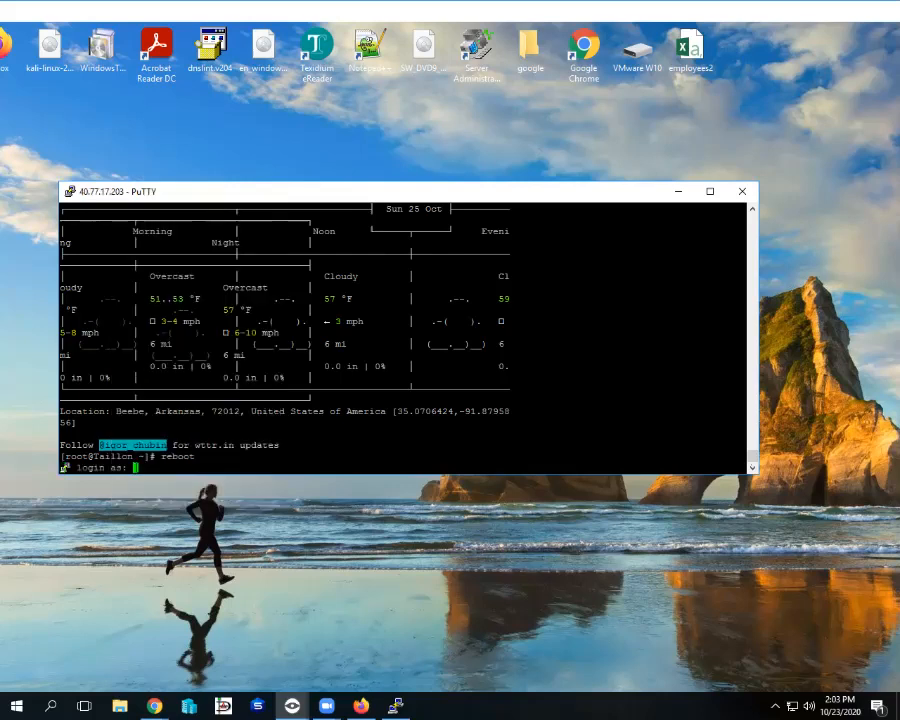
{"action": "type", "text": "student"}
{"action": "key", "text": "Return"}
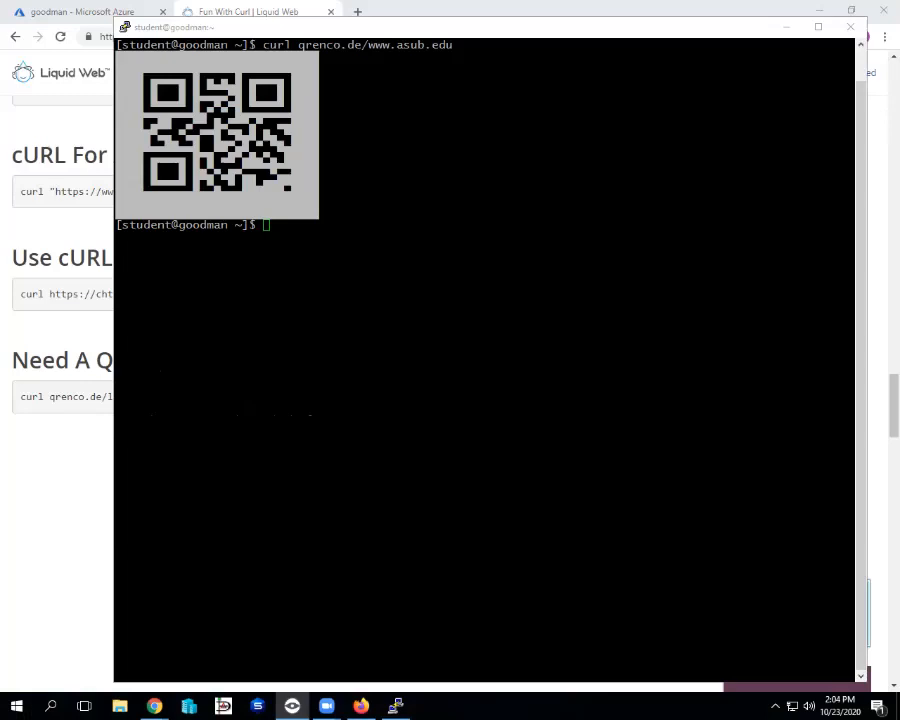
{"action": "left_click", "coordinate": [480, 300]}
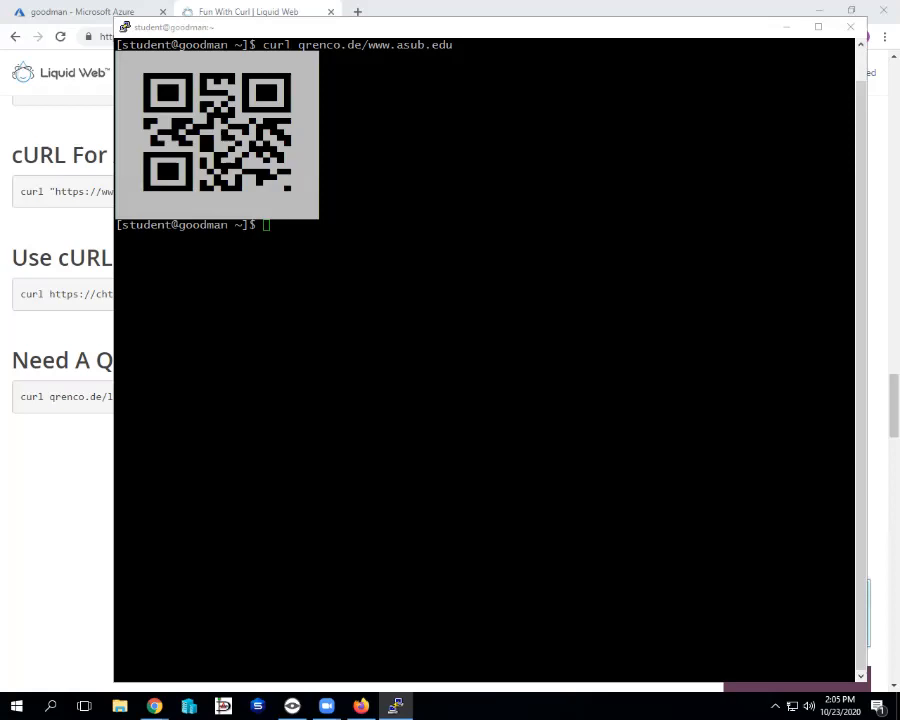
{"action": "left_click", "coordinate": [484, 360]}
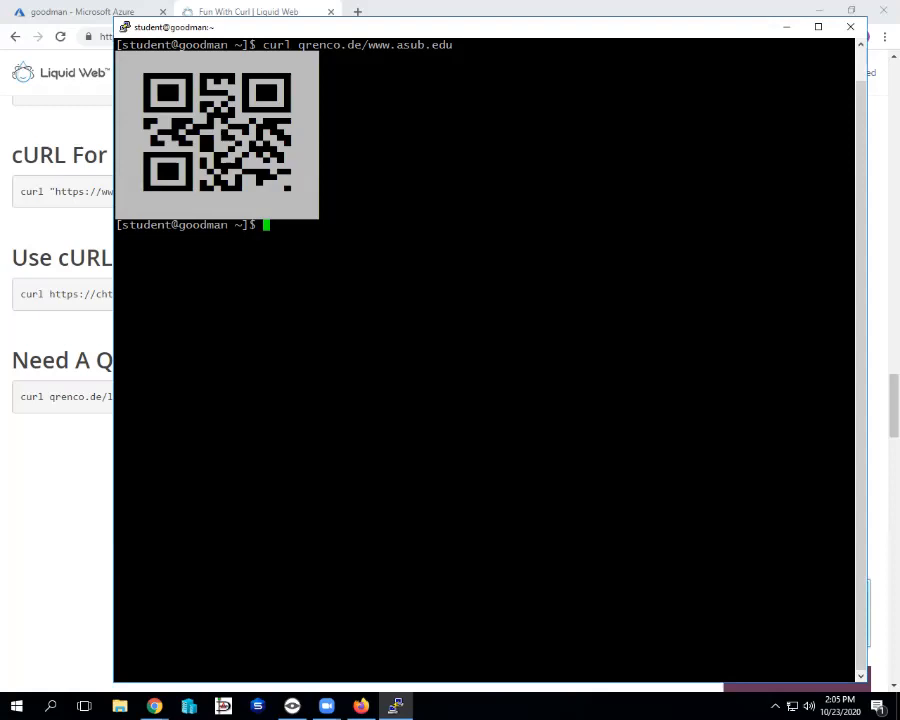
Run clear in the goodman terminal to remove the QR-code output.
{"action": "right_click", "coordinate": [298, 30]}
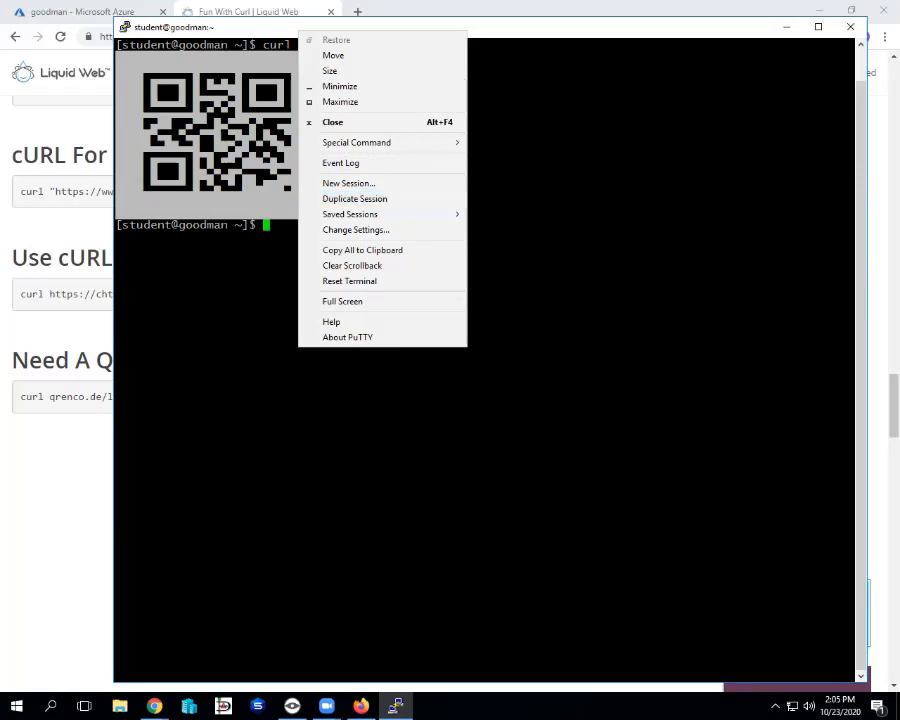
{"action": "key", "text": "Escape"}
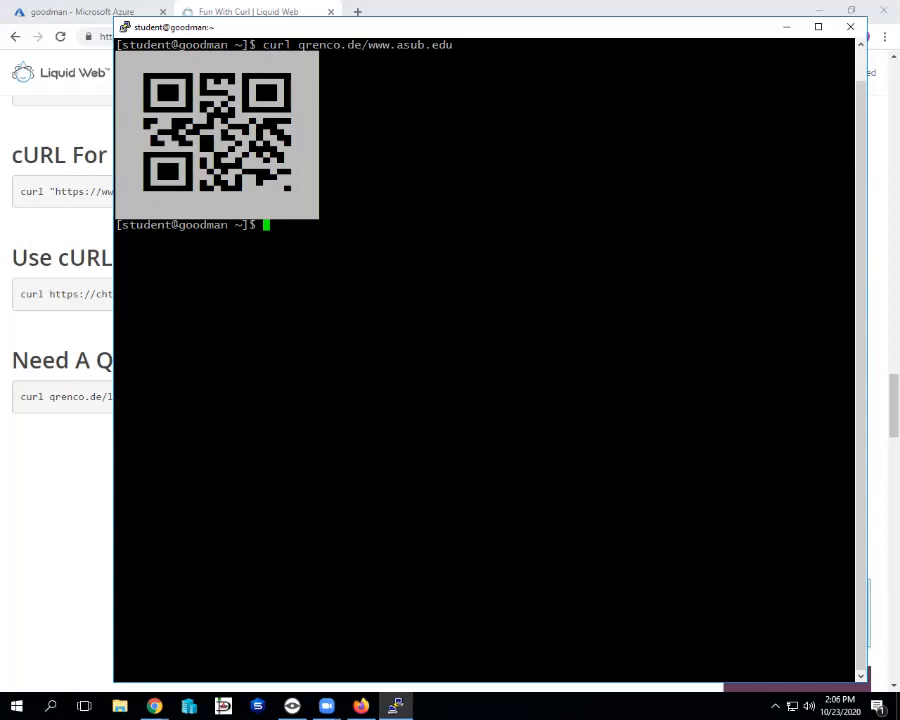
{"action": "type", "text": "clear"}
{"action": "key", "text": "Return"}
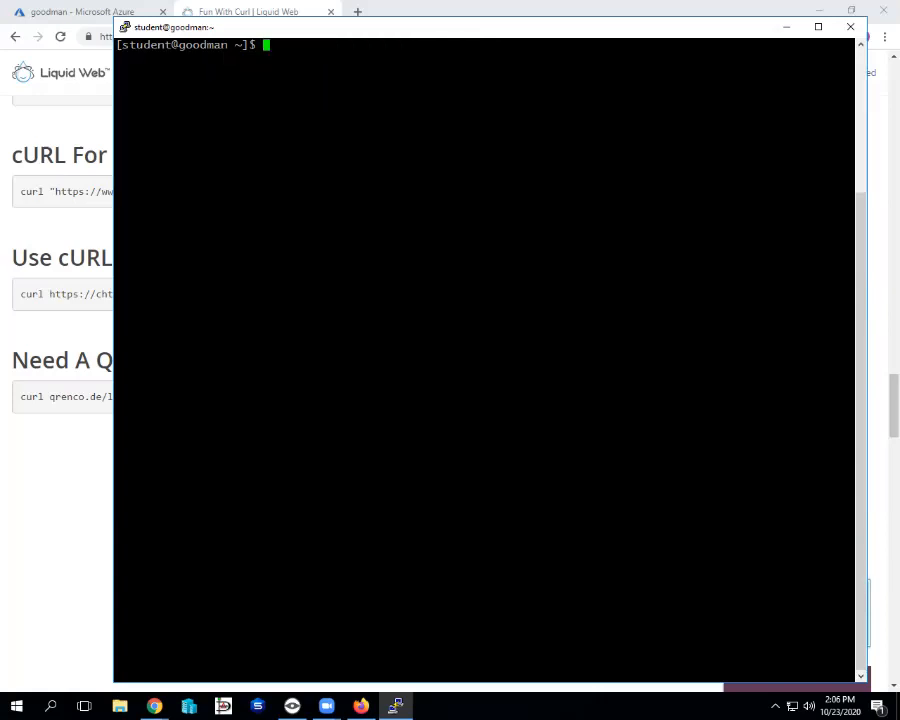
Skim the Fun With Curl article in Chrome, then minimize the browser back to the terminal.
{"action": "left_click_drag", "start_coordinate": [519, 30], "coordinate": [490, 34]}
{"action": "key", "text": "alt+Tab"}
{"action": "scroll", "coordinate": [450, 400], "scroll_direction": "down", "scroll_amount": 3}
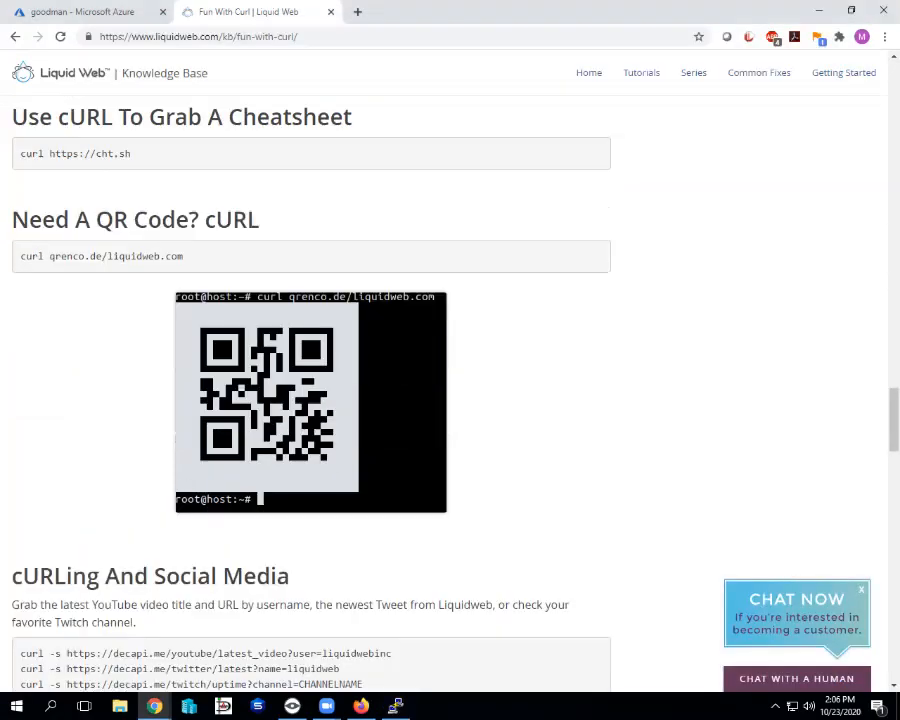
{"action": "scroll", "coordinate": [450, 400], "scroll_direction": "down", "scroll_amount": 10}
{"action": "scroll", "coordinate": [450, 400], "scroll_direction": "up", "scroll_amount": 3}
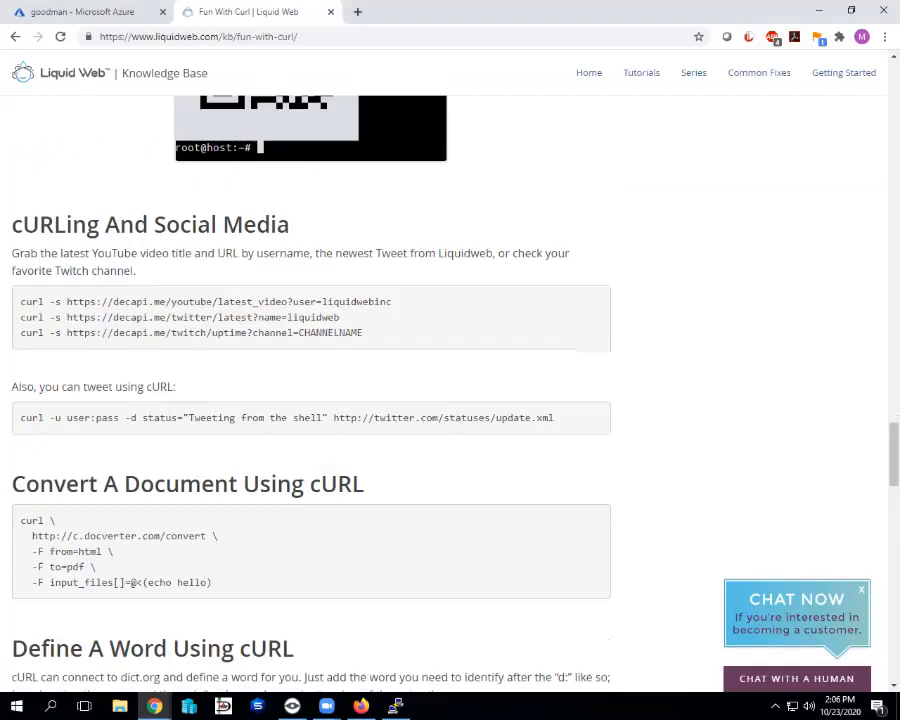
{"action": "scroll", "coordinate": [450, 400], "scroll_direction": "down", "scroll_amount": 3}
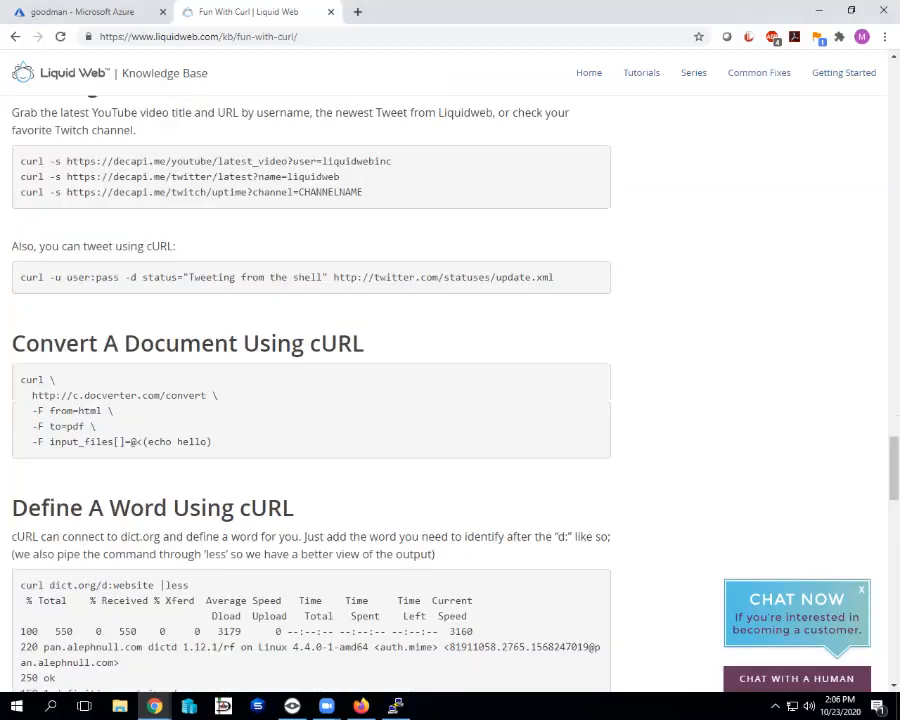
{"action": "scroll", "coordinate": [450, 400], "scroll_direction": "down", "scroll_amount": 15}
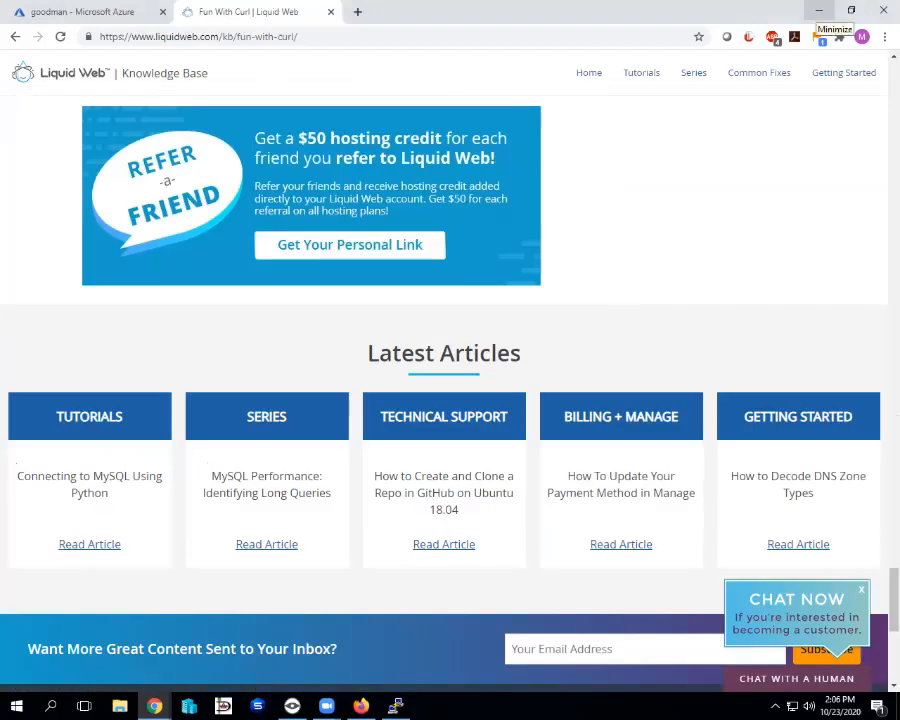
{"action": "left_click", "coordinate": [819, 11]}
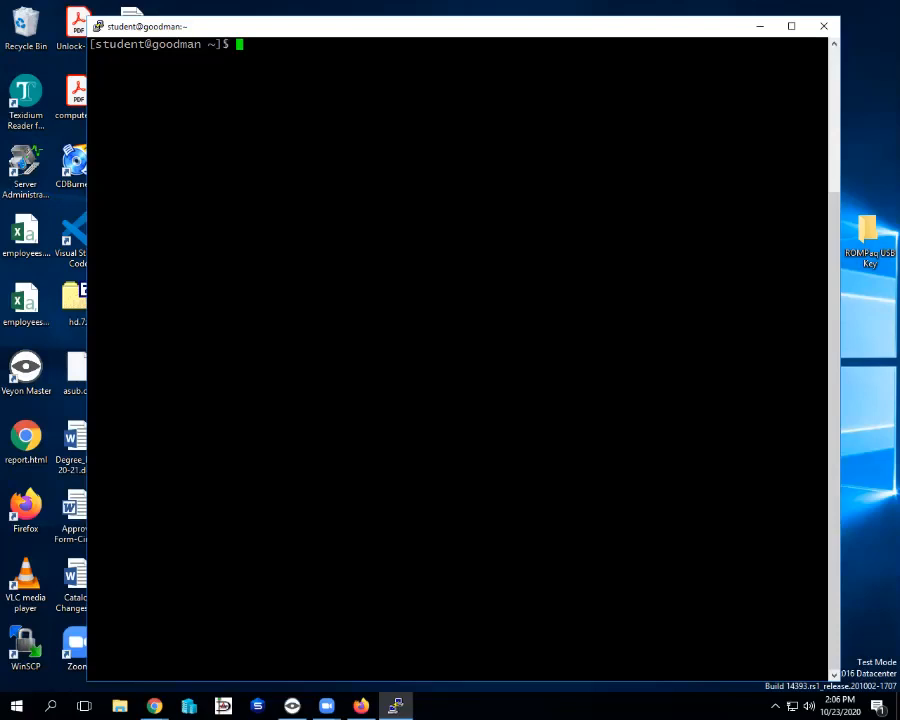
Exit the old terminal session and launch a new PuTTY from Windows search.
{"action": "type", "text": "ex"}
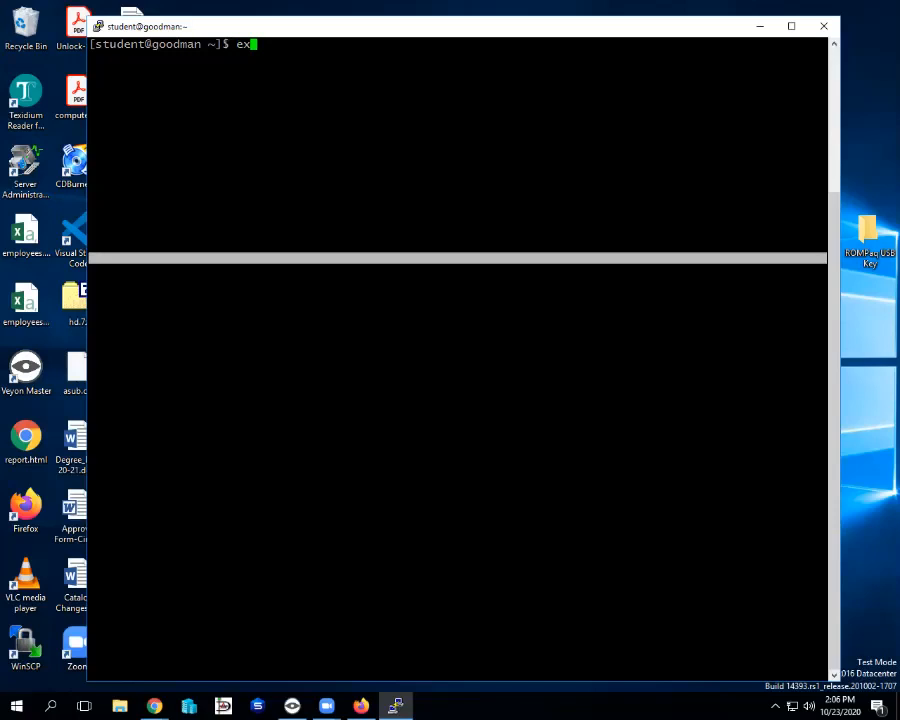
{"action": "type", "text": "it"}
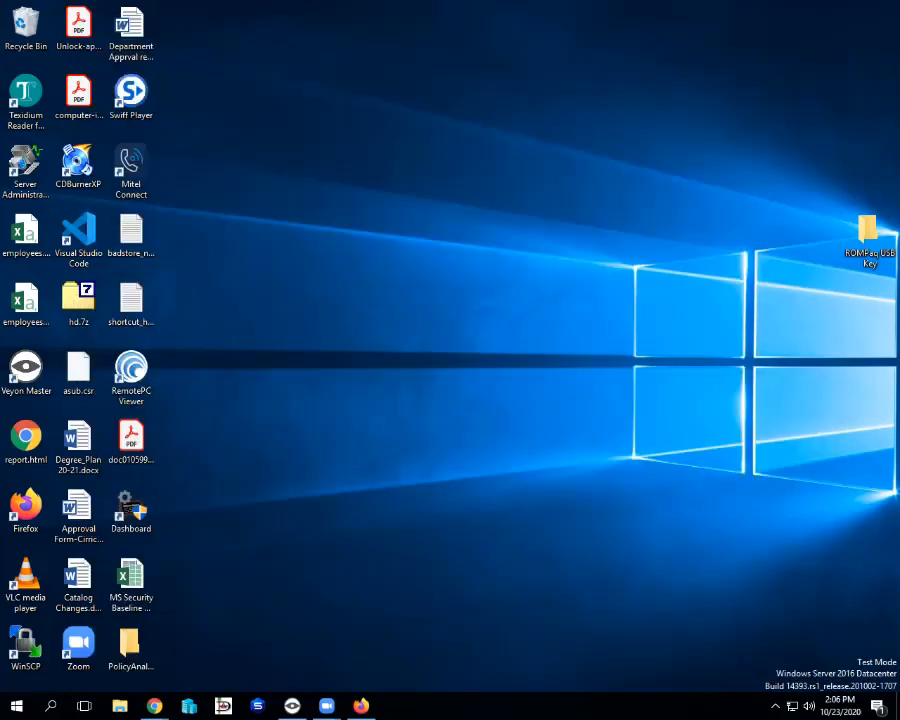
{"action": "left_click", "coordinate": [50, 706]}
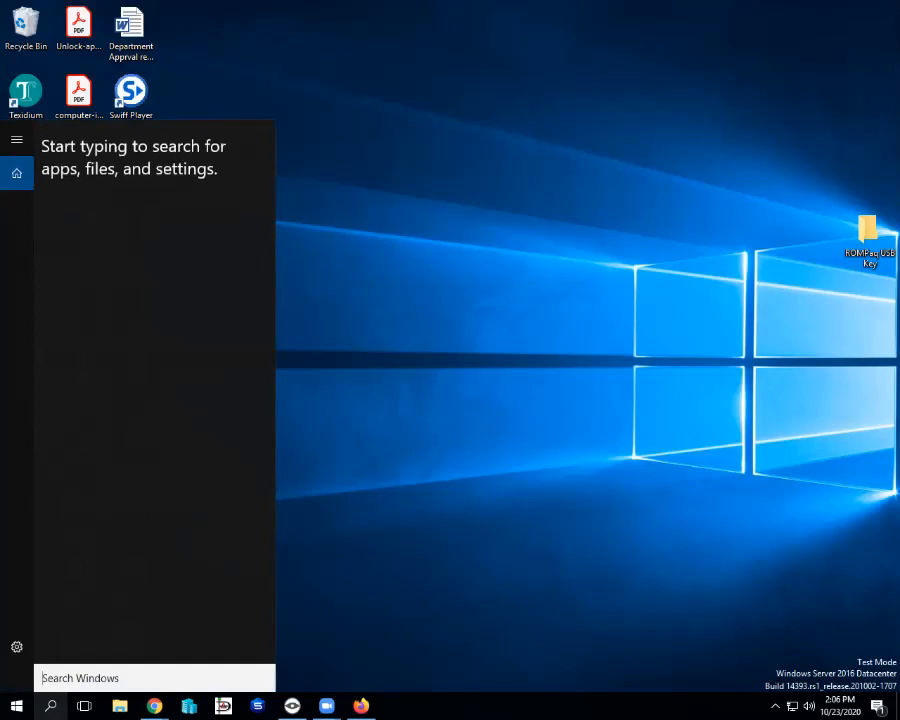
{"action": "type", "text": "putty"}
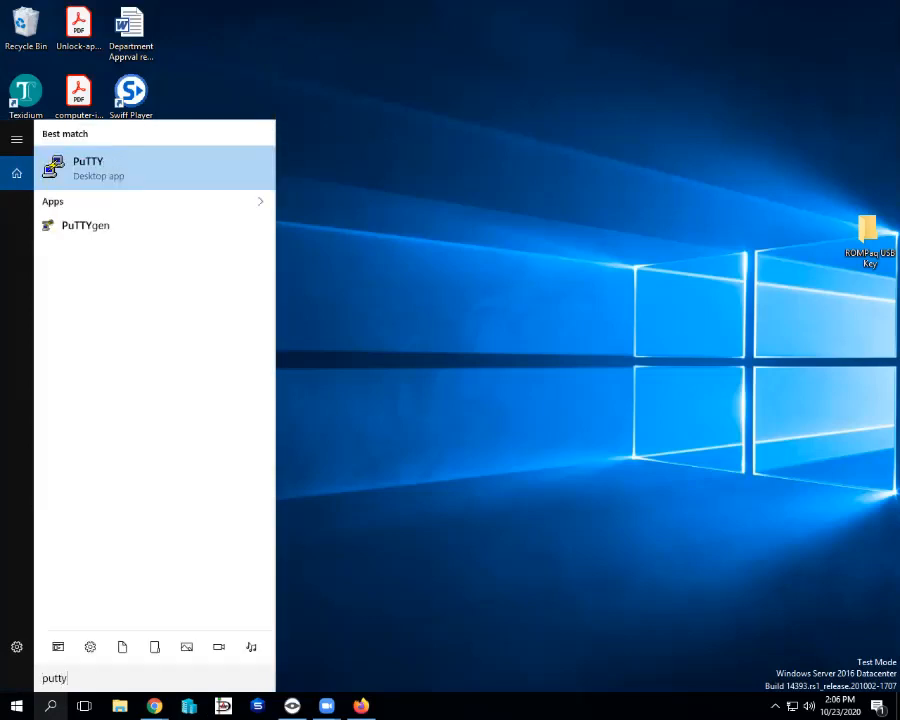
{"action": "key", "text": "Return"}
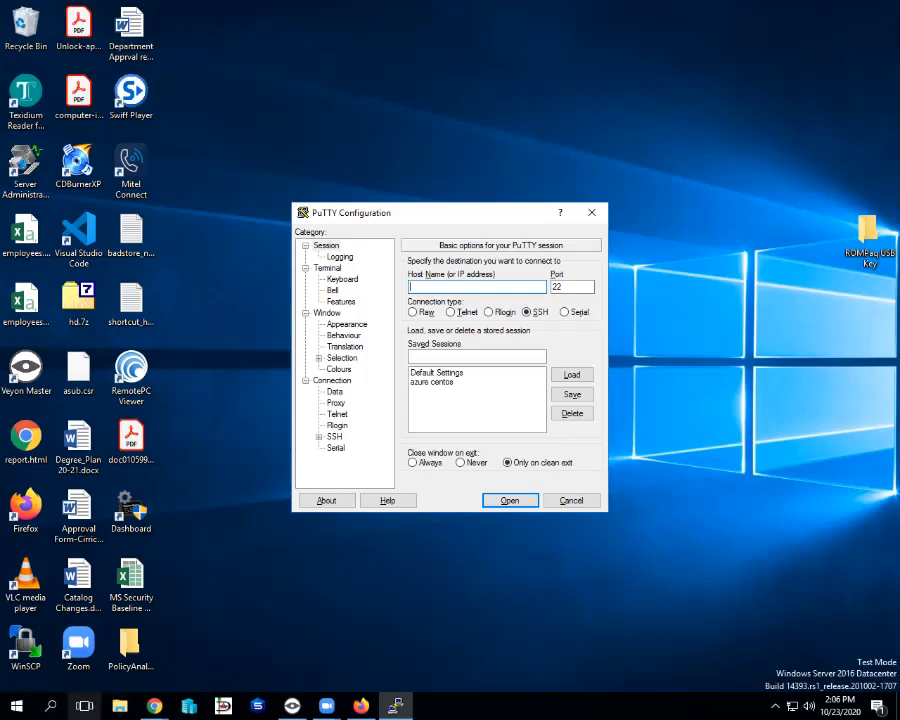
Bring up the Azure VM overview in Chrome and enter host 52.176.2.195 in PuTTY.
{"action": "left_click", "coordinate": [155, 706]}
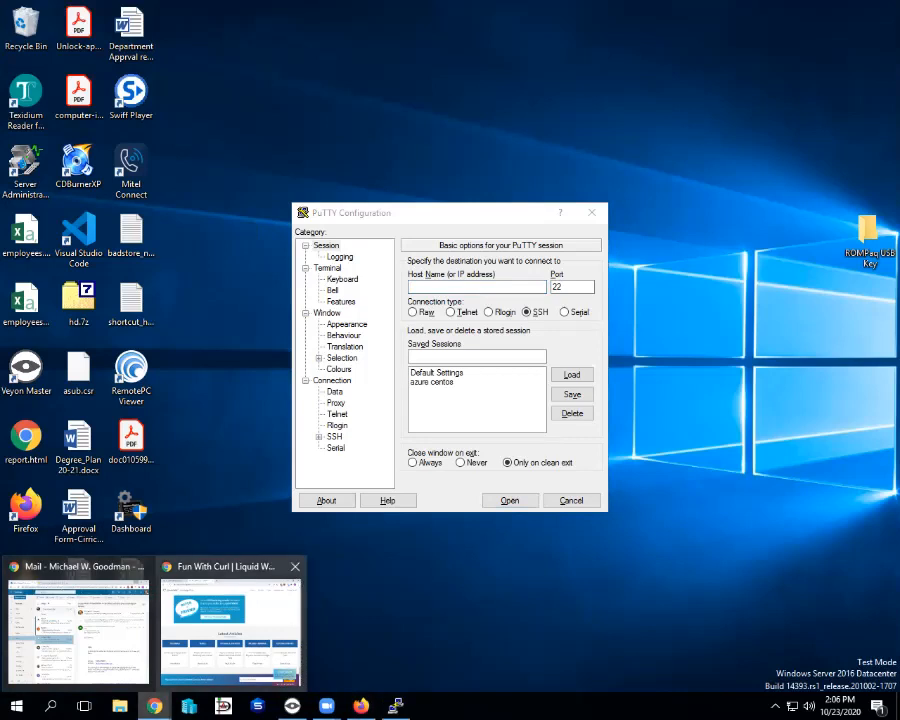
{"action": "left_click", "coordinate": [230, 625]}
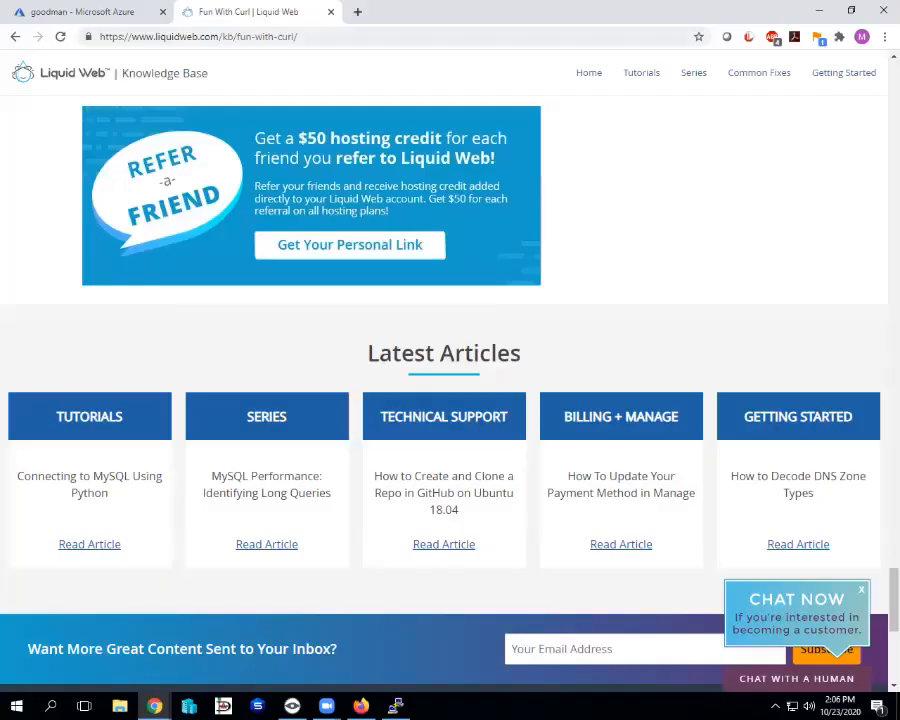
{"action": "left_click", "coordinate": [84, 12]}
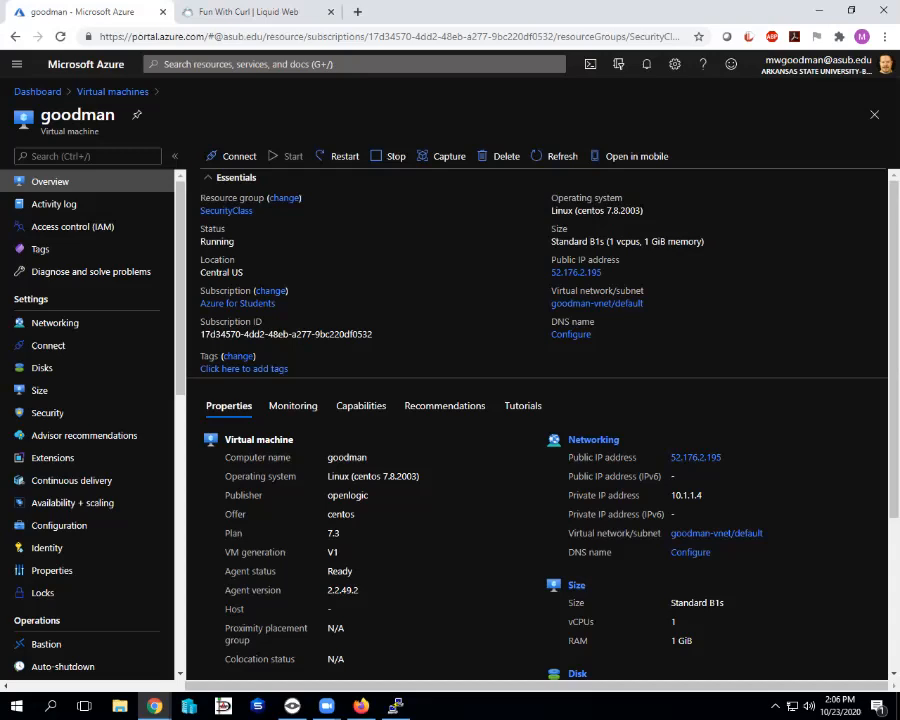
{"action": "left_click", "coordinate": [396, 706]}
{"action": "left_click_drag", "start_coordinate": [289, 208], "coordinate": [211, 158]}
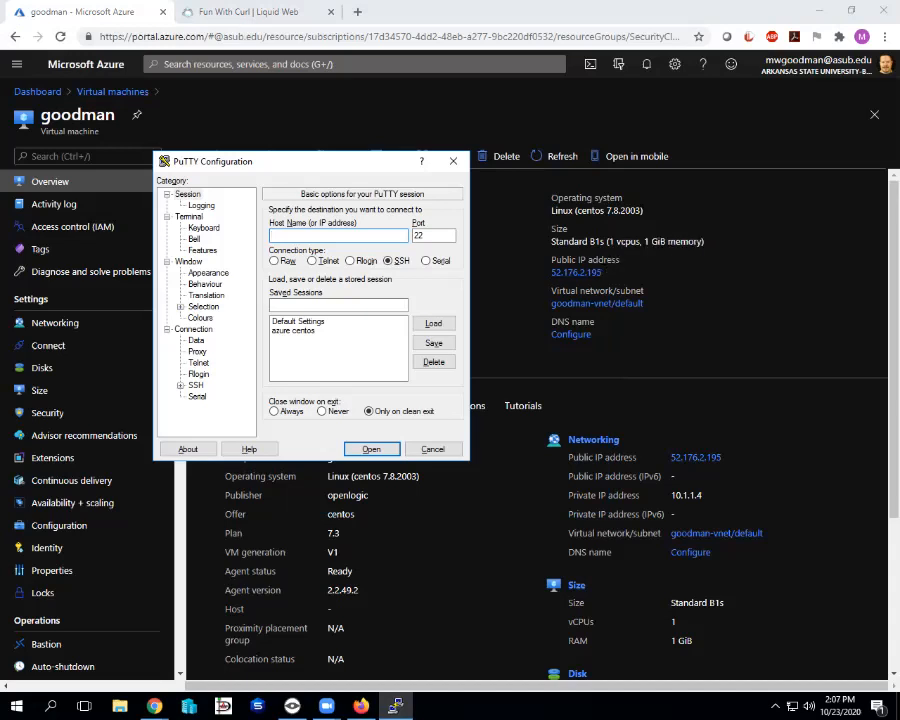
{"action": "type", "text": "52.176.2.195"}
Set id_rsa.ppk as the private key under Connection > SSH > Auth.
{"action": "left_click", "coordinate": [181, 385]}
{"action": "left_click", "coordinate": [209, 373]}
{"action": "left_click", "coordinate": [486, 409]}
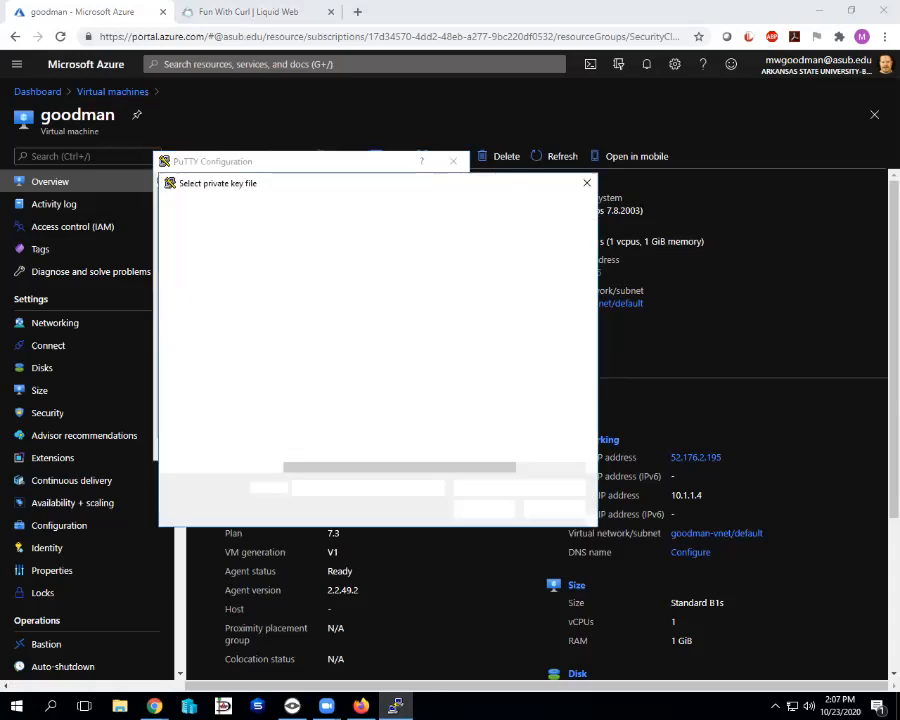
{"action": "scroll", "coordinate": [330, 400], "scroll_direction": "down", "scroll_amount": 3}
{"action": "left_click", "coordinate": [316, 453]}
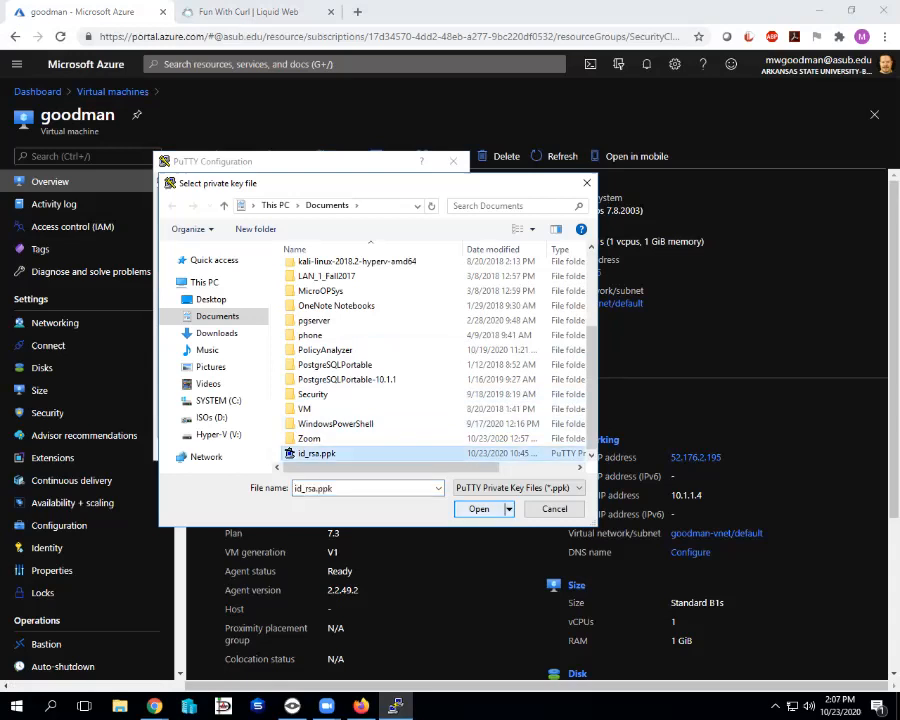
{"action": "left_click", "coordinate": [479, 509]}
{"action": "scroll", "coordinate": [247, 325], "scroll_direction": "up", "scroll_amount": 2}
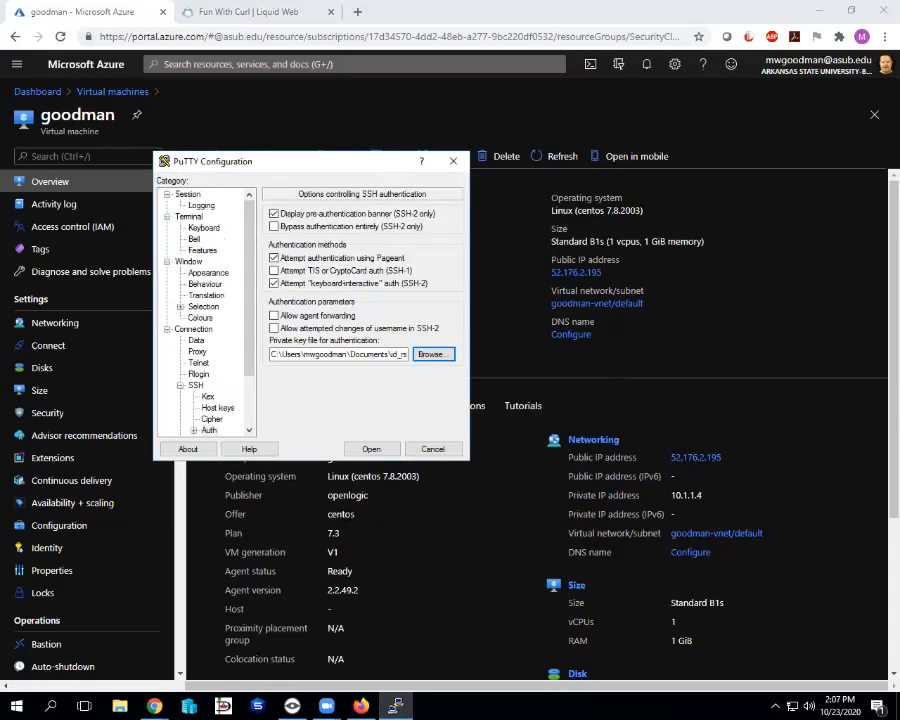
Give the session a saved-session name and open the SSH connection to 52.176.2.195.
{"action": "left_click", "coordinate": [188, 194]}
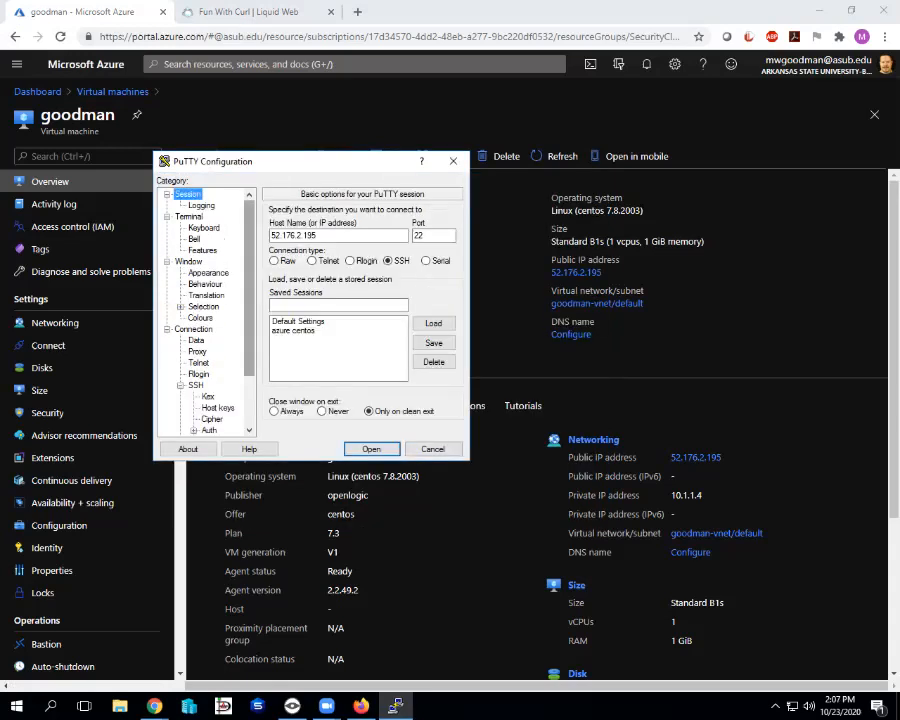
{"action": "left_click", "coordinate": [338, 305]}
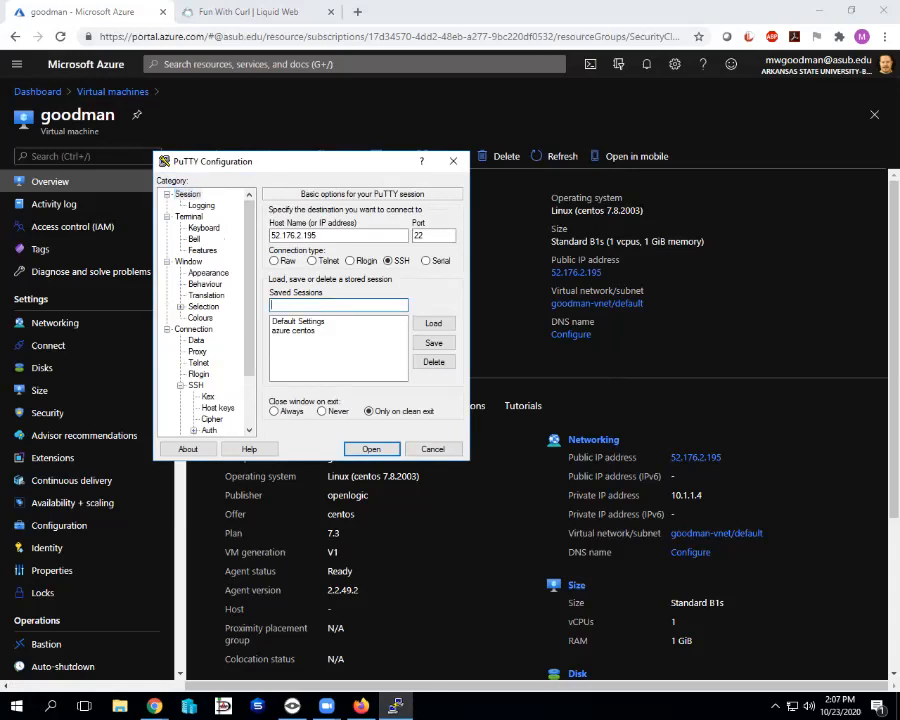
{"action": "type", "text": "scme "}
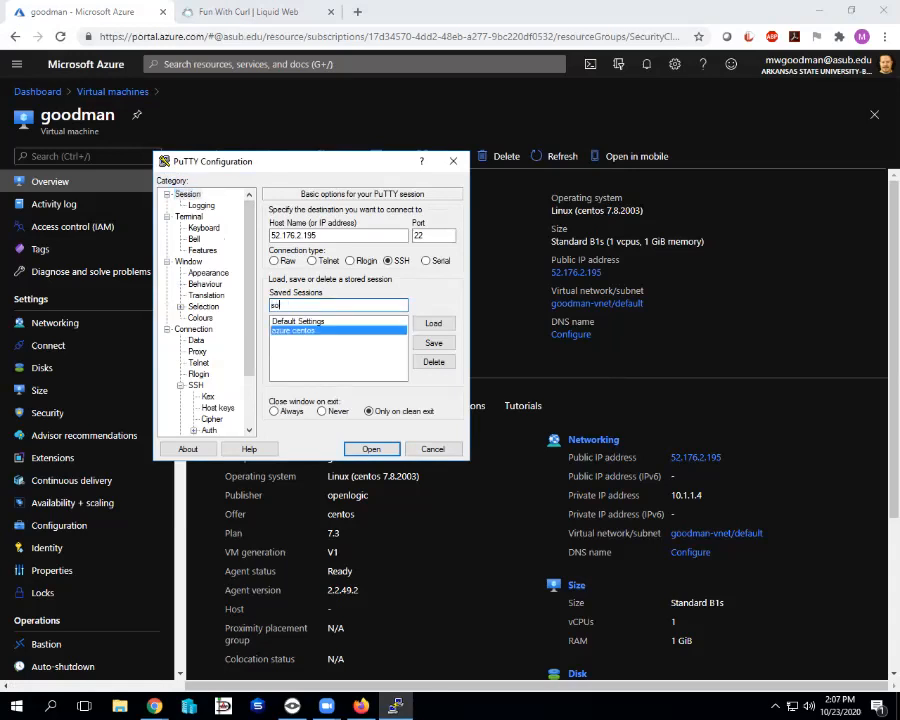
{"action": "type", "text": "name heare"}
{"action": "key", "text": "BackSpace"}
{"action": "key", "text": "BackSpace"}
{"action": "key", "text": "BackSpace"}
{"action": "type", "text": "re"}
{"action": "key", "text": "Return"}
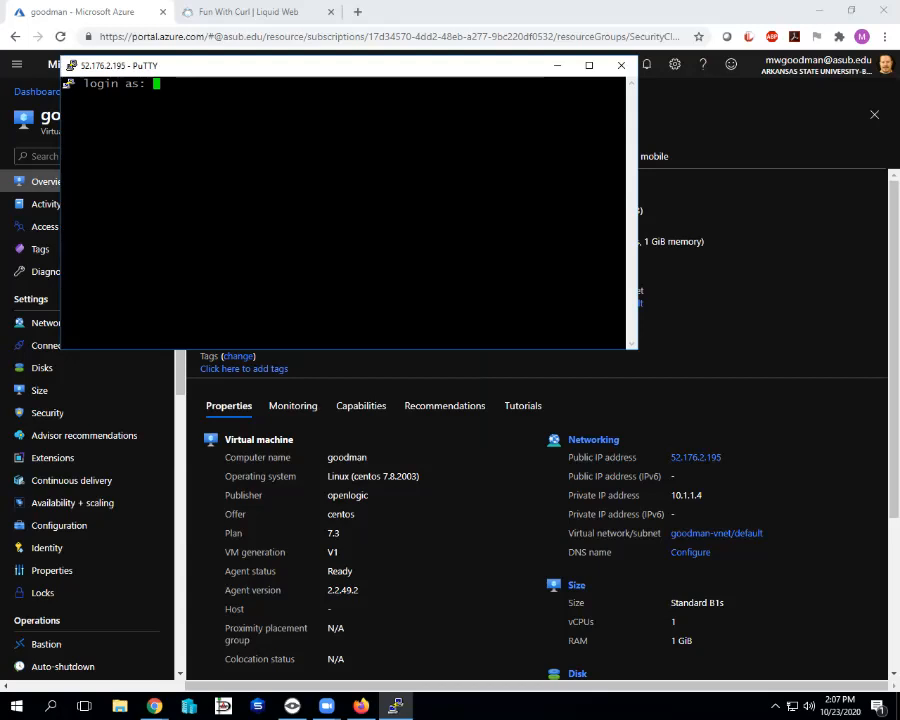
Log in as student with the key passphrase, then type exit at the shell prompt.
{"action": "type", "text": "student"}
{"action": "key", "text": "Return"}
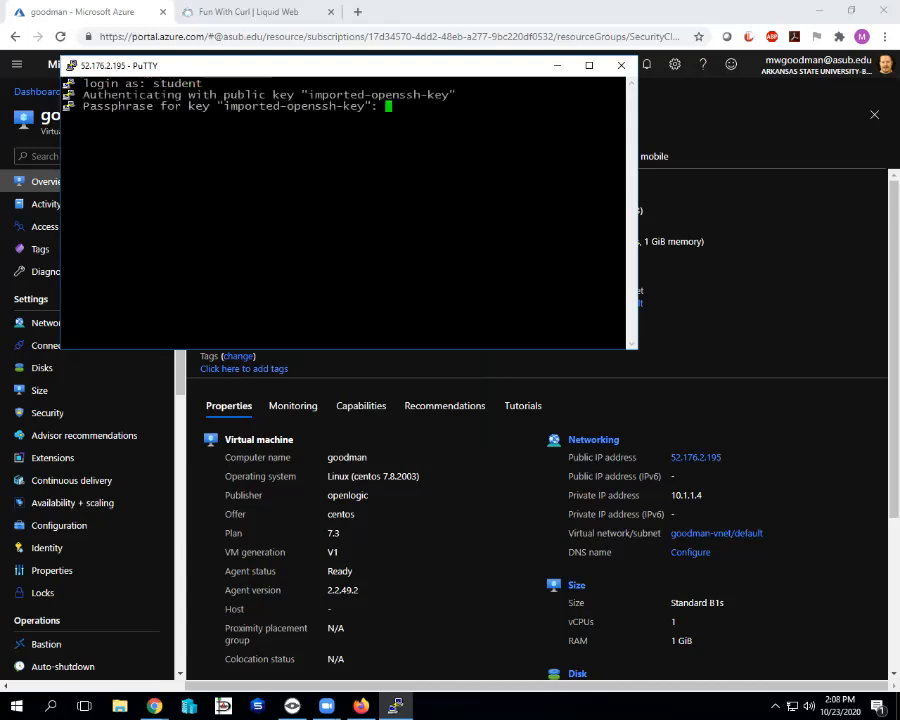
{"action": "key", "text": "Return"}
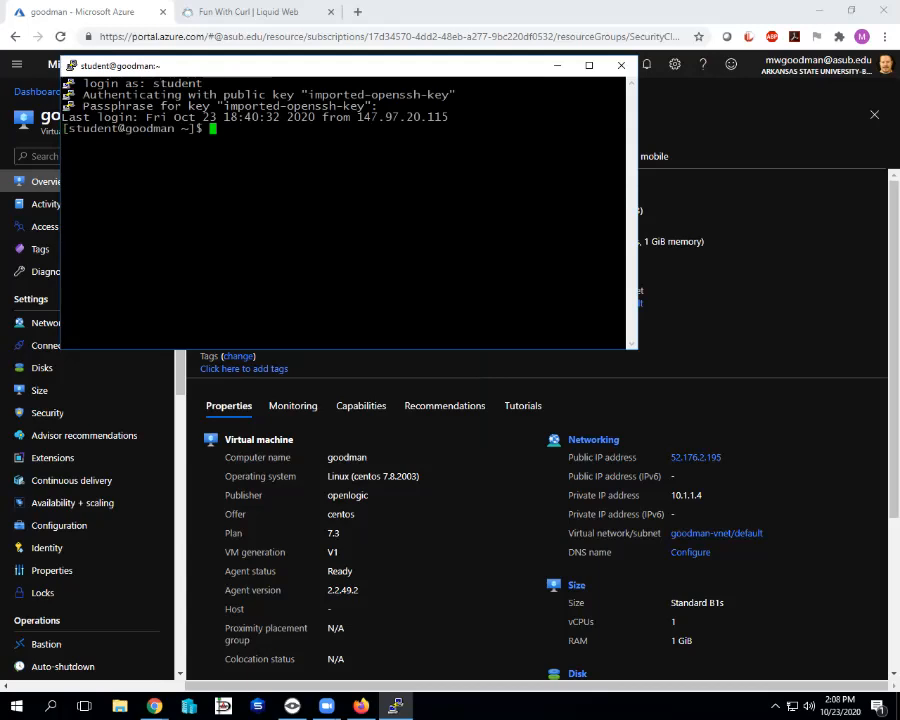
{"action": "left_click_drag", "start_coordinate": [364, 68], "coordinate": [492, 311]}
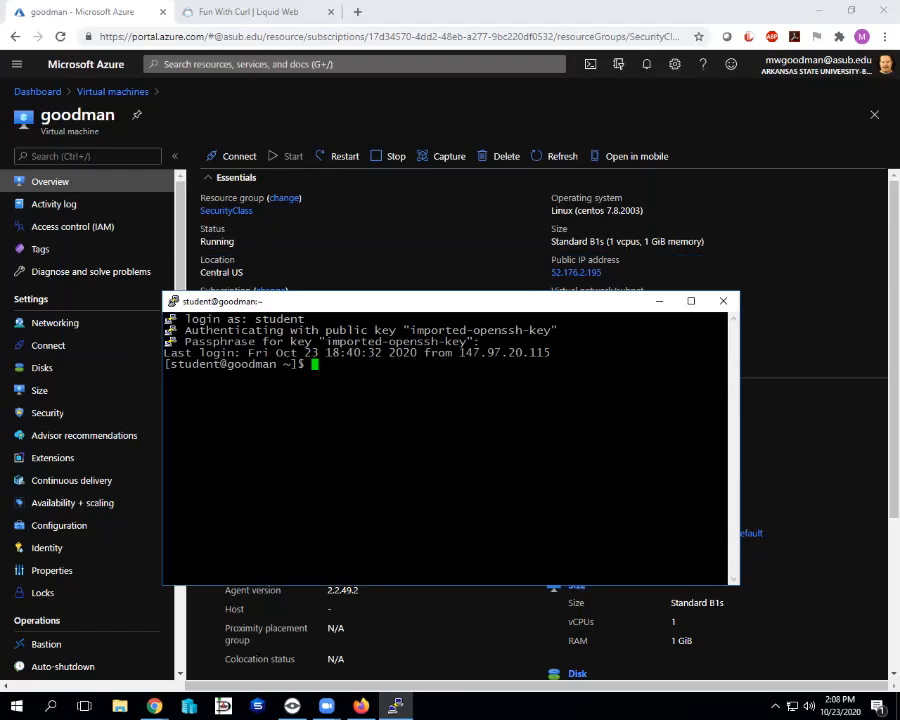
{"action": "type", "text": "exit"}
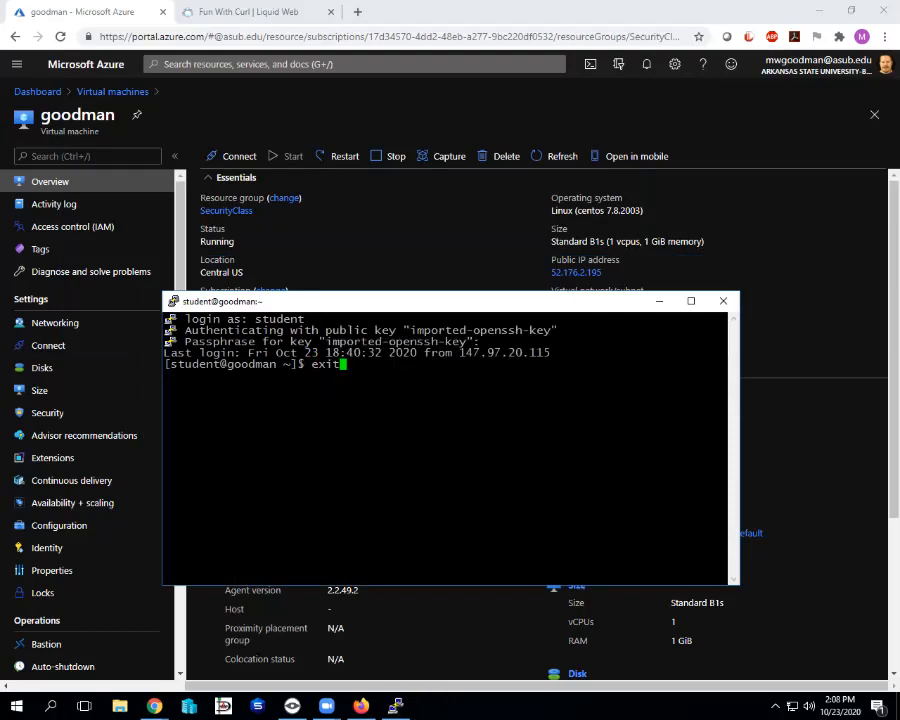
End the SSH session, relaunch PuTTY and load the saved 'azure centos' session for 52.176.2.195.
{"action": "key", "text": "Return"}
{"action": "key", "text": "super"}
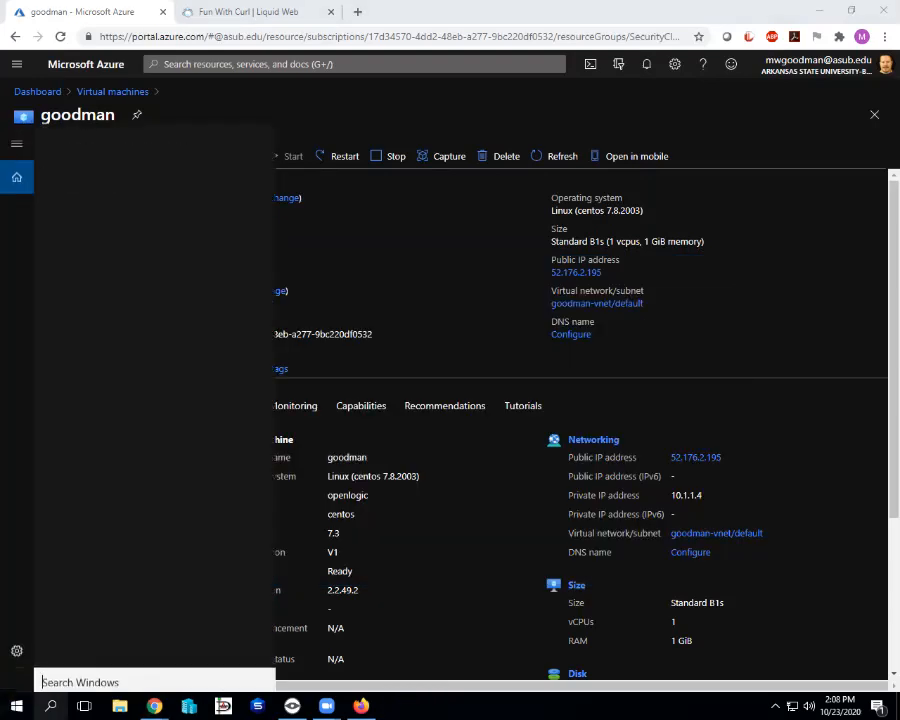
{"action": "type", "text": "putty"}
{"action": "key", "text": "Return"}
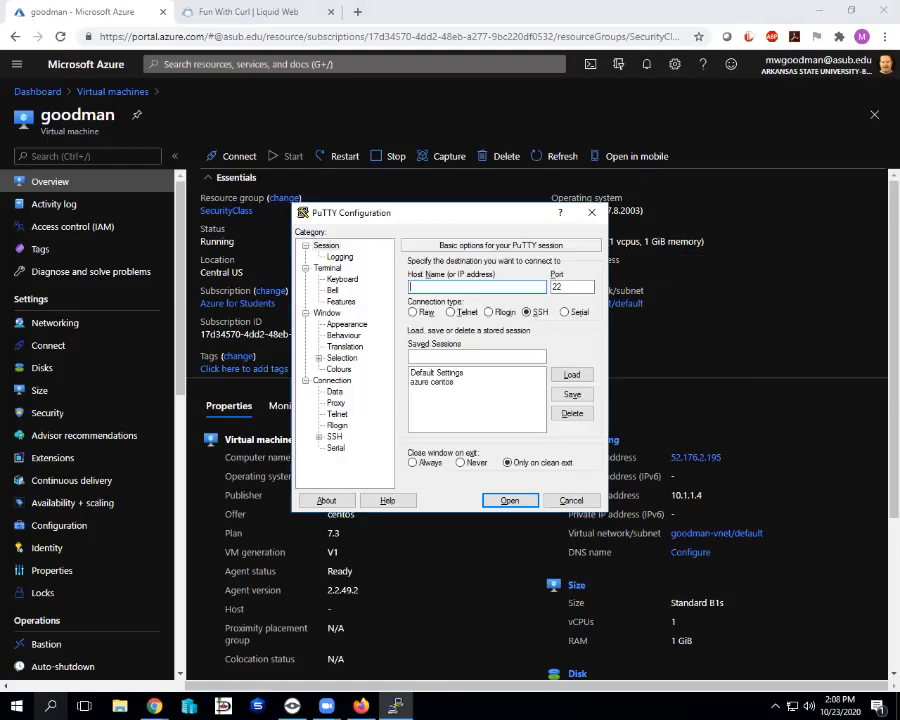
{"action": "left_click_drag", "start_coordinate": [380, 212], "coordinate": [239, 93]}
{"action": "left_click", "coordinate": [291, 264]}
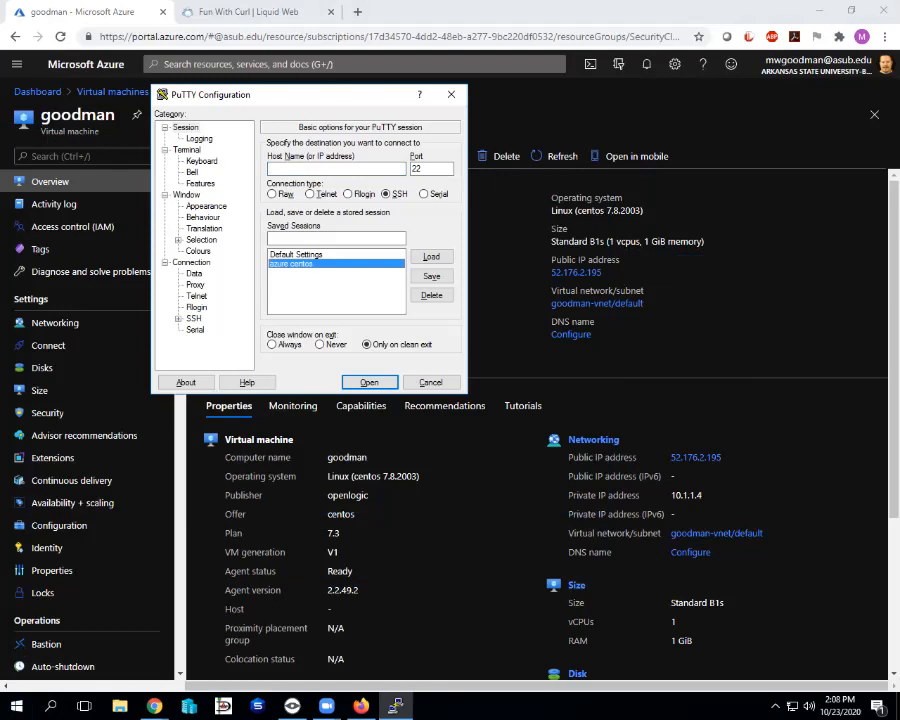
{"action": "left_click", "coordinate": [431, 256]}
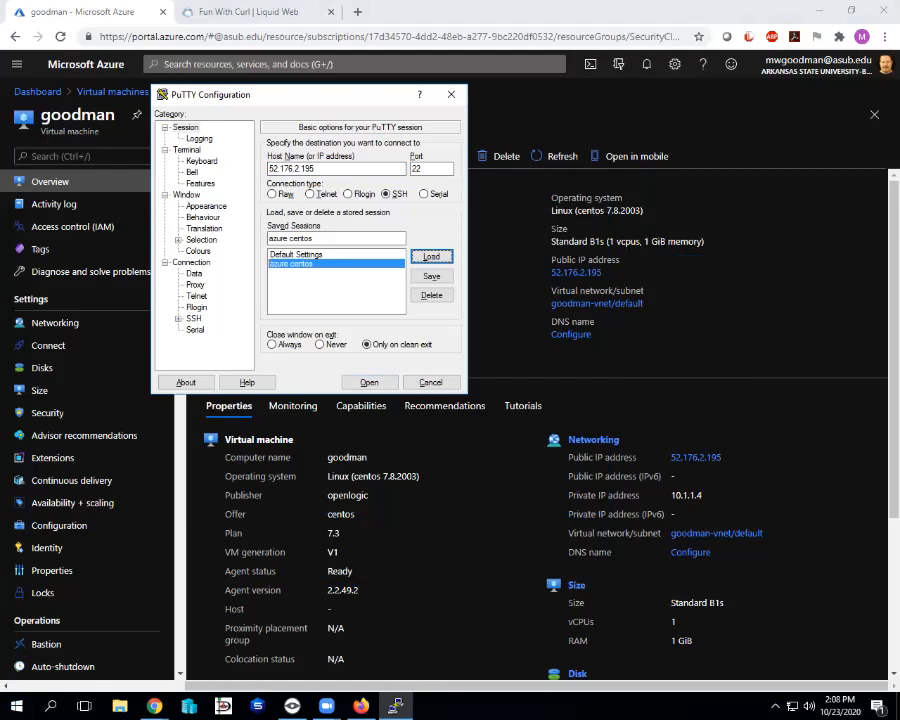
{"action": "left_click_drag", "start_coordinate": [316, 169], "coordinate": [304, 169]}
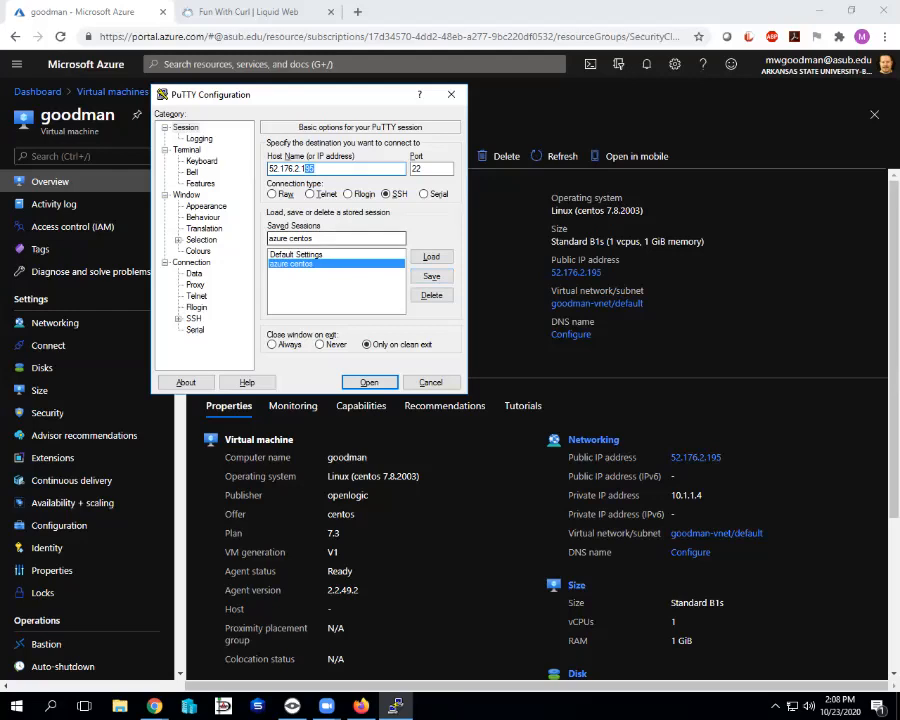
Open the azure centos connection and log in as student with the key passphrase.
{"action": "key", "text": "Return"}
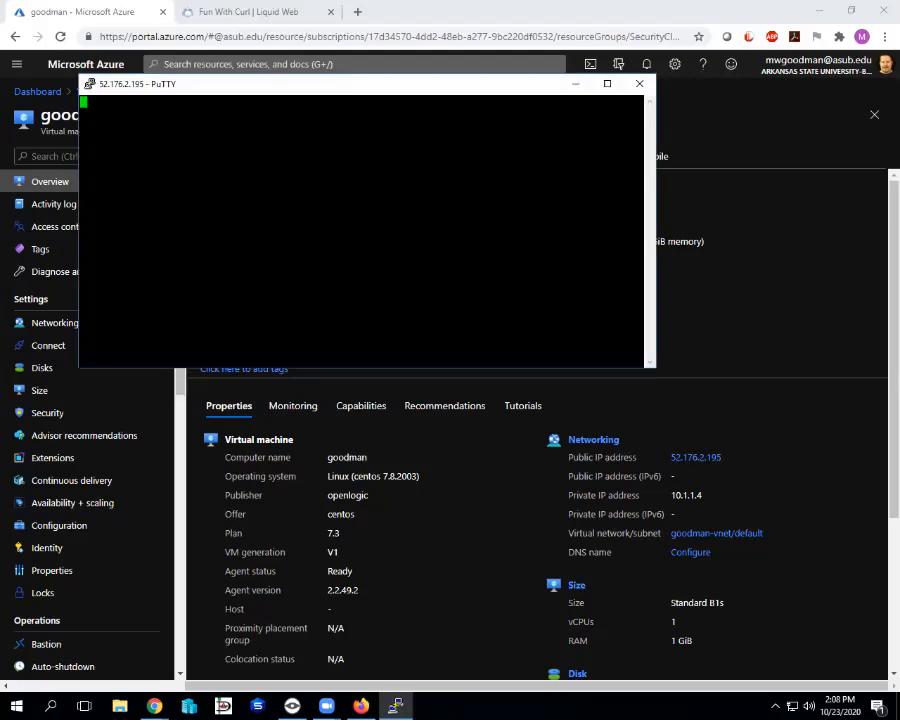
{"action": "type", "text": "student"}
{"action": "key", "text": "Return"}
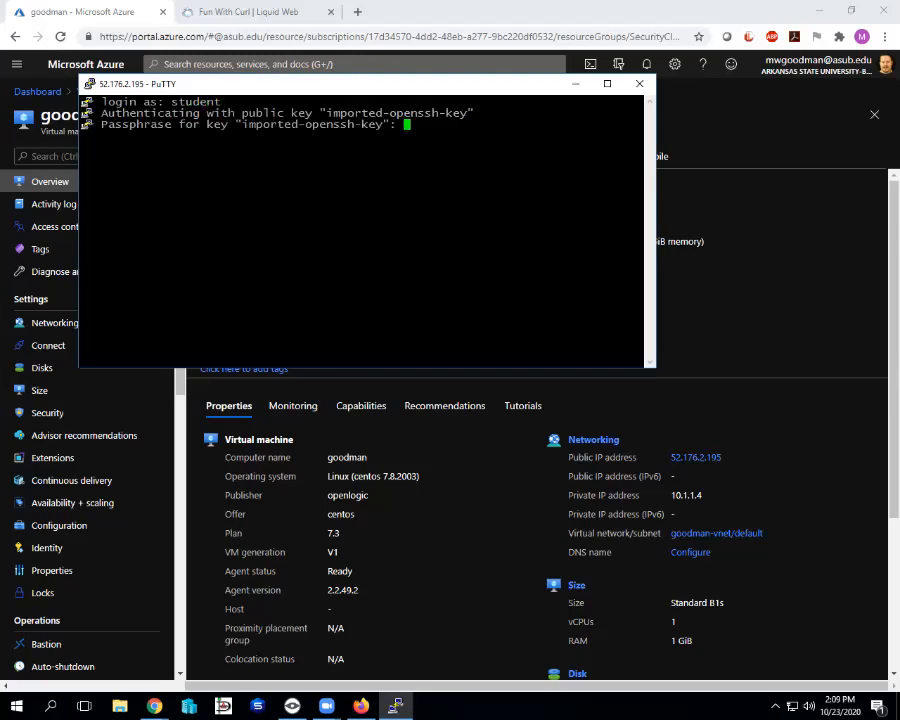
{"action": "key", "text": "Return"}
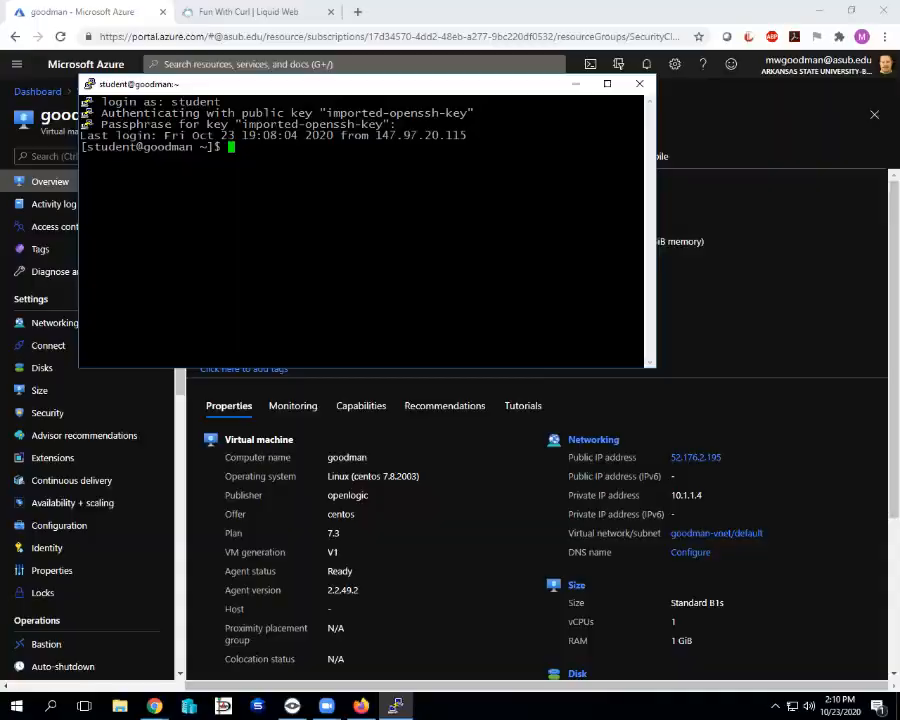
Close the curl tab and open the MWF 1 Security course's Weekly Plan: Week 10 page.
{"action": "left_click", "coordinate": [240, 11]}
{"action": "left_click", "coordinate": [357, 11]}
{"action": "left_click", "coordinate": [331, 11]}
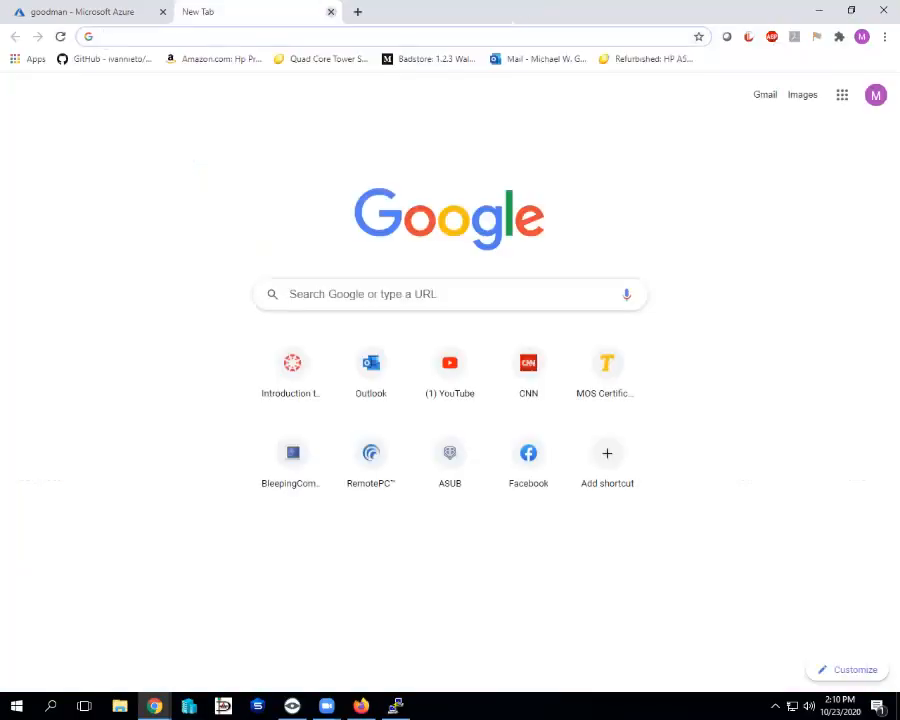
{"action": "left_click", "coordinate": [292, 372]}
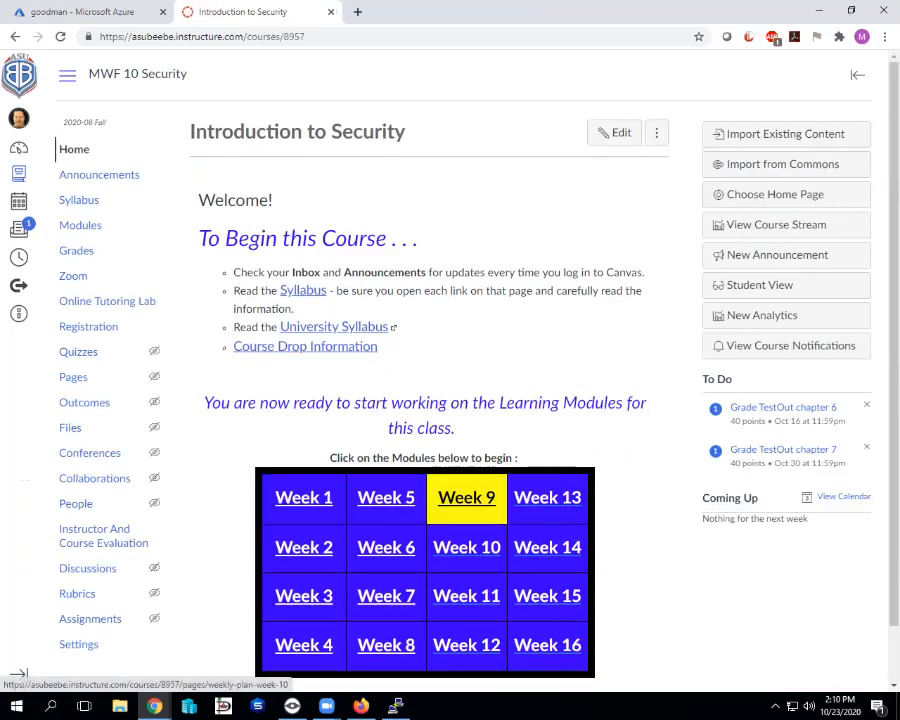
{"action": "left_click", "coordinate": [480, 547]}
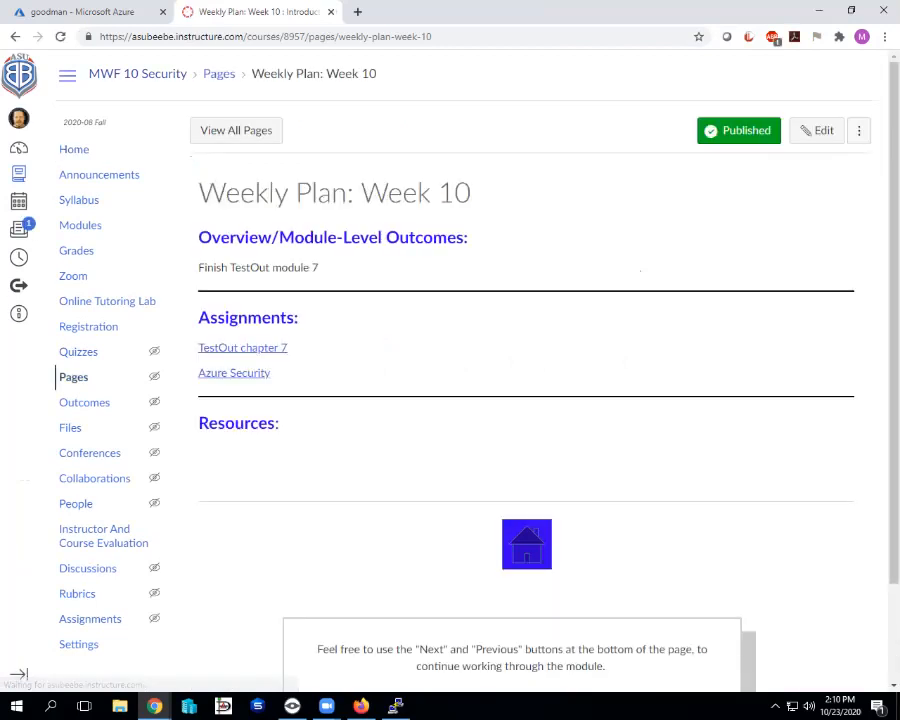
{"action": "left_click", "coordinate": [18, 147]}
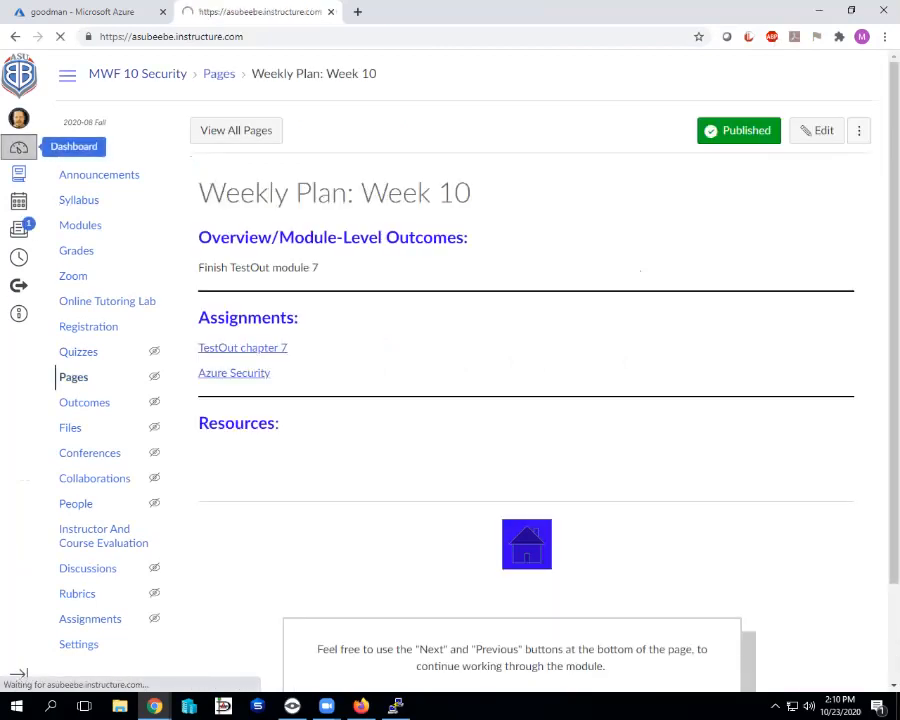
{"action": "scroll", "coordinate": [373, 225], "scroll_direction": "down", "scroll_amount": 1}
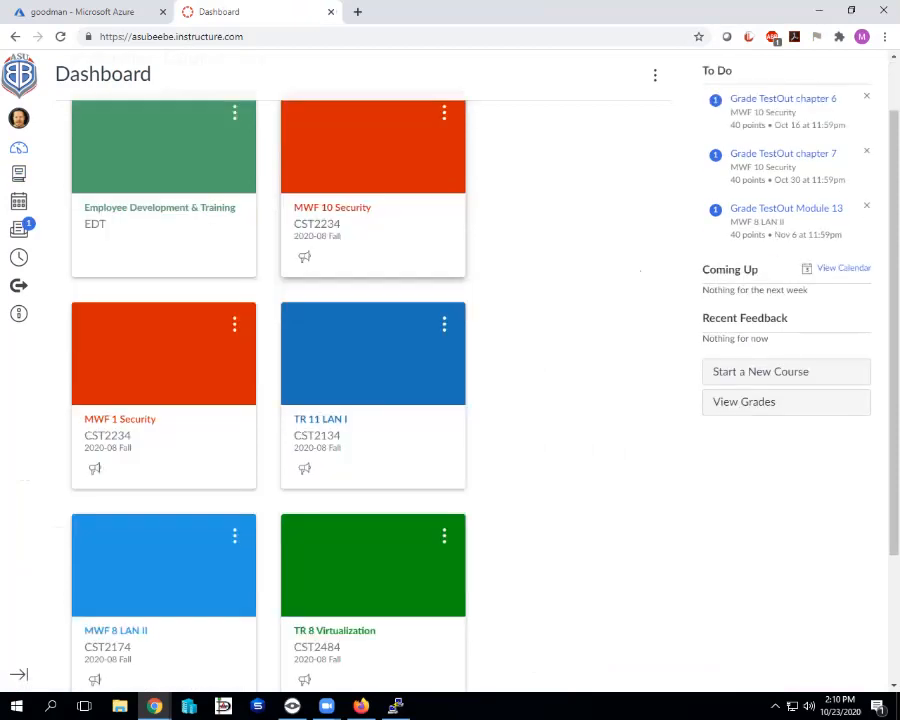
{"action": "scroll", "coordinate": [373, 250], "scroll_direction": "down", "scroll_amount": 1}
{"action": "left_click", "coordinate": [125, 346]}
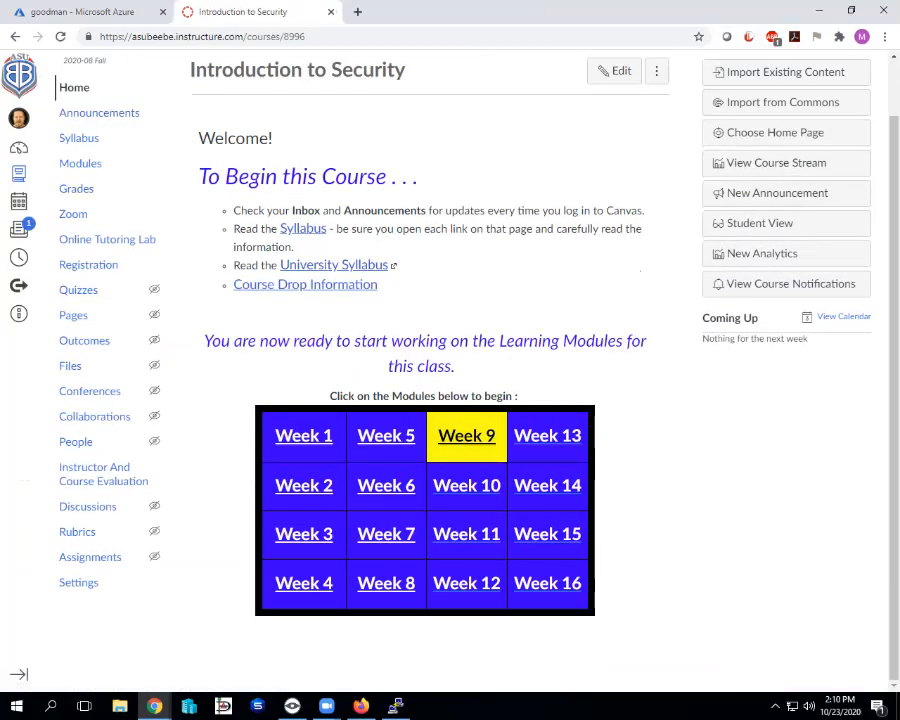
{"action": "left_click", "coordinate": [467, 486]}
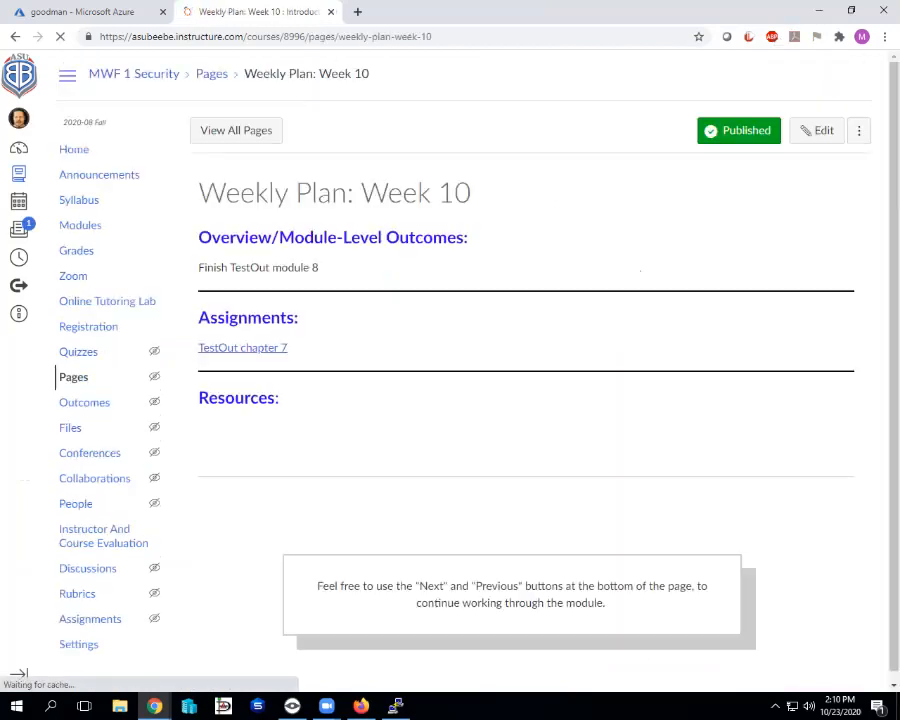
Add an Azure Security assignment link below TestOut chapter 7 and save the page.
{"action": "left_click", "coordinate": [817, 131]}
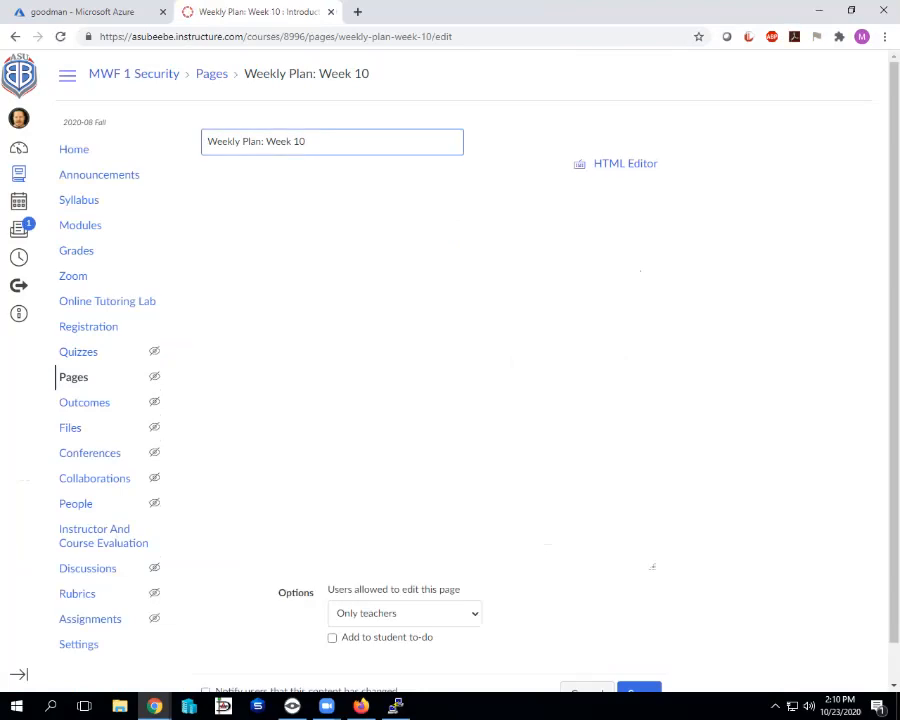
{"action": "left_click", "coordinate": [211, 406]}
{"action": "left_click", "coordinate": [299, 376]}
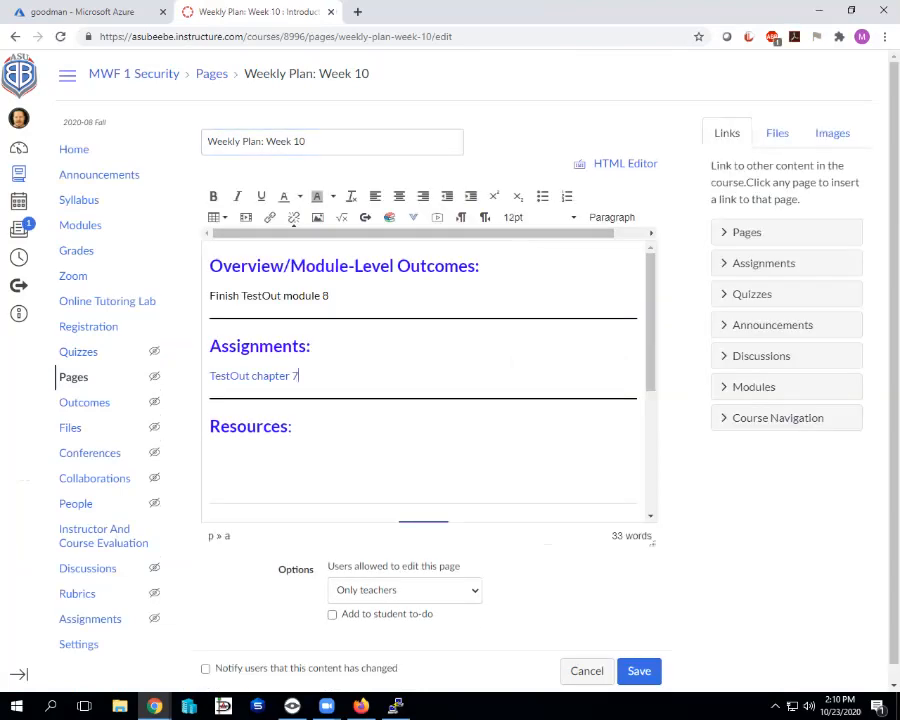
{"action": "key", "text": "Return"}
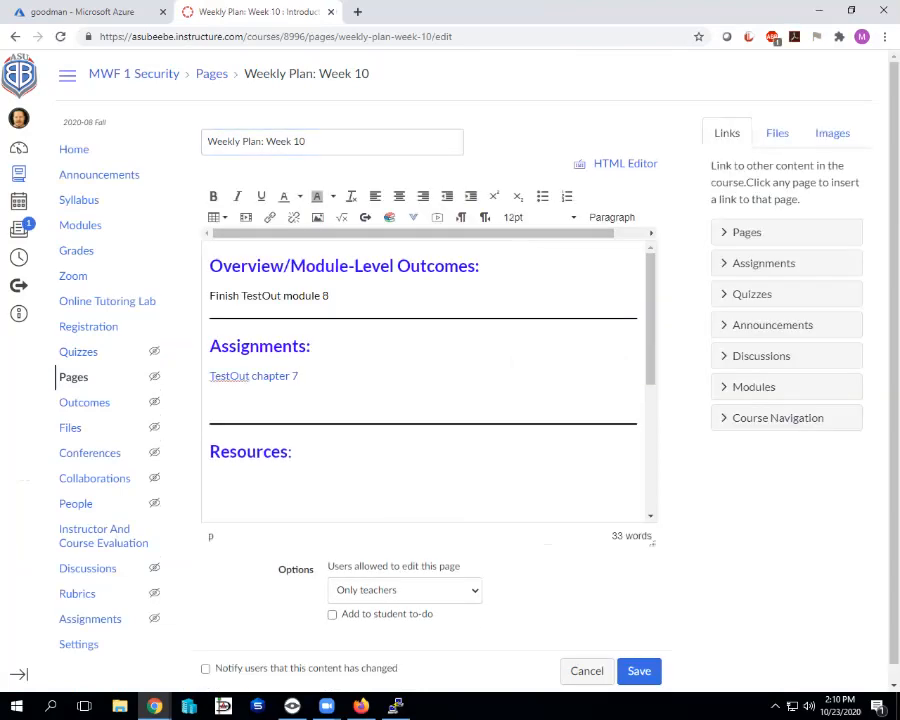
{"action": "left_click", "coordinate": [764, 263]}
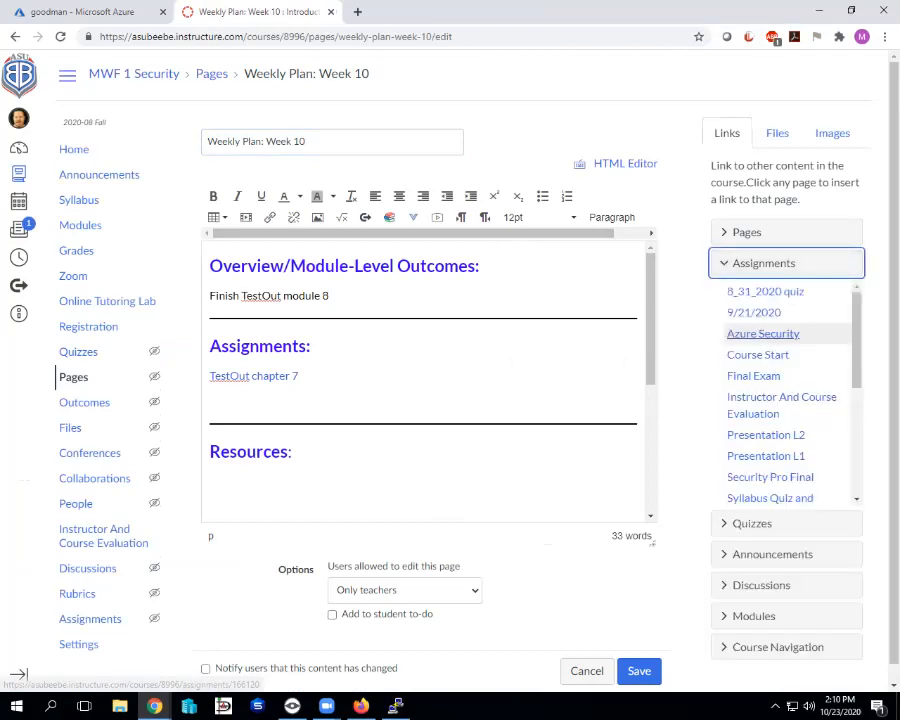
{"action": "left_click", "coordinate": [763, 334]}
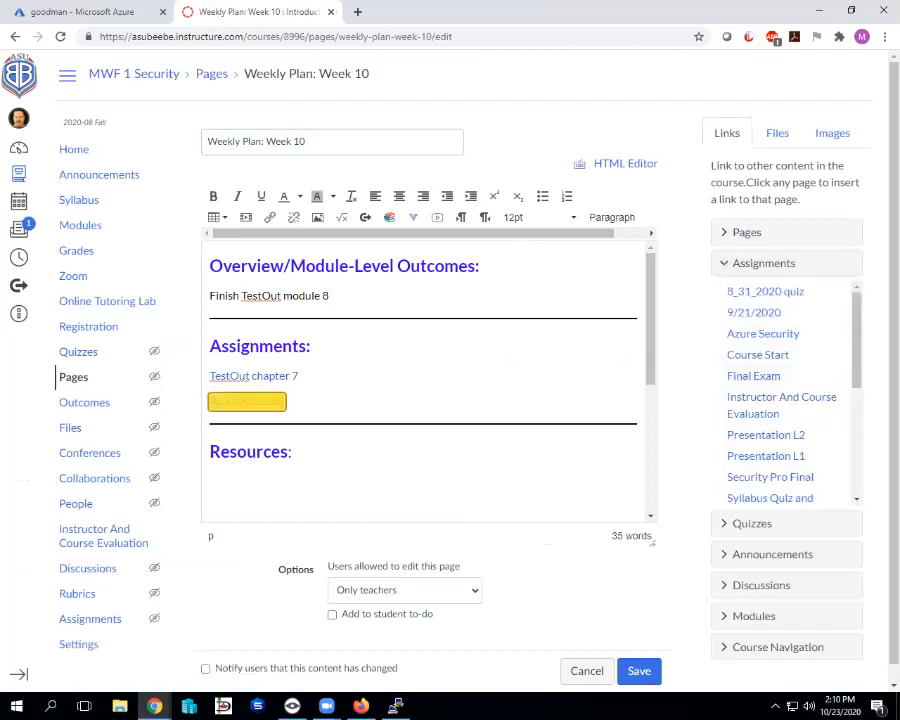
{"action": "left_click", "coordinate": [639, 671]}
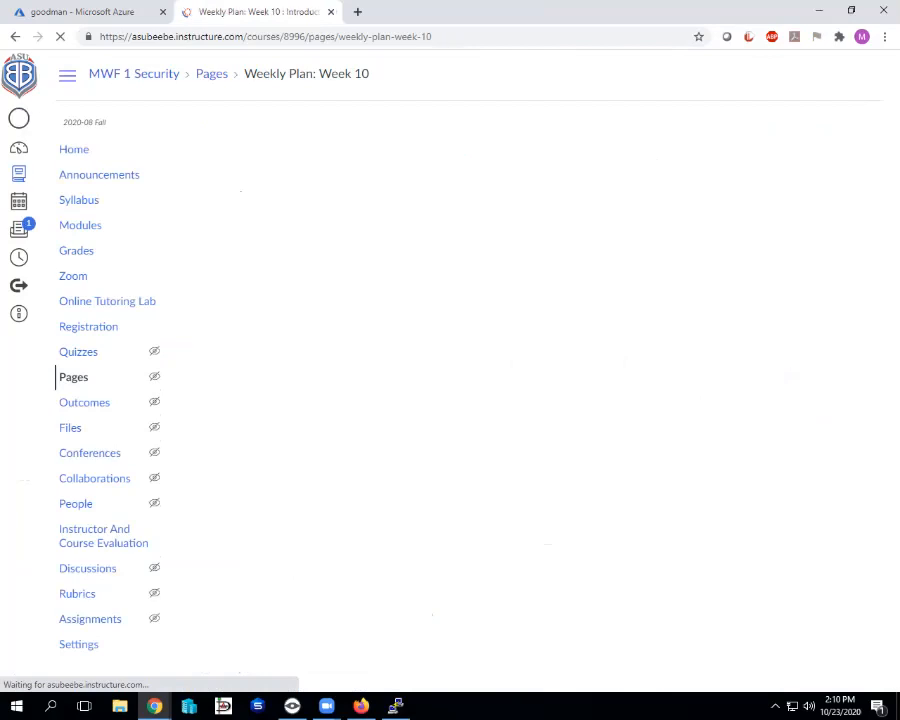
Move the Azure Security assignment's due date from Nov 13 to Oct 30 and save it.
{"action": "left_click", "coordinate": [234, 373]}
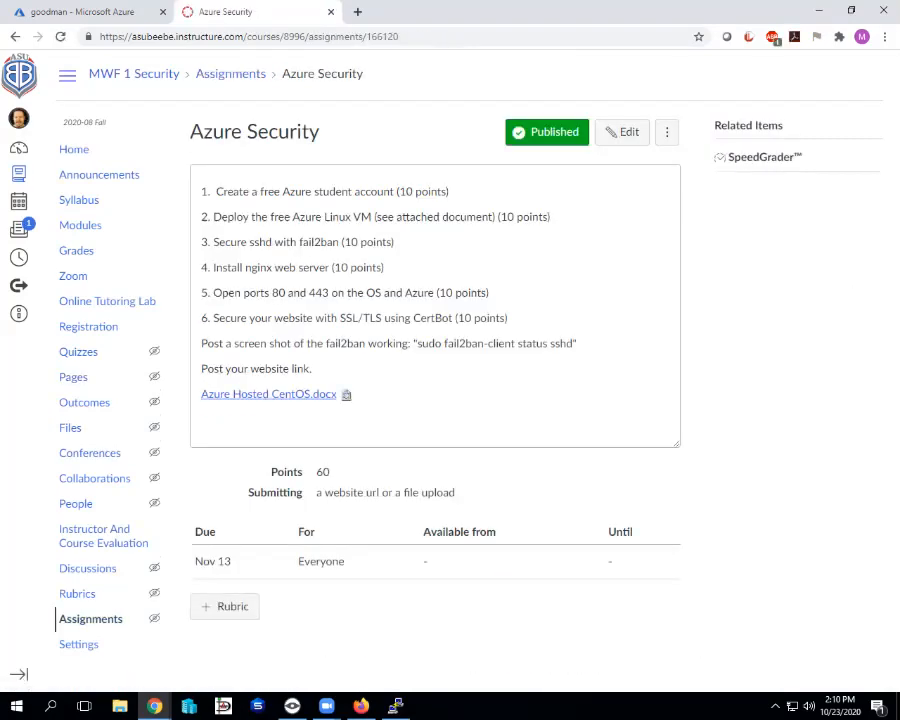
{"action": "left_click", "coordinate": [622, 131]}
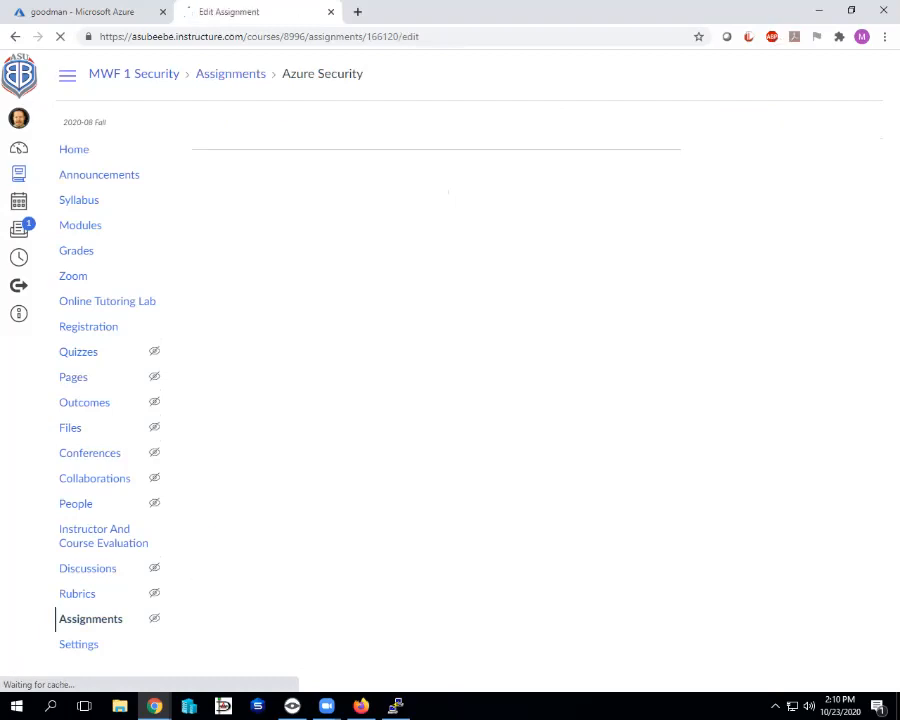
{"action": "scroll", "coordinate": [450, 380], "scroll_direction": "down", "scroll_amount": 10}
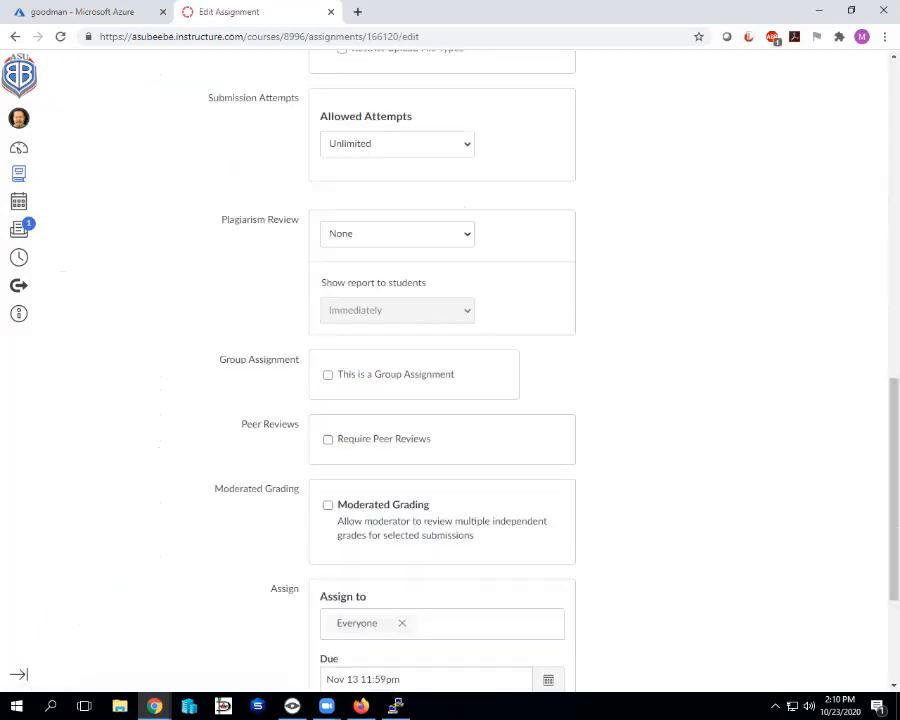
{"action": "scroll", "coordinate": [450, 380], "scroll_direction": "down", "scroll_amount": 3}
{"action": "left_click", "coordinate": [548, 451]}
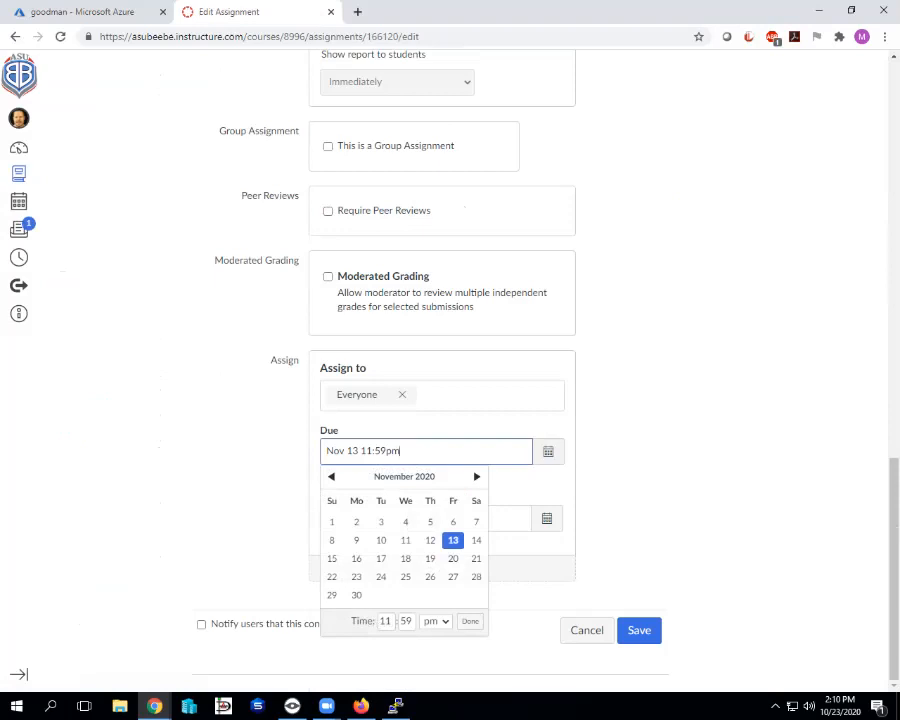
{"action": "left_click", "coordinate": [331, 476]}
{"action": "left_click", "coordinate": [453, 595]}
{"action": "left_click", "coordinate": [639, 630]}
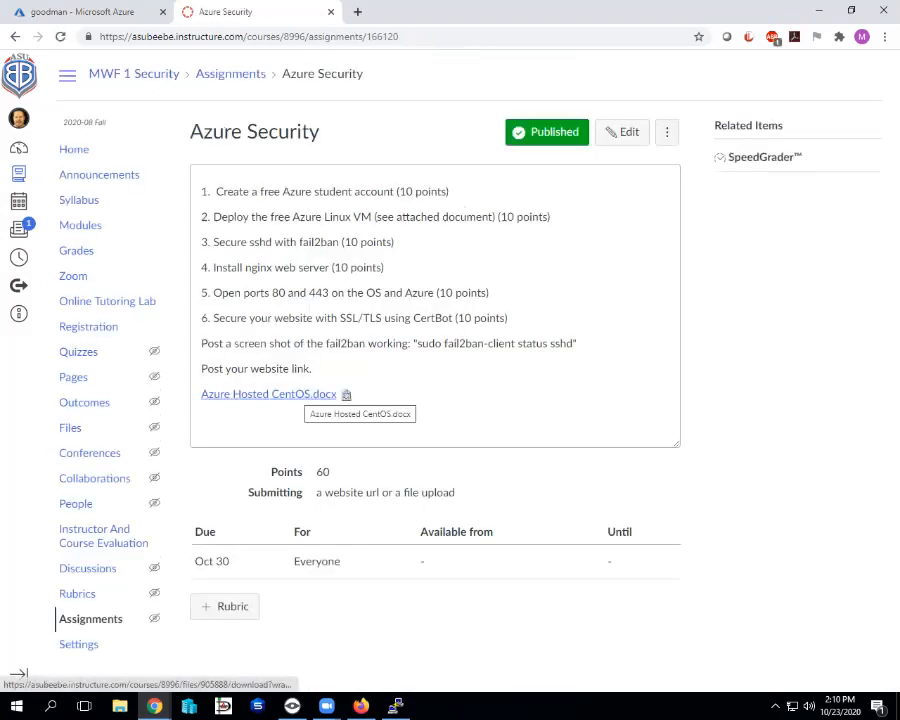
{"action": "left_click", "coordinate": [622, 132]}
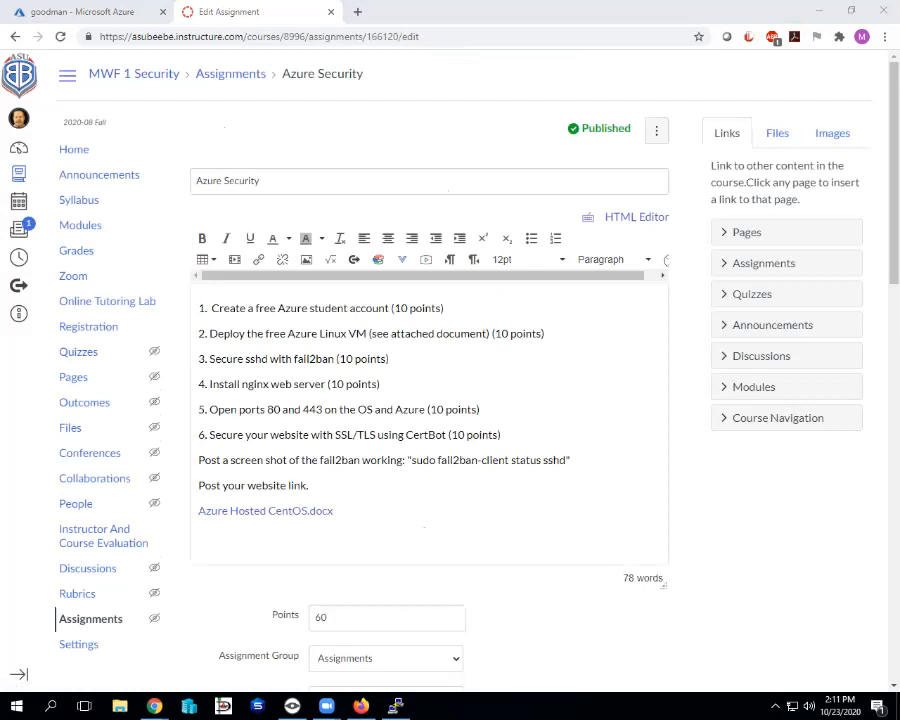
Close the empty Notepad window and a stray file browser to return to the assignment editor.
{"action": "left_click_drag", "start_coordinate": [459, 183], "coordinate": [899, 214]}
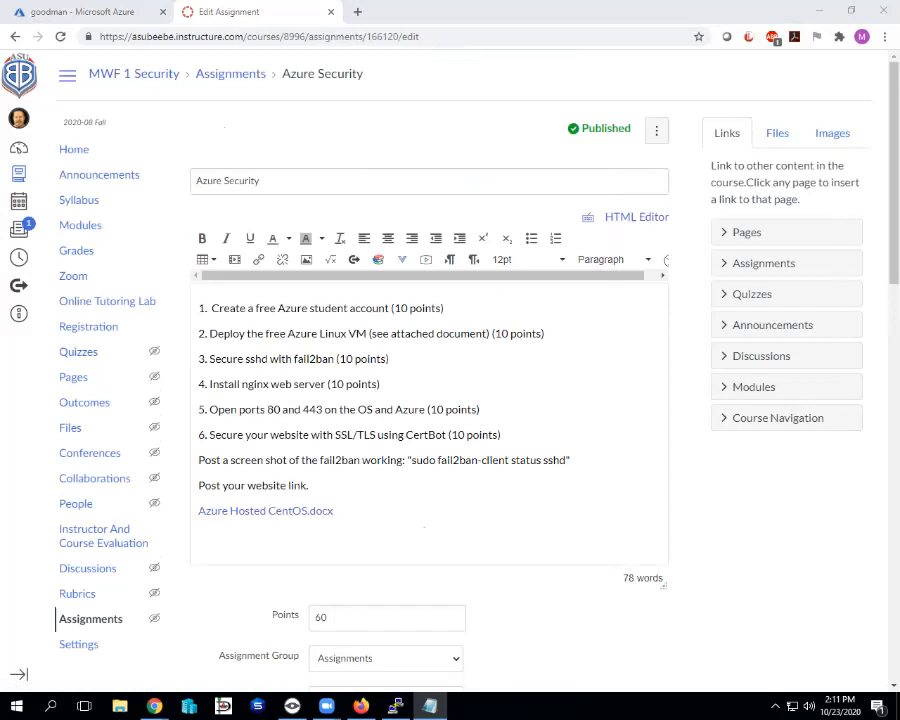
{"action": "key", "text": "alt+F4"}
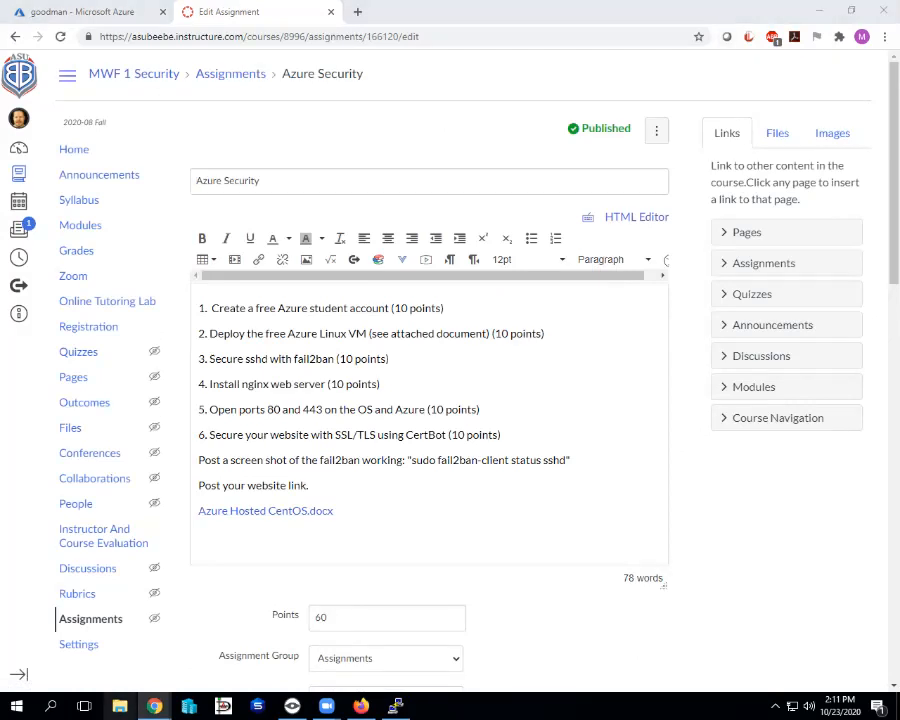
{"action": "key", "text": "super+e"}
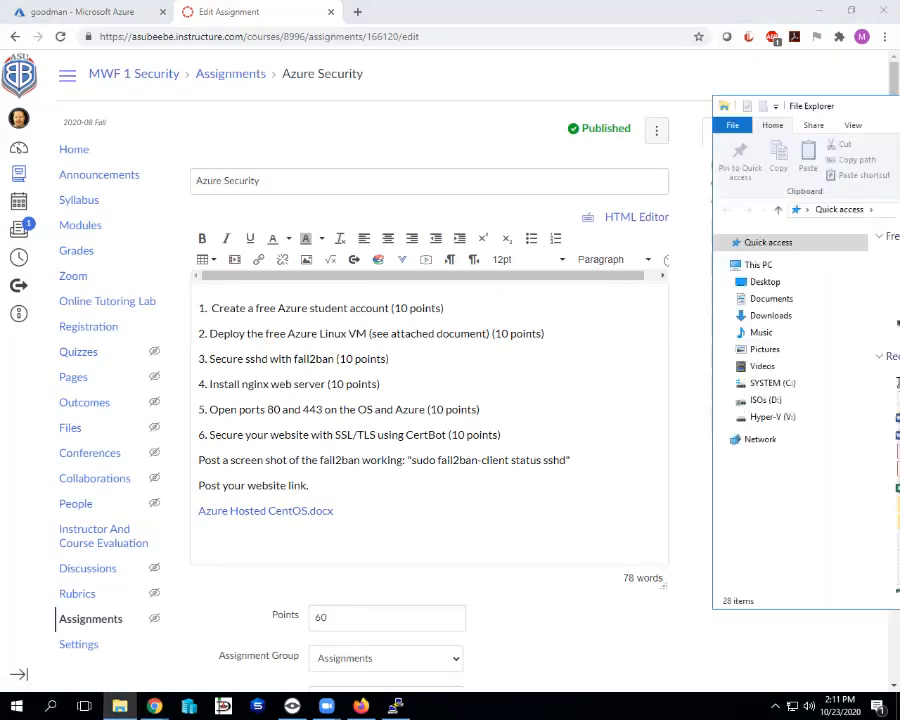
{"action": "key", "text": "alt+F4"}
Replace the Azure Hosted CentOS.docx link text with a new 'Resources:' line followed by an empty line.
{"action": "left_click", "coordinate": [205, 511]}
{"action": "key", "text": "End"}
{"action": "key", "text": "BackSpace"}
{"action": "key", "text": "BackSpace"}
{"action": "key", "text": "BackSpace"}
{"action": "key", "text": "BackSpace"}
{"action": "key", "text": "BackSpace"}
{"action": "key", "text": "BackSpace"}
{"action": "key", "text": "BackSpace"}
{"action": "key", "text": "BackSpace"}
{"action": "key", "text": "BackSpace"}
{"action": "key", "text": "BackSpace"}
{"action": "key", "text": "BackSpace"}
{"action": "key", "text": "BackSpace"}
{"action": "key", "text": "BackSpace"}
{"action": "key", "text": "BackSpace"}
{"action": "key", "text": "BackSpace"}
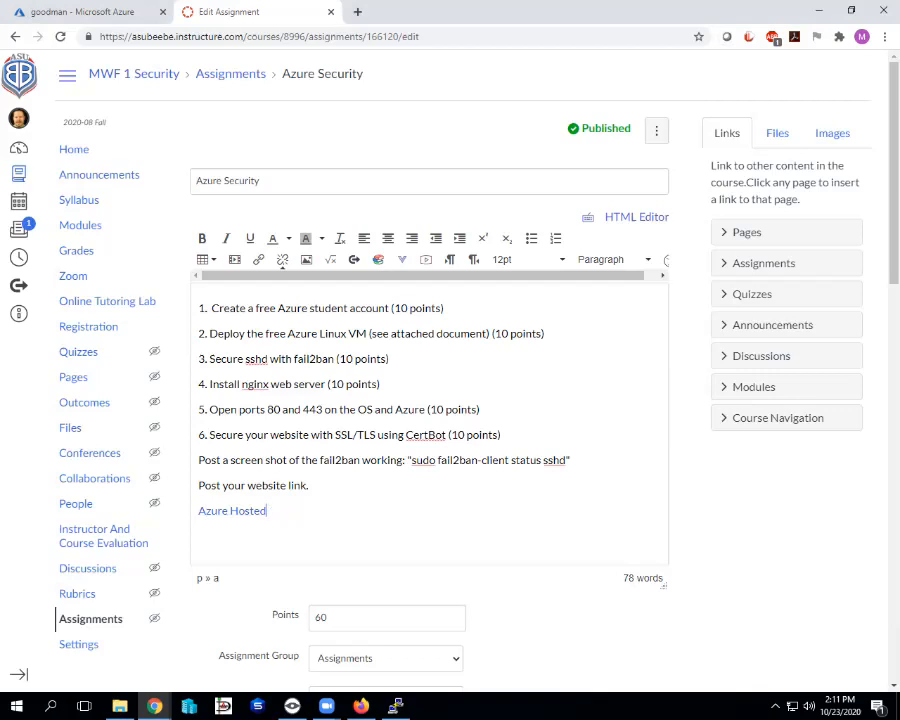
{"action": "key", "text": "BackSpace"}
{"action": "key", "text": "BackSpace"}
{"action": "key", "text": "BackSpace"}
{"action": "key", "text": "BackSpace"}
{"action": "key", "text": "BackSpace"}
{"action": "key", "text": "BackSpace"}
{"action": "key", "text": "BackSpace"}
{"action": "key", "text": "BackSpace"}
{"action": "key", "text": "BackSpace"}
{"action": "key", "text": "BackSpace"}
{"action": "key", "text": "Return"}
{"action": "type", "text": "Resources:"}
{"action": "key", "text": "Return"}
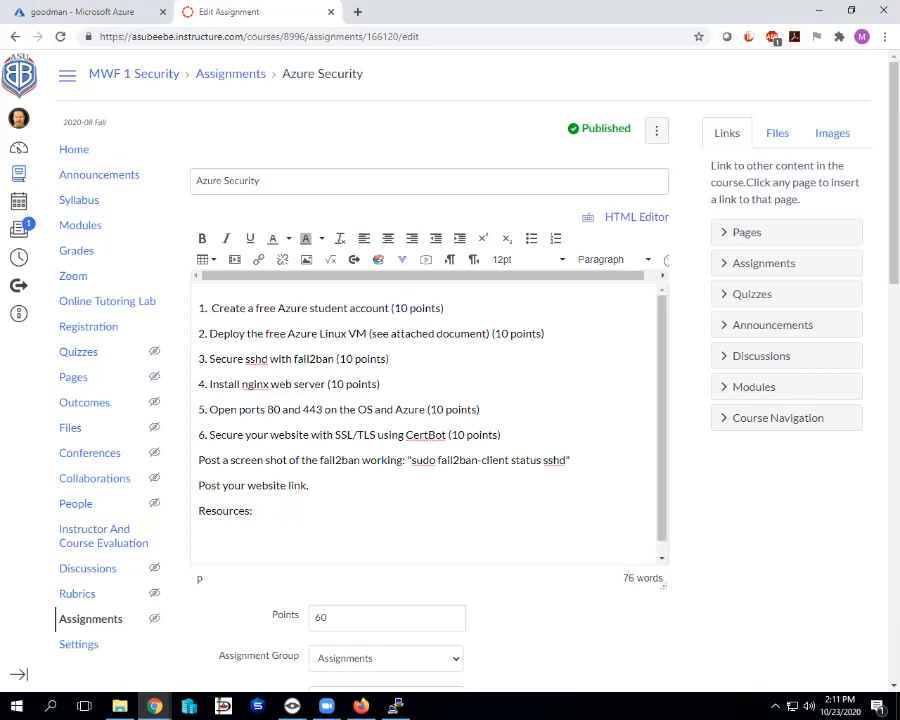
{"action": "key", "text": "super+e"}
Copy list items 5–8 with their links from Azure Hosted CentOS.docx, then minimize Word.
{"action": "left_click", "coordinate": [890, 417]}
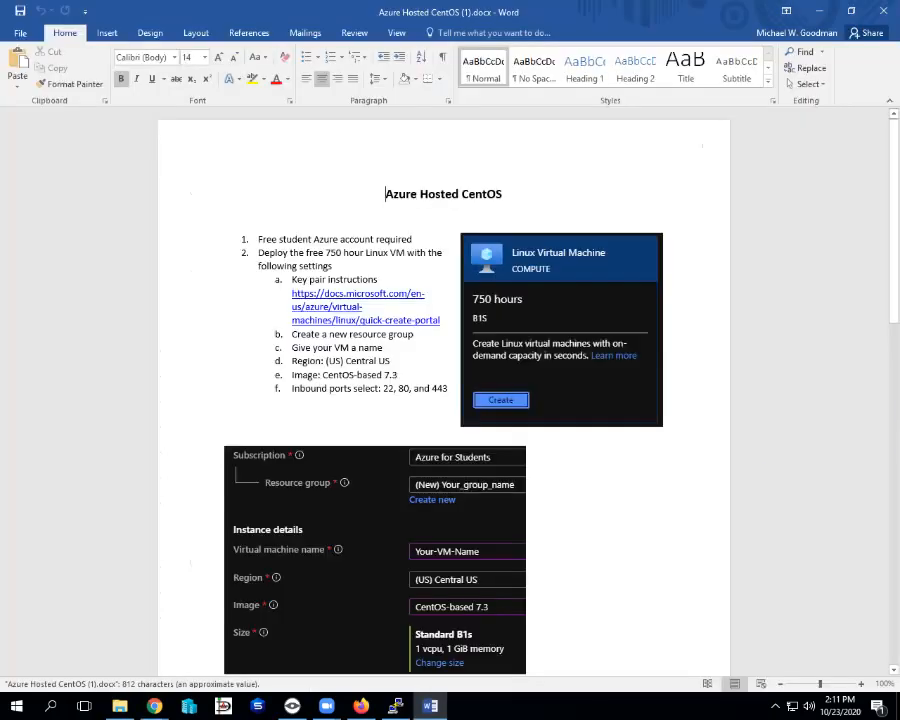
{"action": "scroll", "coordinate": [443, 380], "scroll_direction": "down", "scroll_amount": 5}
{"action": "scroll", "coordinate": [443, 380], "scroll_direction": "down", "scroll_amount": 10}
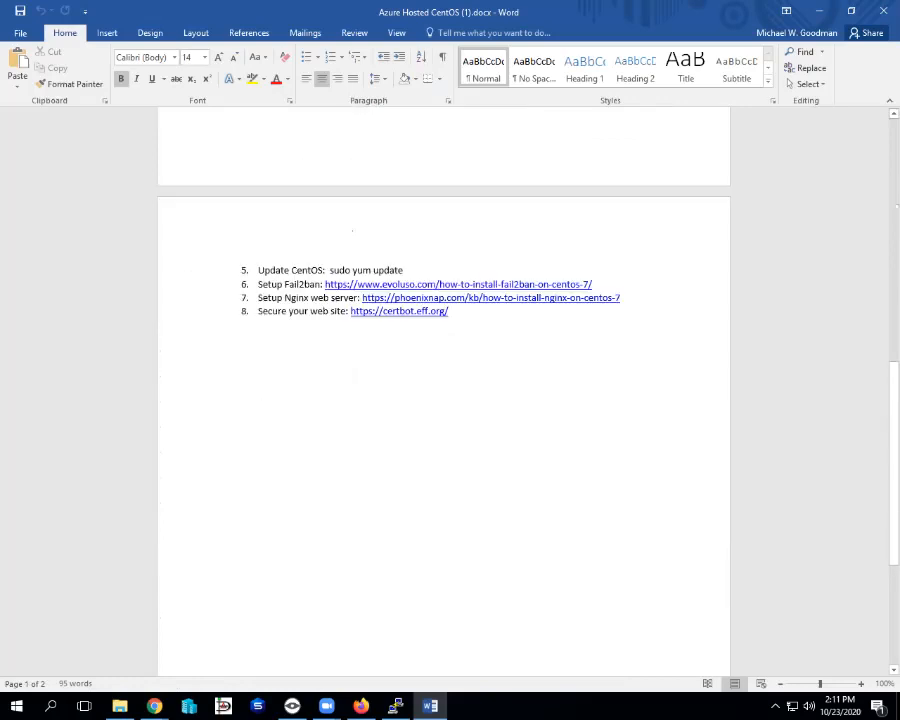
{"action": "left_click_drag", "start_coordinate": [258, 270], "coordinate": [453, 311]}
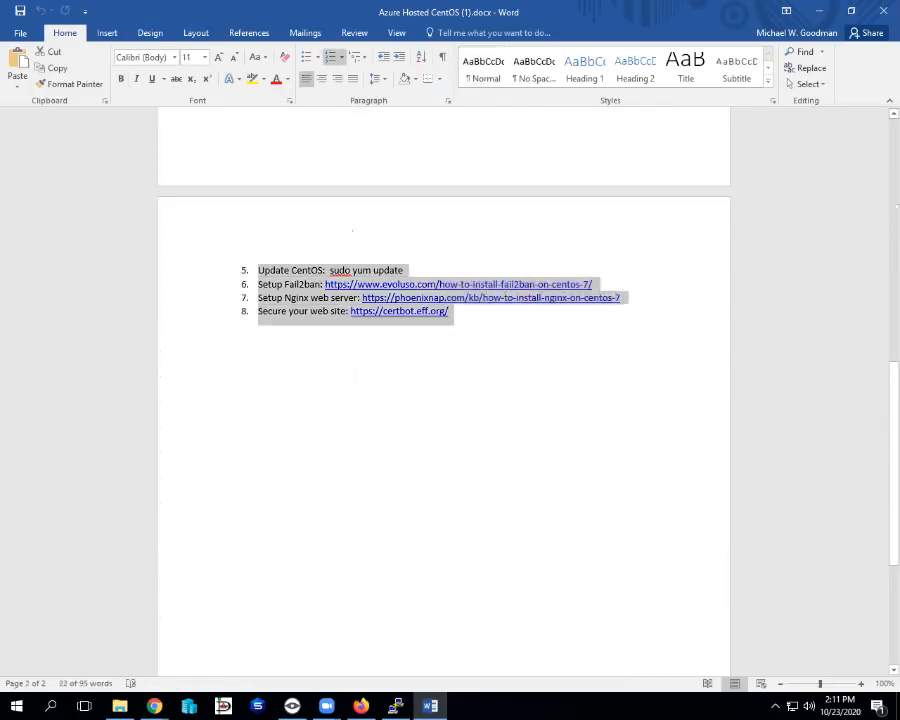
{"action": "right_click", "coordinate": [298, 292]}
{"action": "left_click", "coordinate": [330, 319]}
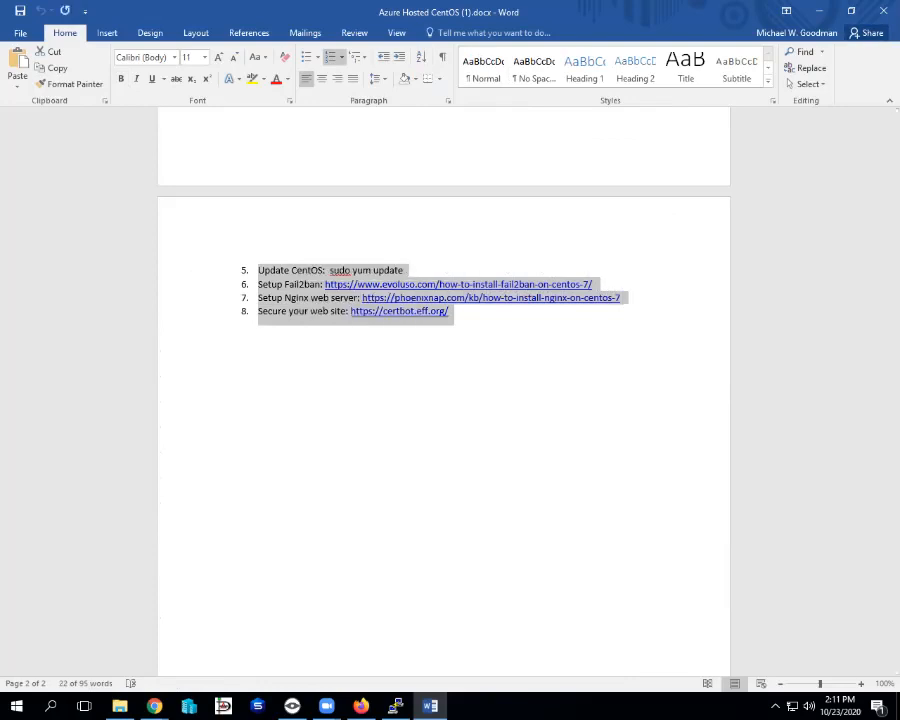
{"action": "left_click", "coordinate": [819, 11]}
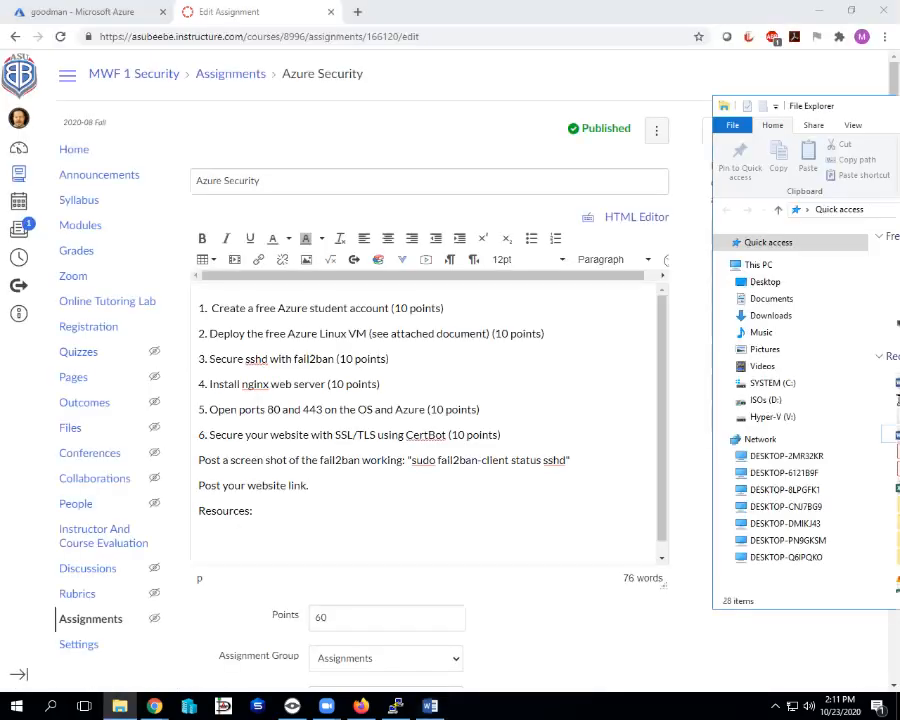
Paste the four resource items under Resources: and save the Azure Security assignment.
{"action": "left_click", "coordinate": [266, 521]}
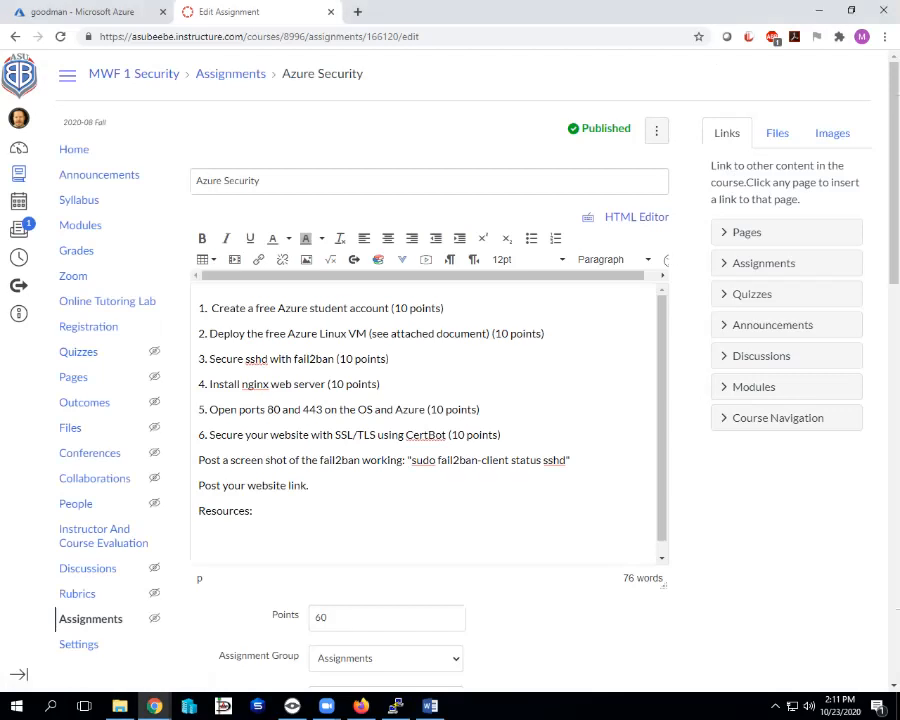
{"action": "key", "text": "ctrl+v"}
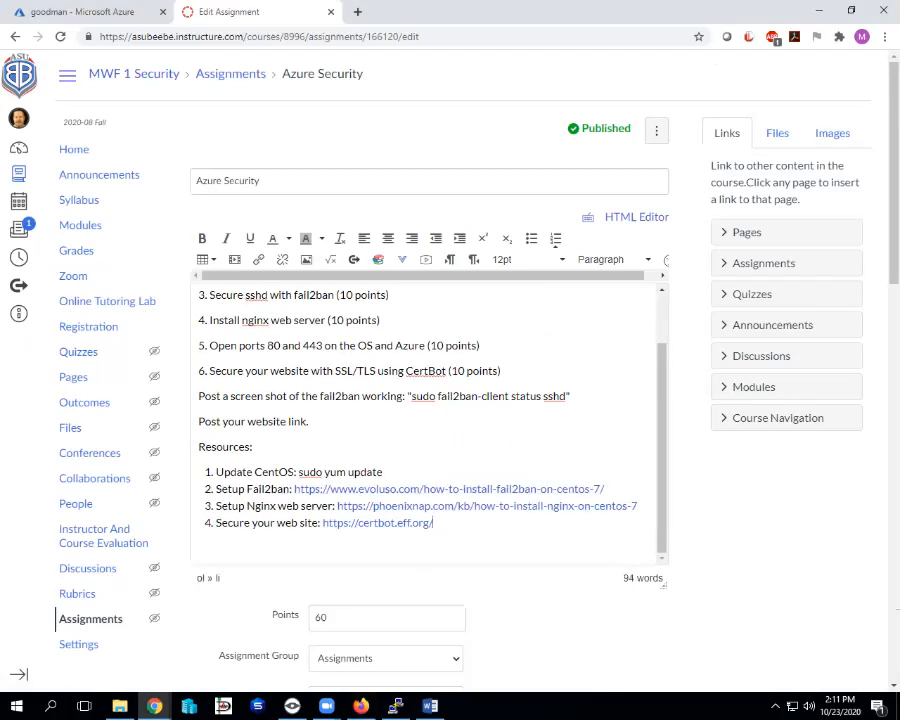
{"action": "scroll", "coordinate": [450, 380], "scroll_direction": "down", "scroll_amount": 5}
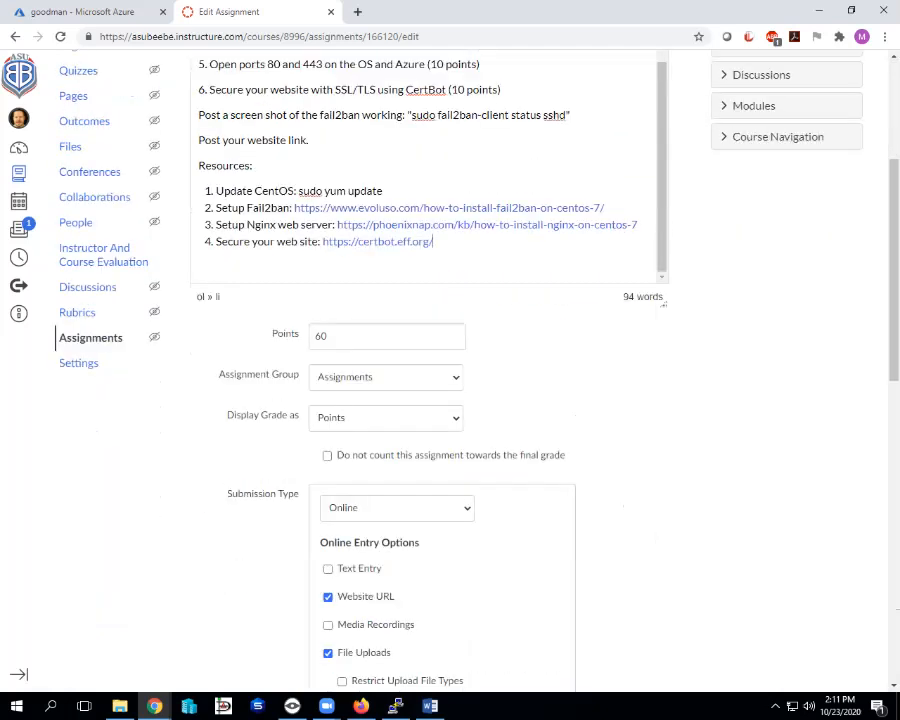
{"action": "scroll", "coordinate": [450, 380], "scroll_direction": "down", "scroll_amount": 10}
{"action": "left_click", "coordinate": [639, 630]}
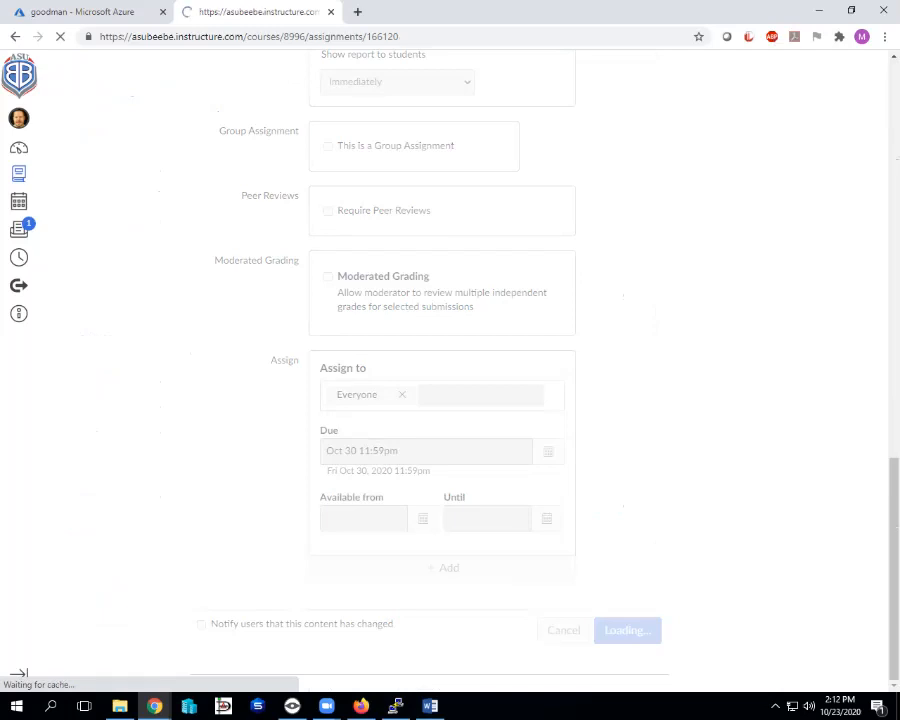
{"action": "left_click_drag", "start_coordinate": [899, 104], "coordinate": [676, 102]}
{"action": "key", "text": "alt+F4"}
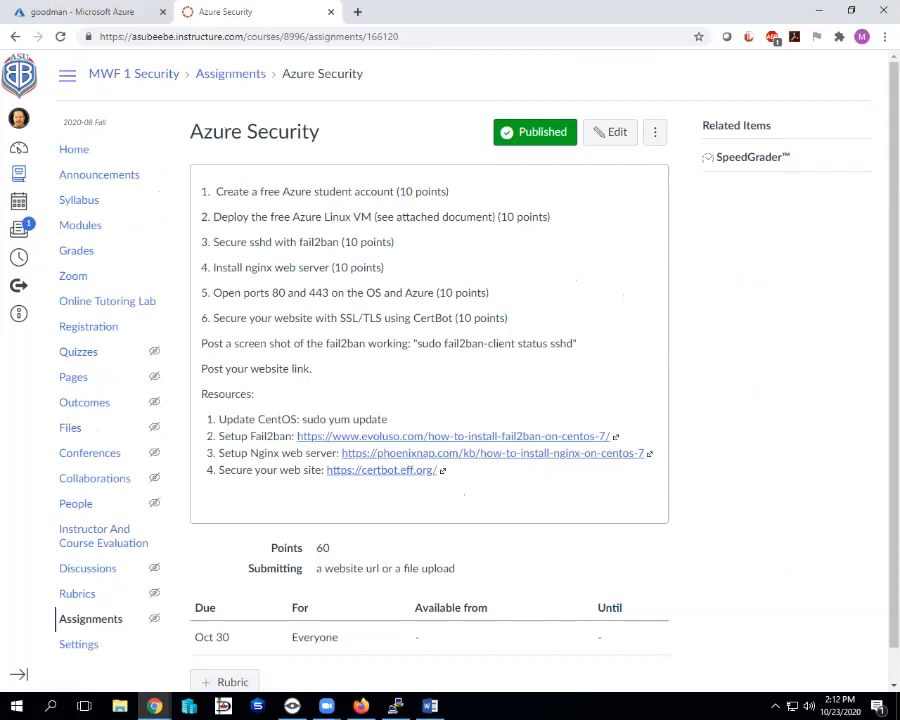
Highlight tasks 1 through 6 of the assignment in turn while reviewing them.
{"action": "left_click_drag", "start_coordinate": [421, 191], "coordinate": [450, 191]}
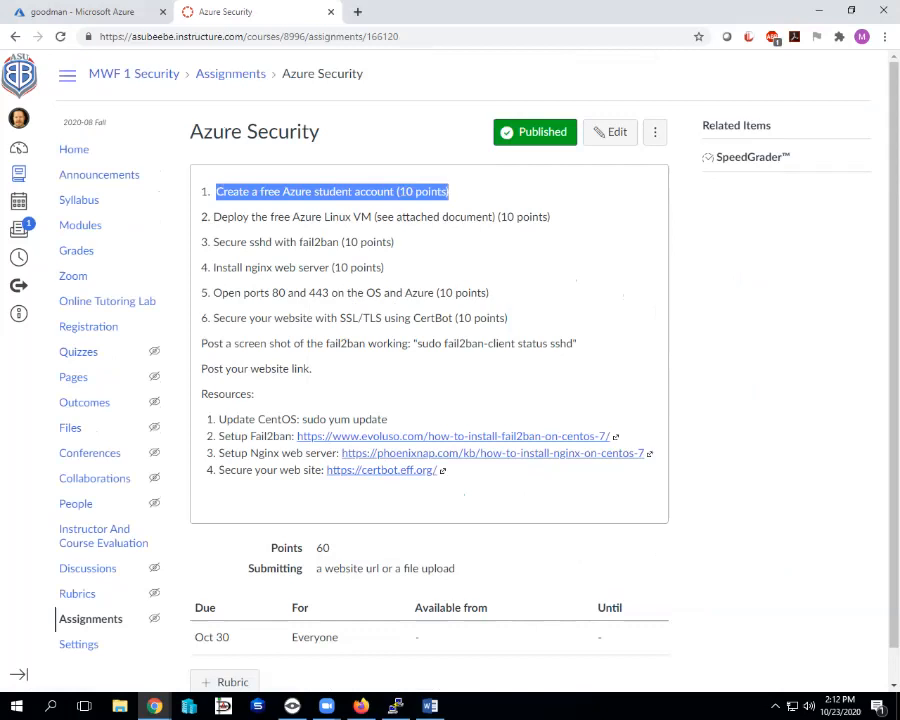
{"action": "left_click_drag", "start_coordinate": [213, 217], "coordinate": [550, 217]}
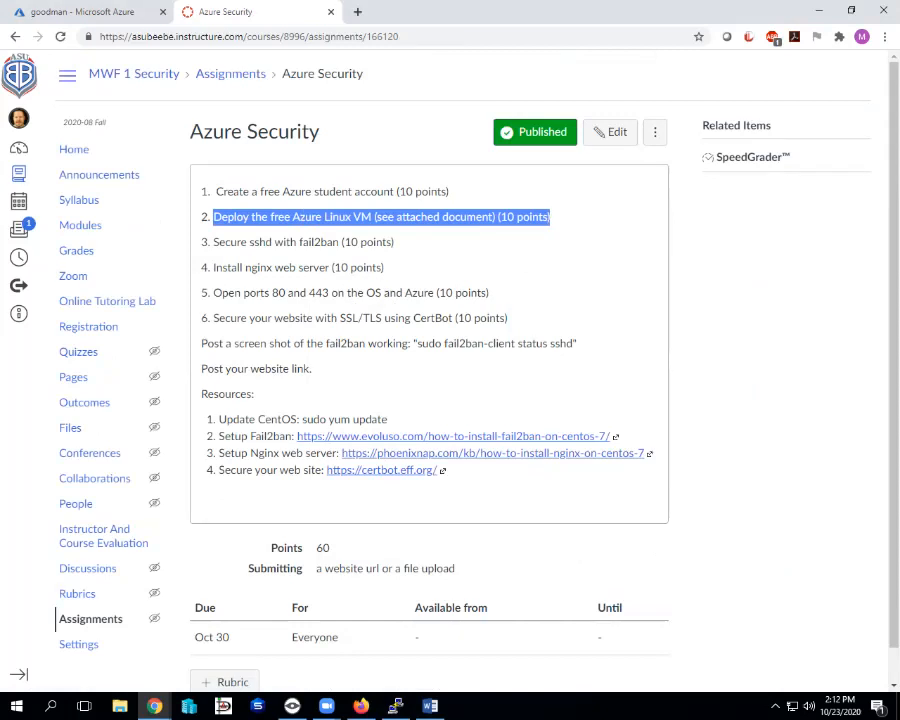
{"action": "left_click", "coordinate": [485, 217]}
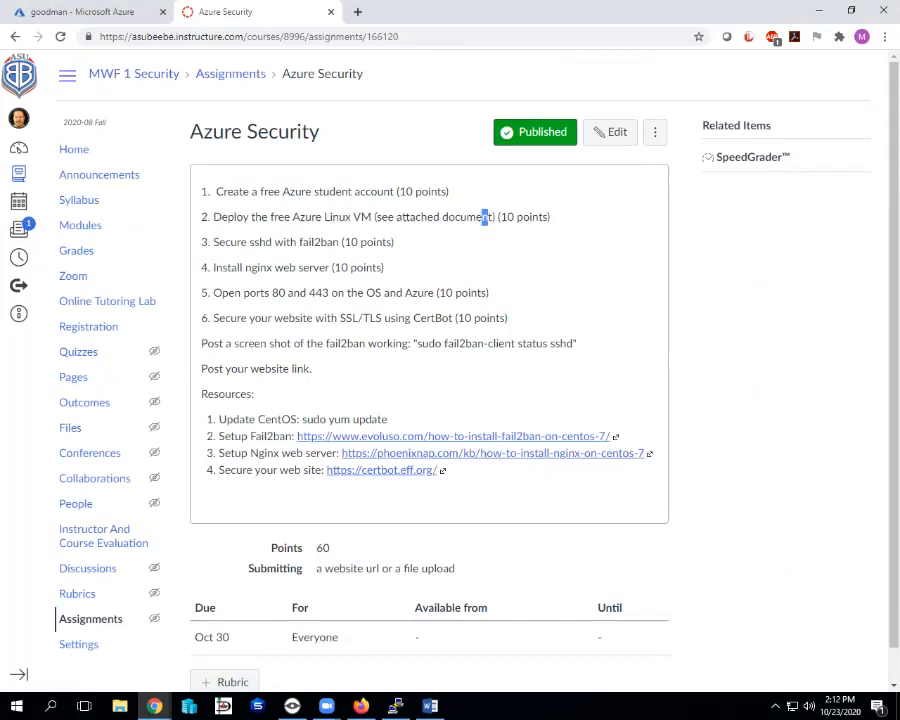
{"action": "left_click", "coordinate": [340, 152]}
{"action": "left_click_drag", "start_coordinate": [213, 242], "coordinate": [489, 293]}
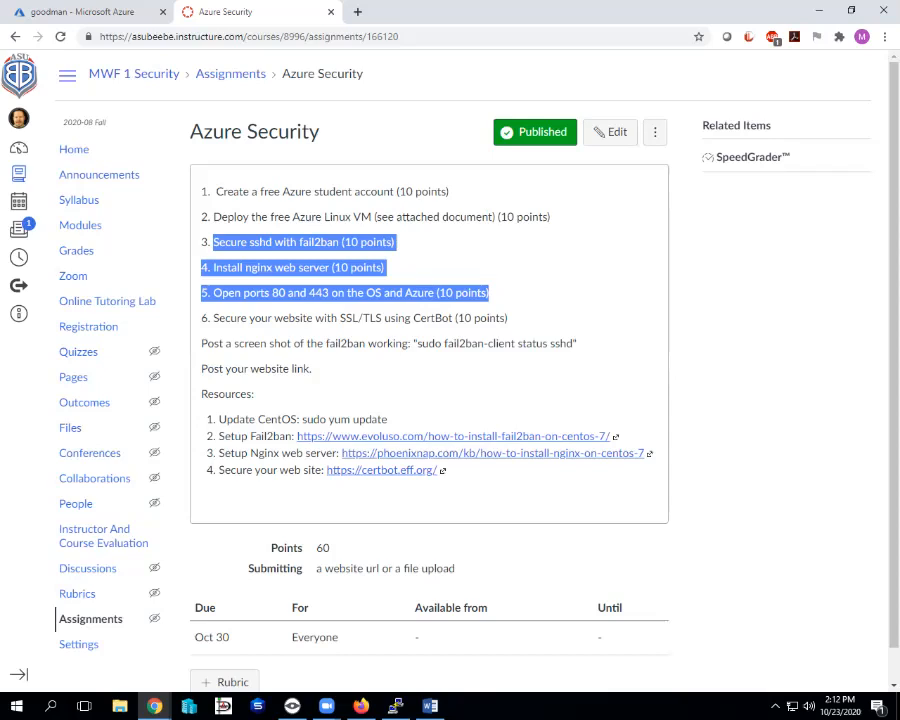
{"action": "left_click_drag", "start_coordinate": [489, 293], "coordinate": [507, 318]}
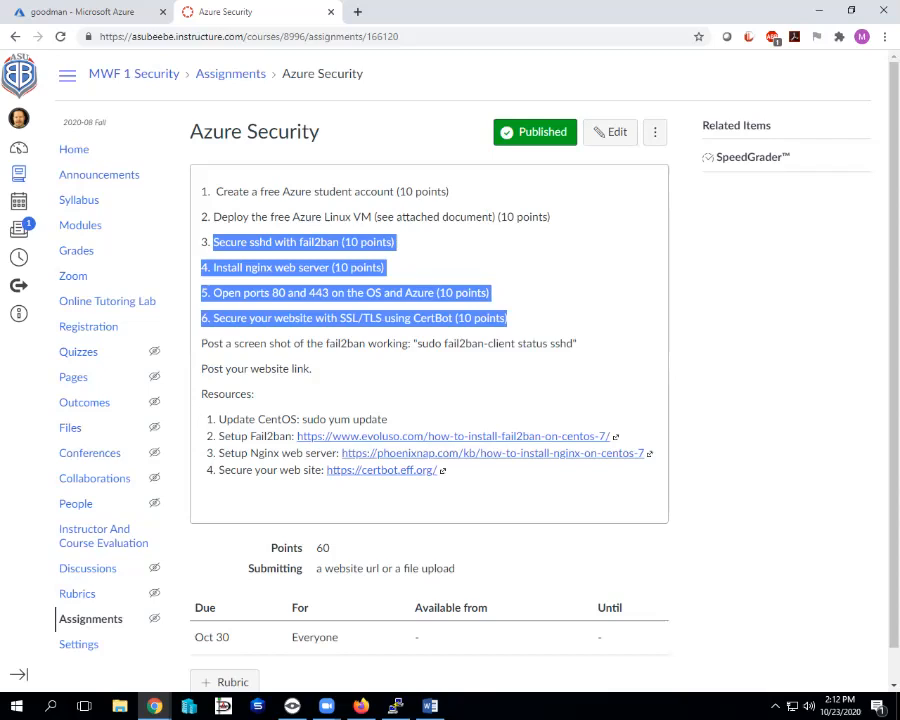
{"action": "left_click", "coordinate": [510, 318]}
Highlight the fail2ban screenshot instruction and the 'Post your website link.' line.
{"action": "left_click_drag", "start_coordinate": [201, 343], "coordinate": [577, 343]}
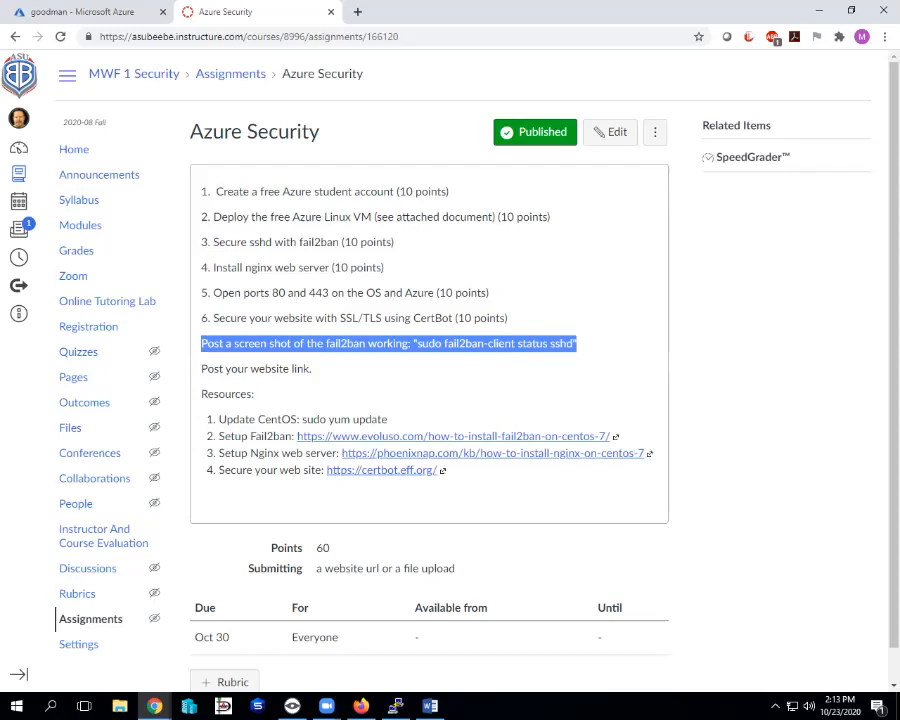
{"action": "left_click_drag", "start_coordinate": [395, 242], "coordinate": [201, 242]}
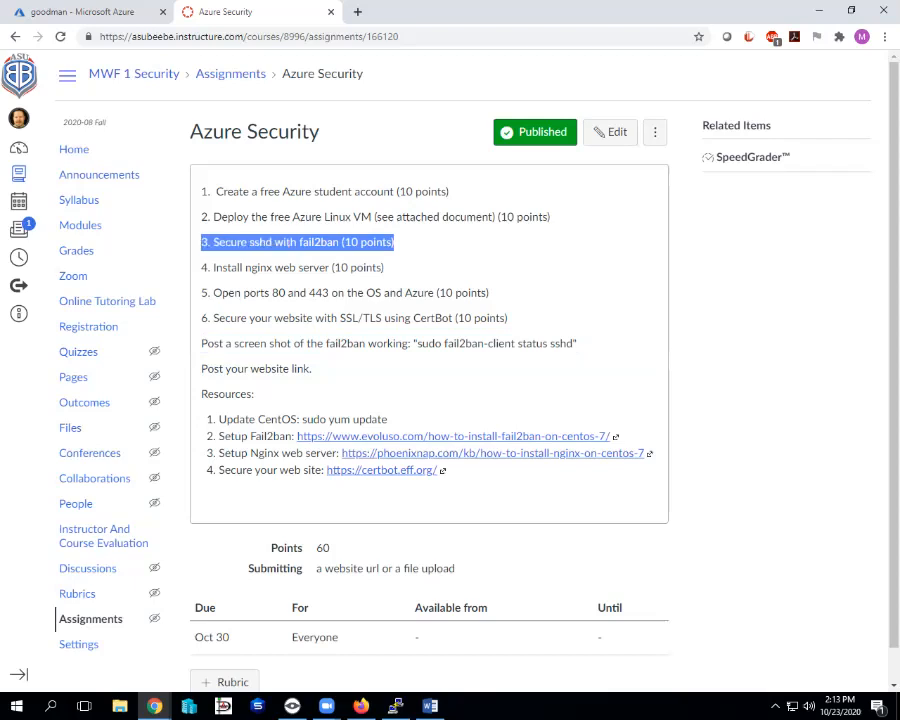
{"action": "left_click_drag", "start_coordinate": [201, 343], "coordinate": [577, 343]}
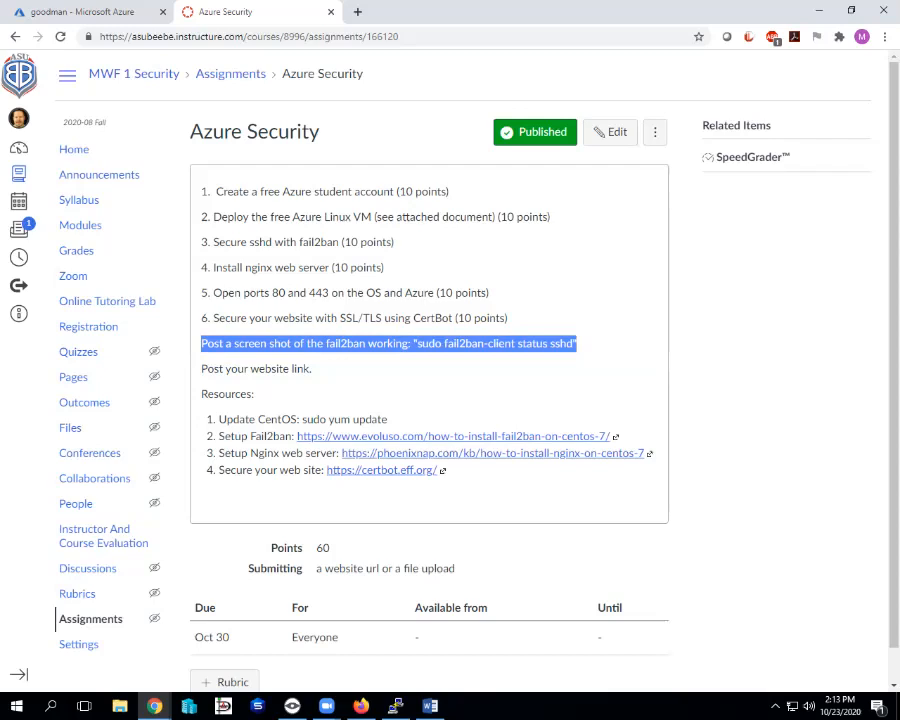
{"action": "left_click_drag", "start_coordinate": [315, 370], "coordinate": [201, 370]}
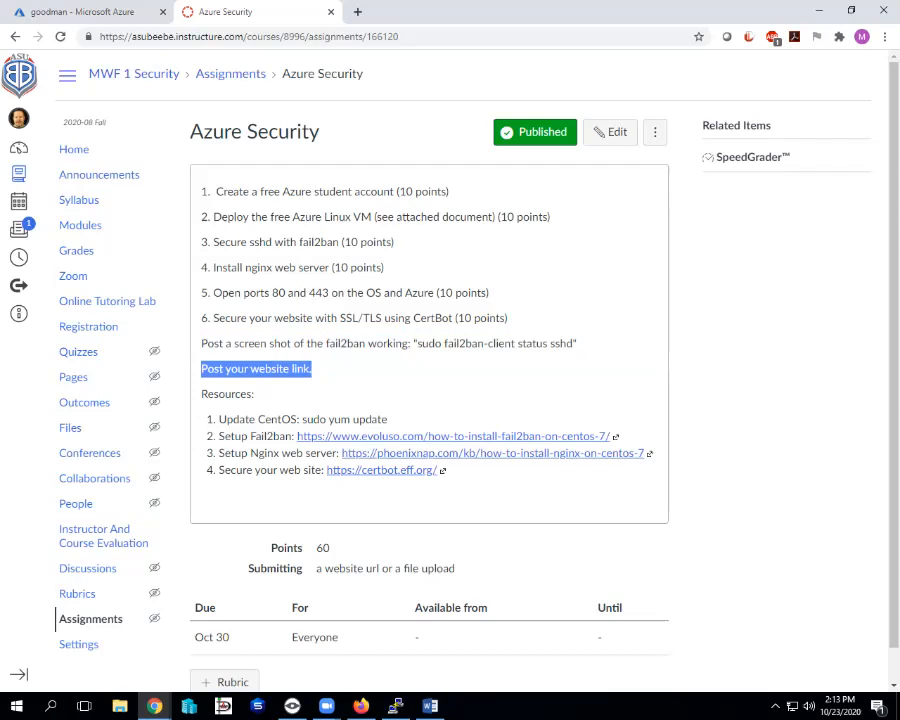
Highlight the Update CentOS and Nginx resource lines, then go to the Introduction to Security home page.
{"action": "left_click", "coordinate": [430, 385]}
{"action": "scroll", "coordinate": [430, 385], "scroll_direction": "down", "scroll_amount": 1}
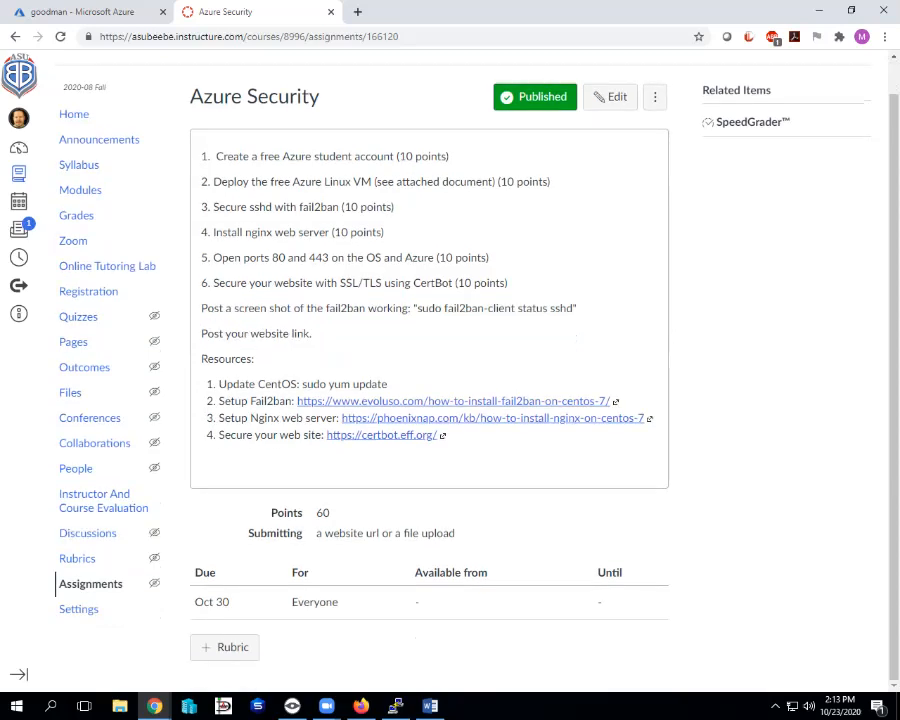
{"action": "triple_click", "coordinate": [303, 385]}
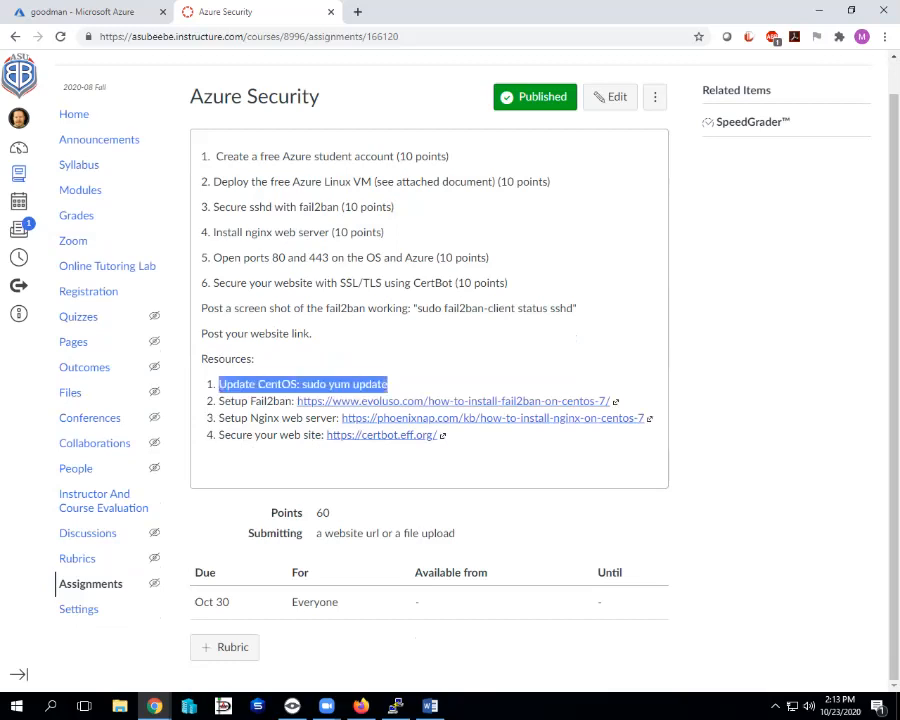
{"action": "left_click", "coordinate": [430, 385]}
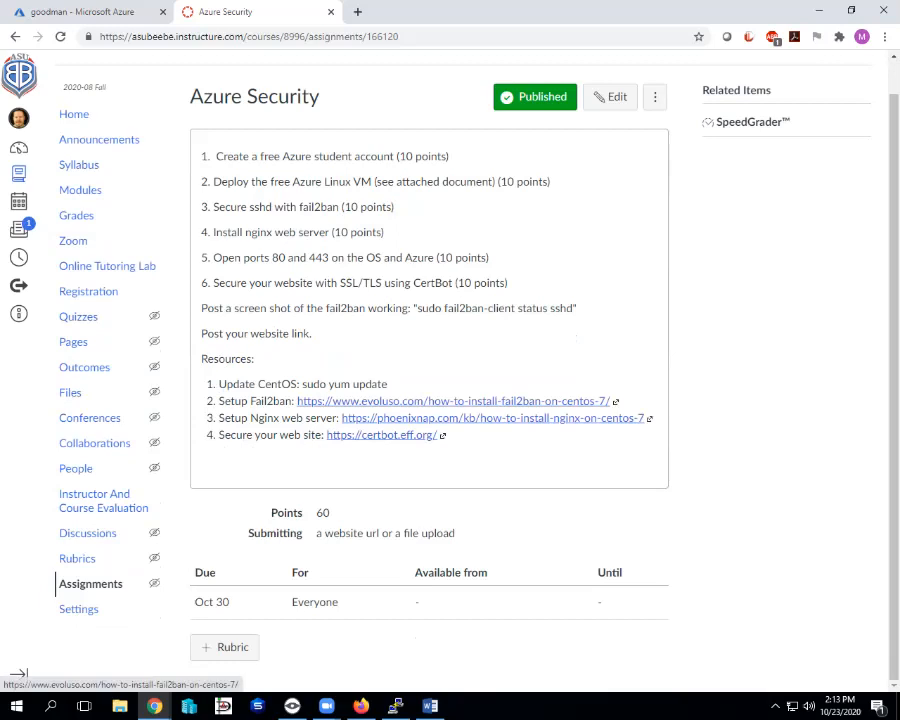
{"action": "left_click_drag", "start_coordinate": [241, 419], "coordinate": [304, 419]}
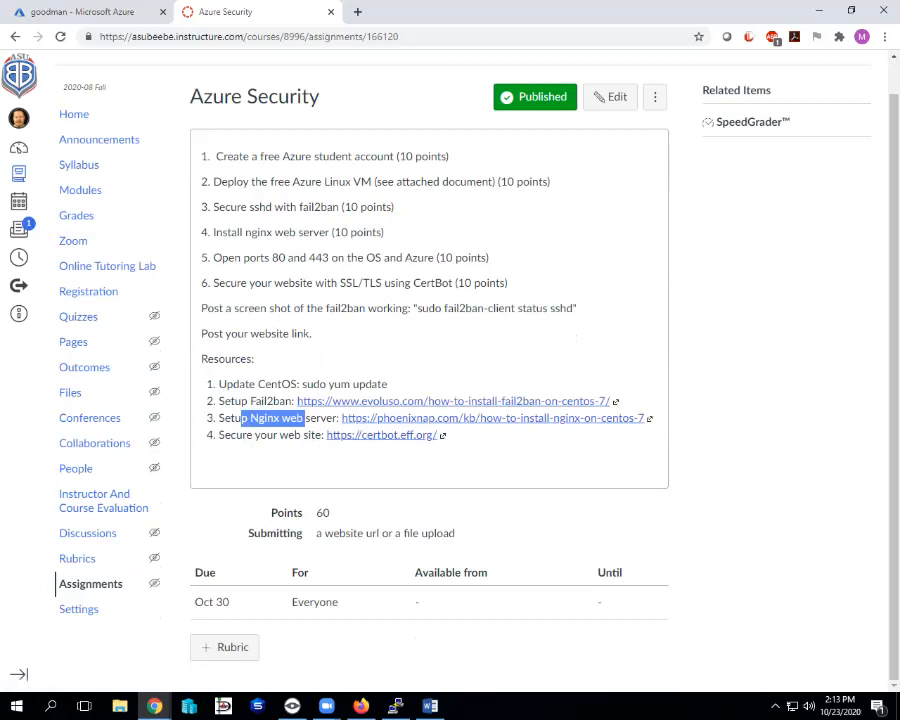
{"action": "left_click", "coordinate": [470, 455]}
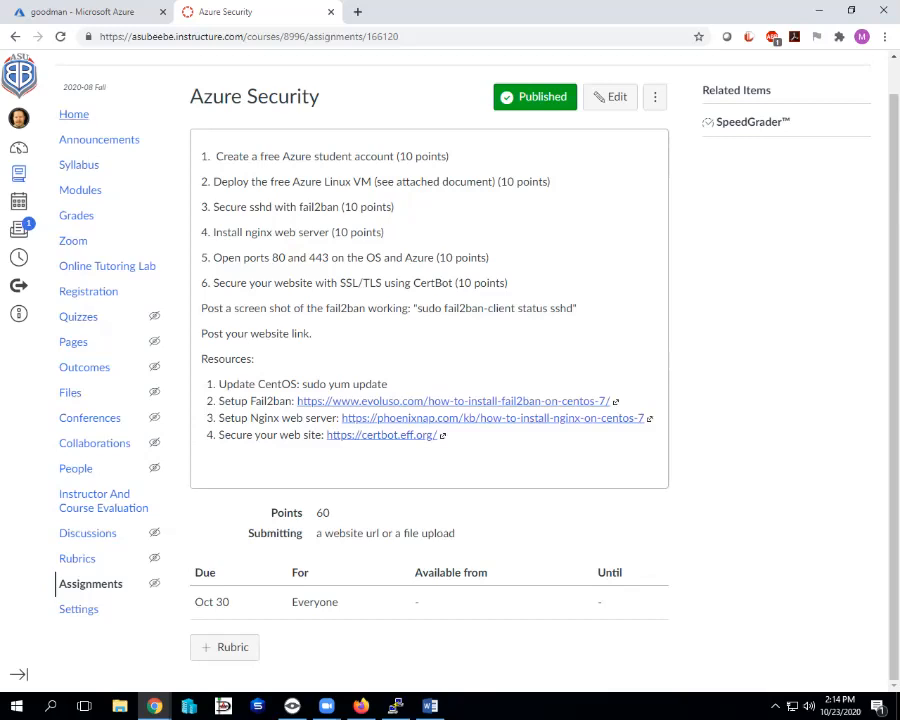
{"action": "left_click", "coordinate": [73, 114]}
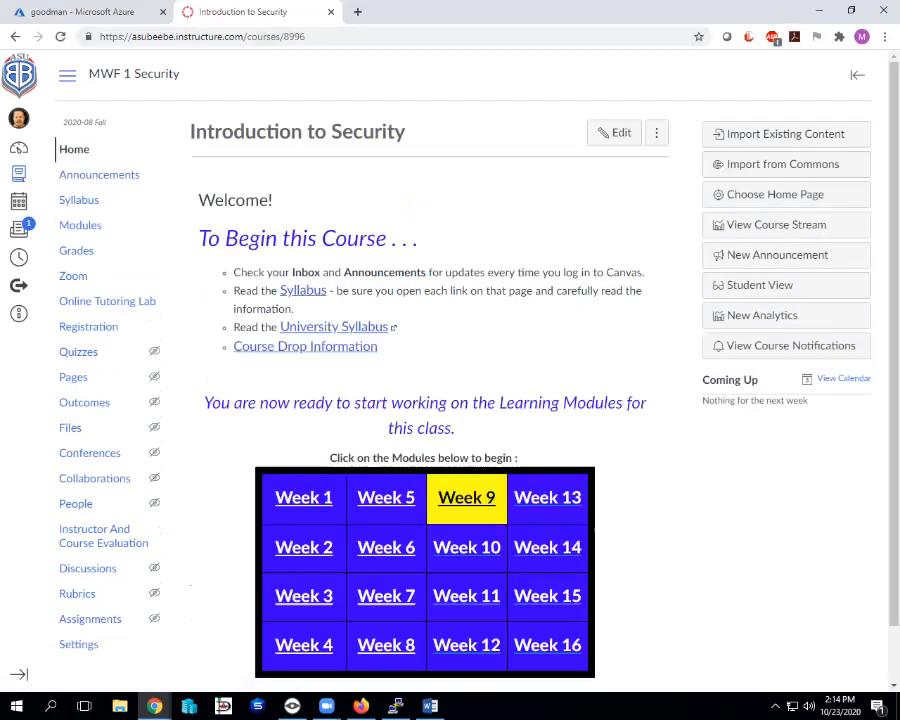
{"action": "left_click", "coordinate": [80, 12]}
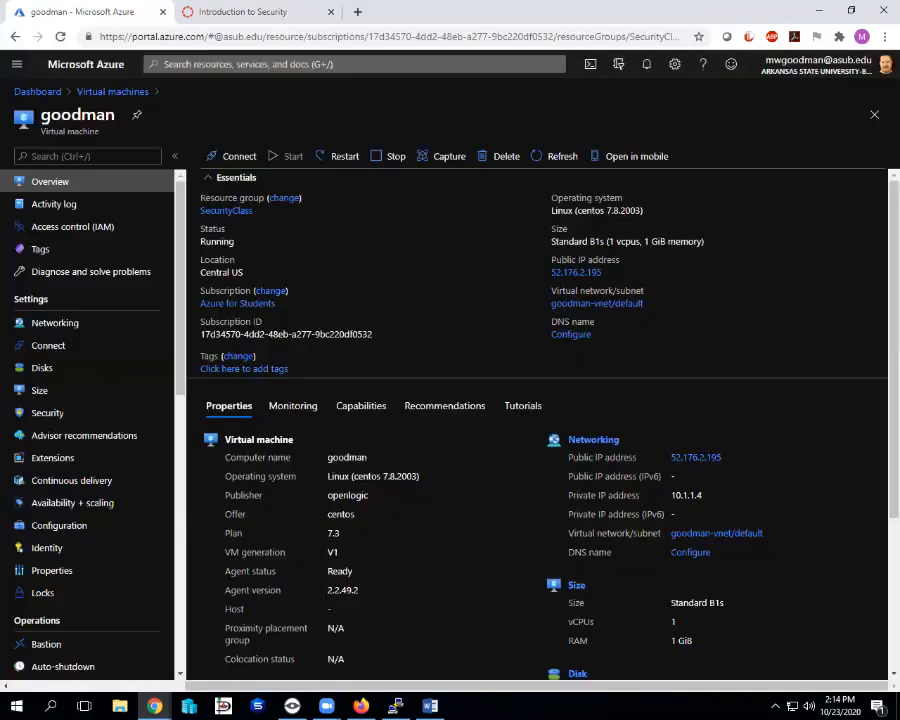
{"action": "left_click", "coordinate": [396, 706]}
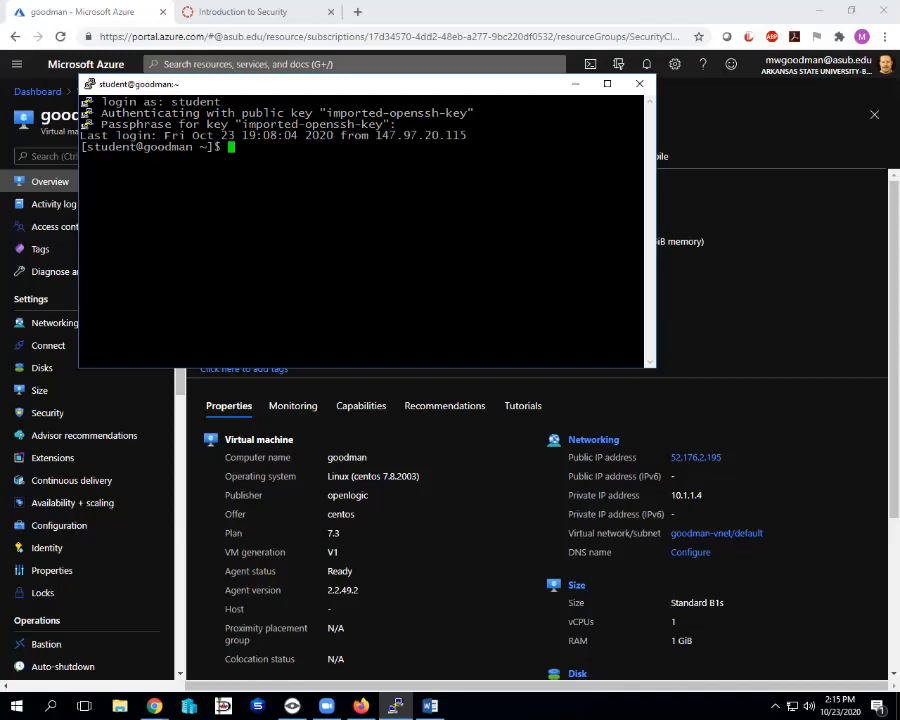
{"action": "left_click_drag", "start_coordinate": [306, 88], "coordinate": [358, 89]}
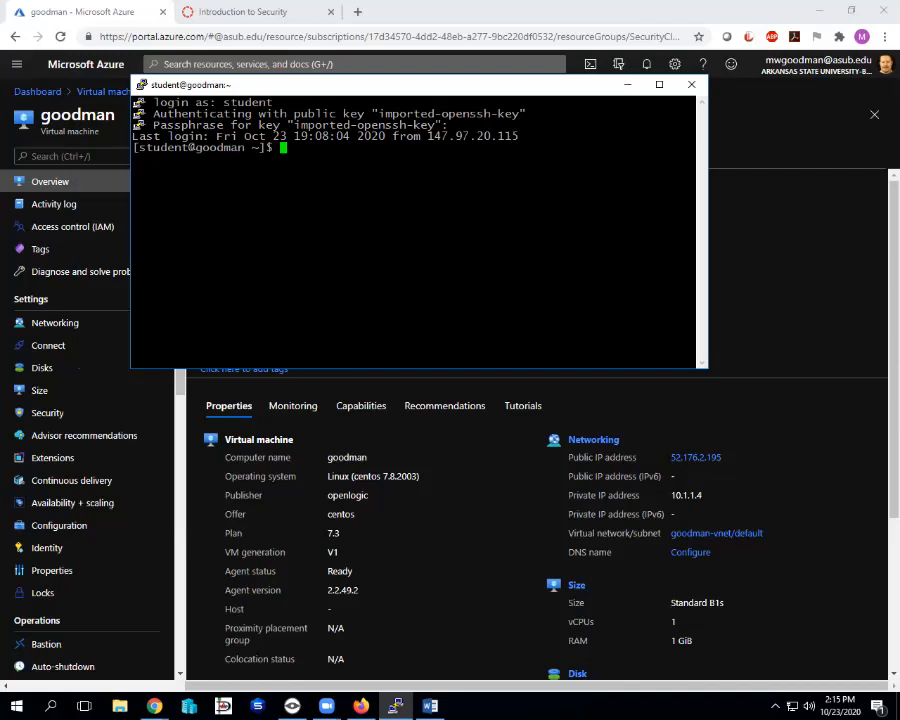
Search for 'wins' in the Windows search and launch WinSCP.
{"action": "left_click", "coordinate": [51, 706]}
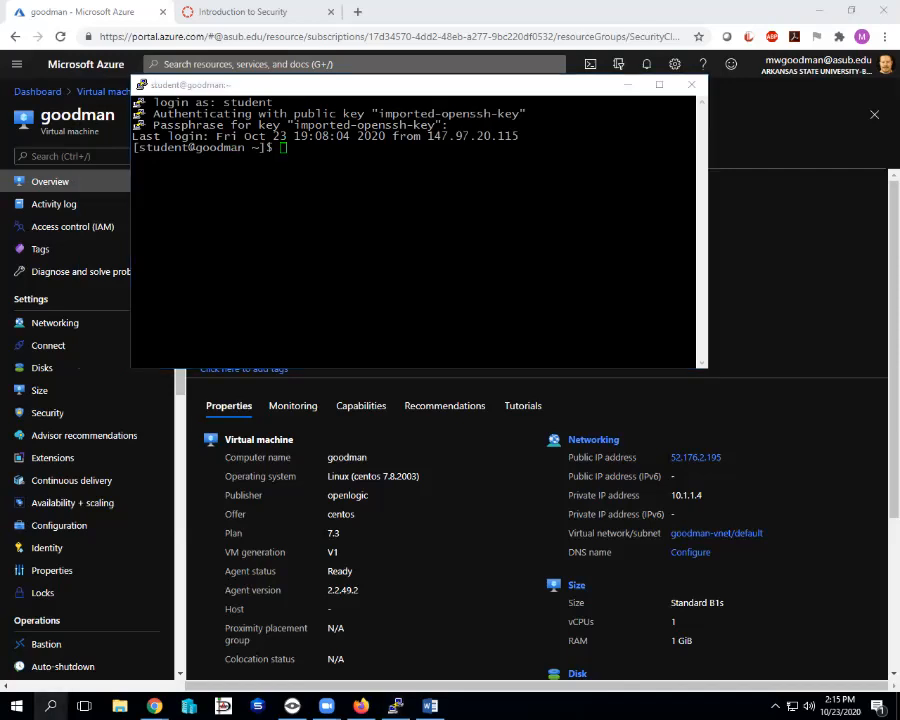
{"action": "type", "text": "w"}
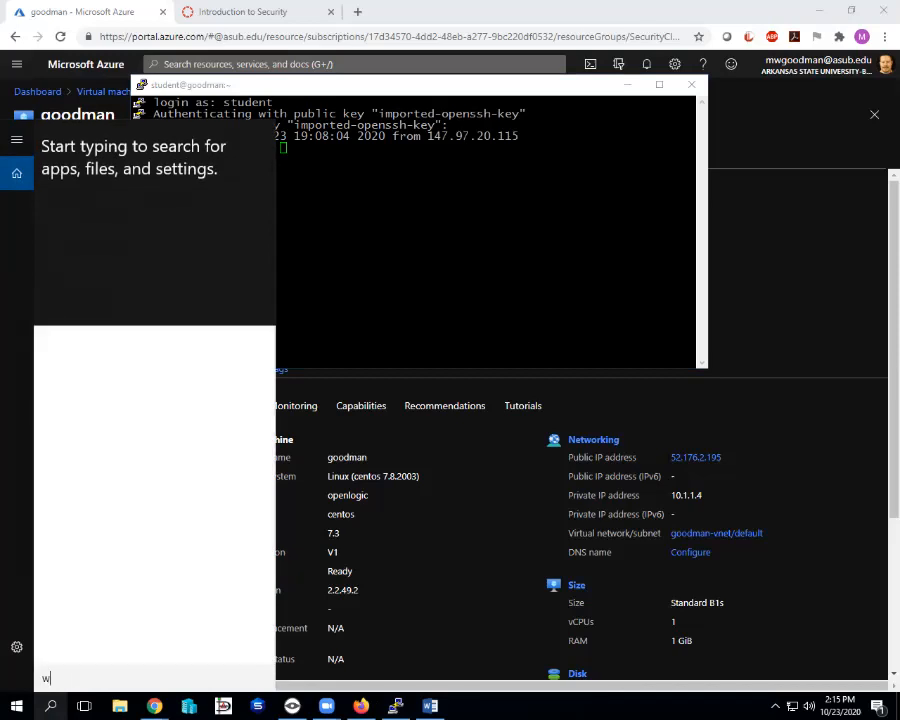
{"action": "type", "text": "ins"}
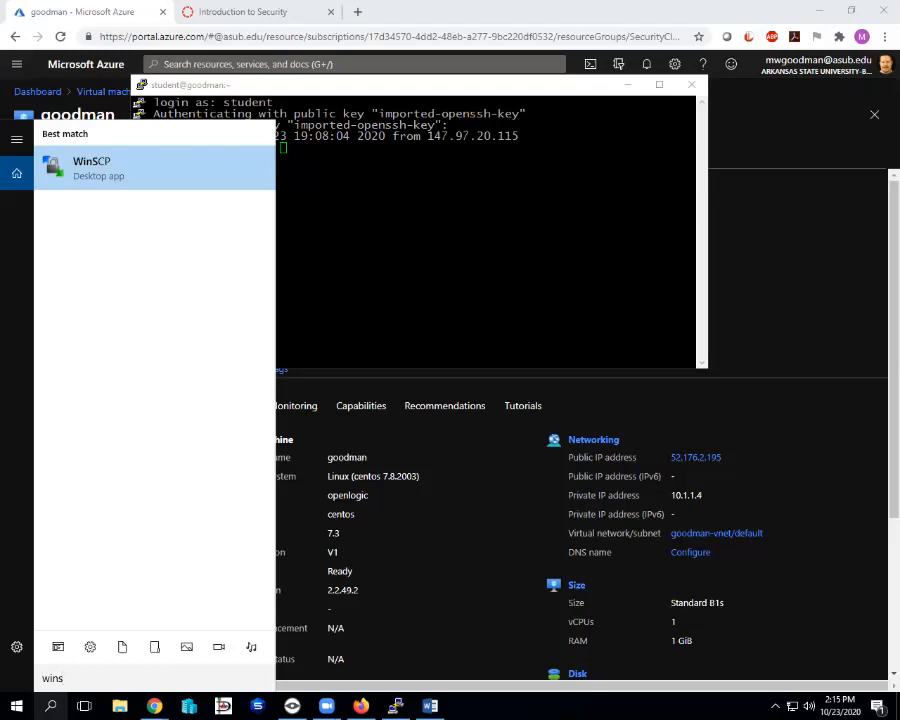
{"action": "key", "text": "Escape"}
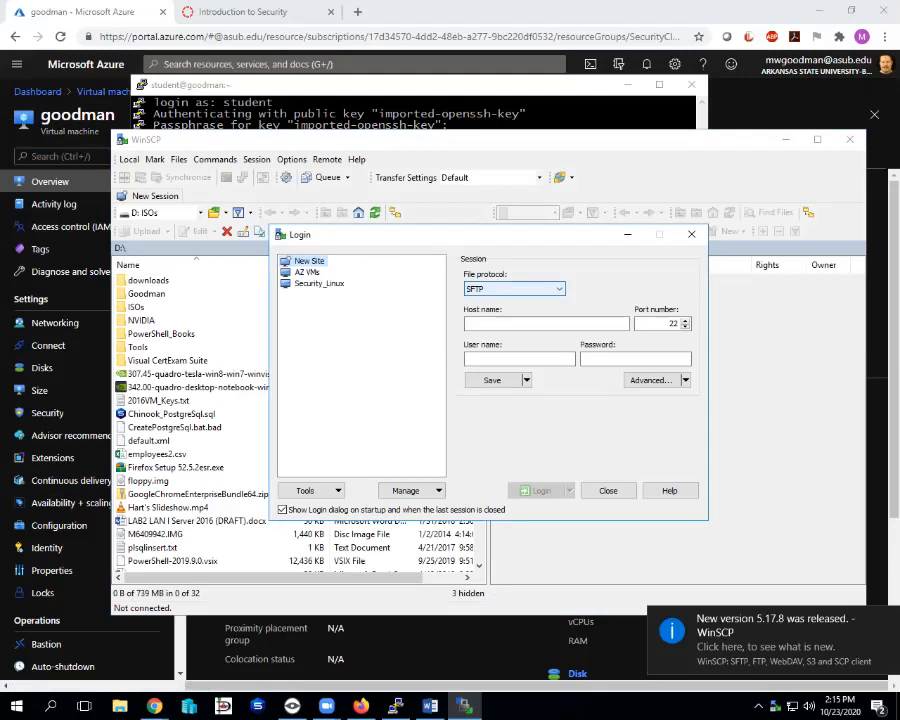
Switch the login's file protocol from SFTP to SCP and open Advanced Site Settings.
{"action": "left_click", "coordinate": [558, 289]}
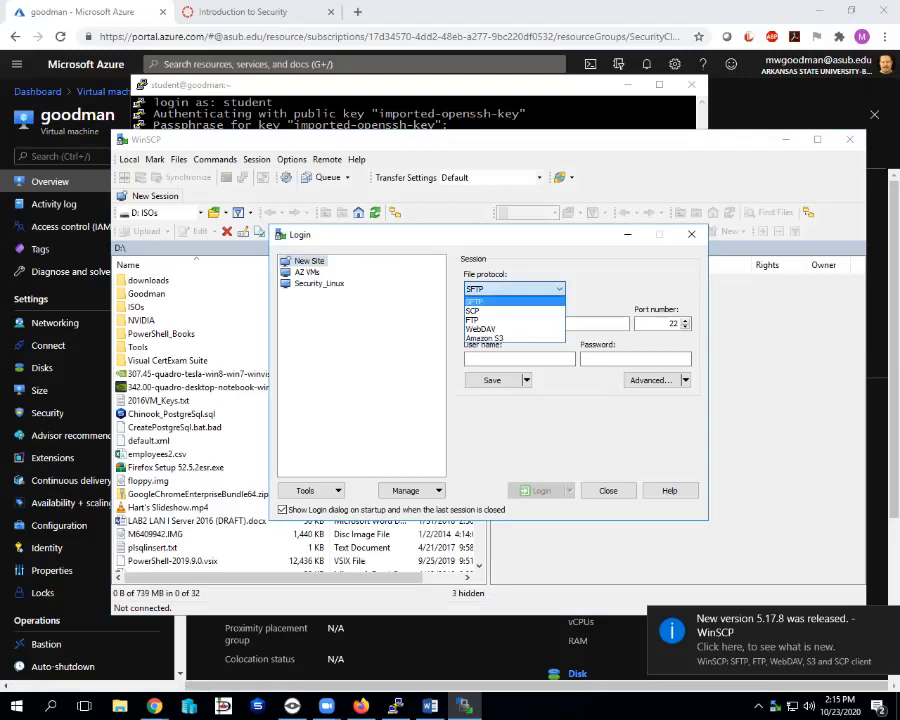
{"action": "left_click", "coordinate": [472, 310]}
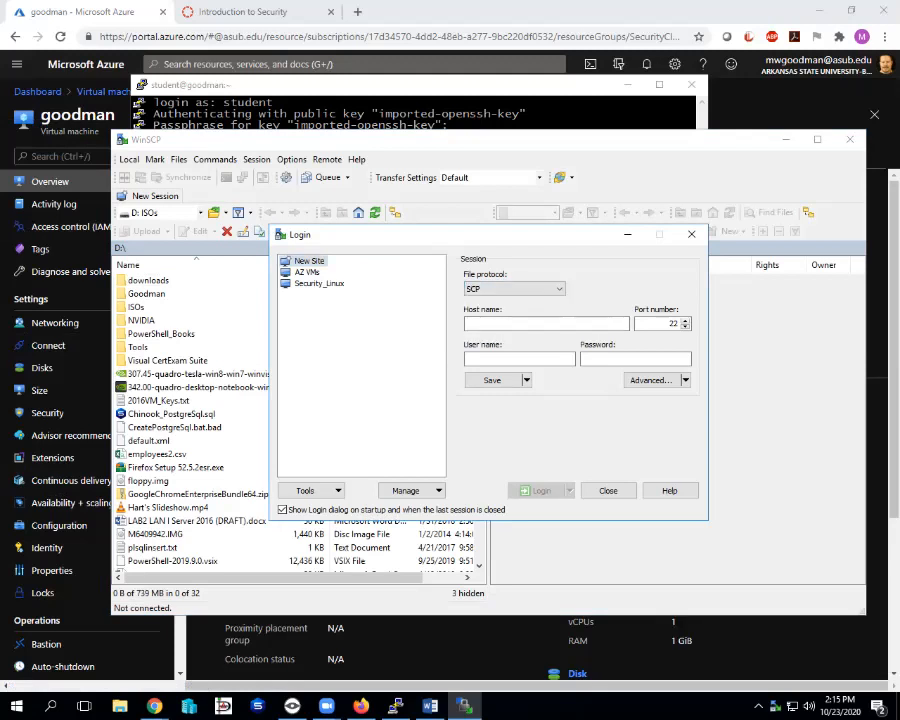
{"action": "left_click", "coordinate": [685, 380]}
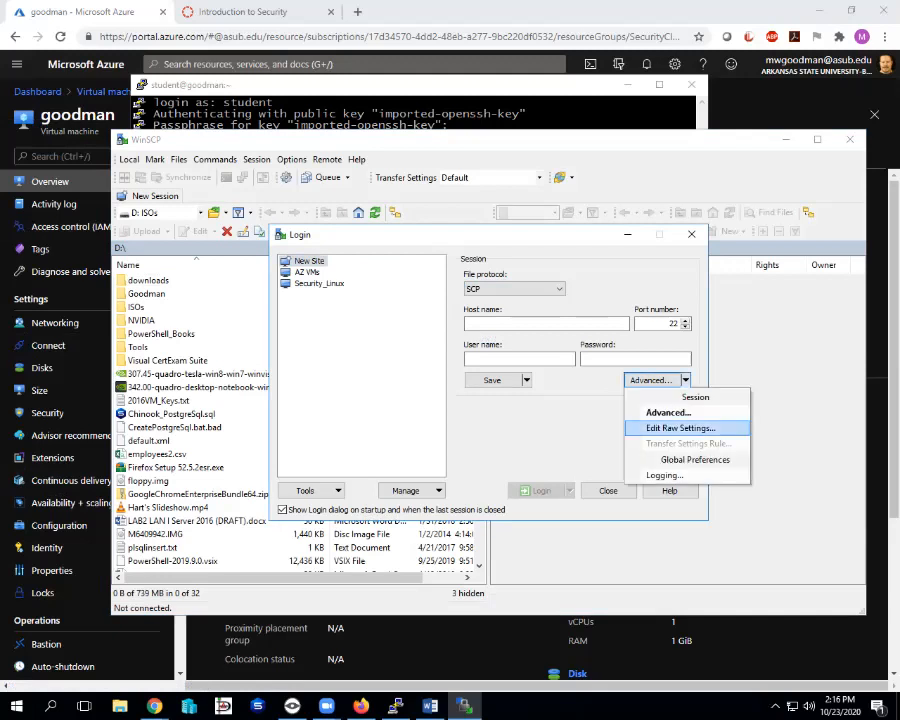
{"action": "left_click", "coordinate": [668, 412]}
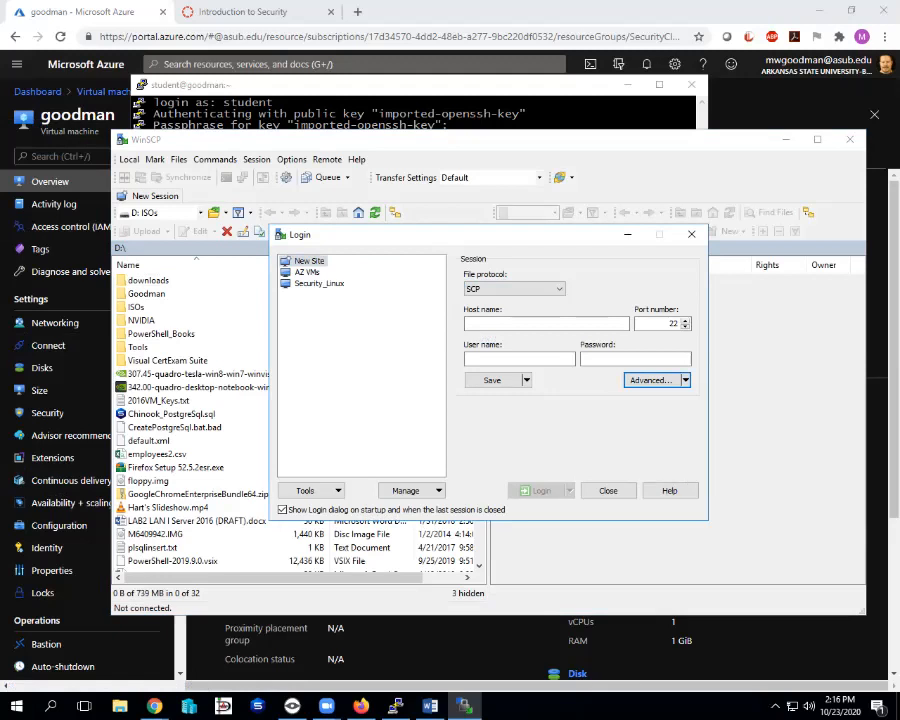
{"action": "left_click_drag", "start_coordinate": [450, 235], "coordinate": [396, 199]}
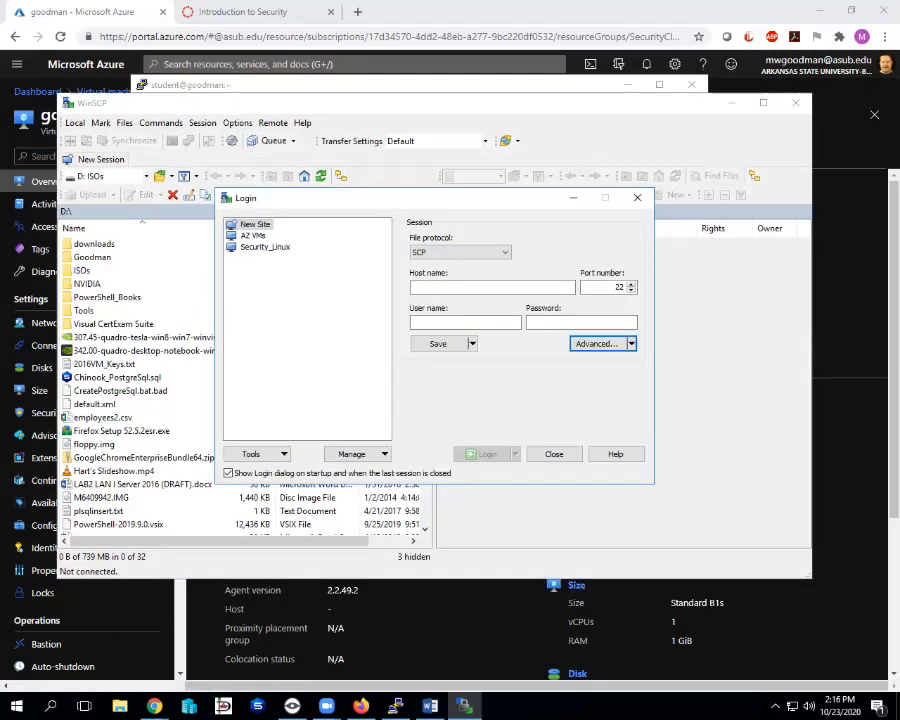
{"action": "left_click", "coordinate": [355, 454]}
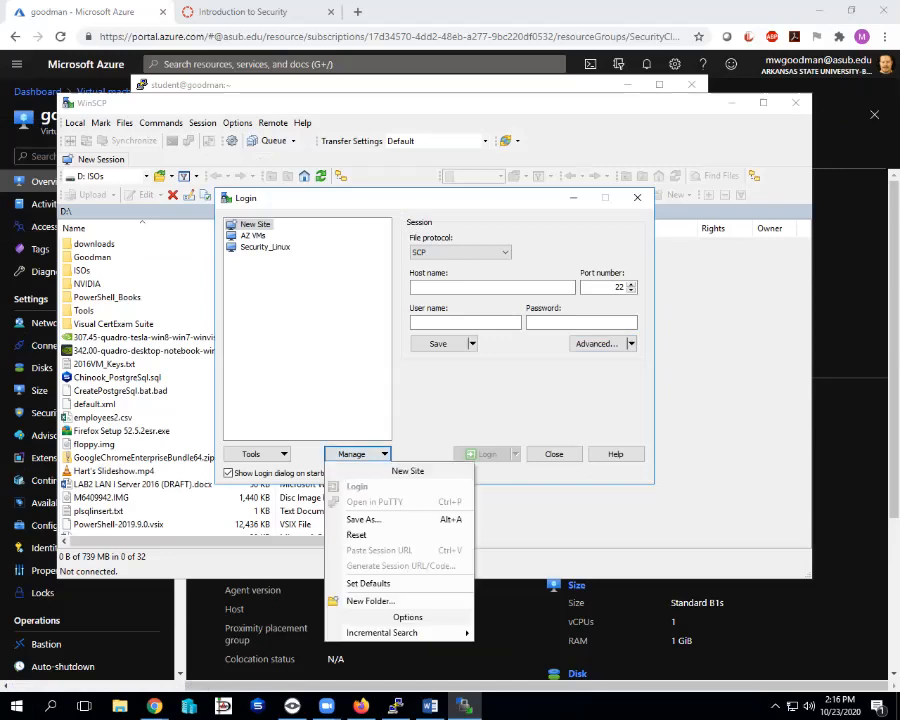
{"action": "key", "text": "Escape"}
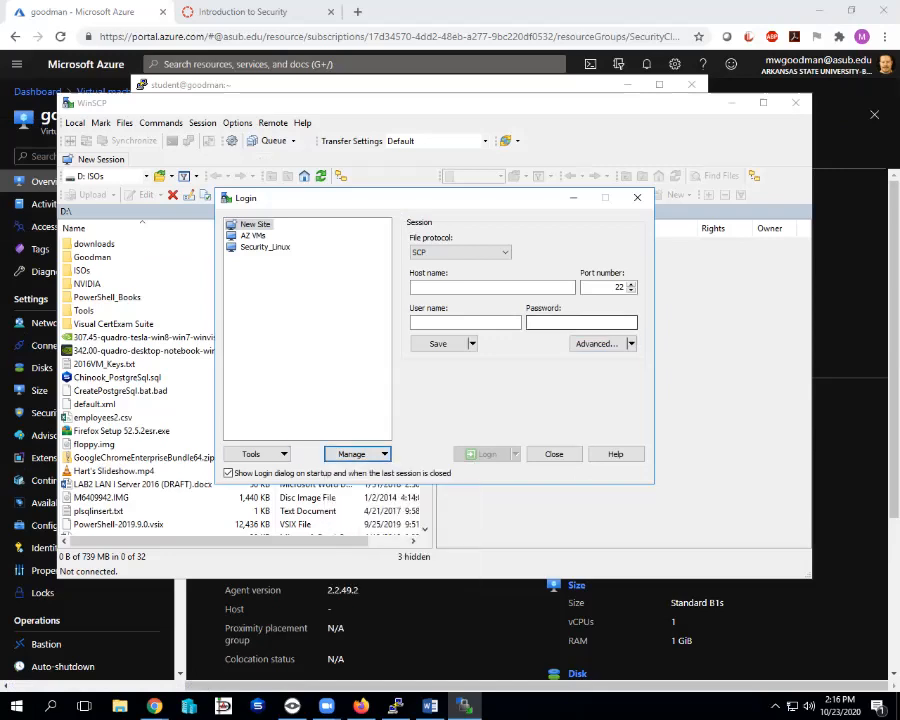
{"action": "left_click", "coordinate": [597, 343]}
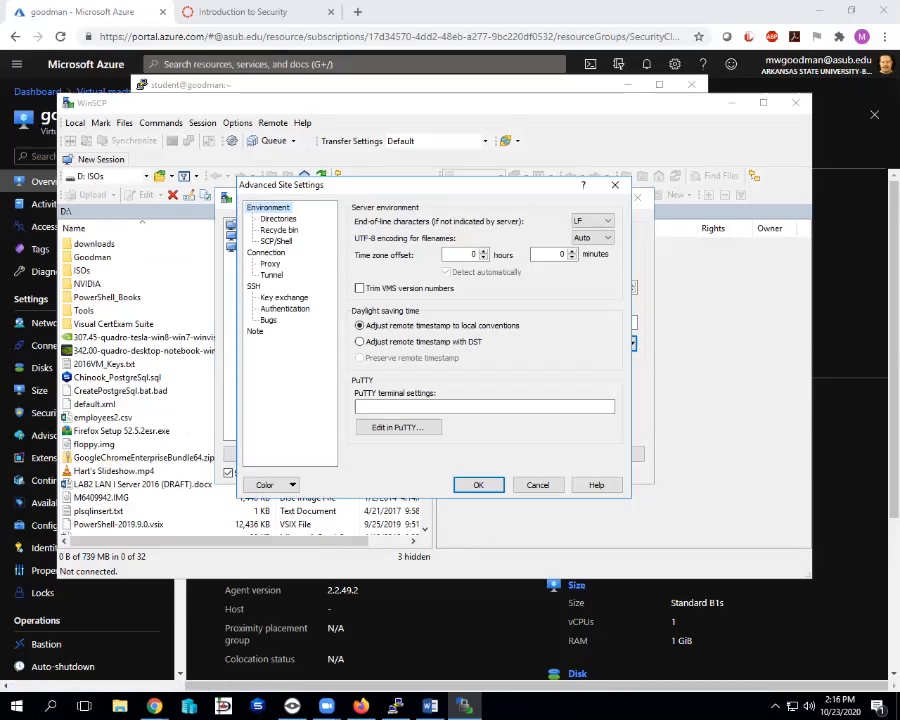
Set Documents\id_rsa.ppk as the SSH authentication private key file and confirm with OK.
{"action": "key", "text": "Escape"}
{"action": "mouse_move", "coordinate": [400, 202]}
{"action": "left_mouse_down"}
{"action": "mouse_move", "coordinate": [340, 178]}
{"action": "mouse_move", "coordinate": [390, 189]}
{"action": "left_mouse_up"}
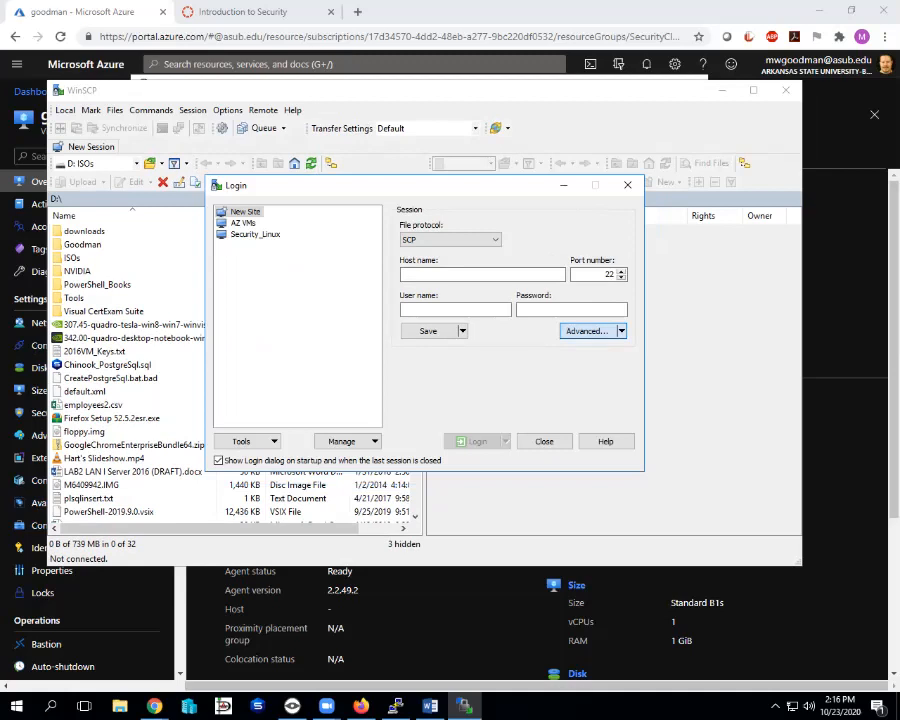
{"action": "left_click", "coordinate": [587, 331]}
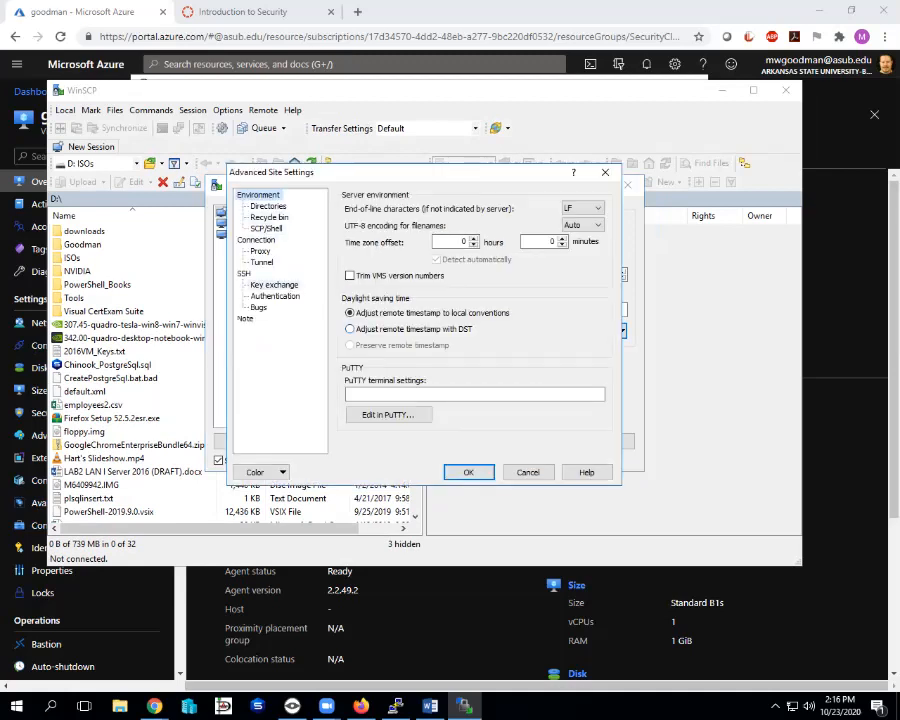
{"action": "left_click", "coordinate": [274, 285]}
{"action": "left_click", "coordinate": [275, 296]}
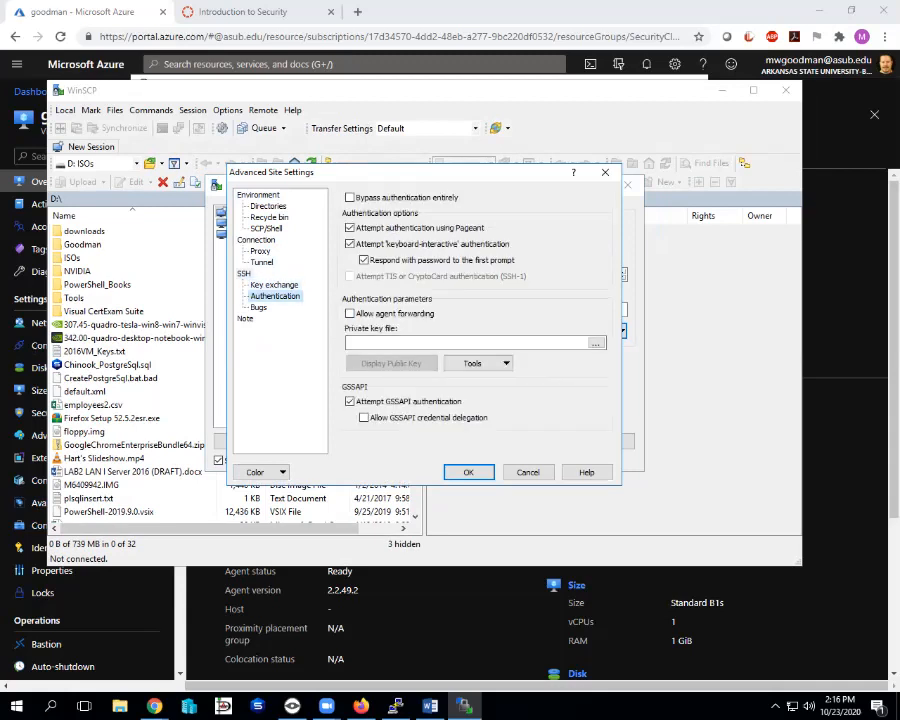
{"action": "left_click", "coordinate": [466, 343]}
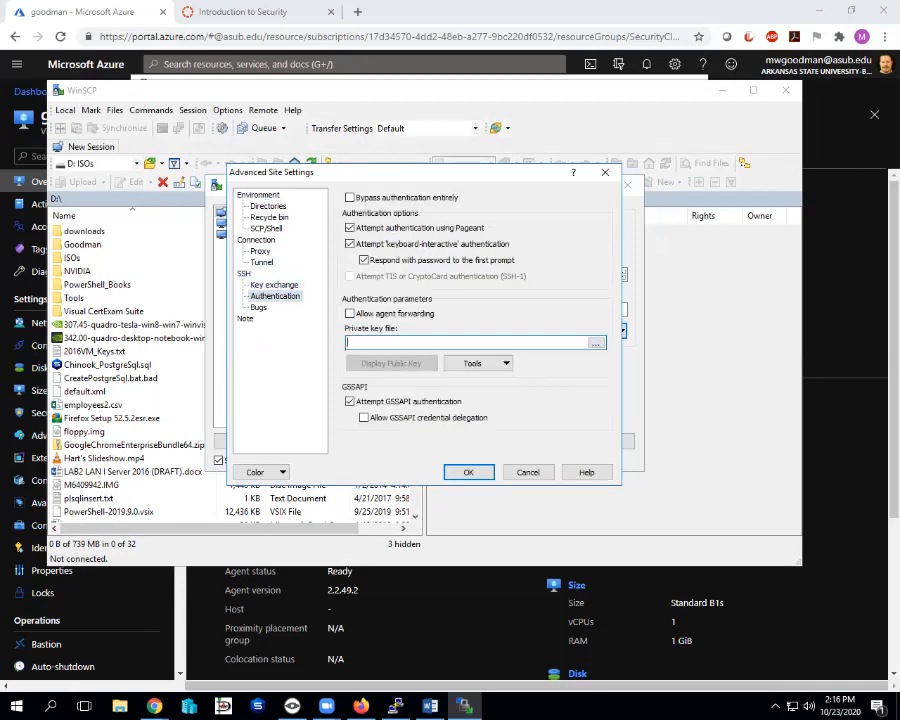
{"action": "left_click", "coordinate": [597, 343]}
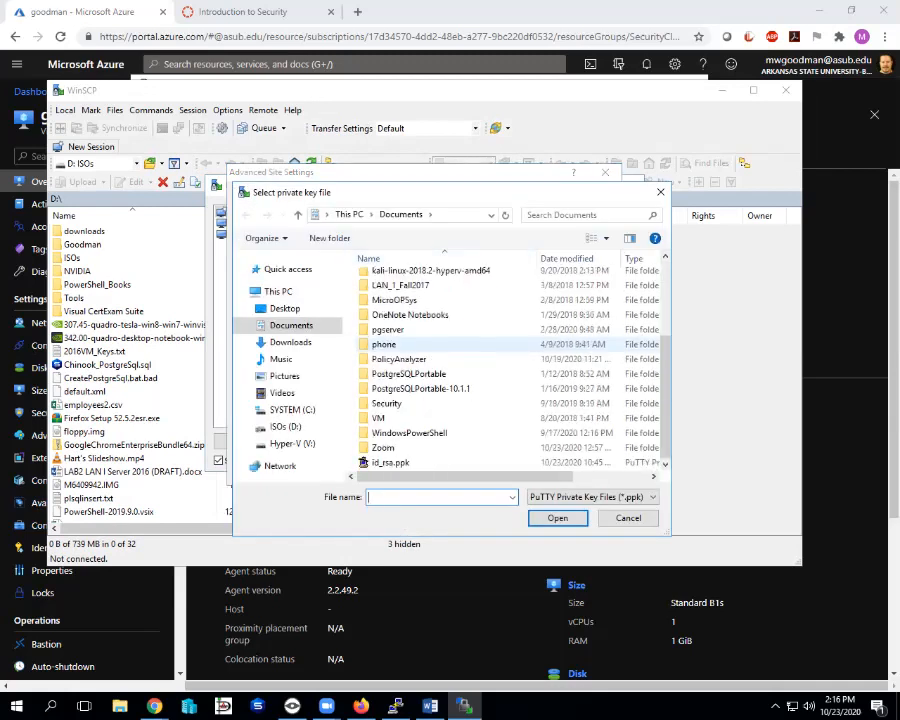
{"action": "left_click", "coordinate": [391, 463]}
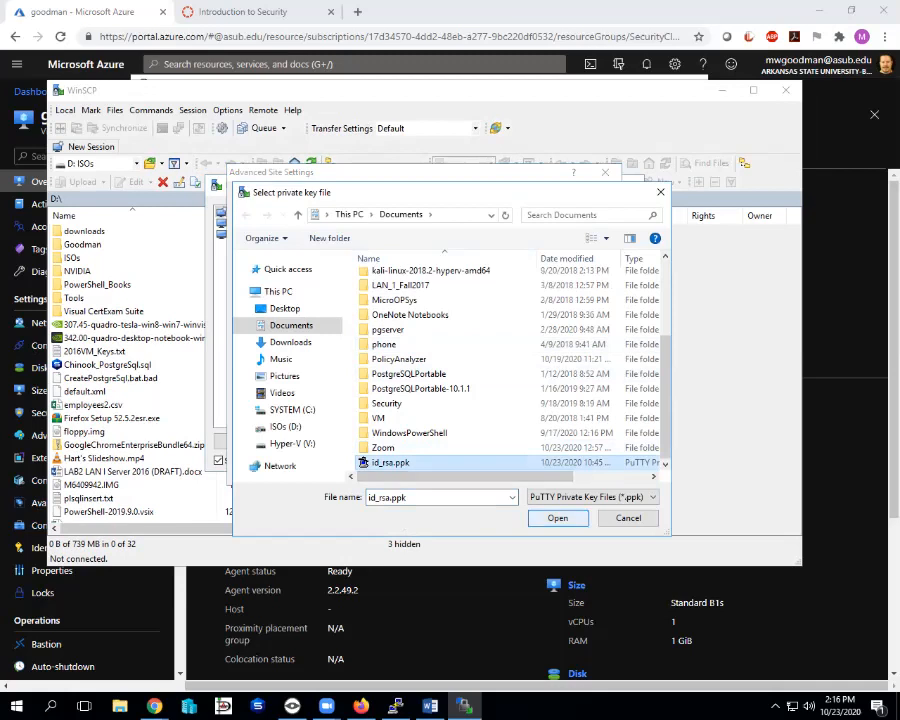
{"action": "left_click", "coordinate": [558, 518]}
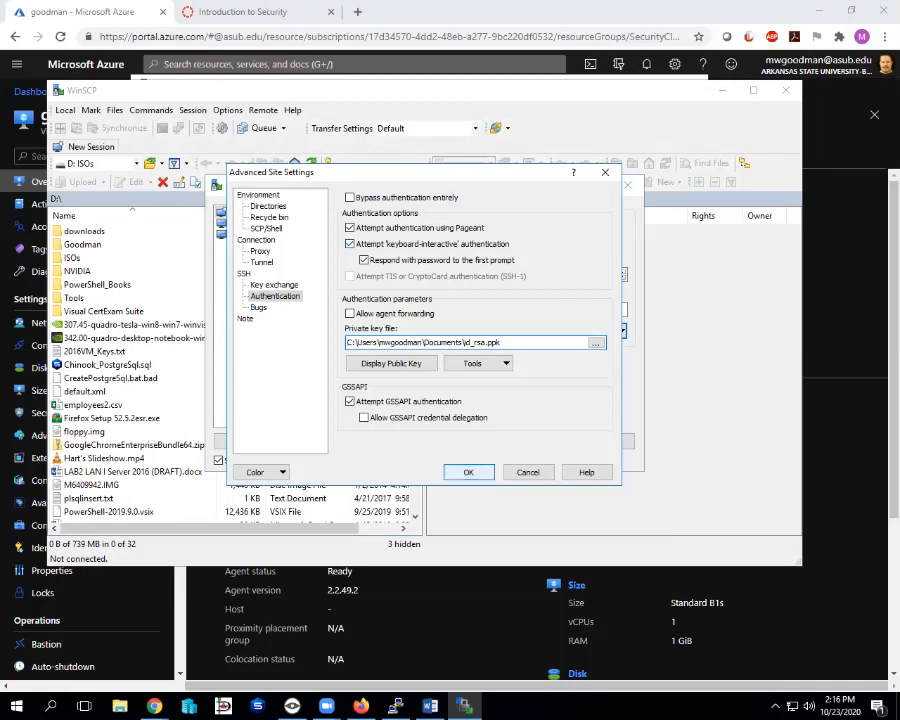
{"action": "left_click", "coordinate": [468, 472]}
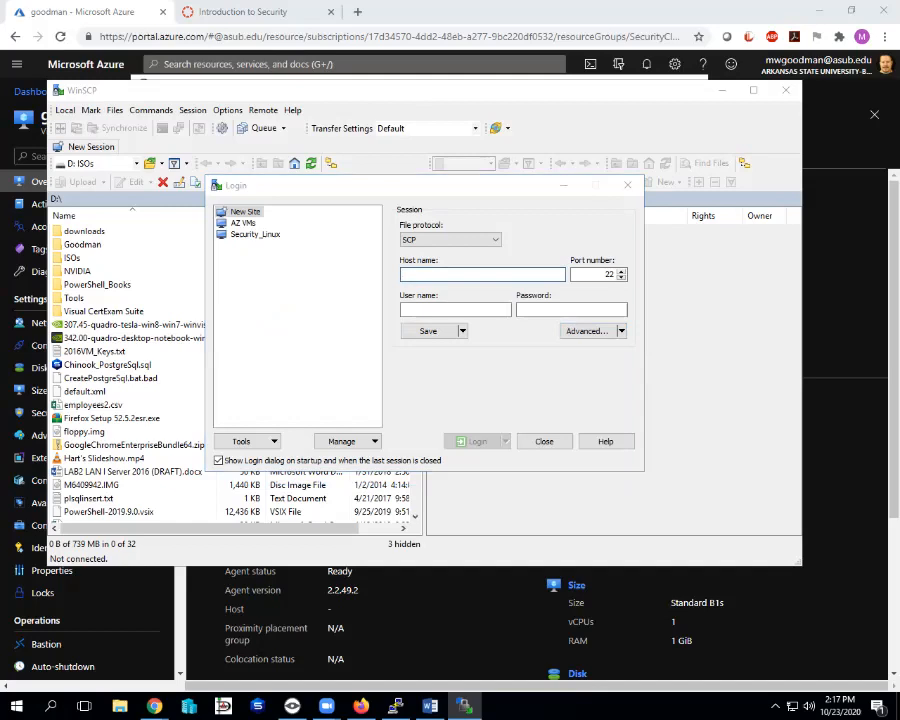
Copy the VM's IP from the Azure portal and paste 52.176.2.195 as the WinSCP host name.
{"action": "left_click", "coordinate": [396, 706]}
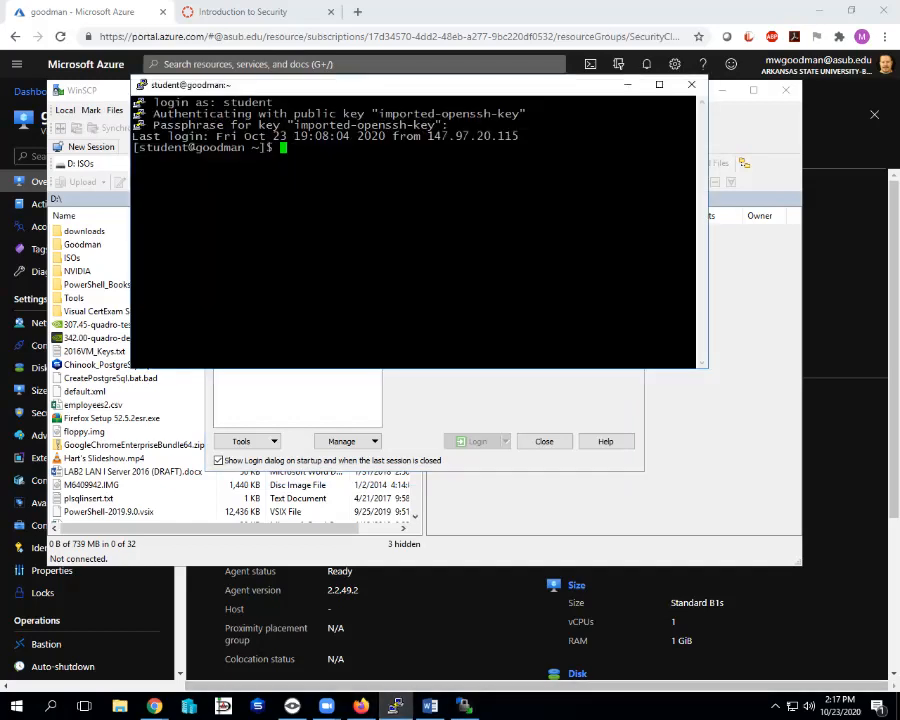
{"action": "left_click_drag", "start_coordinate": [313, 86], "coordinate": [319, 68]}
{"action": "left_click", "coordinate": [632, 66]}
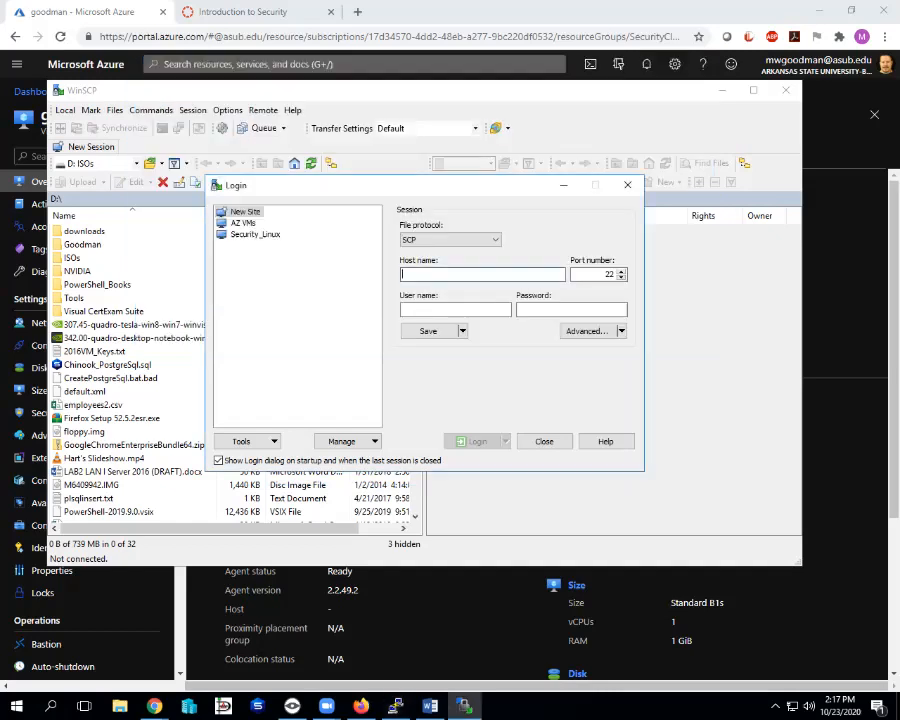
{"action": "left_click_drag", "start_coordinate": [590, 12], "coordinate": [511, 112]}
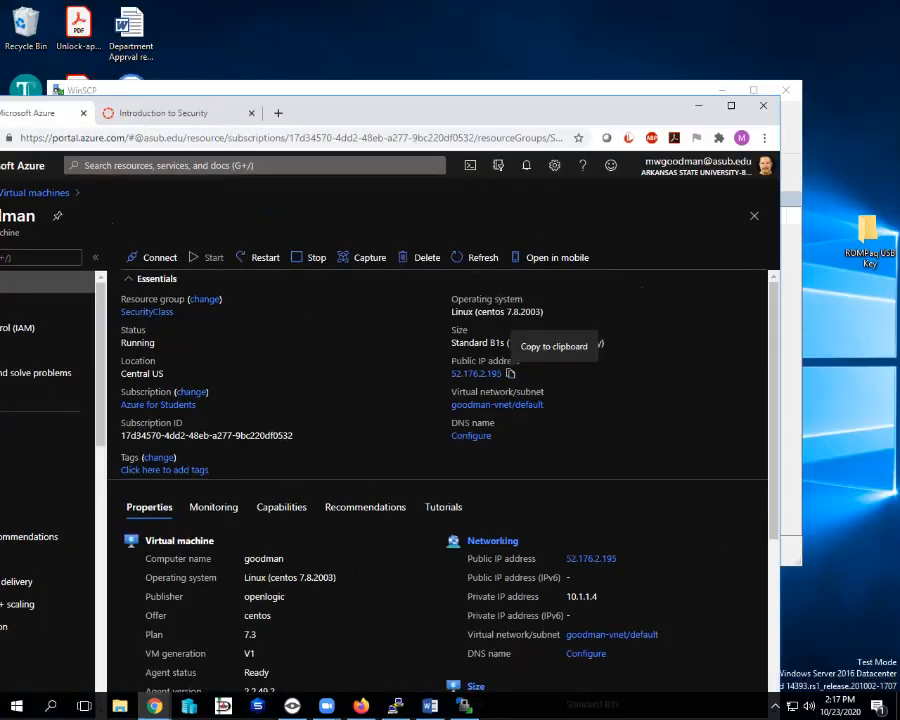
{"action": "key", "text": "alt+Tab"}
{"action": "right_click", "coordinate": [562, 274]}
{"action": "left_click", "coordinate": [603, 385]}
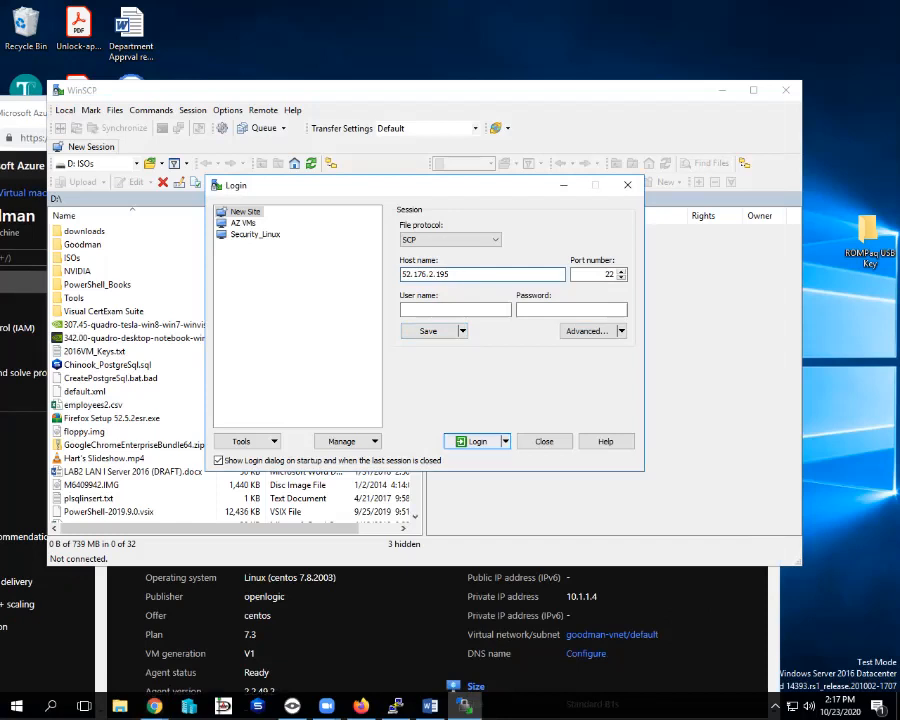
Connect to 52.176.2.195, accept the host key, and log in with the username and key passphrase.
{"action": "key", "text": "Return"}
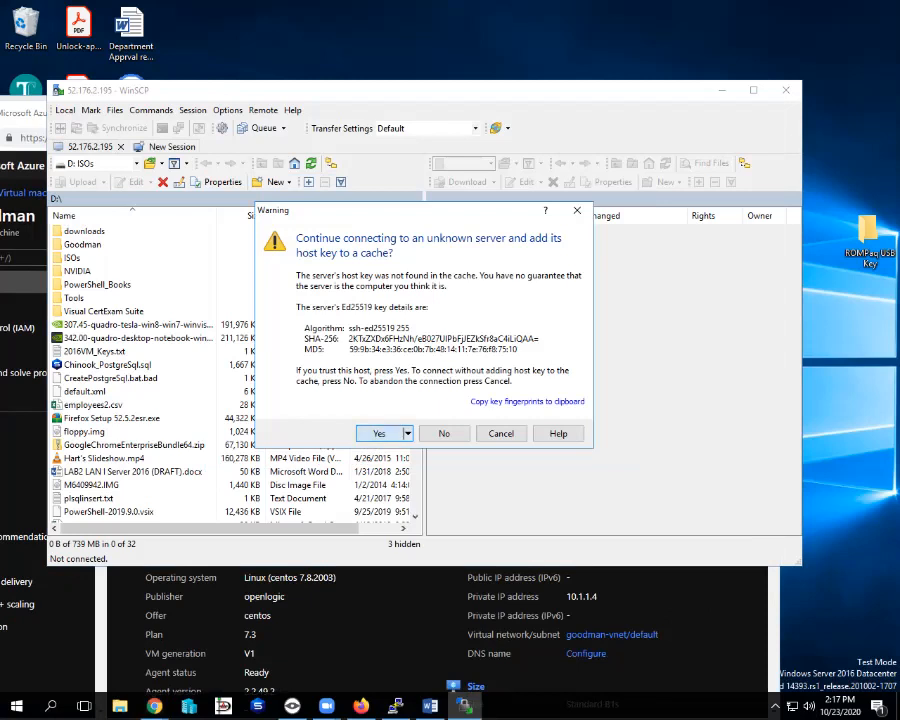
{"action": "key", "text": "Return"}
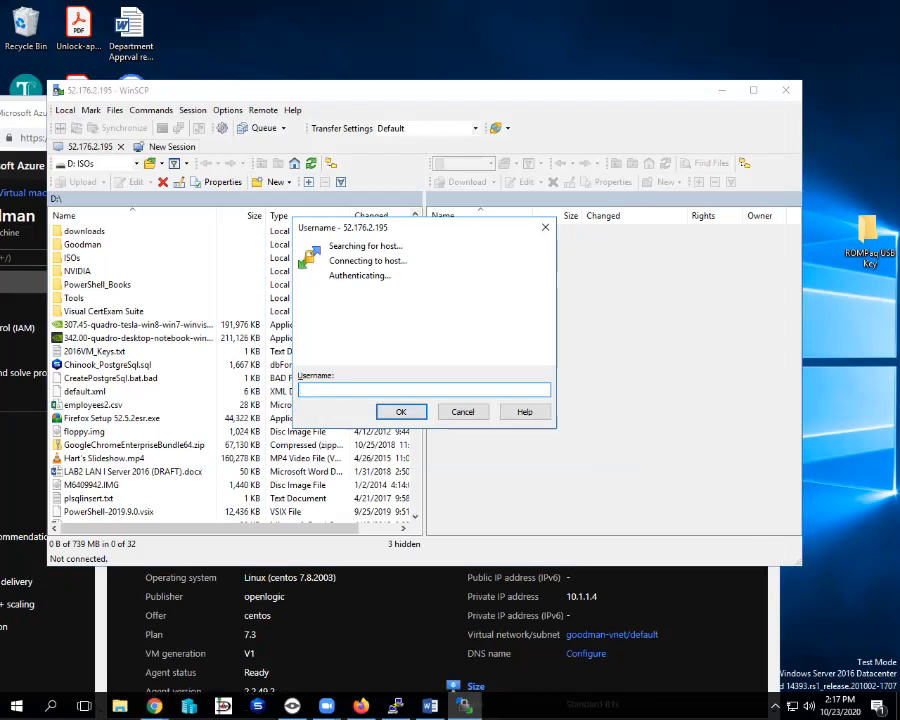
{"action": "type", "text": "goodman"}
{"action": "key", "text": "Return"}
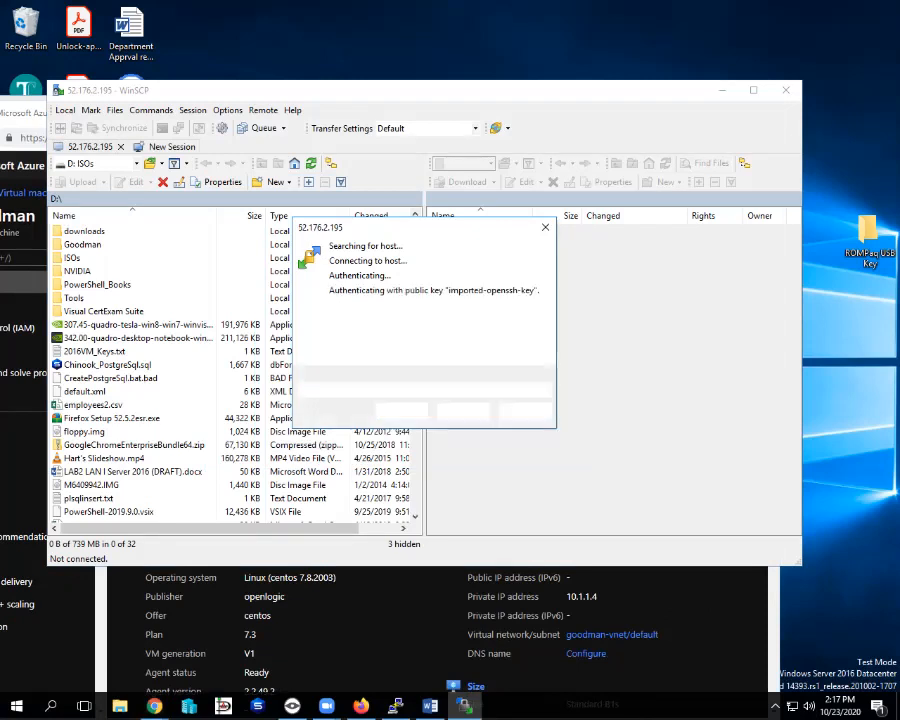
{"action": "type", "text": "*"}
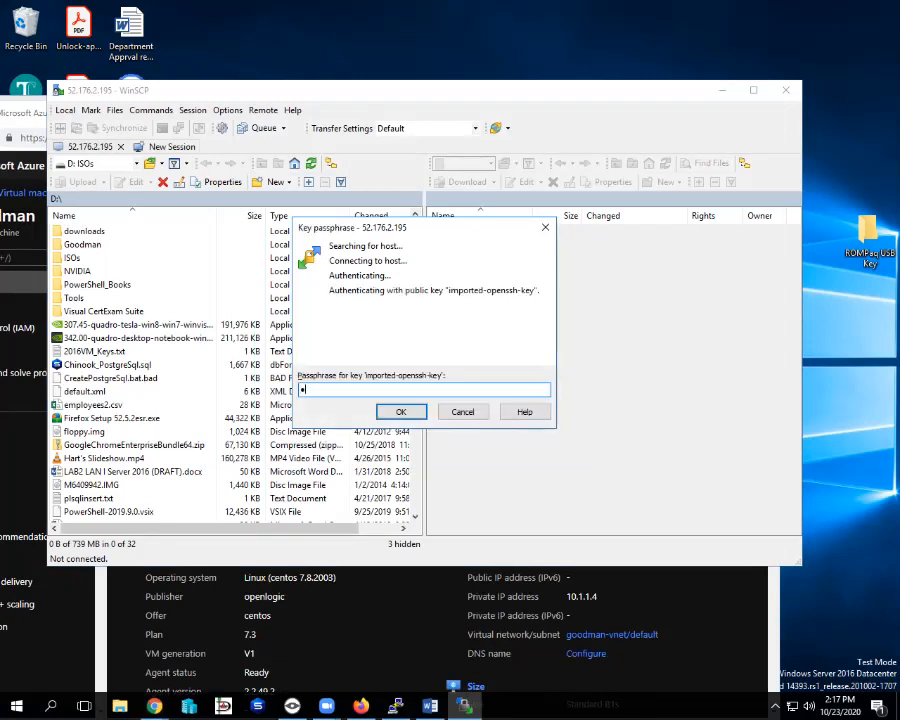
{"action": "type", "text": "*******"}
{"action": "key", "text": "Return"}
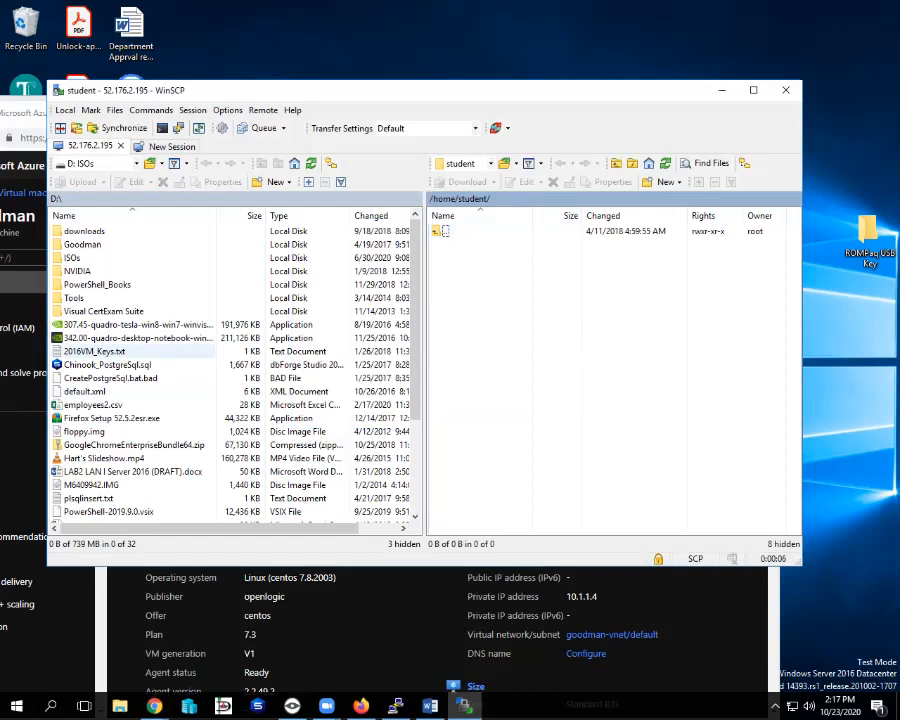
Upload 2016VM_Keys.txt from the local panel into /home/student on the server.
{"action": "left_click", "coordinate": [95, 352]}
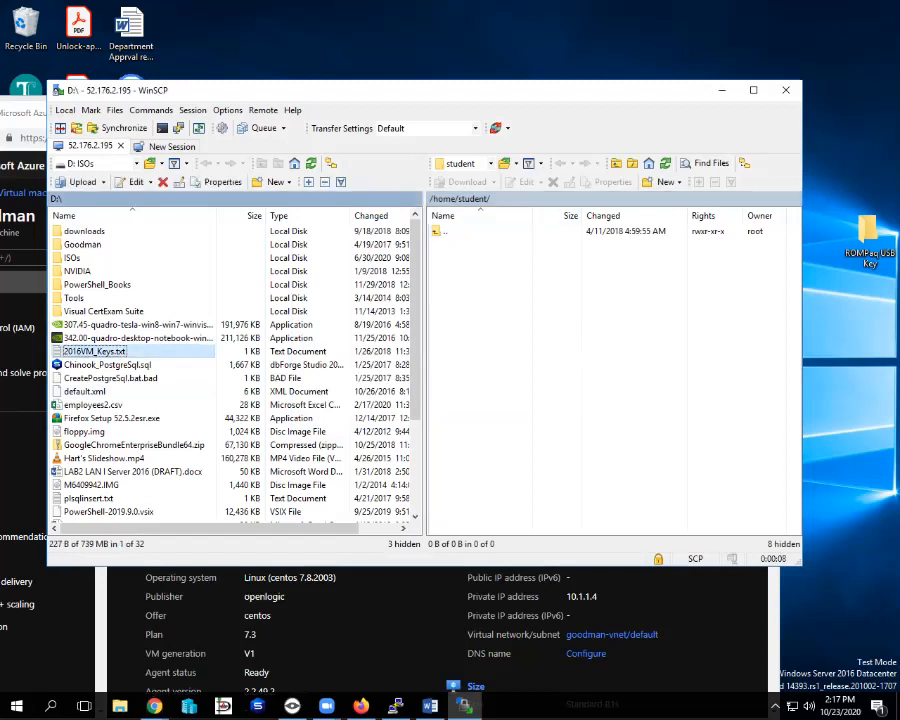
{"action": "left_click_drag", "start_coordinate": [95, 352], "coordinate": [485, 246]}
{"action": "left_click_drag", "start_coordinate": [397, 95], "coordinate": [526, 49]}
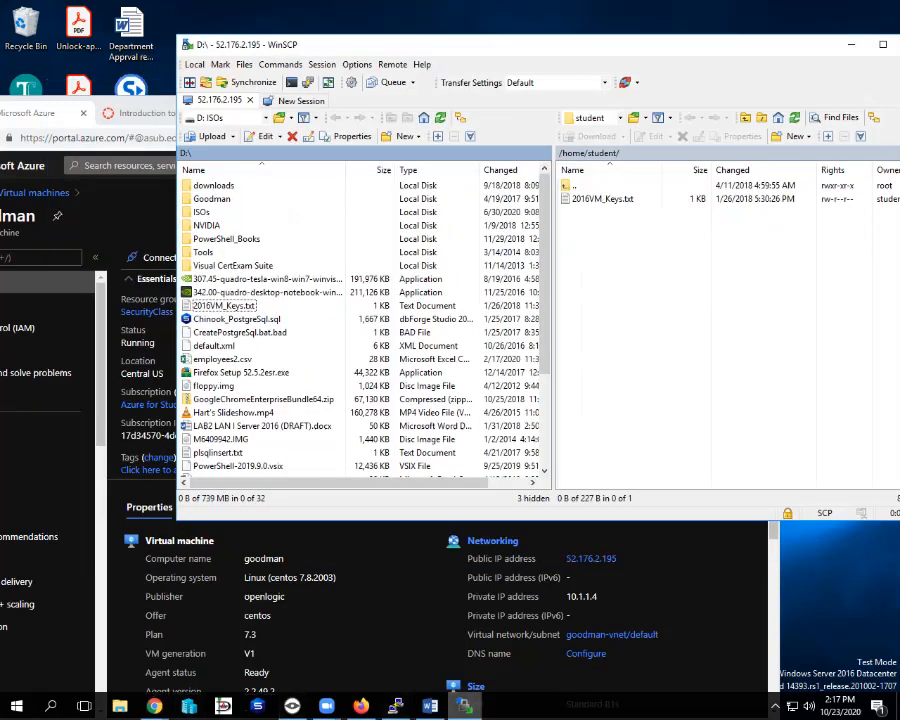
Run ls in the PuTTY terminal to confirm 2016VM_Keys.txt is on the server.
{"action": "left_click", "coordinate": [396, 706]}
{"action": "left_click_drag", "start_coordinate": [412, 276], "coordinate": [416, 265]}
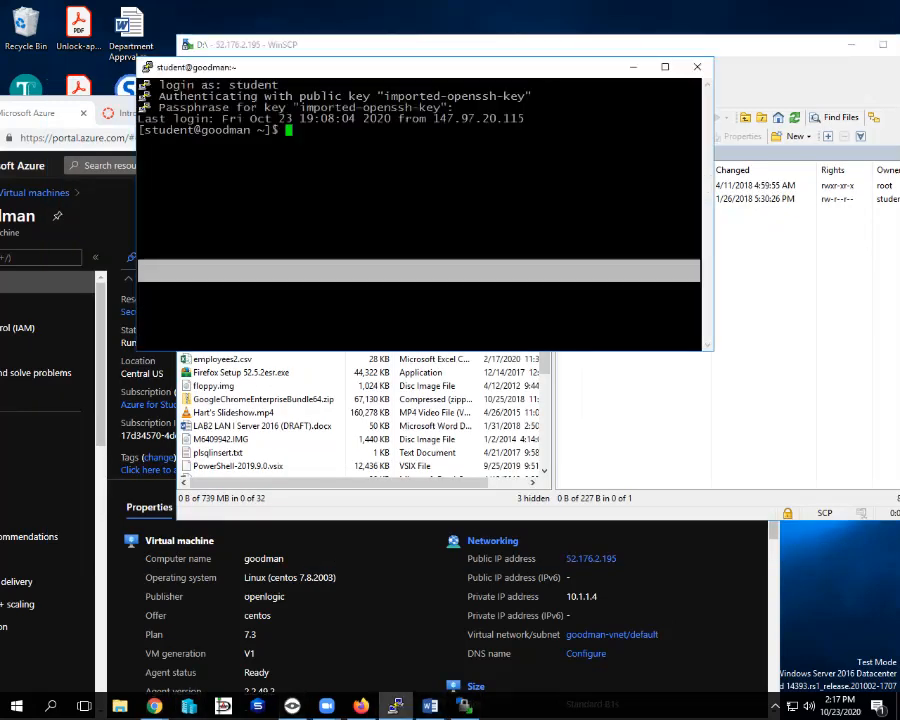
{"action": "type", "text": "ls"}
{"action": "key", "text": "Return"}
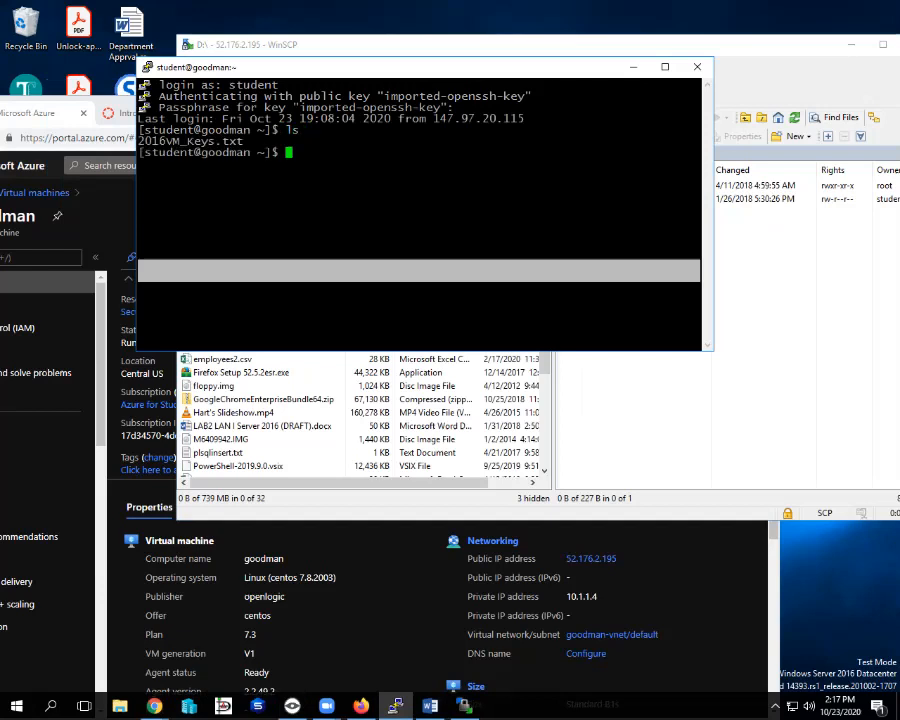
{"action": "left_click_drag", "start_coordinate": [420, 67], "coordinate": [327, 68]}
{"action": "left_click", "coordinate": [680, 310]}
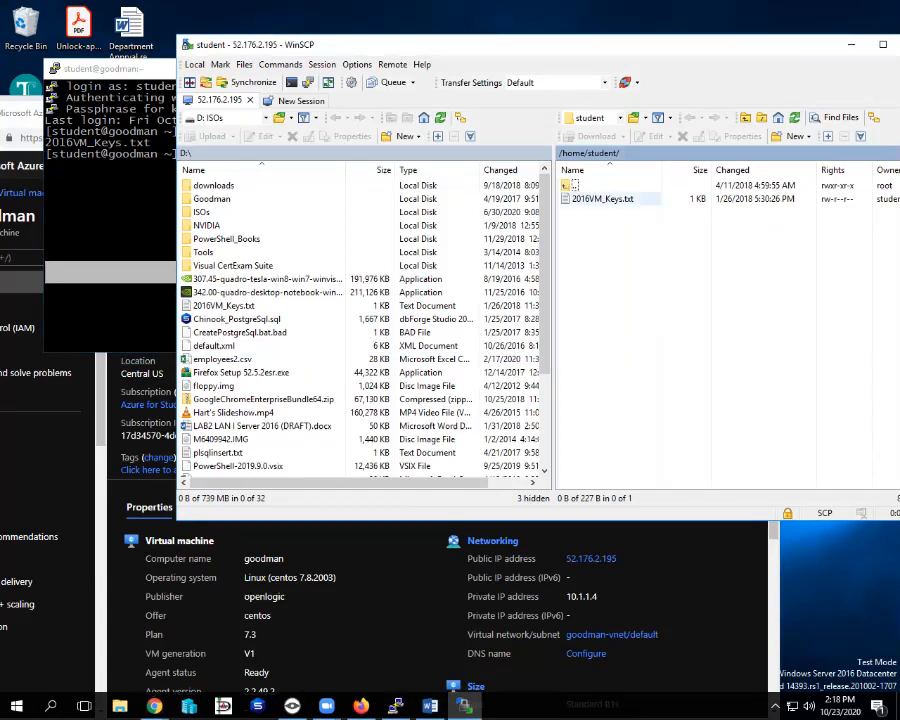
Navigate the remote panel from /home/student up to / and into the etc folder.
{"action": "double_click", "coordinate": [574, 186]}
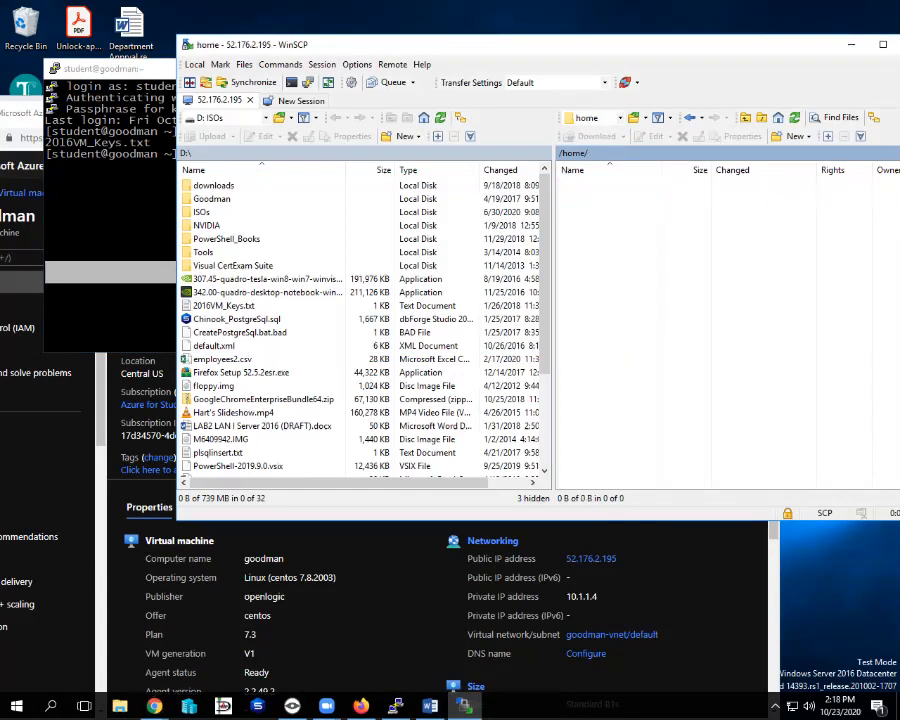
{"action": "double_click", "coordinate": [574, 186]}
{"action": "left_click_drag", "start_coordinate": [665, 48], "coordinate": [560, 48]}
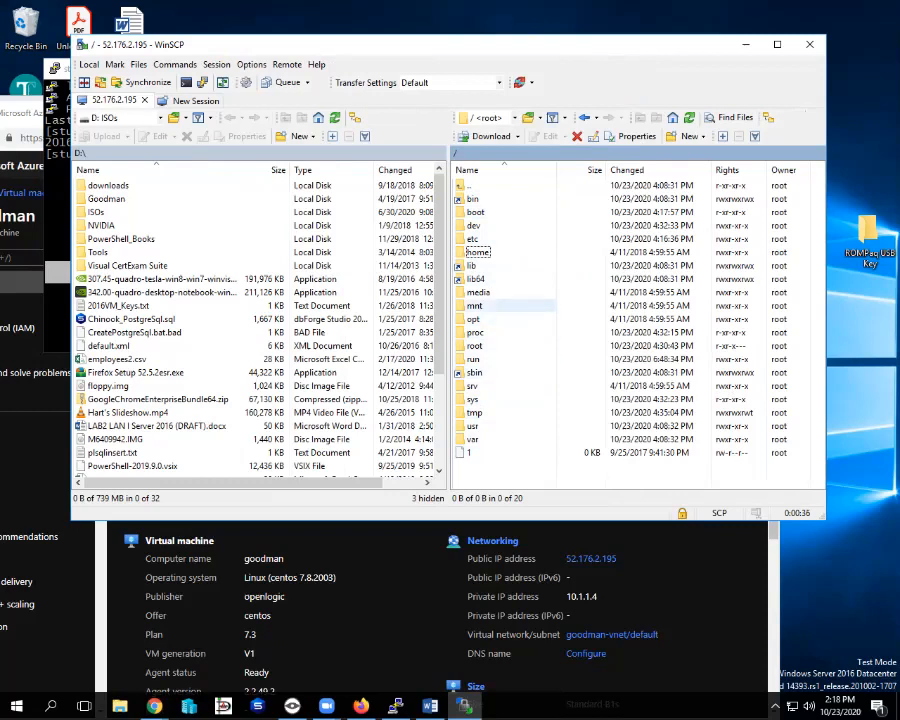
{"action": "double_click", "coordinate": [475, 239]}
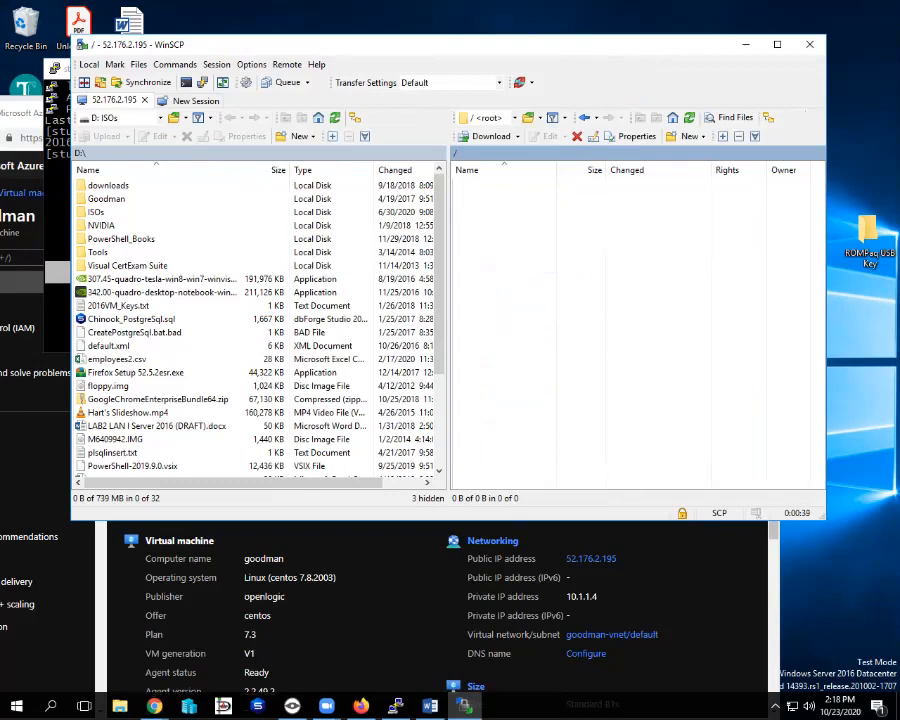
{"action": "scroll", "coordinate": [635, 330], "scroll_direction": "down", "scroll_amount": 20}
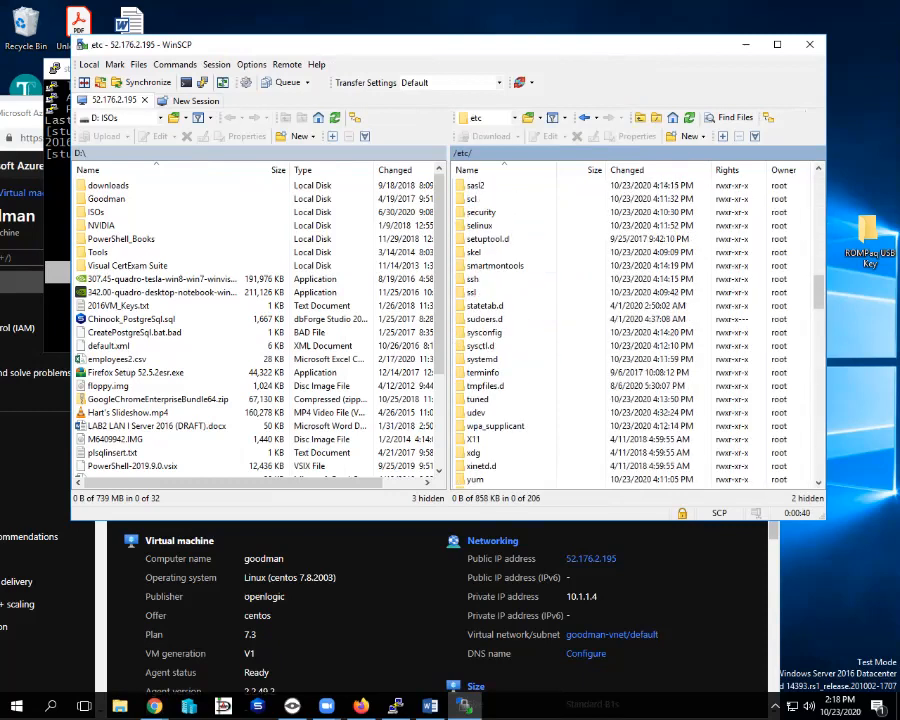
{"action": "scroll", "coordinate": [500, 358], "scroll_direction": "up", "scroll_amount": 20}
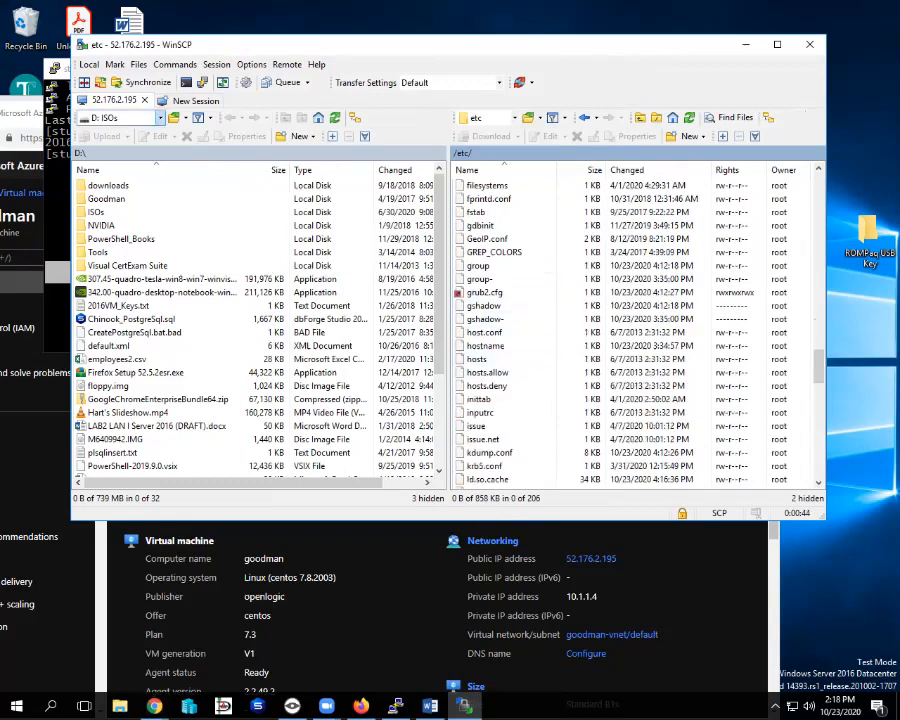
Switch the local panel to Desktop and download the hosts file from /etc there.
{"action": "left_click", "coordinate": [160, 118]}
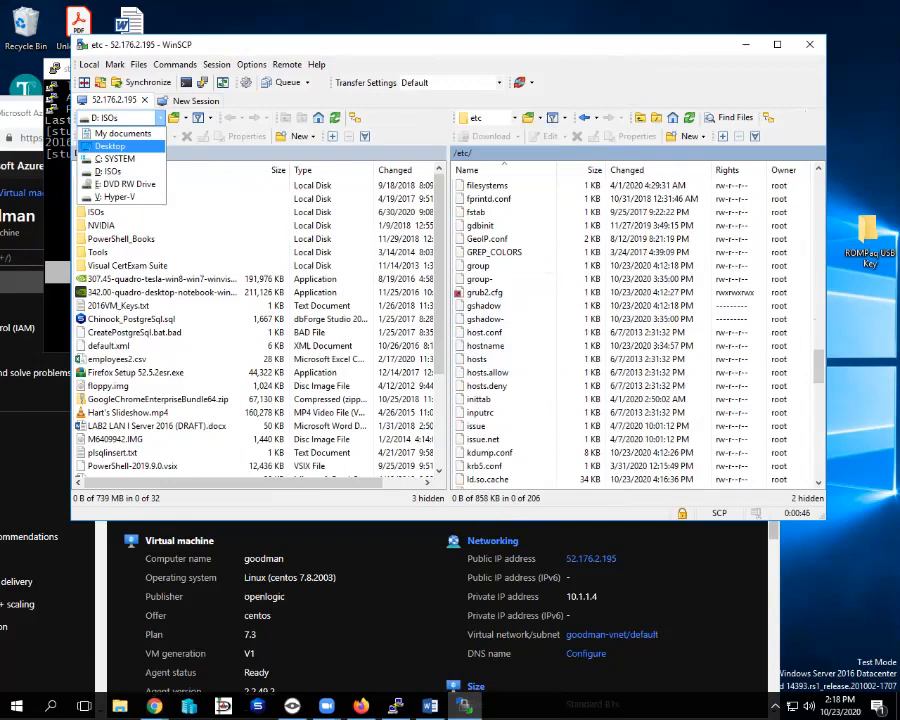
{"action": "left_click", "coordinate": [110, 146]}
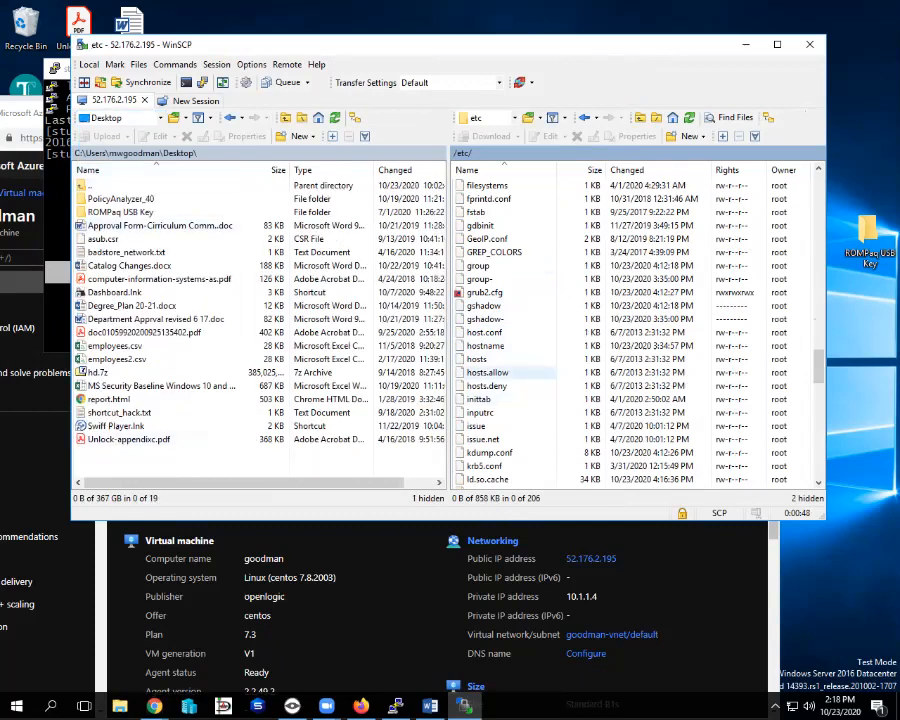
{"action": "left_click", "coordinate": [477, 359]}
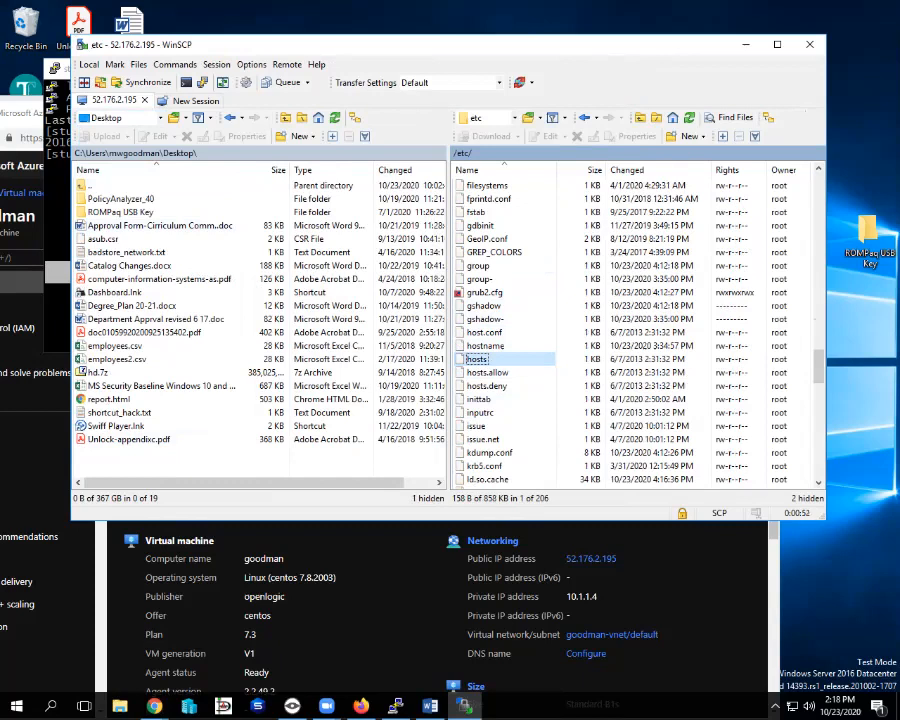
{"action": "left_click_drag", "start_coordinate": [477, 359], "coordinate": [180, 454]}
{"action": "left_click_drag", "start_coordinate": [150, 44], "coordinate": [135, 112]}
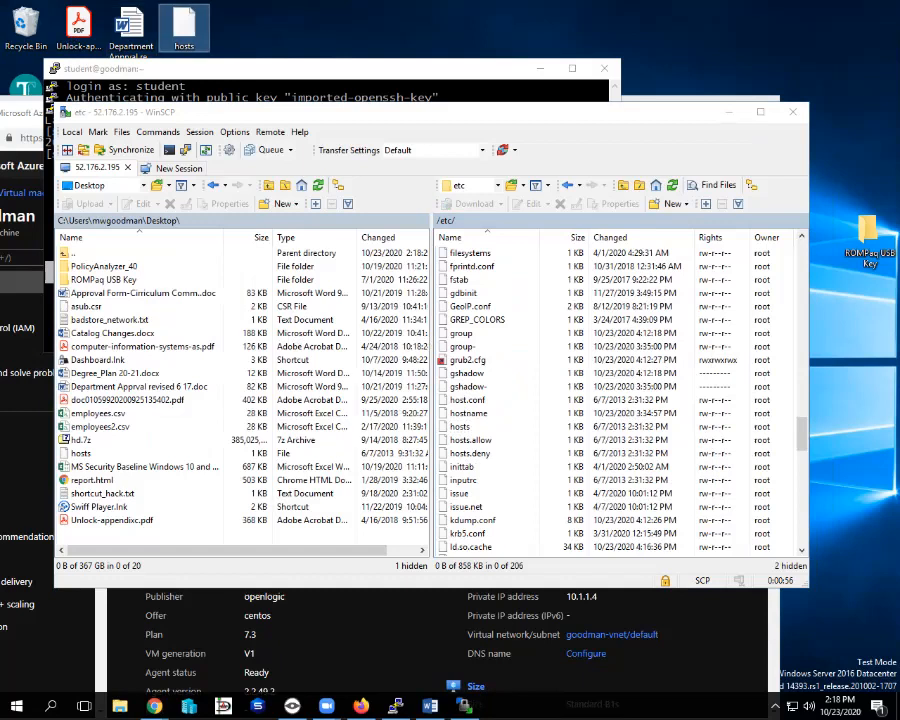
{"action": "right_click", "coordinate": [184, 14]}
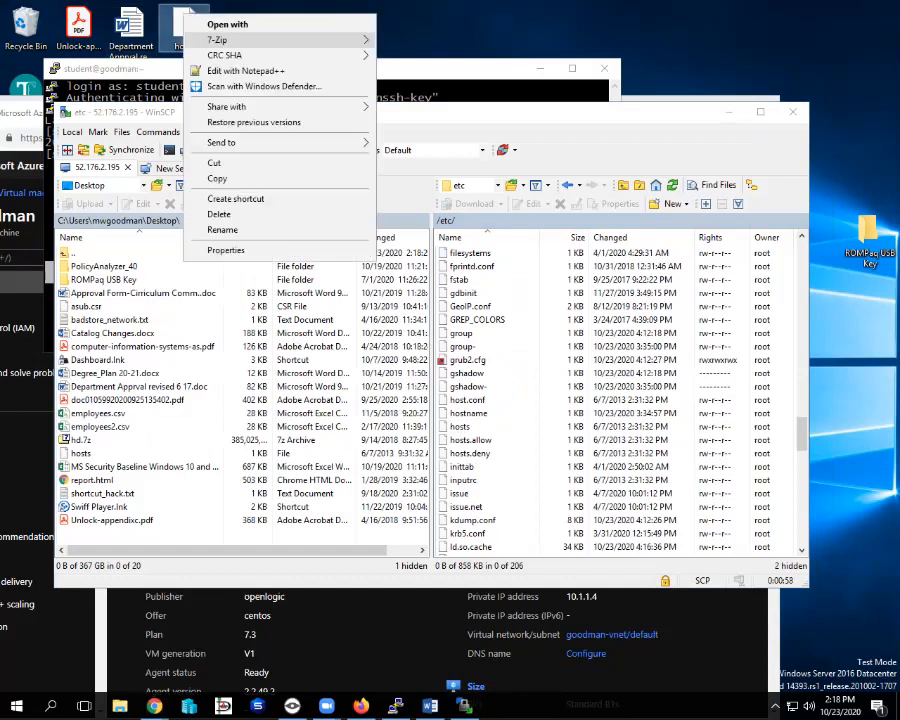
{"action": "left_click", "coordinate": [245, 70]}
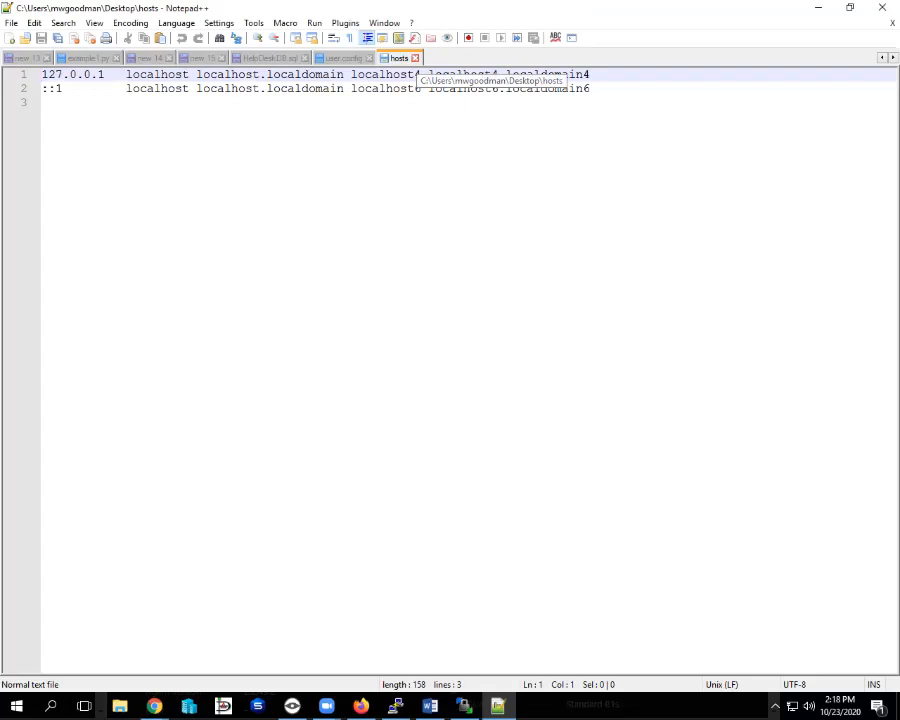
{"action": "left_click", "coordinate": [44, 103]}
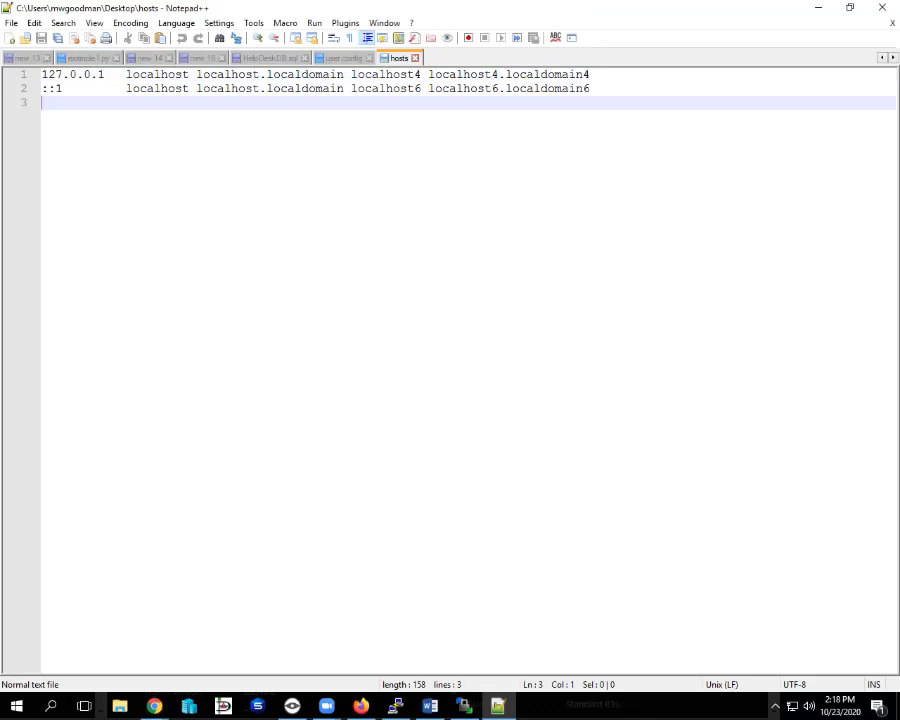
{"action": "type", "text": "mklcv"}
{"action": "key", "text": "Return"}
{"action": "key", "text": "Return"}
{"action": "type", "text": "xcvkllxcv"}
{"action": "key", "text": "Return"}
{"action": "type", "text": "vmzxlv"}
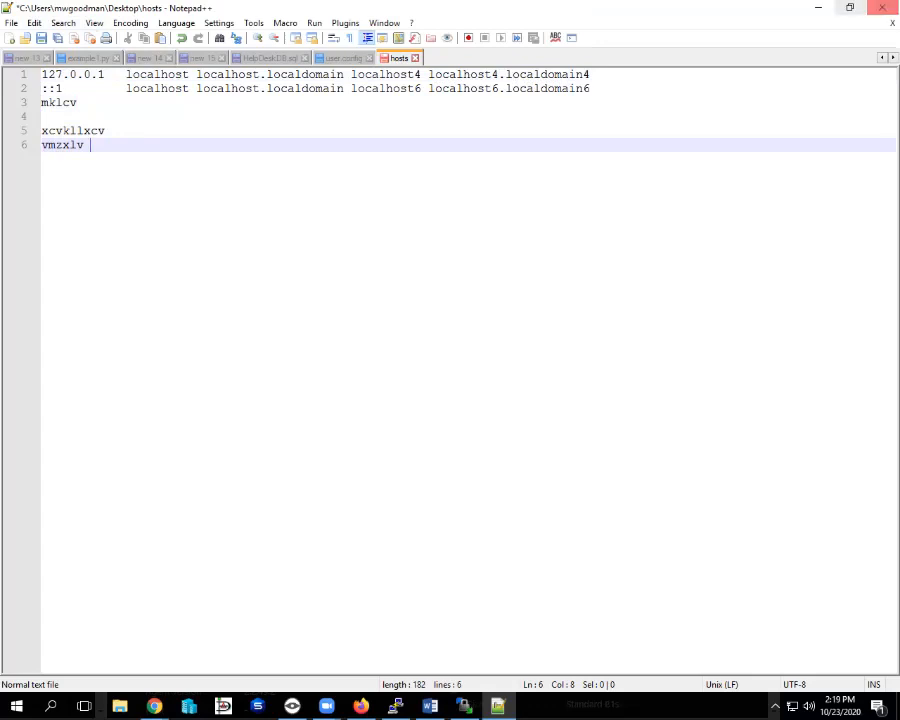
{"action": "left_click", "coordinate": [882, 8]}
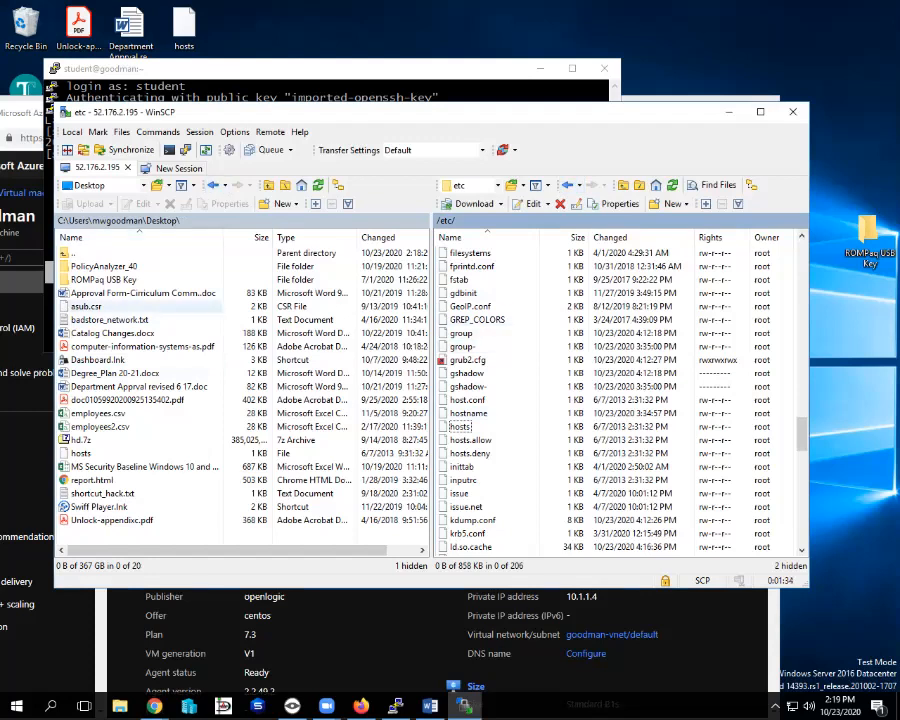
{"action": "left_click", "coordinate": [80, 453]}
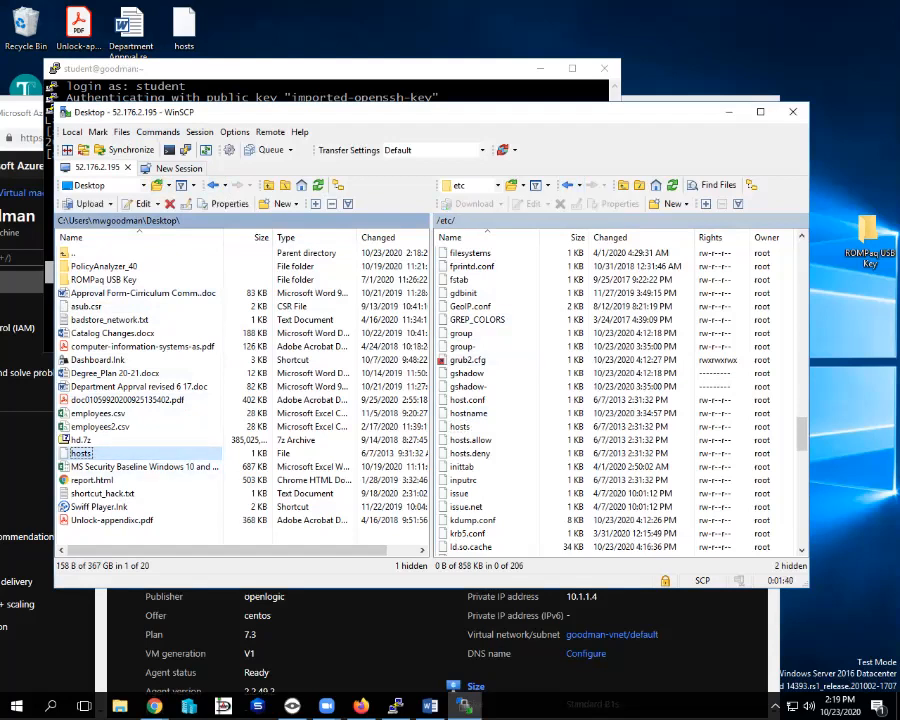
{"action": "key", "text": "Tab"}
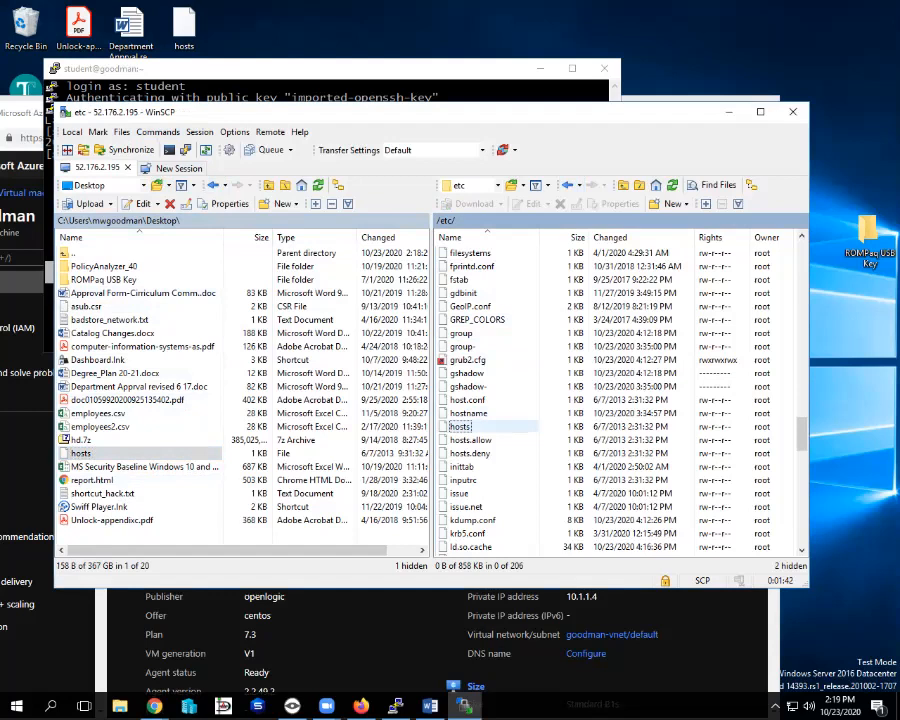
{"action": "left_click", "coordinate": [460, 427]}
{"action": "left_click", "coordinate": [510, 427]}
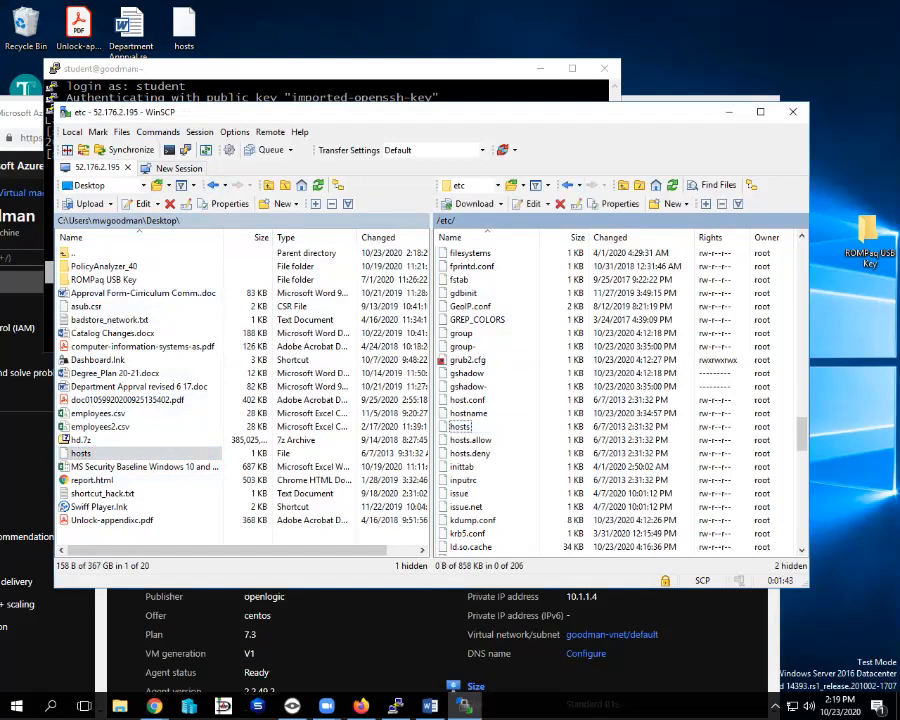
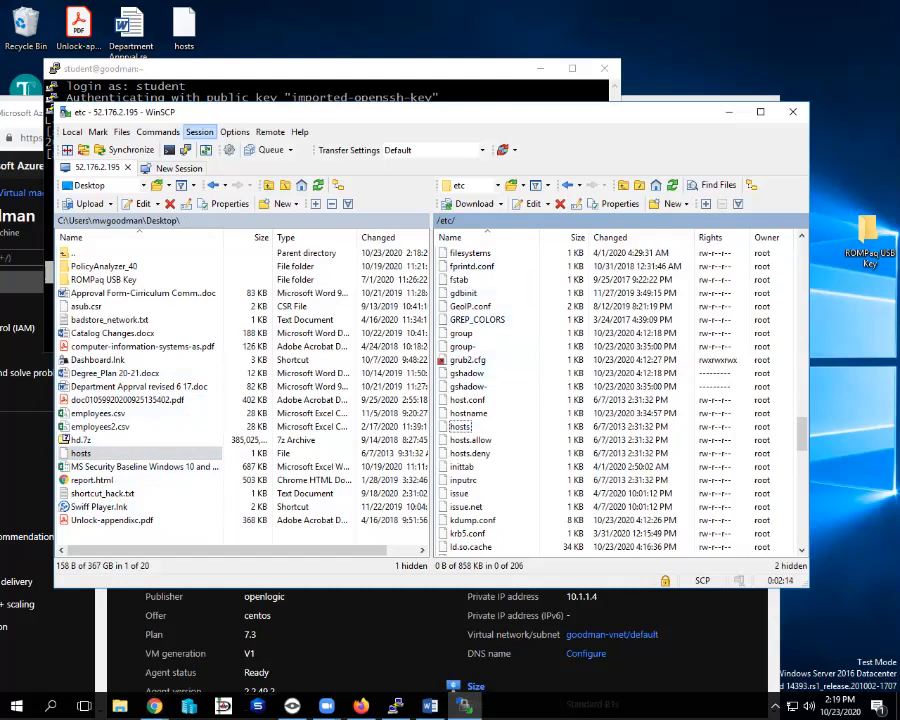
In the PuTTY terminal, try Tab completion on the partial command dos2u, then erase it.
{"action": "left_click", "coordinate": [192, 72]}
{"action": "type", "text": "dos2u"}
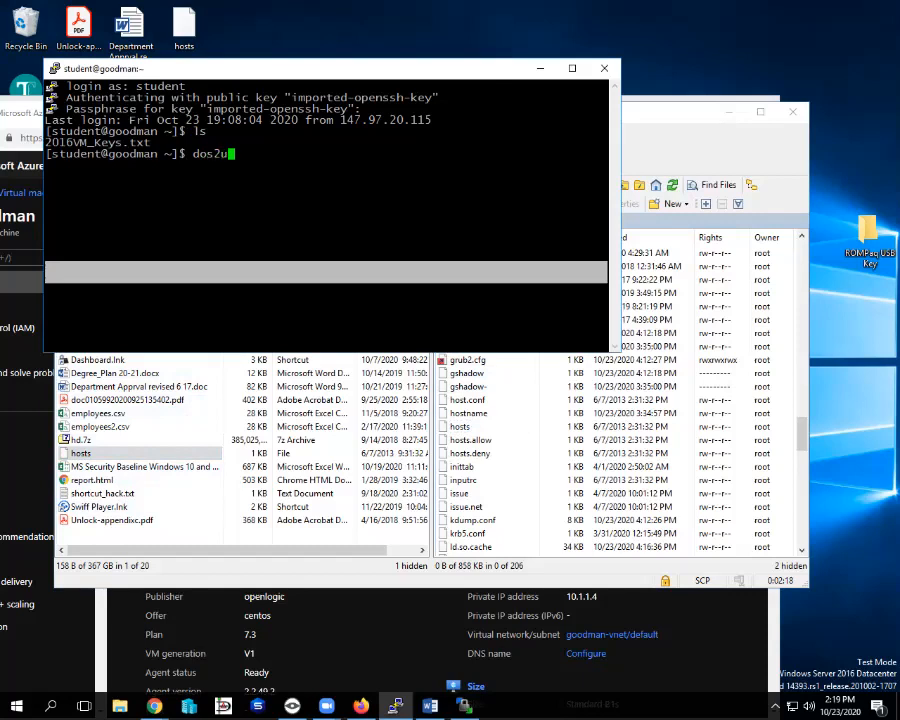
{"action": "key", "text": "BackSpace"}
{"action": "key", "text": "BackSpace"}
{"action": "key", "text": "BackSpace"}
{"action": "key", "text": "Tab"}
{"action": "key", "text": "Tab"}
{"action": "key", "text": "Tab"}
{"action": "key", "text": "Tab"}
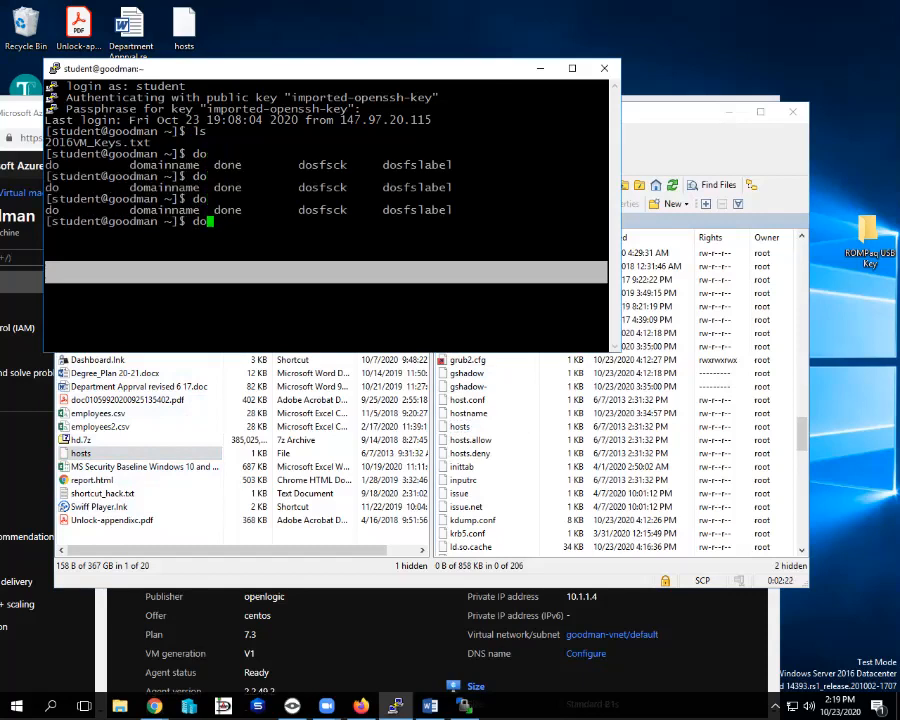
{"action": "key", "text": "BackSpace"}
{"action": "key", "text": "BackSpace"}
Clear the terminal, list commands starting with uni, and erase the partial command.
{"action": "type", "text": "clear"}
{"action": "key", "text": "Return"}
{"action": "type", "text": "uni"}
{"action": "key", "text": "Tab"}
{"action": "key", "text": "Tab"}
{"action": "key", "text": "Tab"}
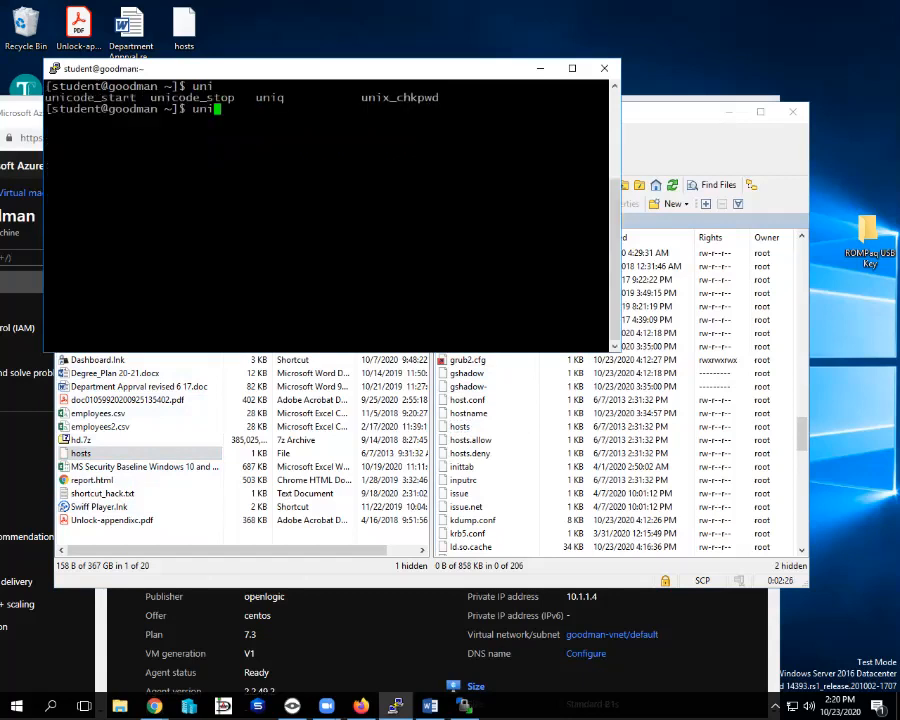
{"action": "type", "text": "x"}
{"action": "key", "text": "BackSpace"}
{"action": "key", "text": "BackSpace"}
{"action": "key", "text": "BackSpace"}
{"action": "key", "text": "BackSpace"}
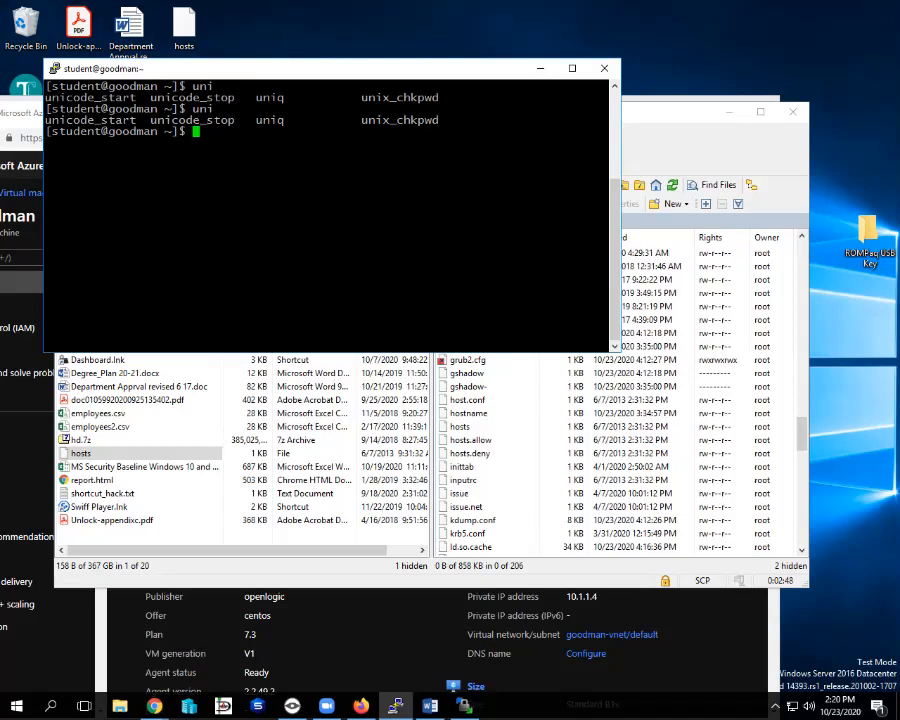
Close WinSCP, ending the 52.176.2.195 session without saving a workspace.
{"action": "left_click", "coordinate": [735, 122]}
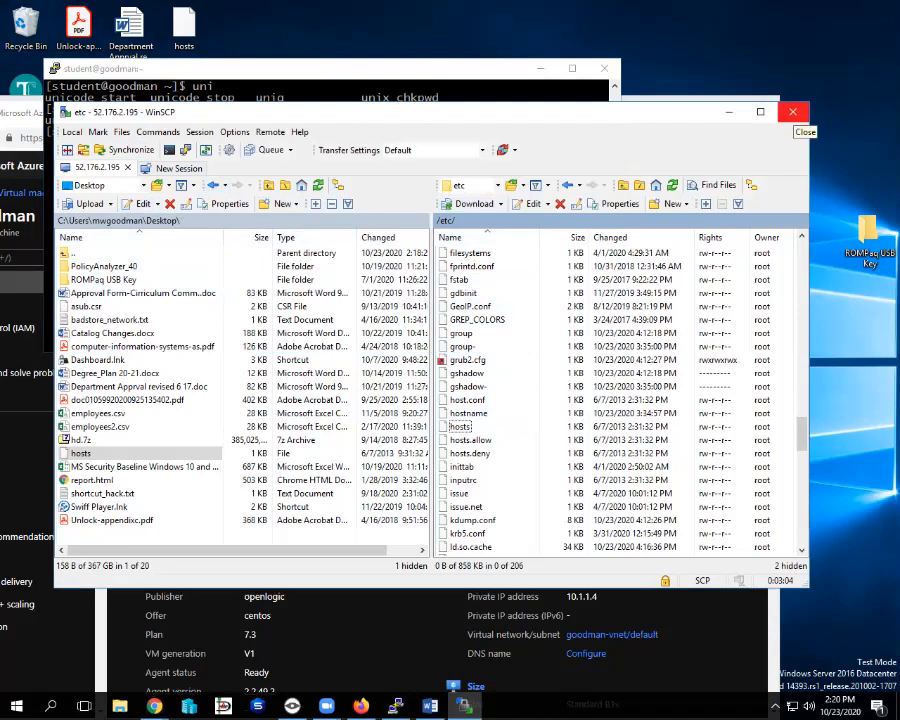
{"action": "left_click", "coordinate": [792, 111]}
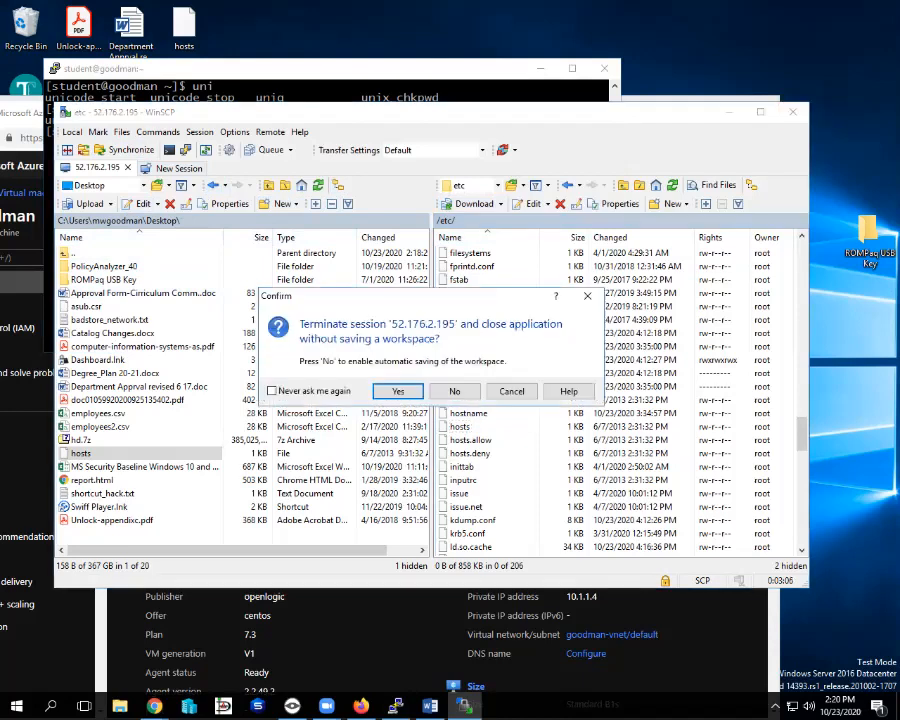
{"action": "left_click", "coordinate": [455, 391]}
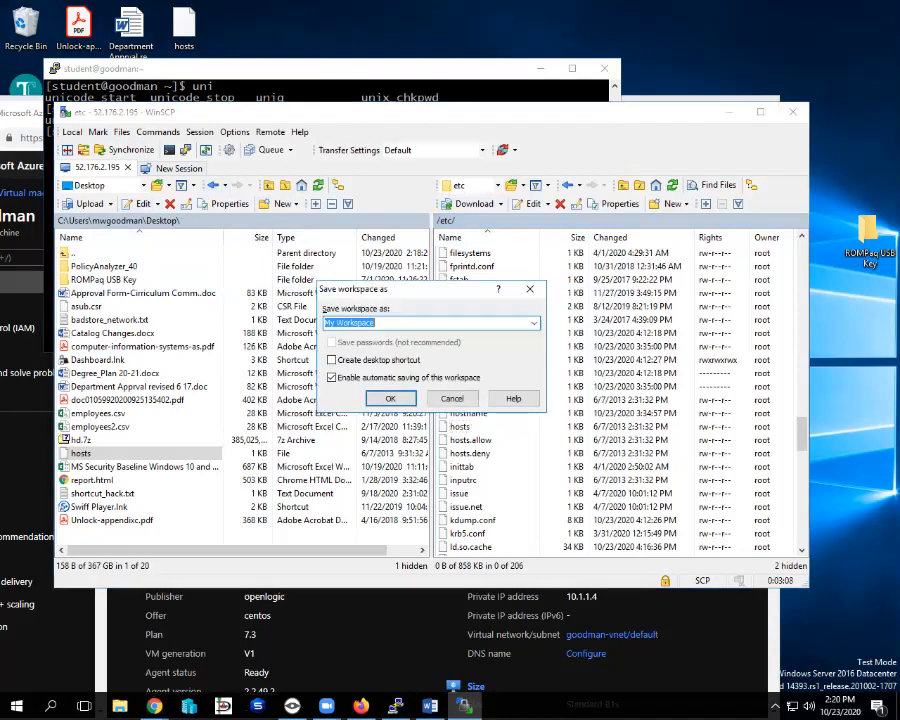
{"action": "left_click", "coordinate": [452, 398]}
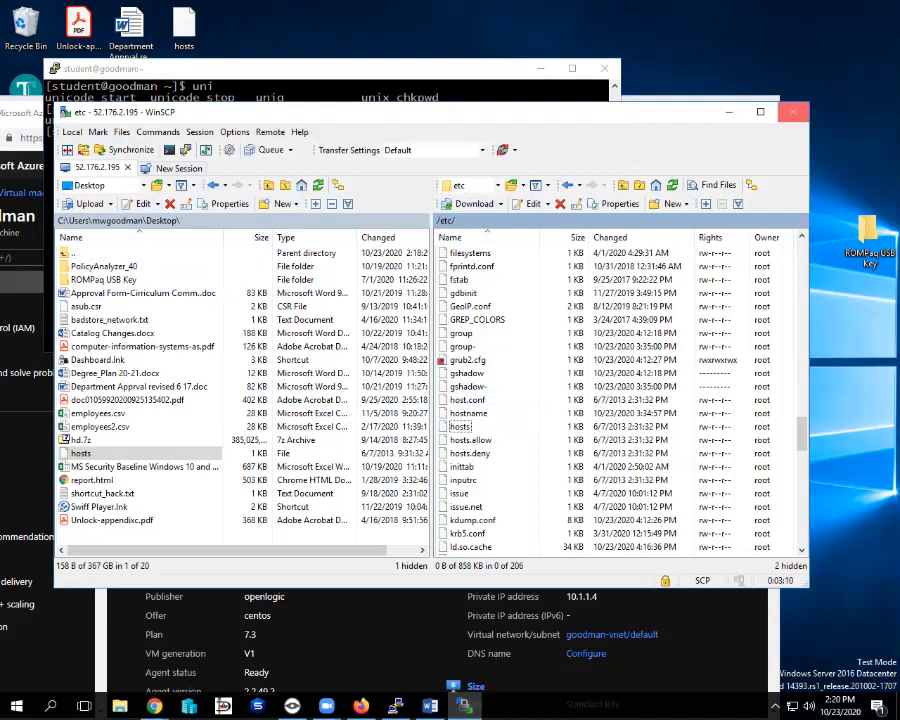
{"action": "left_click", "coordinate": [792, 111]}
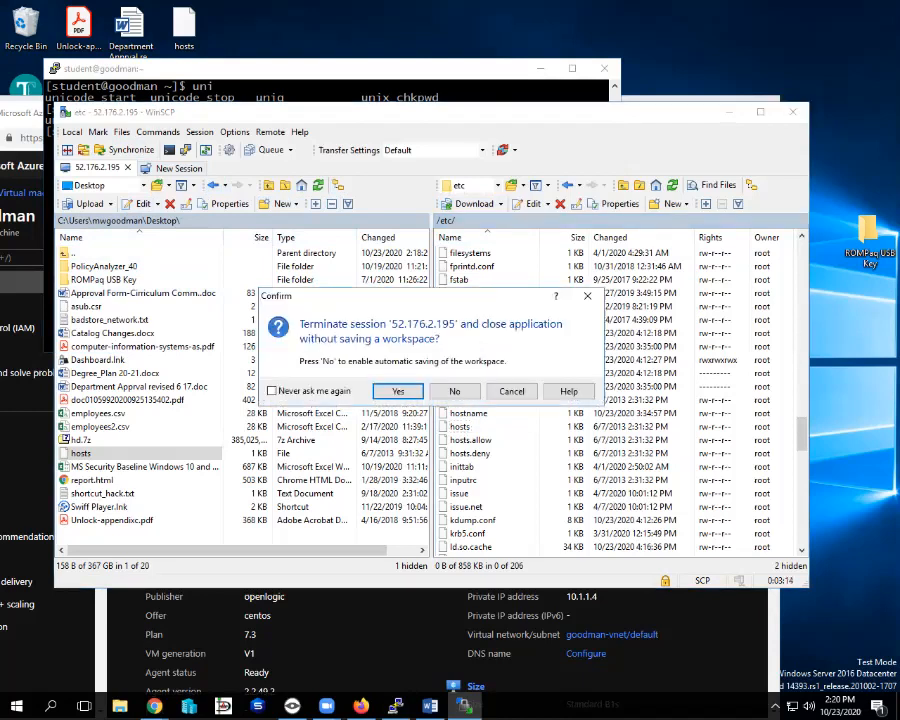
{"action": "key", "text": "Return"}
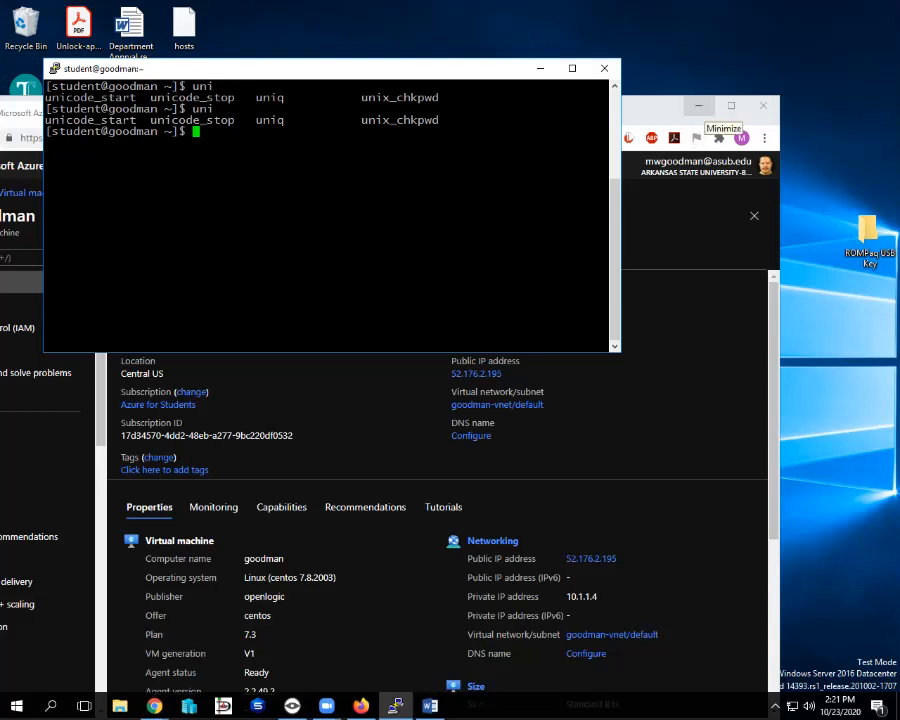
Maximize Chrome on the goodman VM overview and close the Word document window.
{"action": "left_click", "coordinate": [731, 105]}
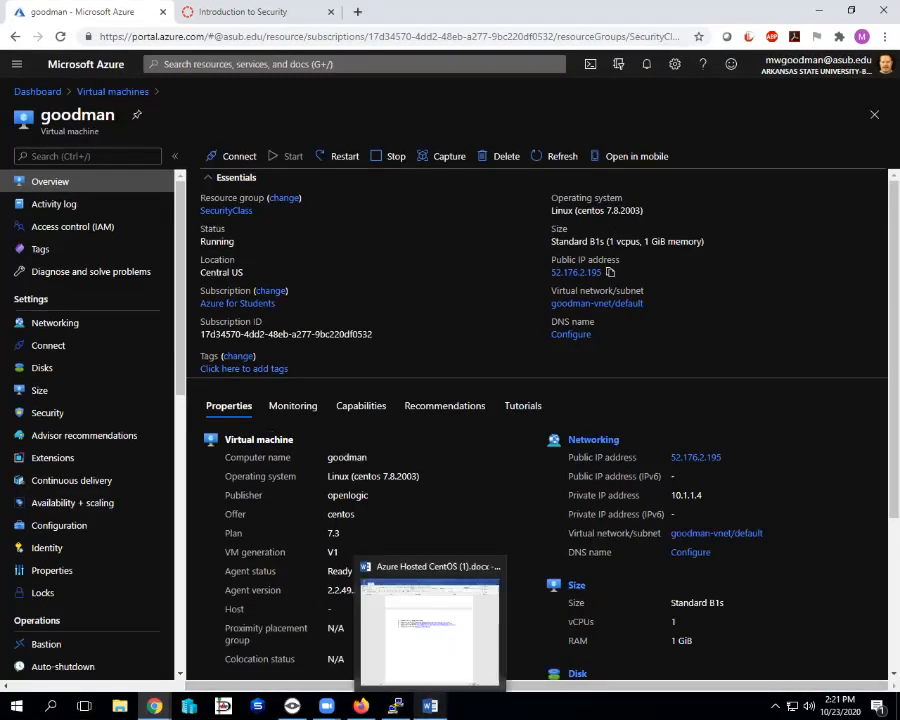
{"action": "right_click", "coordinate": [430, 706]}
{"action": "left_click", "coordinate": [380, 675]}
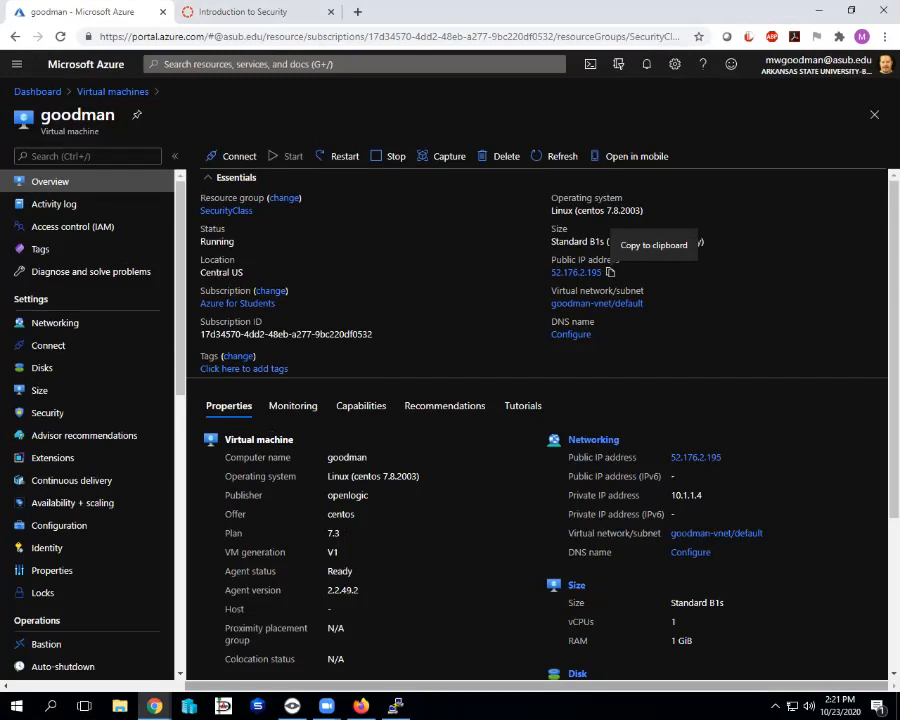
{"action": "scroll", "coordinate": [610, 272], "scroll_direction": "down", "scroll_amount": 1}
{"action": "scroll", "coordinate": [537, 420], "scroll_direction": "down", "scroll_amount": 2}
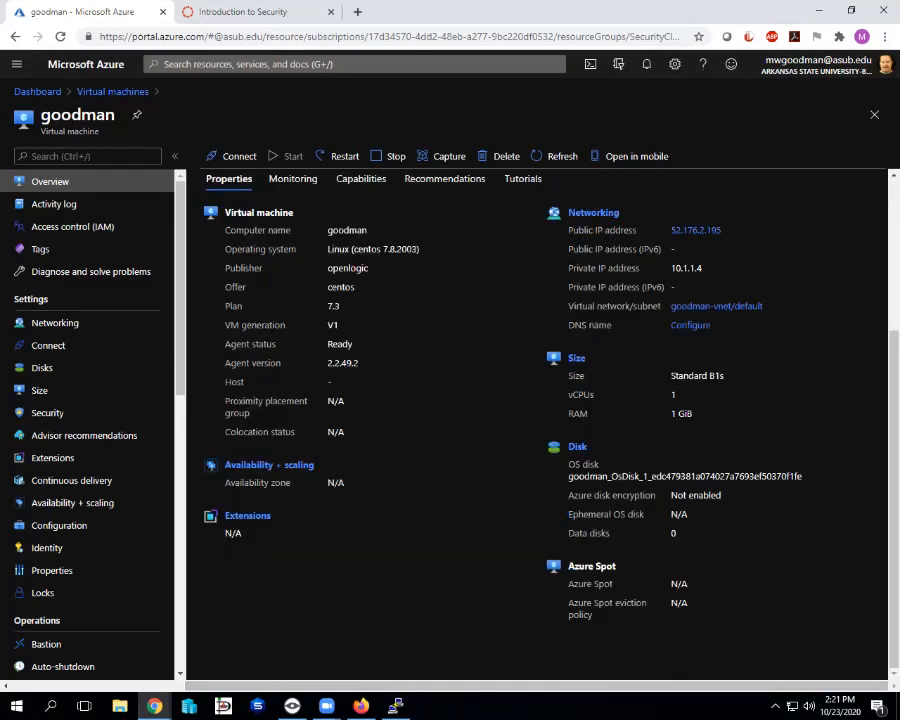
{"action": "scroll", "coordinate": [537, 420], "scroll_direction": "up", "scroll_amount": 3}
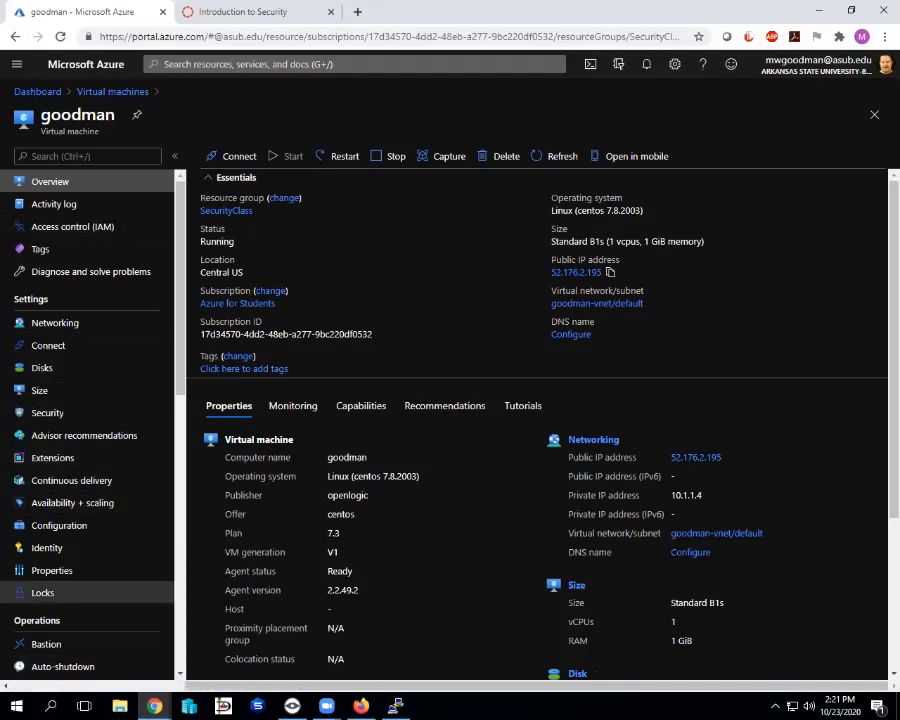
Move the PuTTY window to the screen centre and run exit to end the SSH session.
{"action": "mouse_move", "coordinate": [396, 706]}
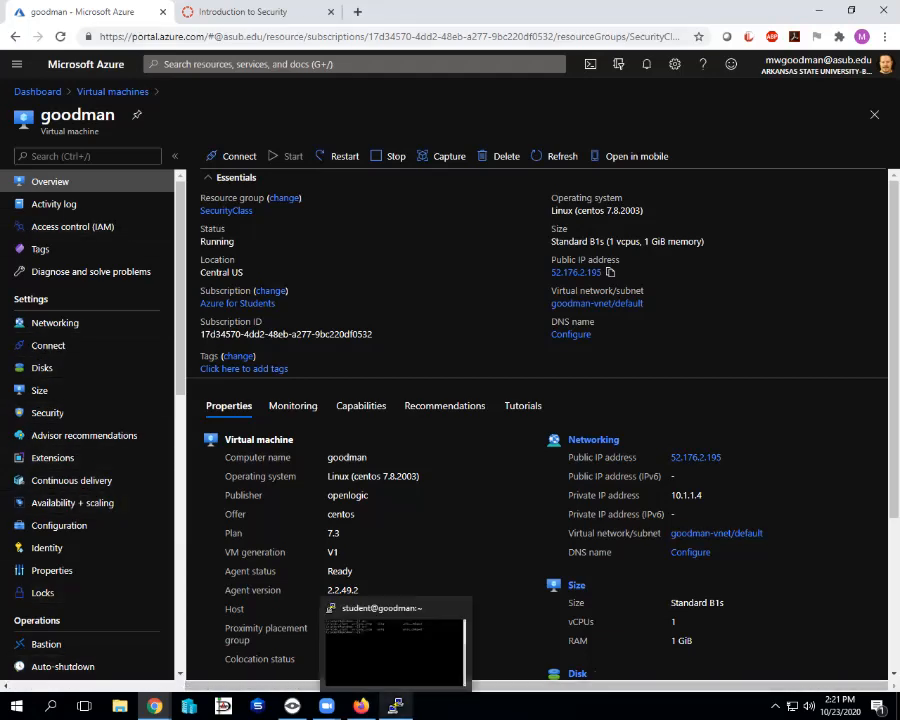
{"action": "left_click", "coordinate": [394, 645]}
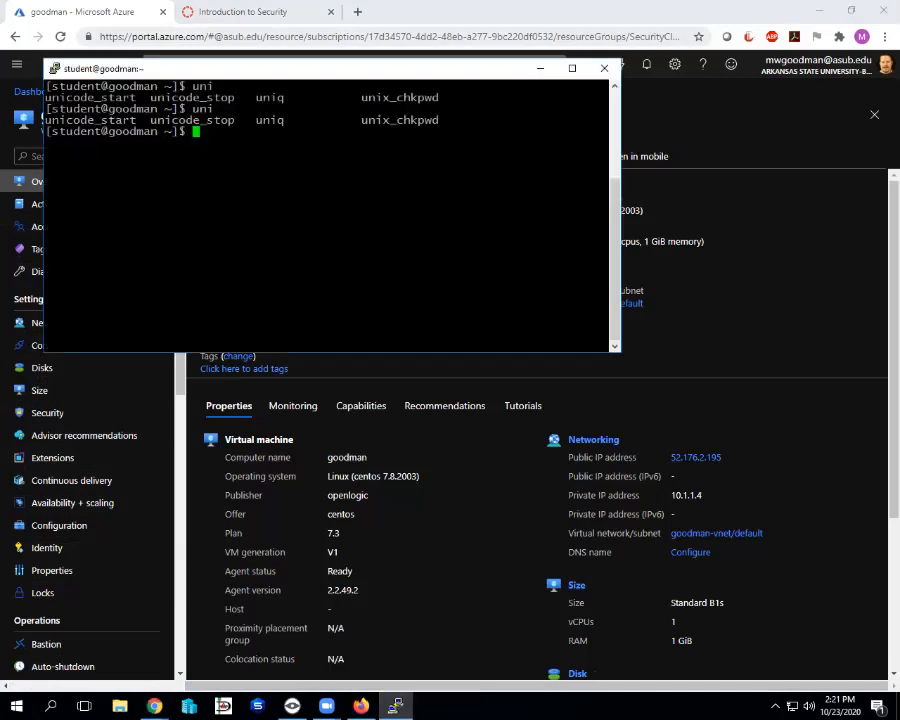
{"action": "left_click_drag", "start_coordinate": [331, 82], "coordinate": [512, 223]}
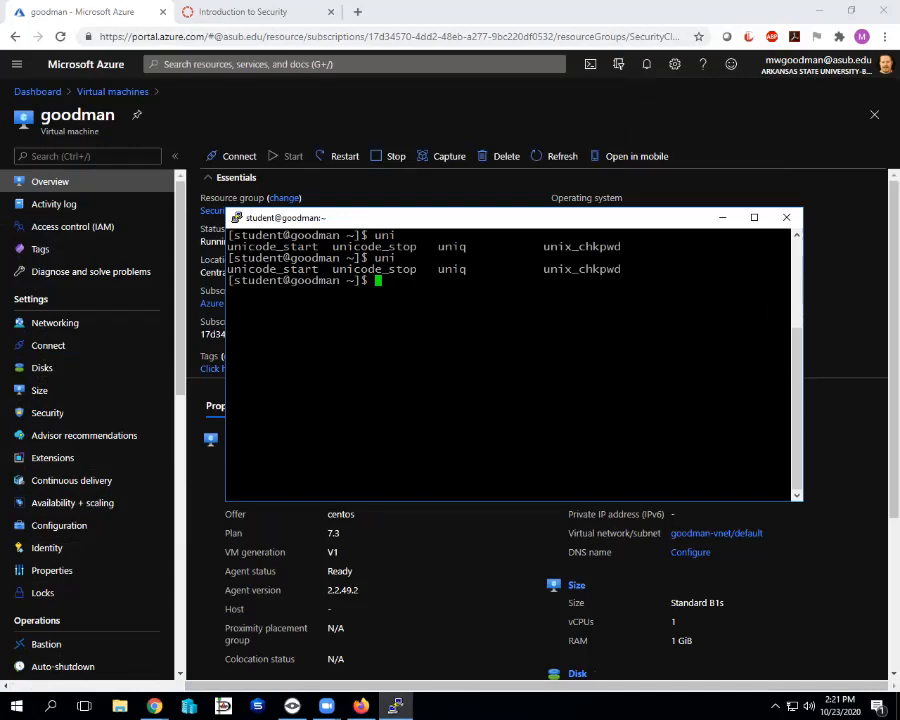
{"action": "type", "text": "exit"}
{"action": "key", "text": "Return"}
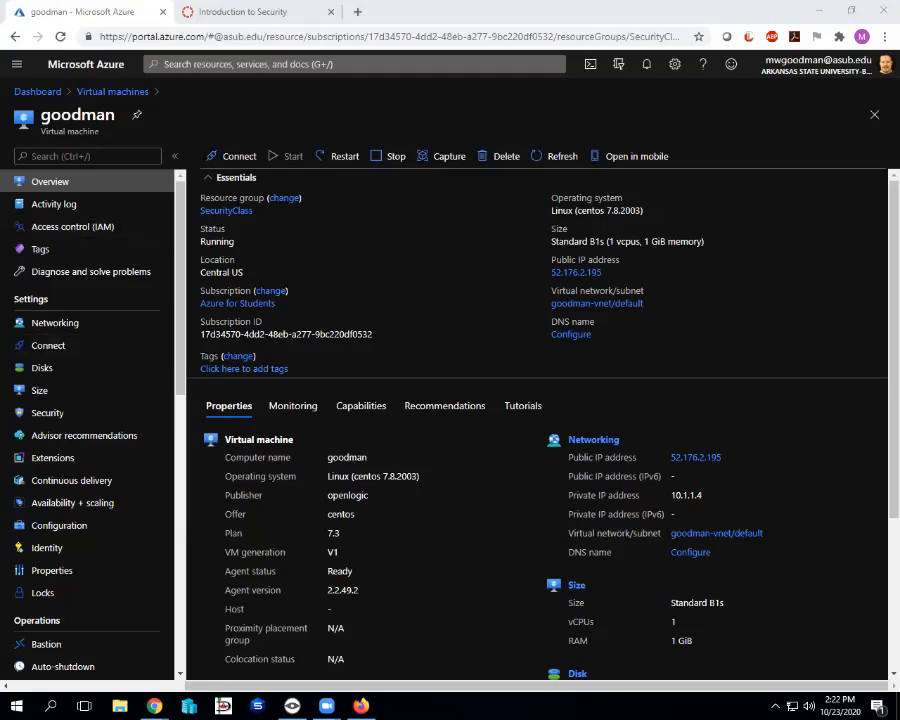
{"action": "scroll", "coordinate": [70, 480], "scroll_direction": "down", "scroll_amount": 4}
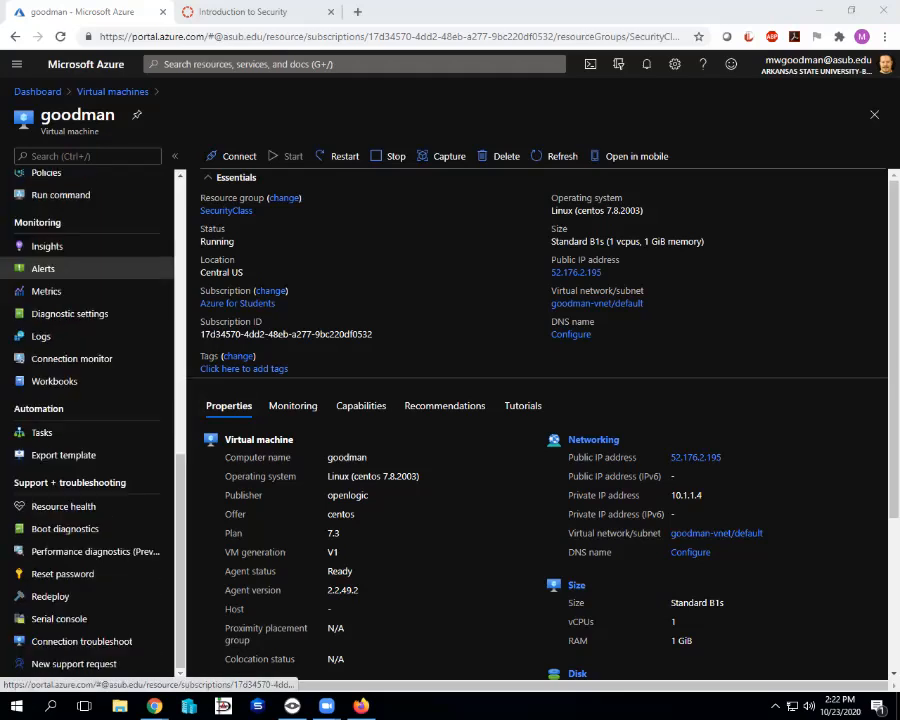
{"action": "scroll", "coordinate": [70, 480], "scroll_direction": "up", "scroll_amount": 6}
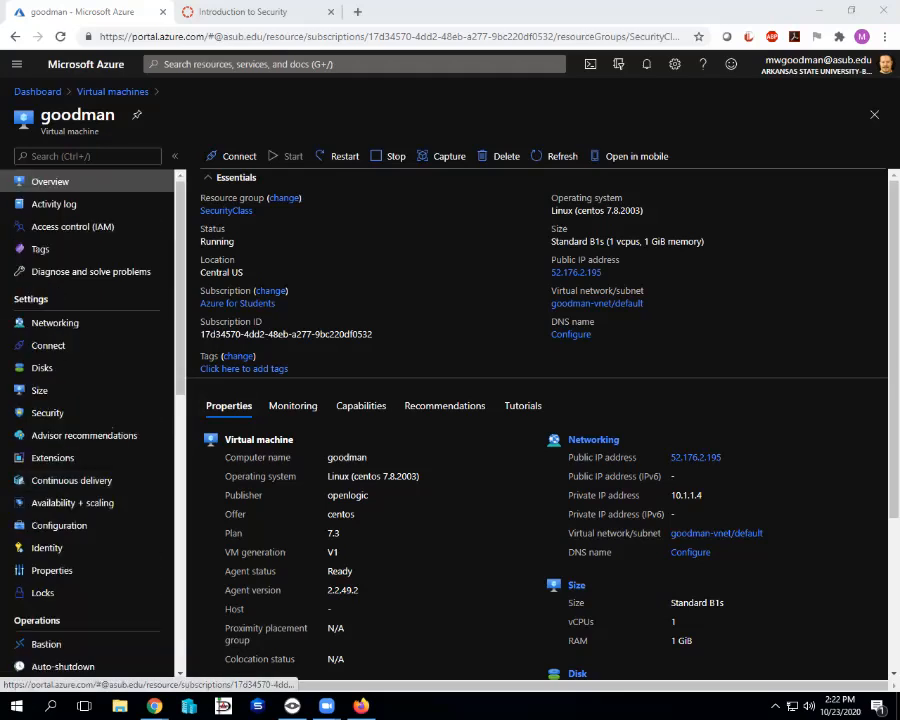